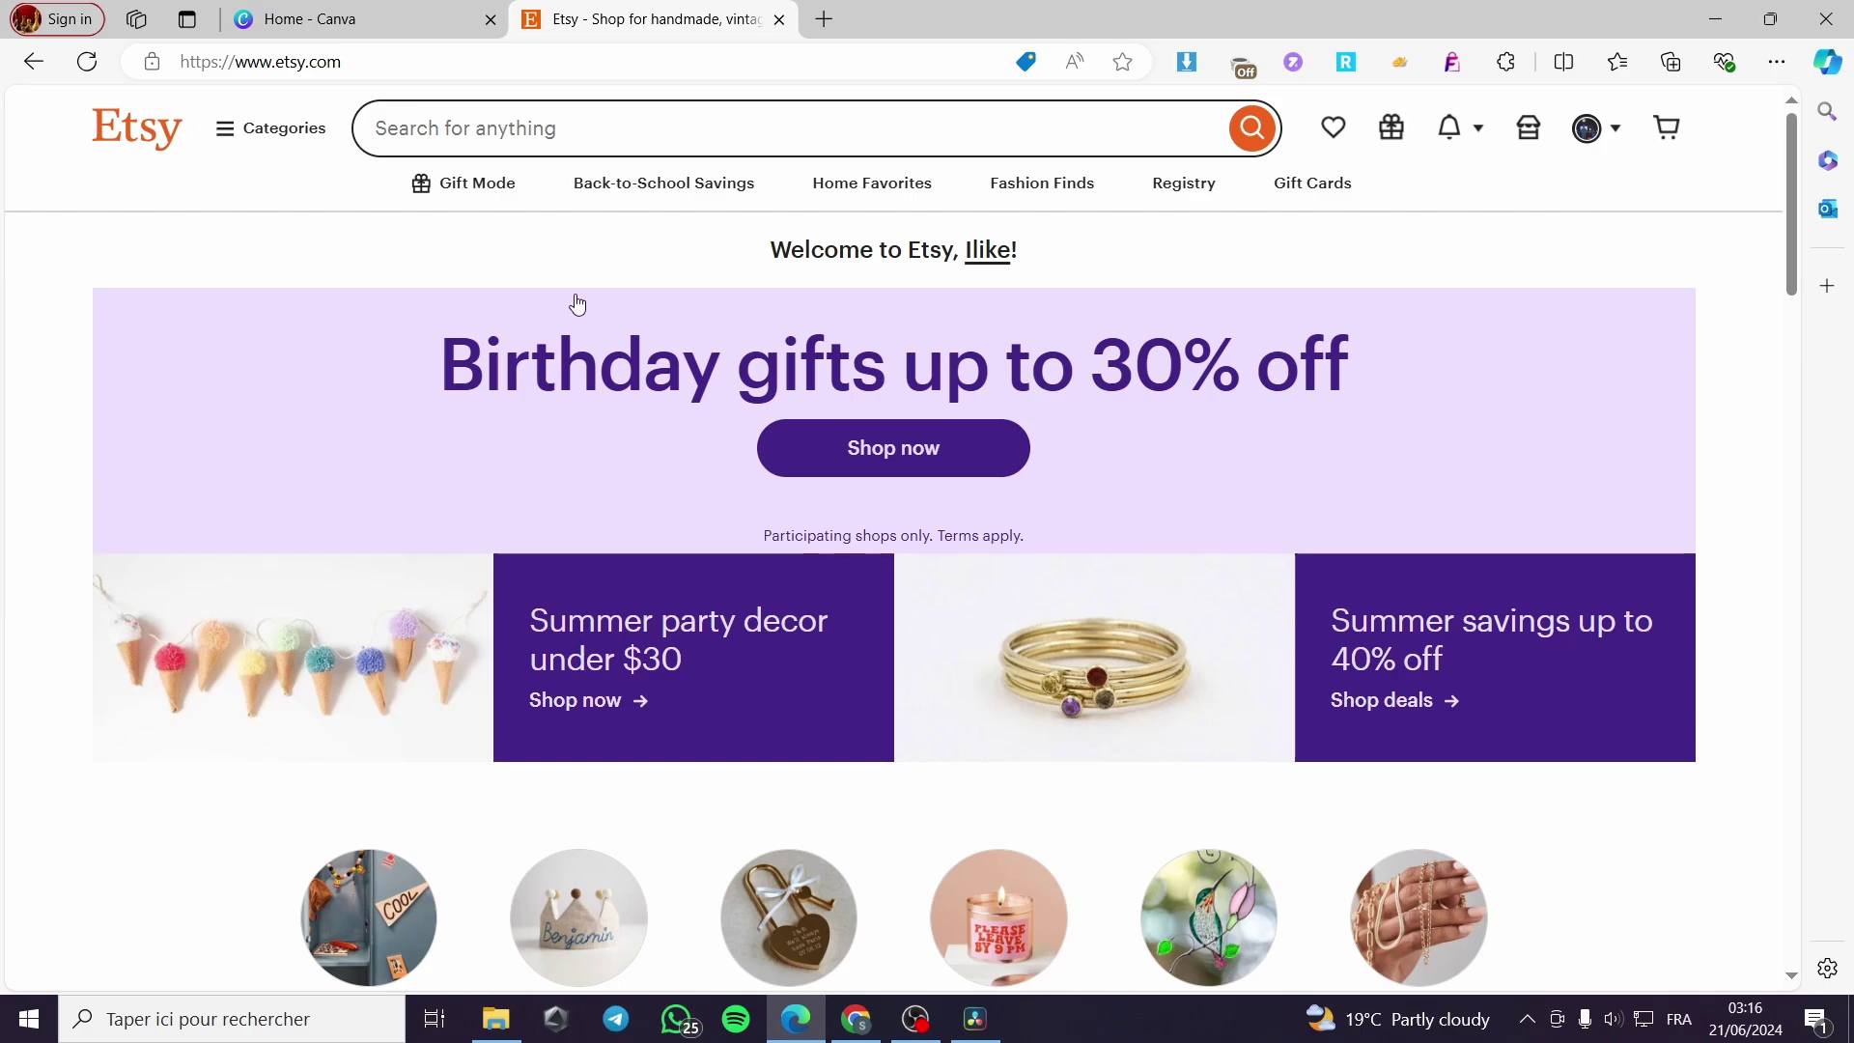
scroll(951, 607, down, 10)
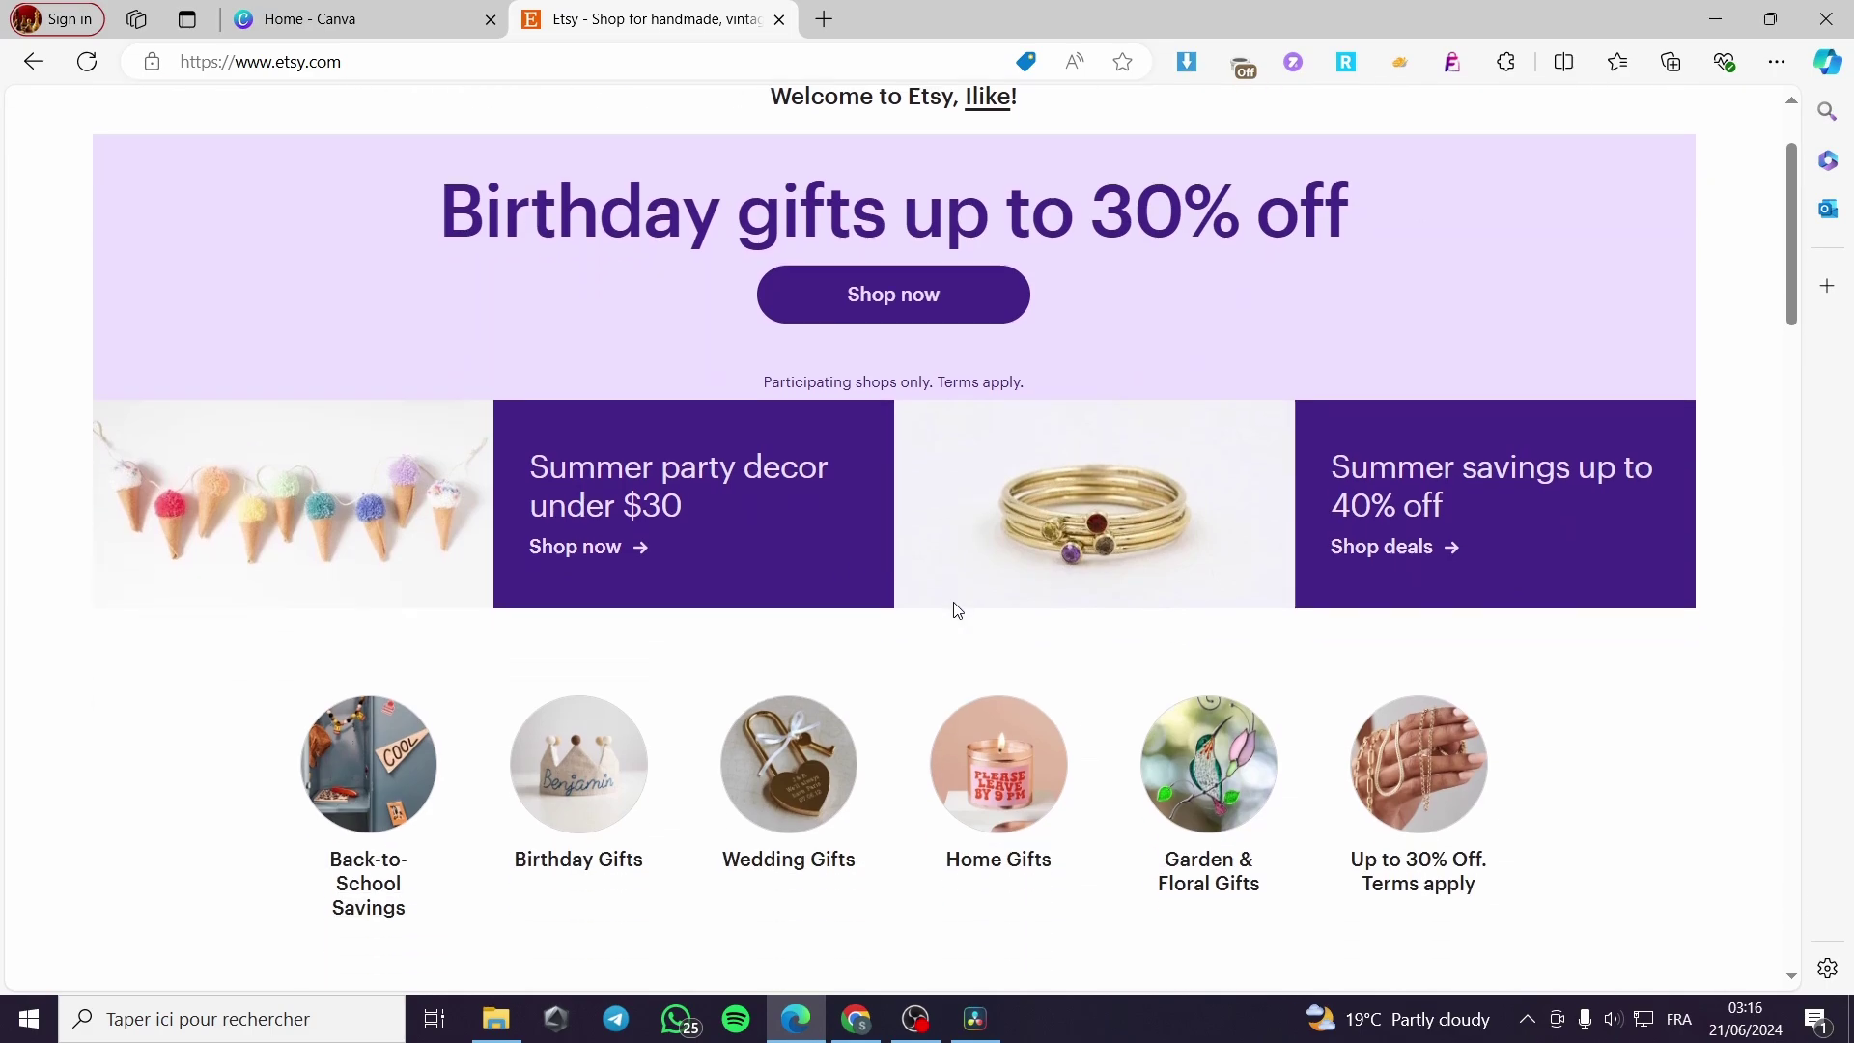
scroll(794, 661, up, 5)
scroll(1170, 605, up, 5)
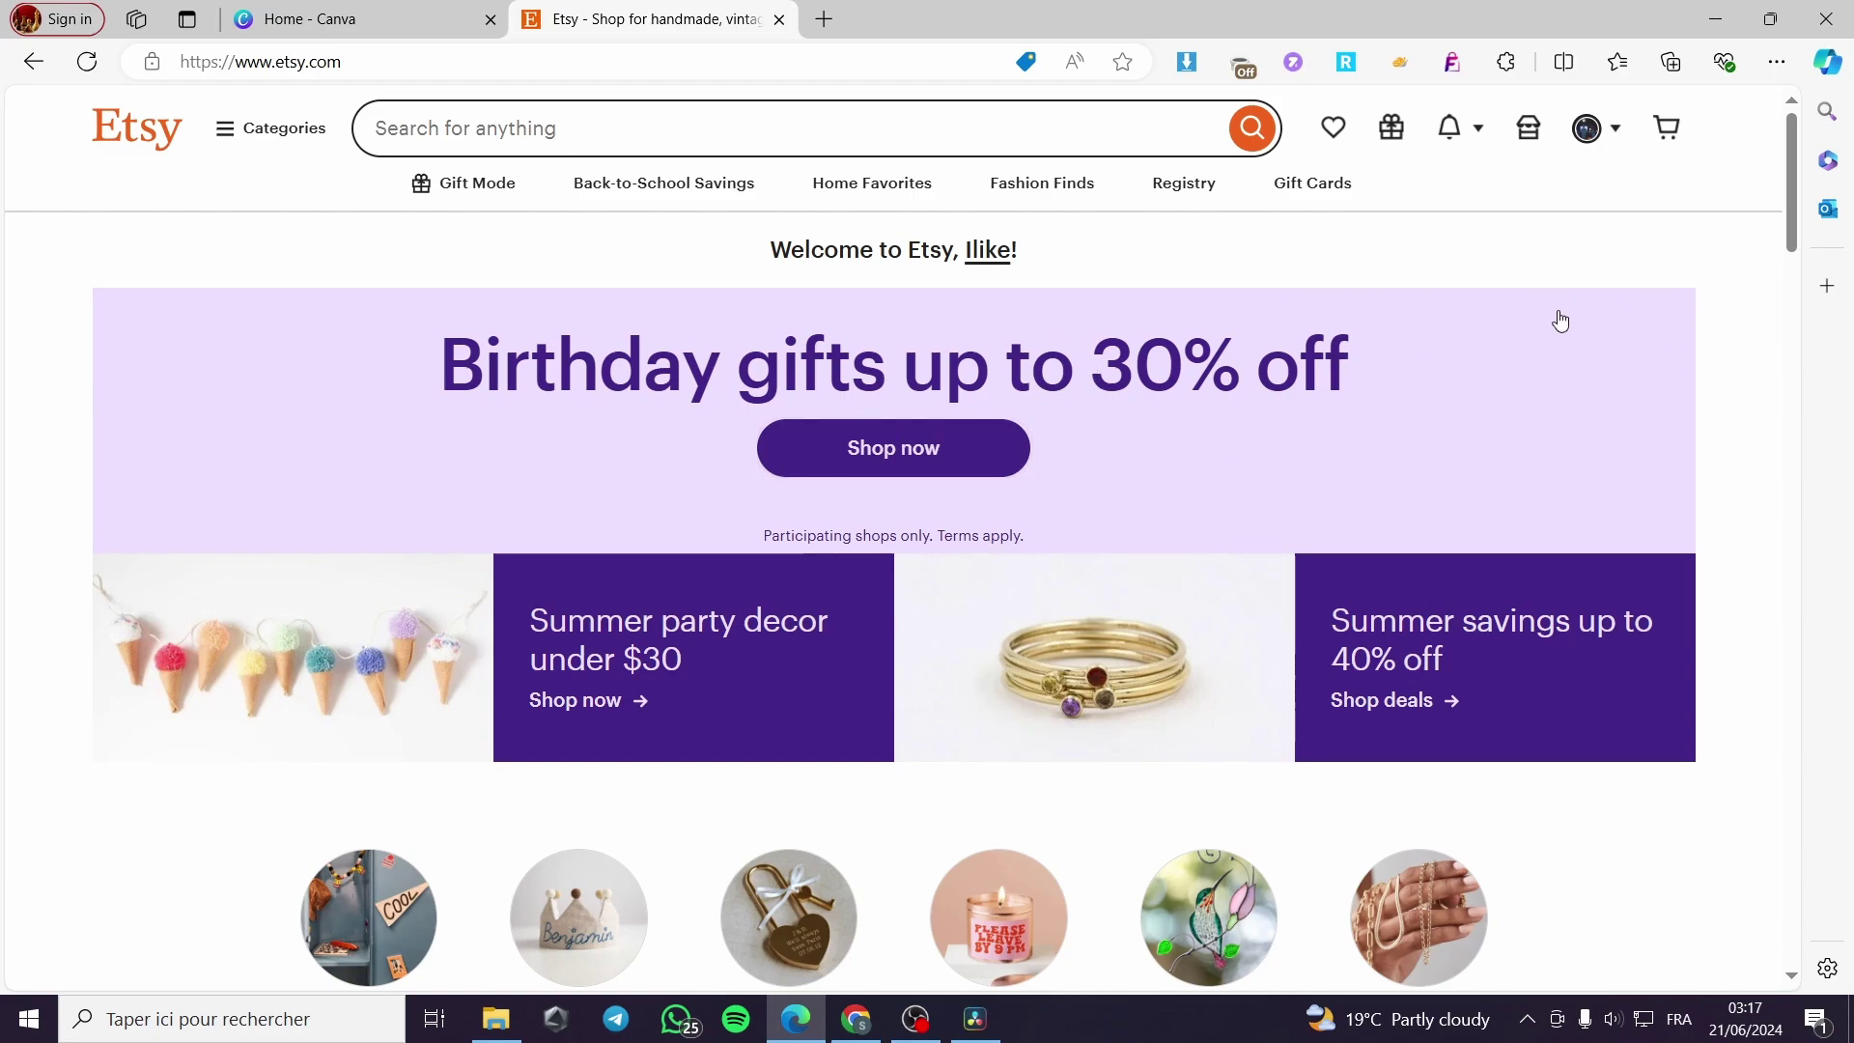
Open the Etsy shop setup and go back to its Shop preferences stage
click(1623, 139)
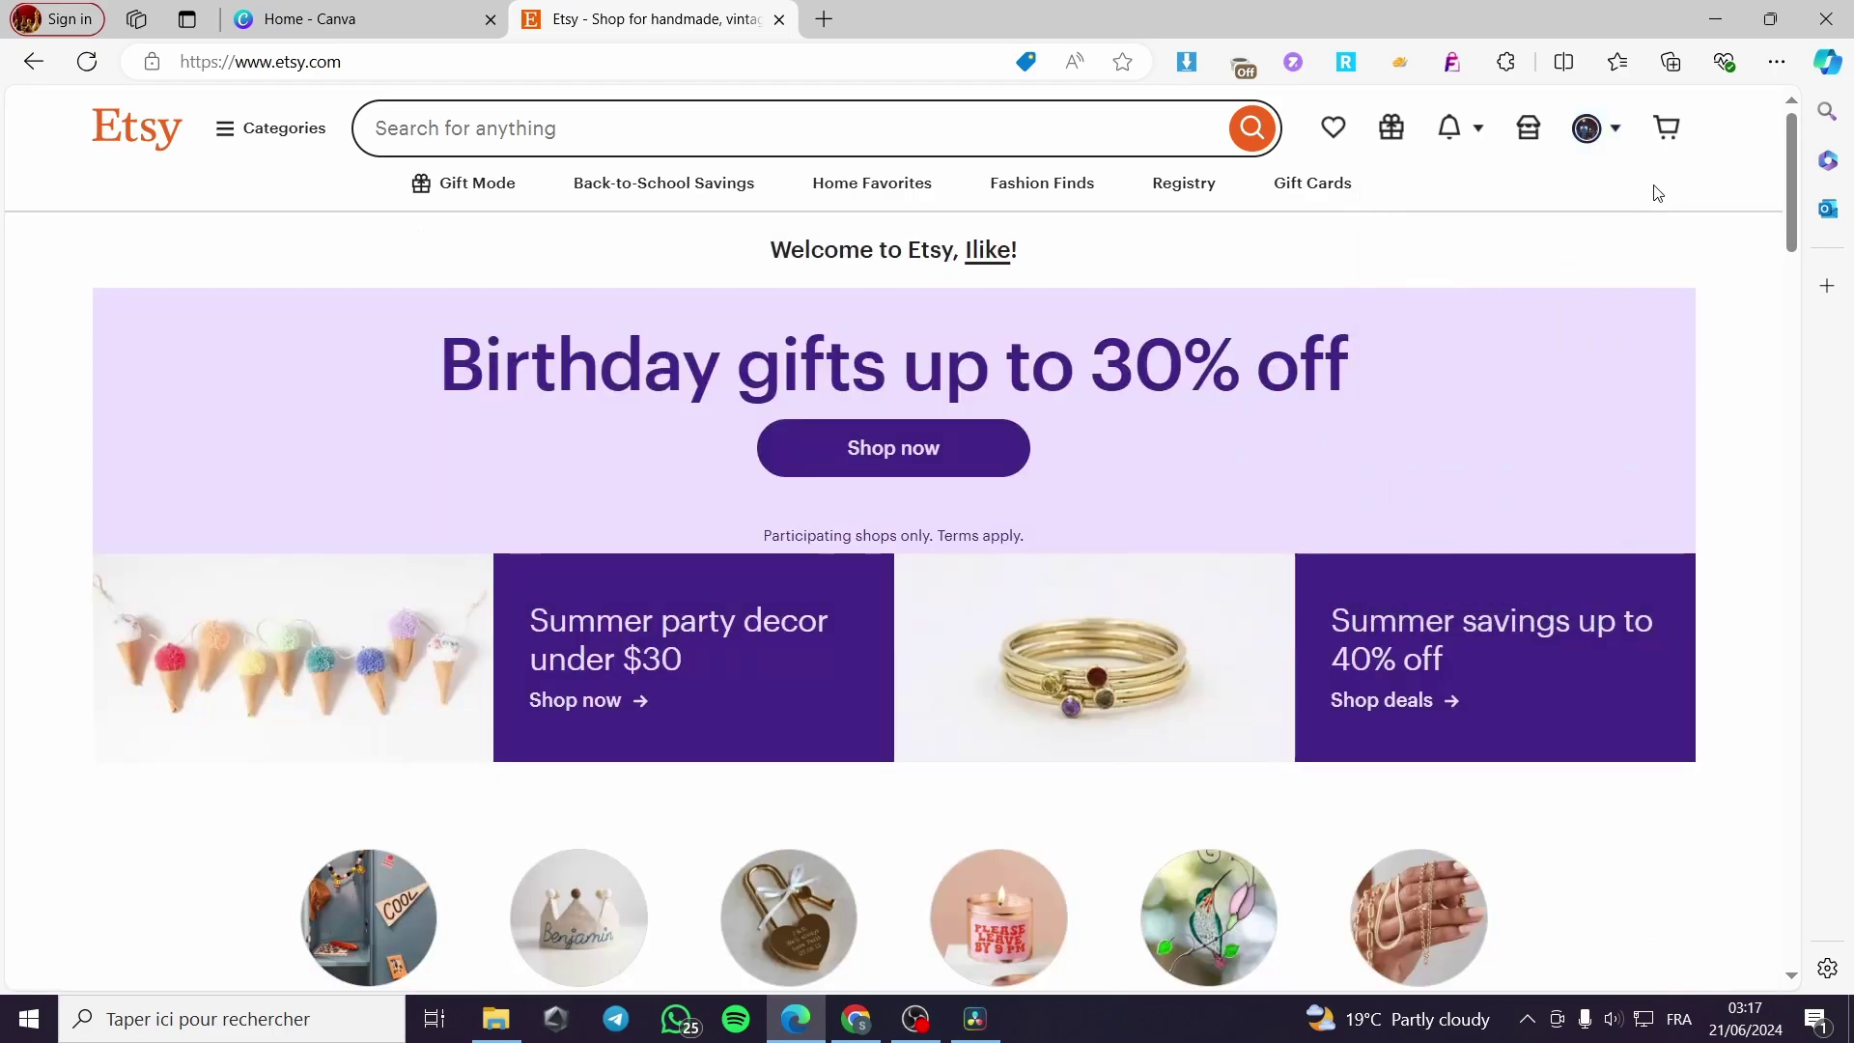
click(1530, 134)
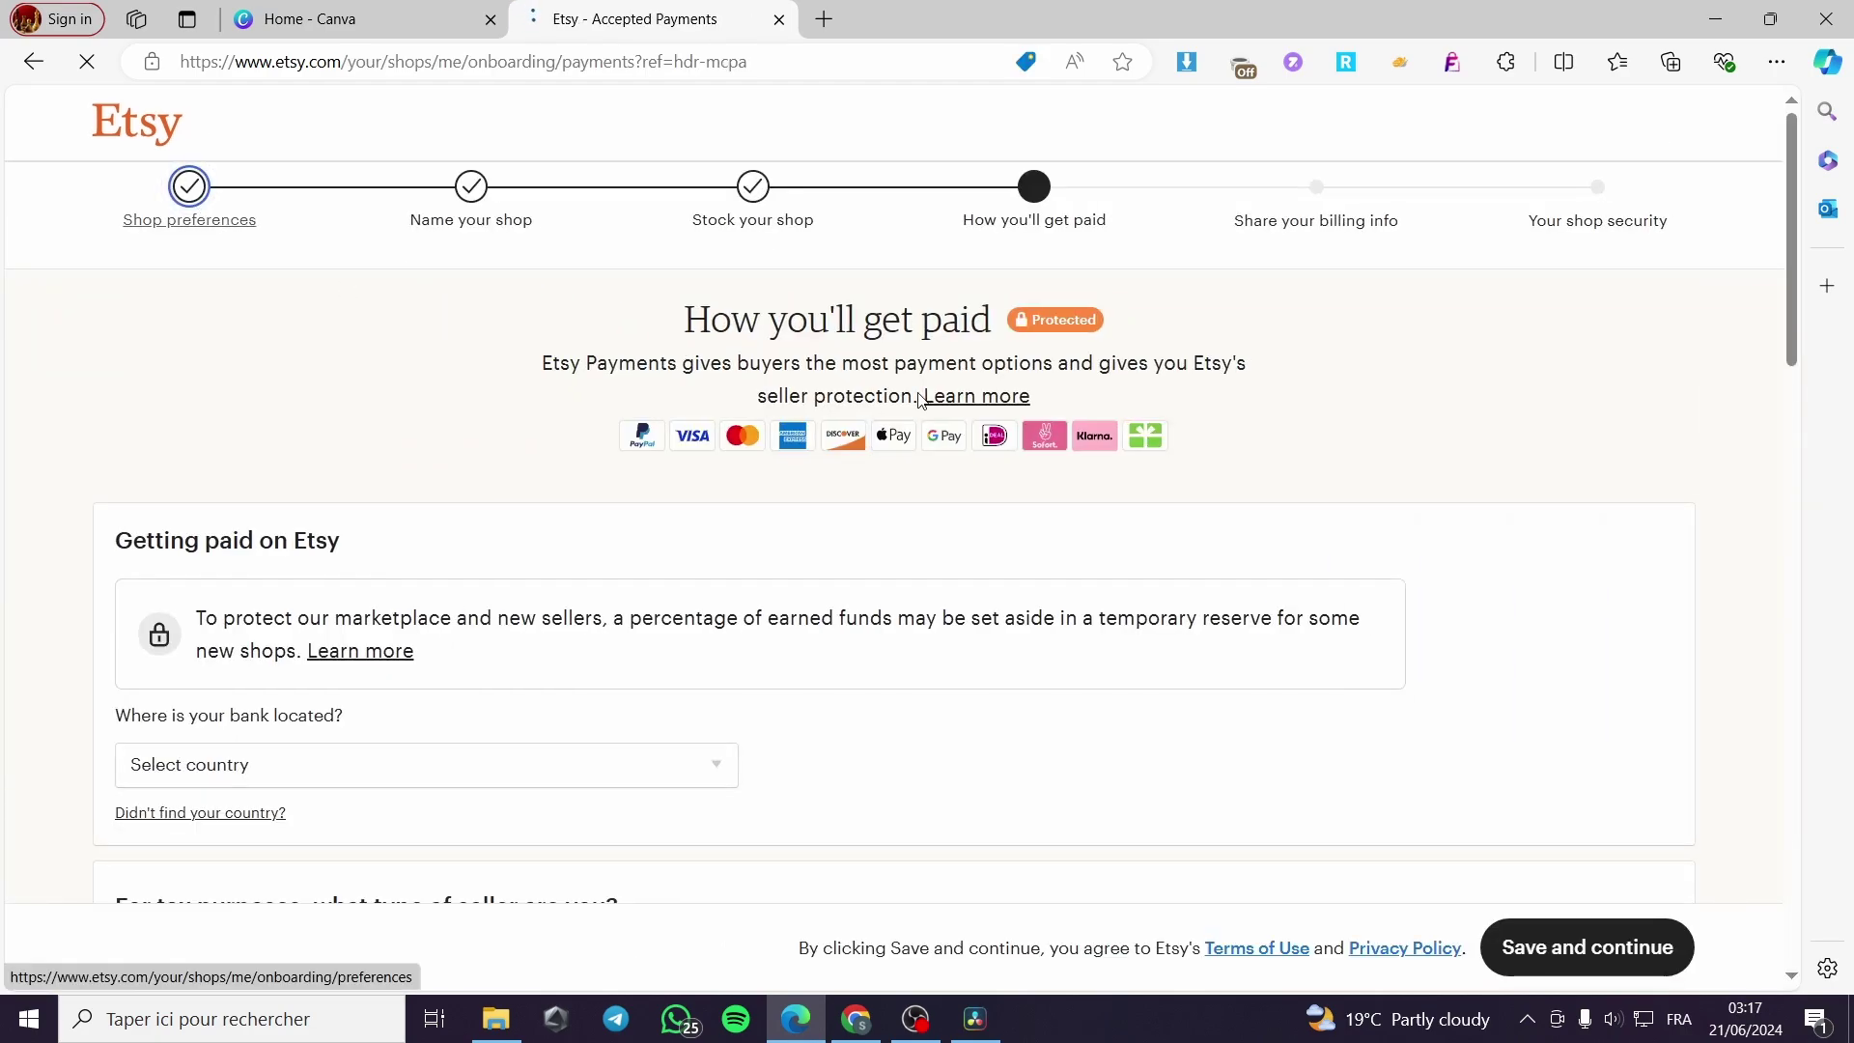
click(192, 190)
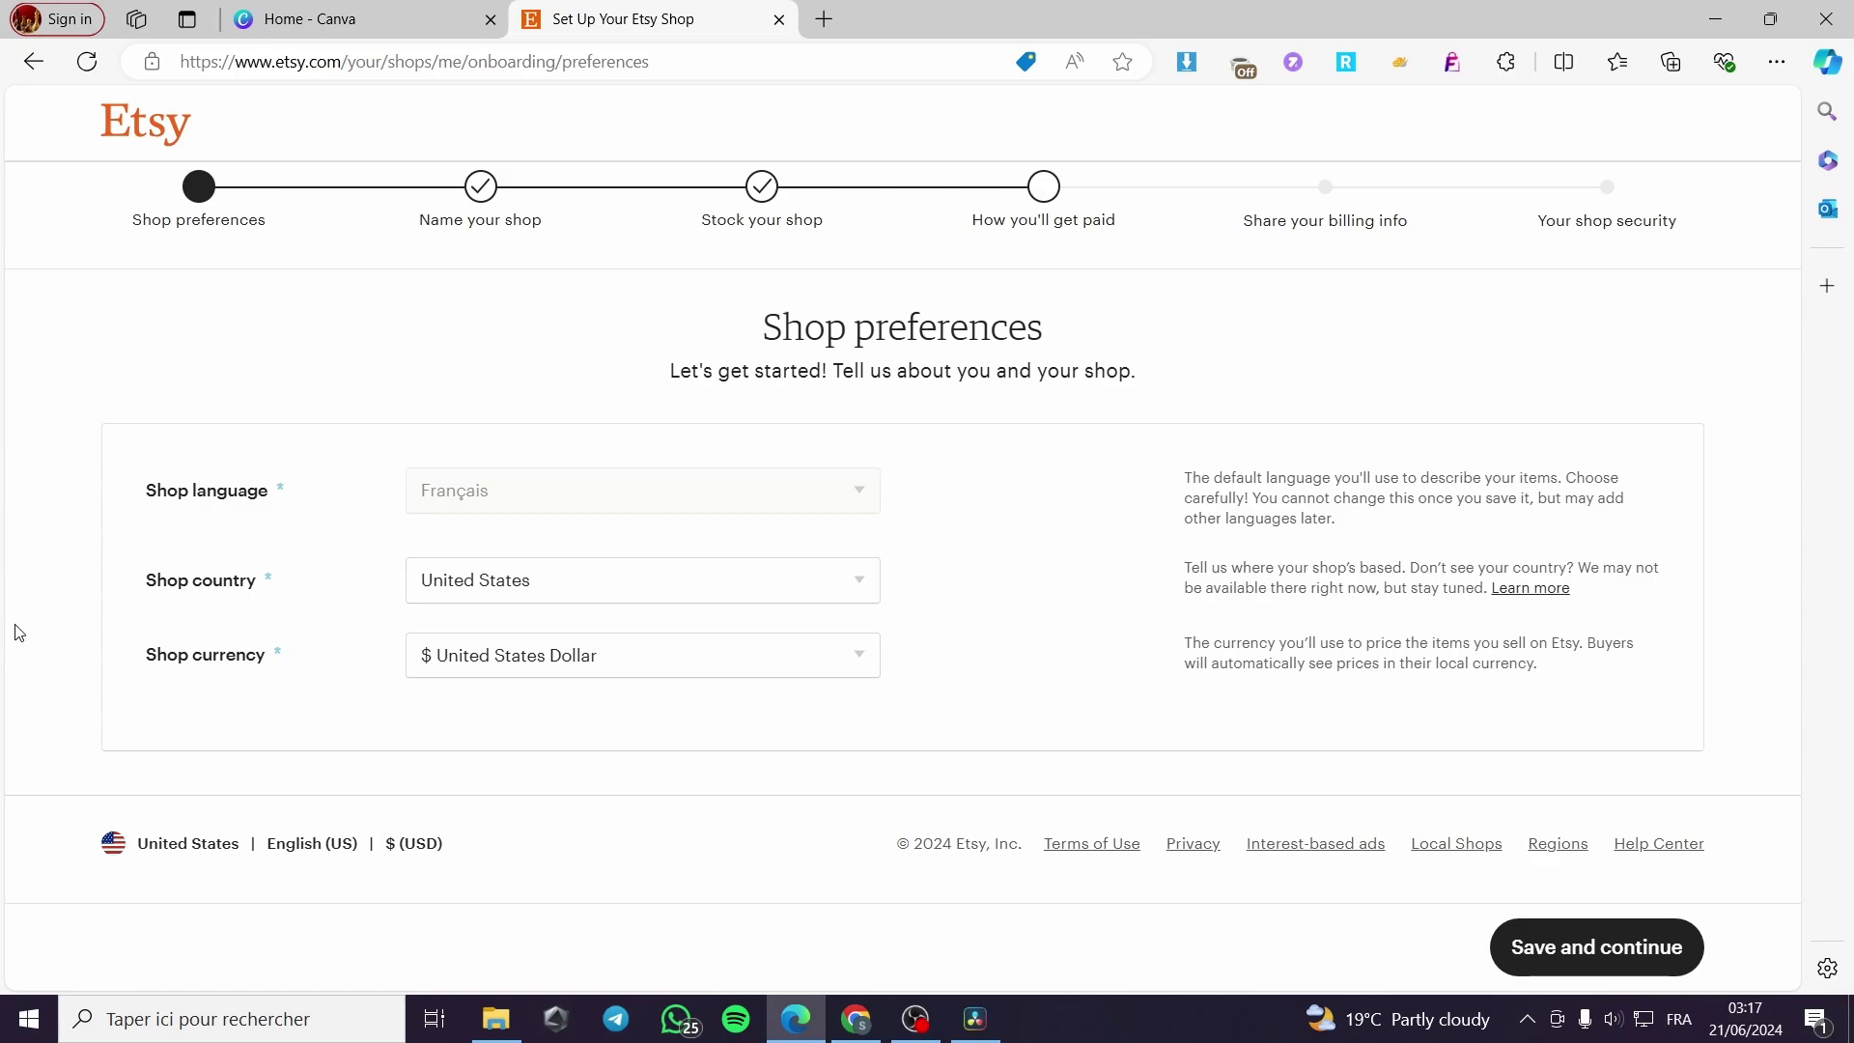
Look through the available shop currencies, keep United States Dollar, and save the shop preferences to continue
click(796, 655)
scroll(756, 380, down, 1)
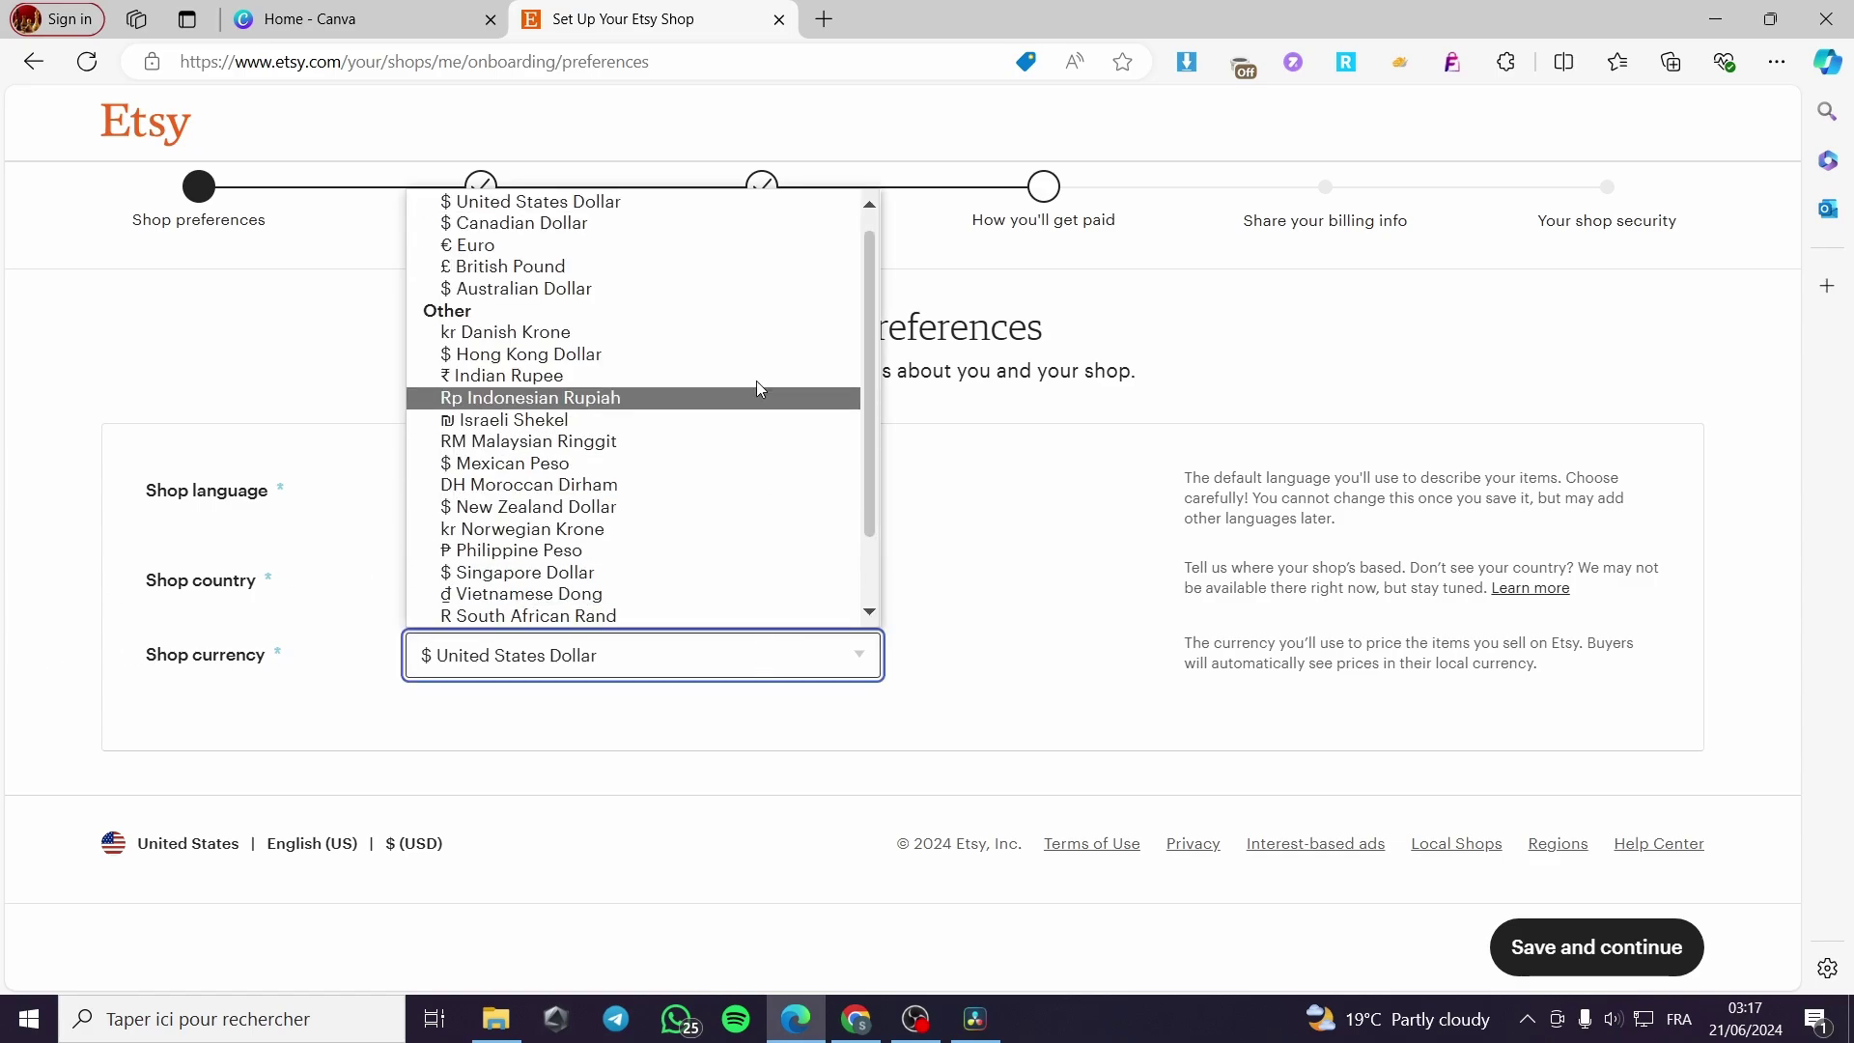
scroll(867, 471, up, 1)
click(970, 495)
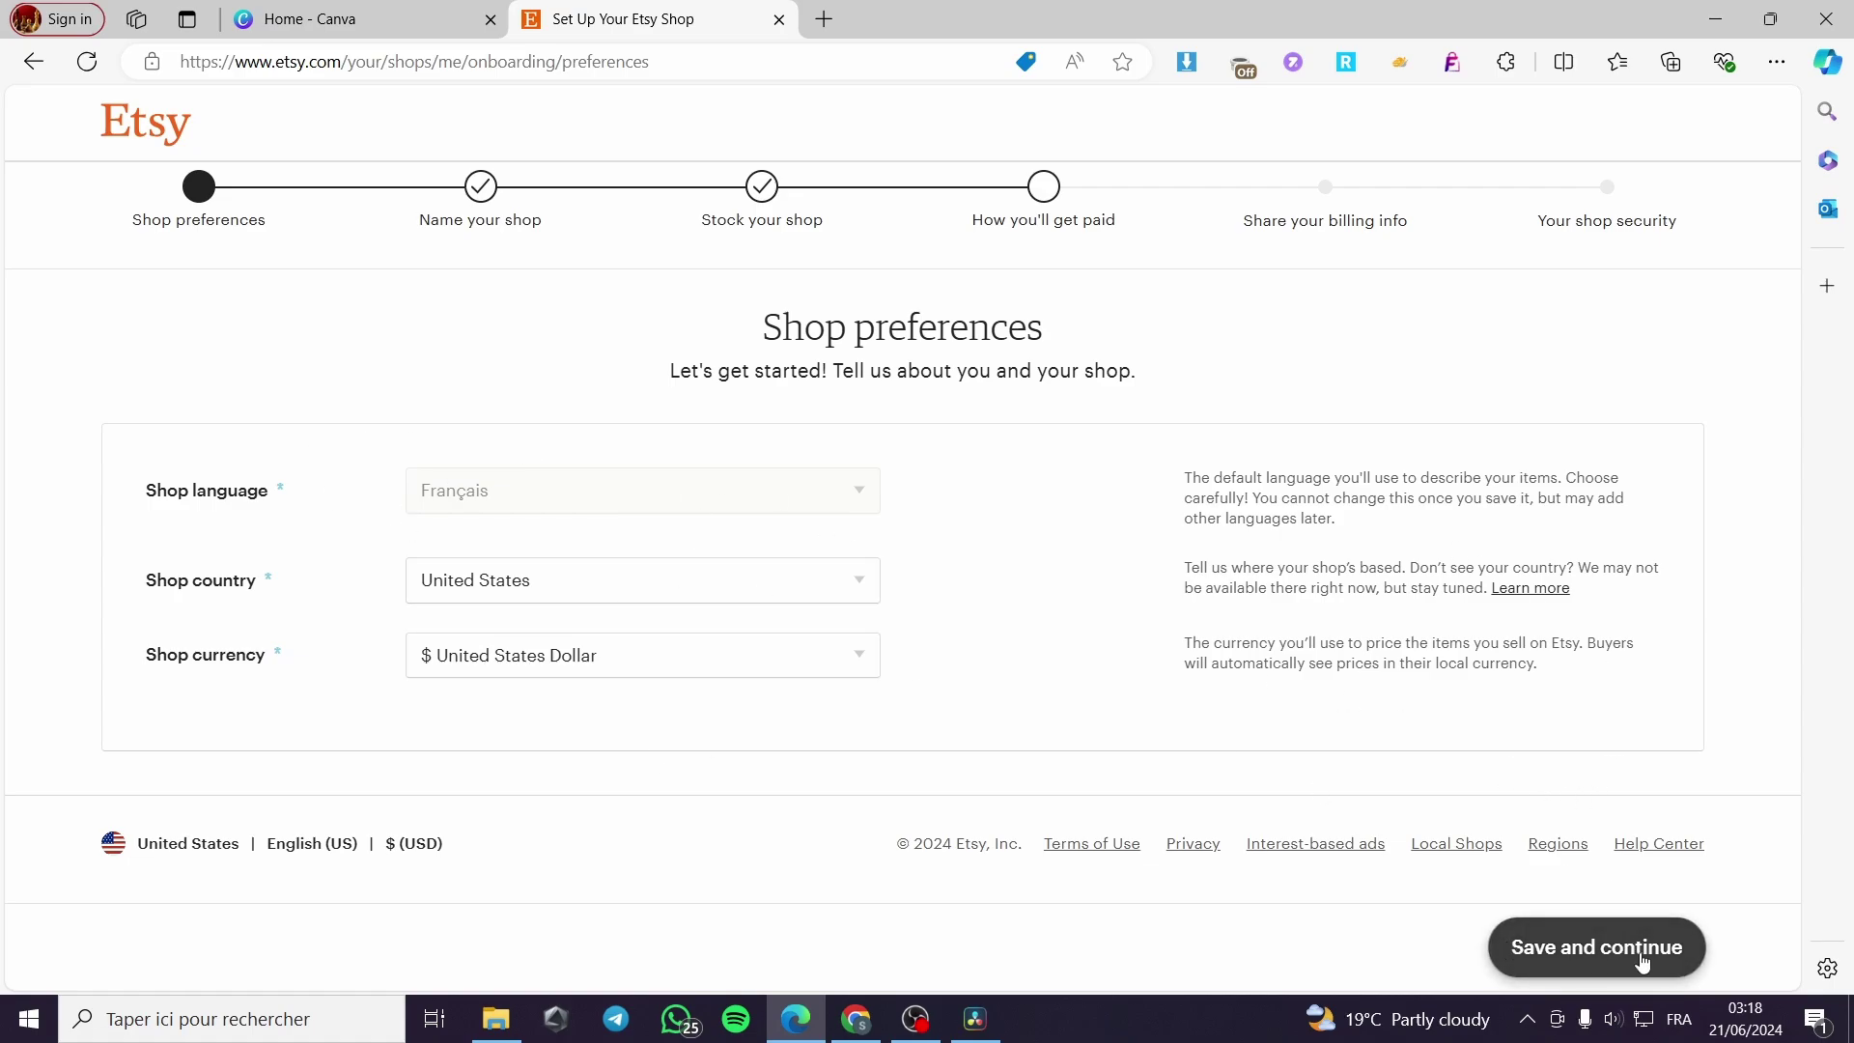
click(1584, 961)
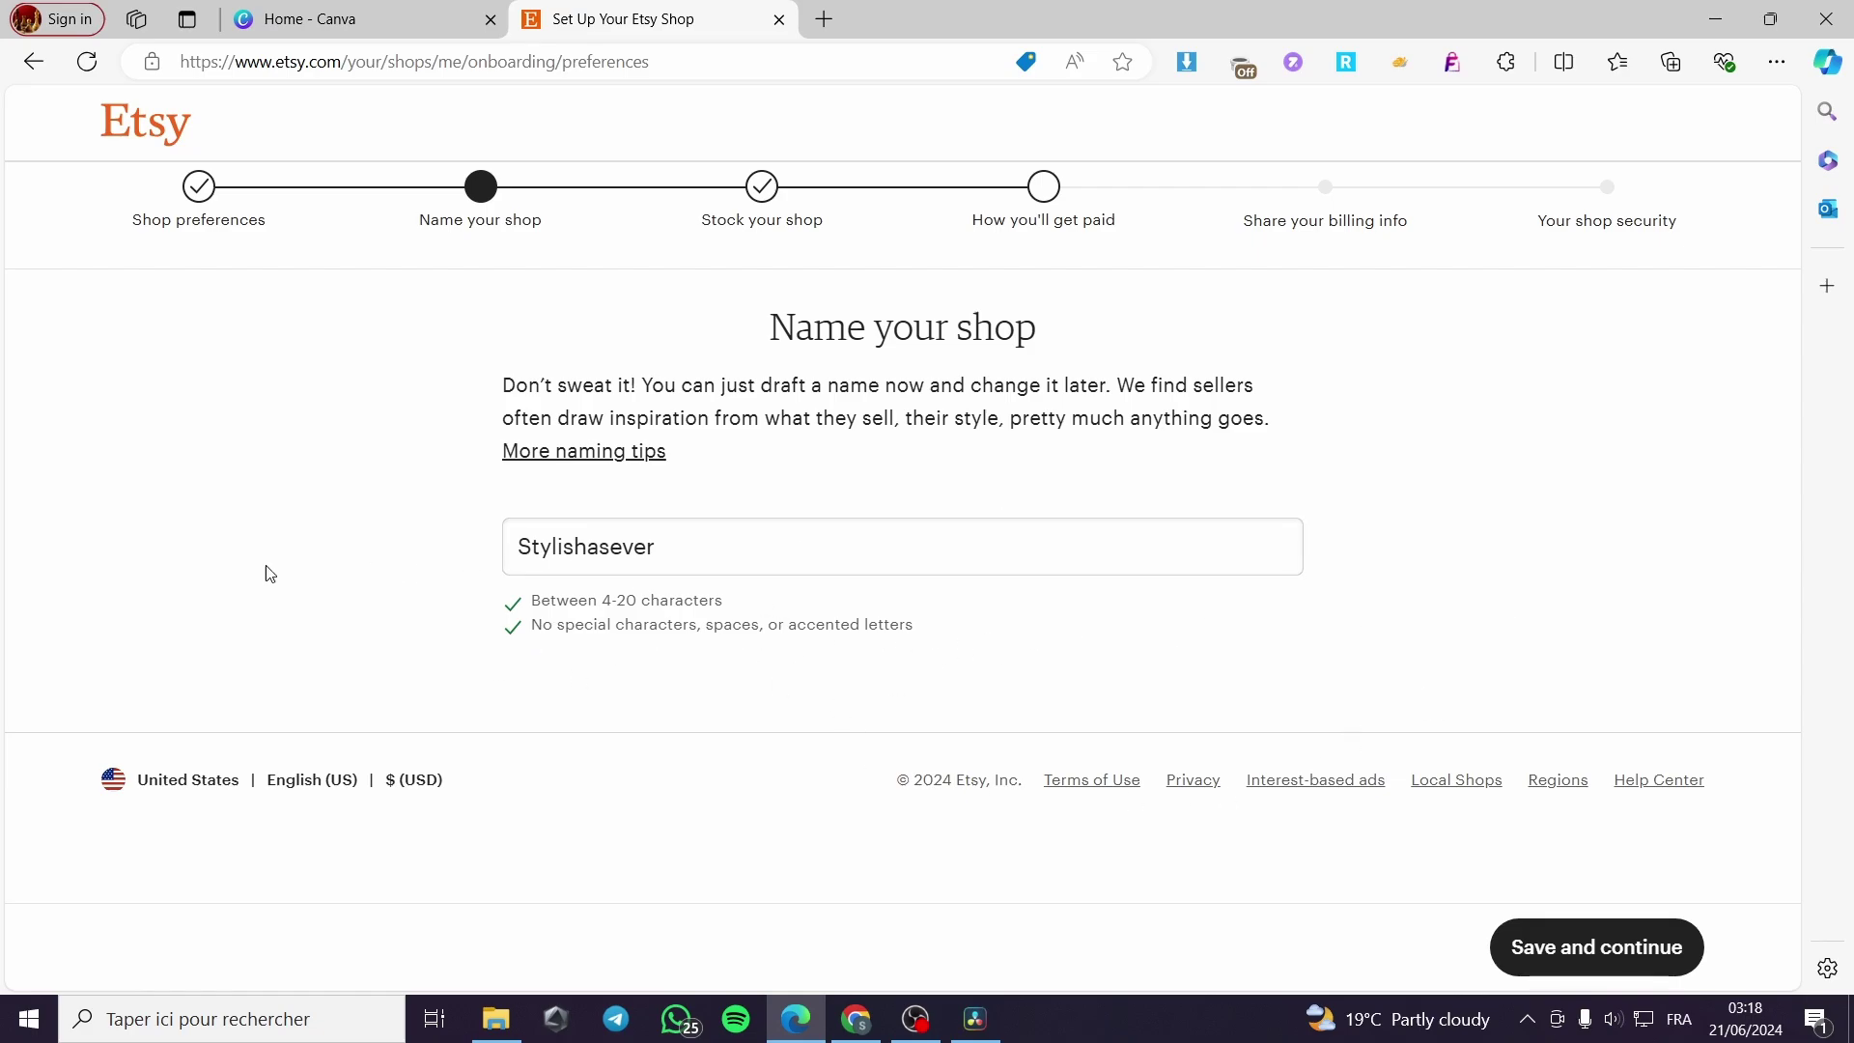
Keep Stylishasever as the shop name and go on to the Stock your shop stage
double_click(731, 549)
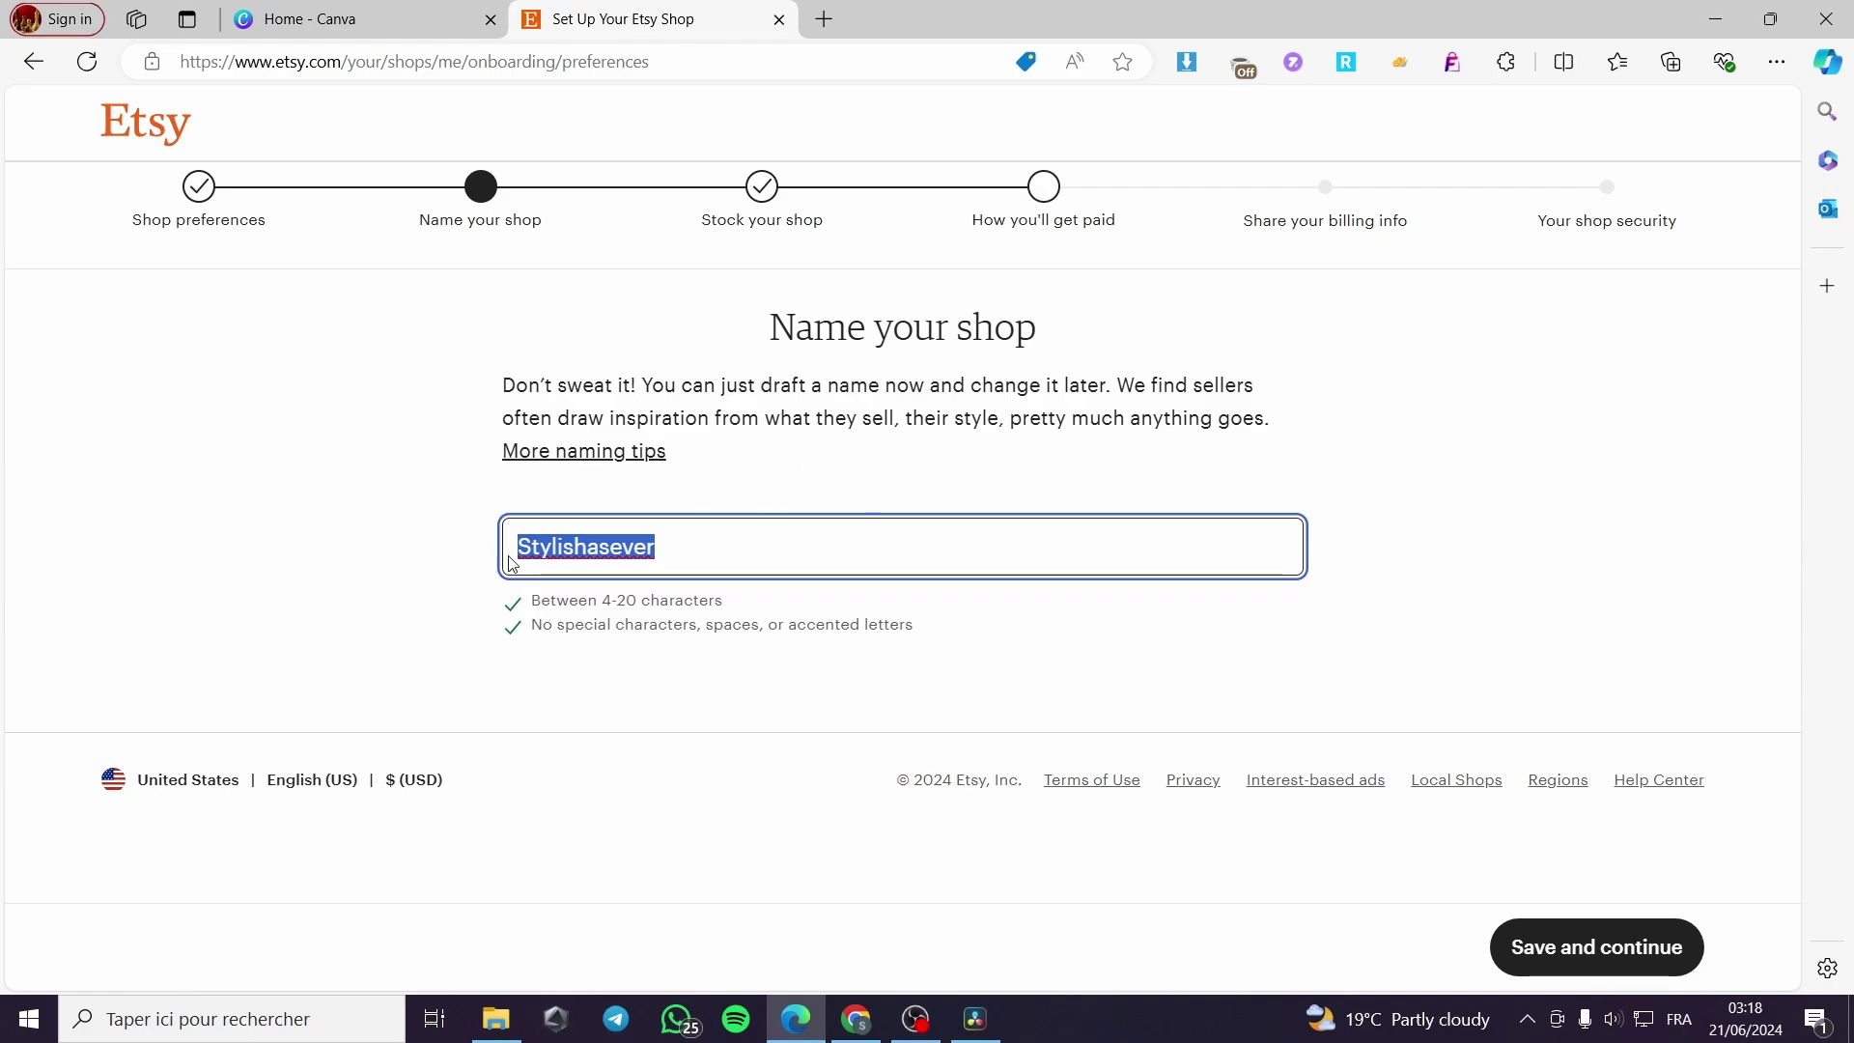
click(1419, 418)
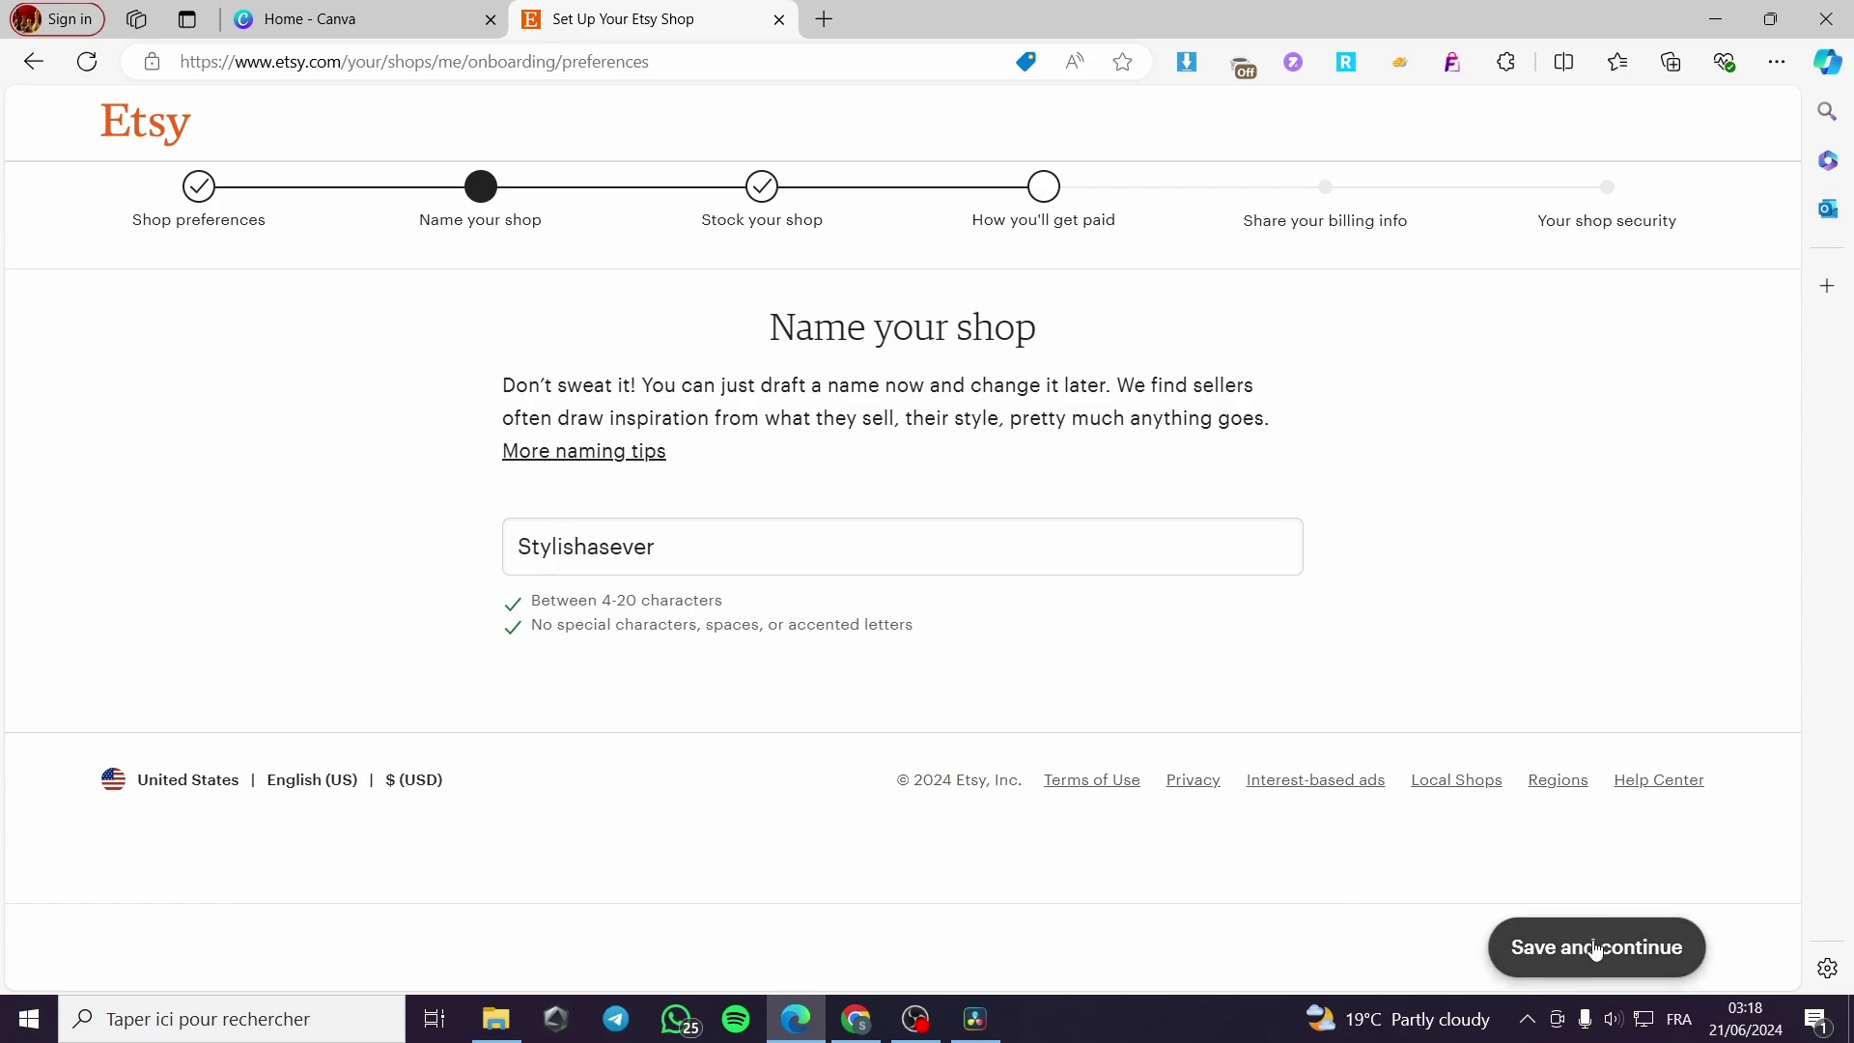
click(765, 189)
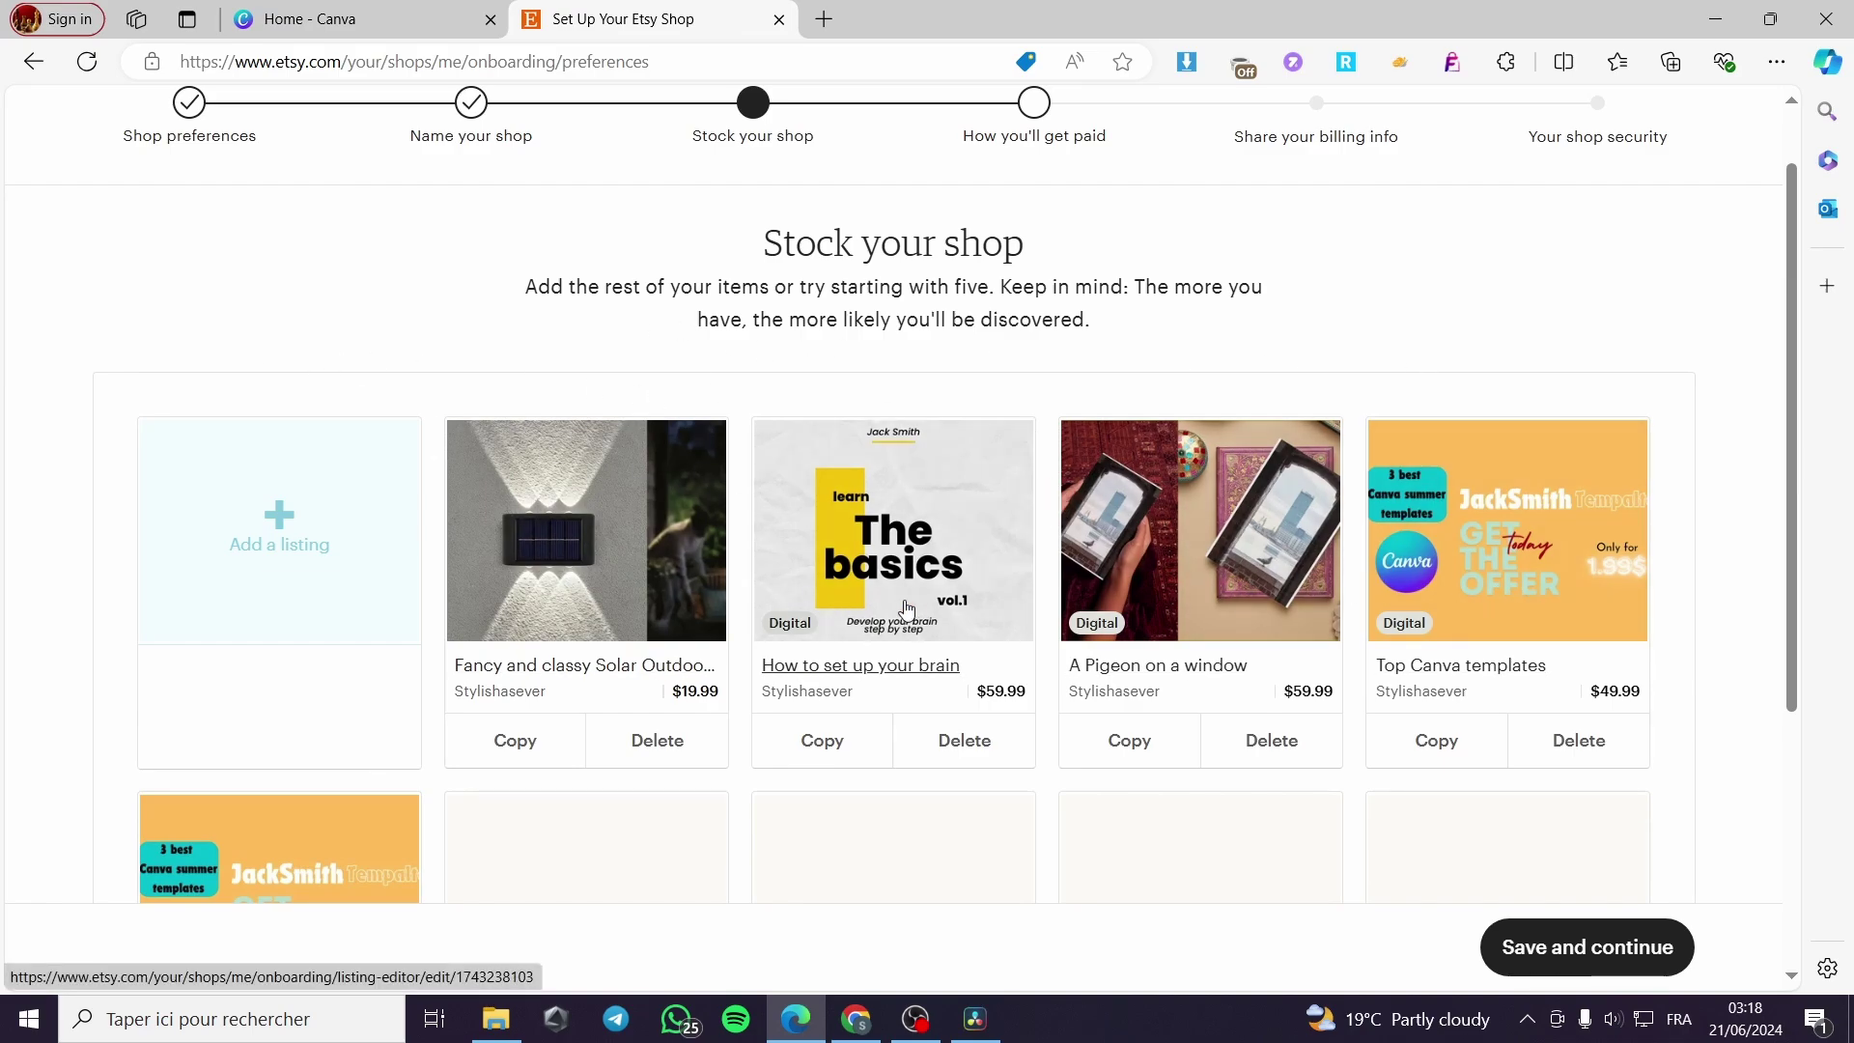
Look over the shop's existing listings and start adding a new listing
scroll(1063, 587, down, 4)
scroll(695, 733, up, 5)
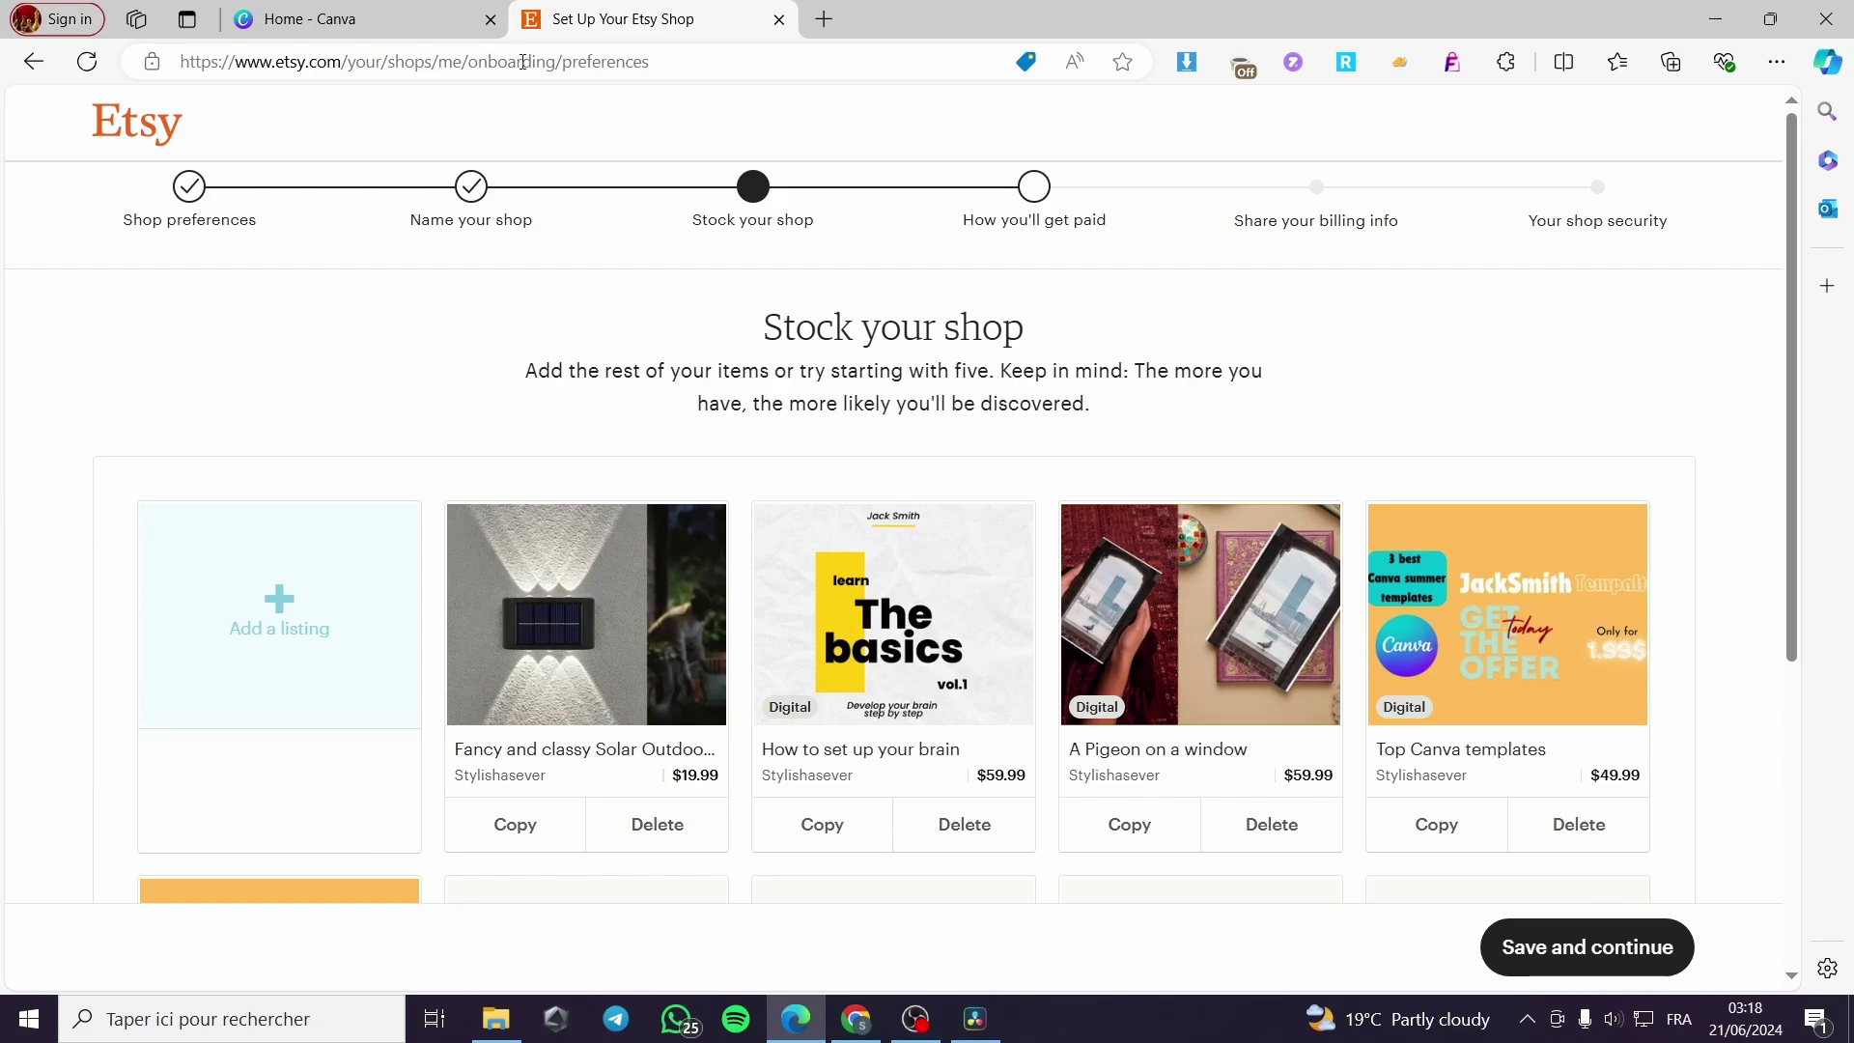
click(309, 19)
click(623, 20)
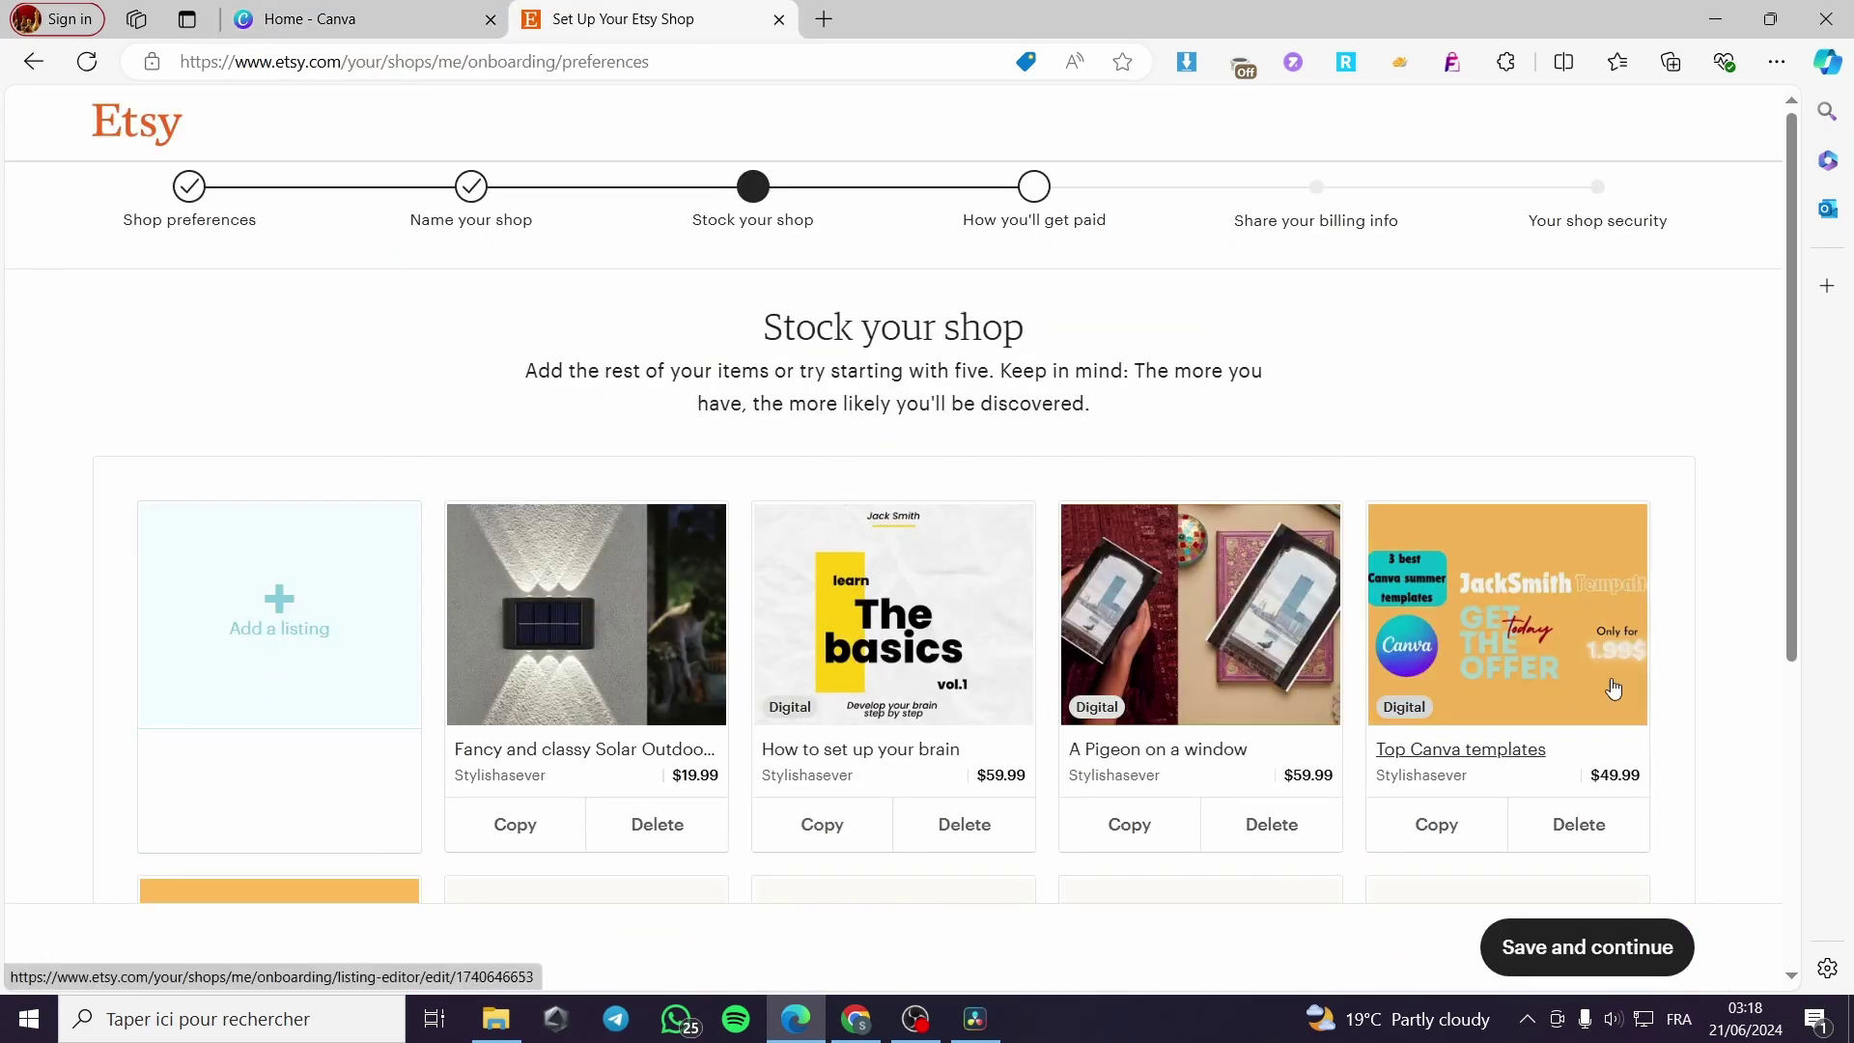
click(261, 622)
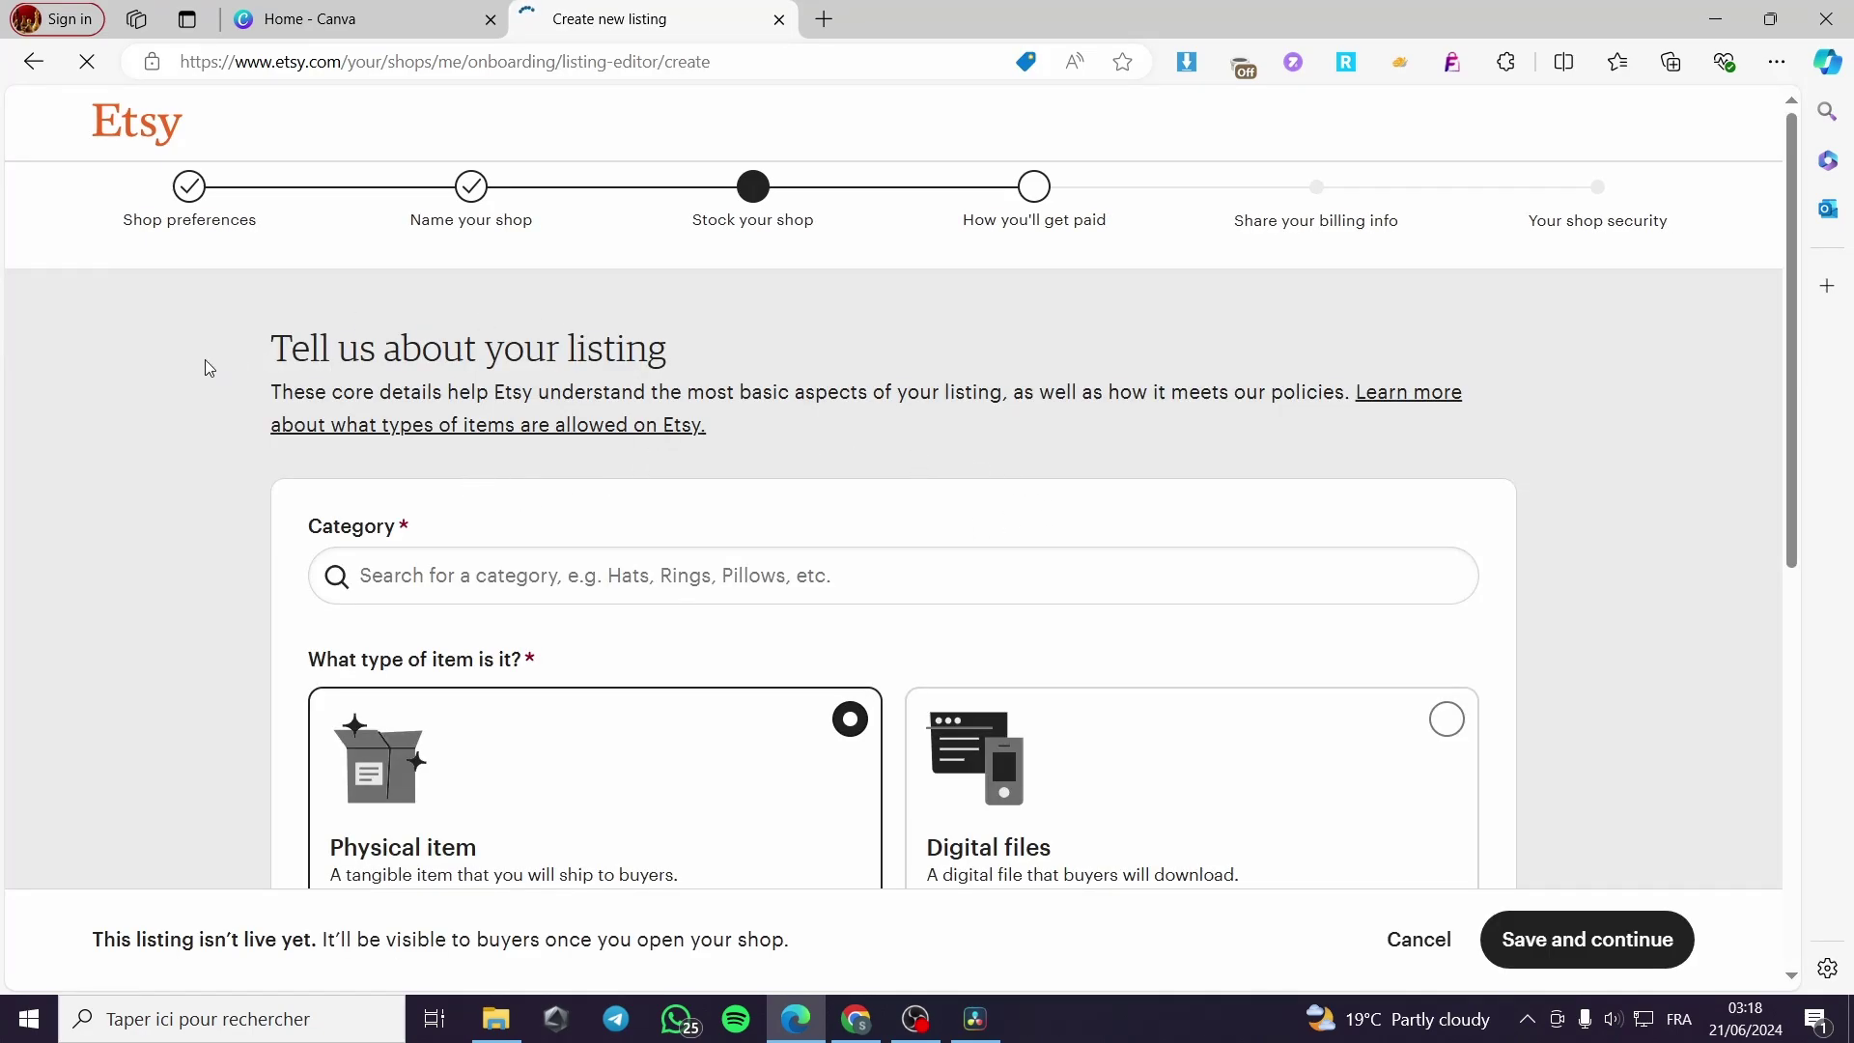
scroll(1641, 451, down, 2)
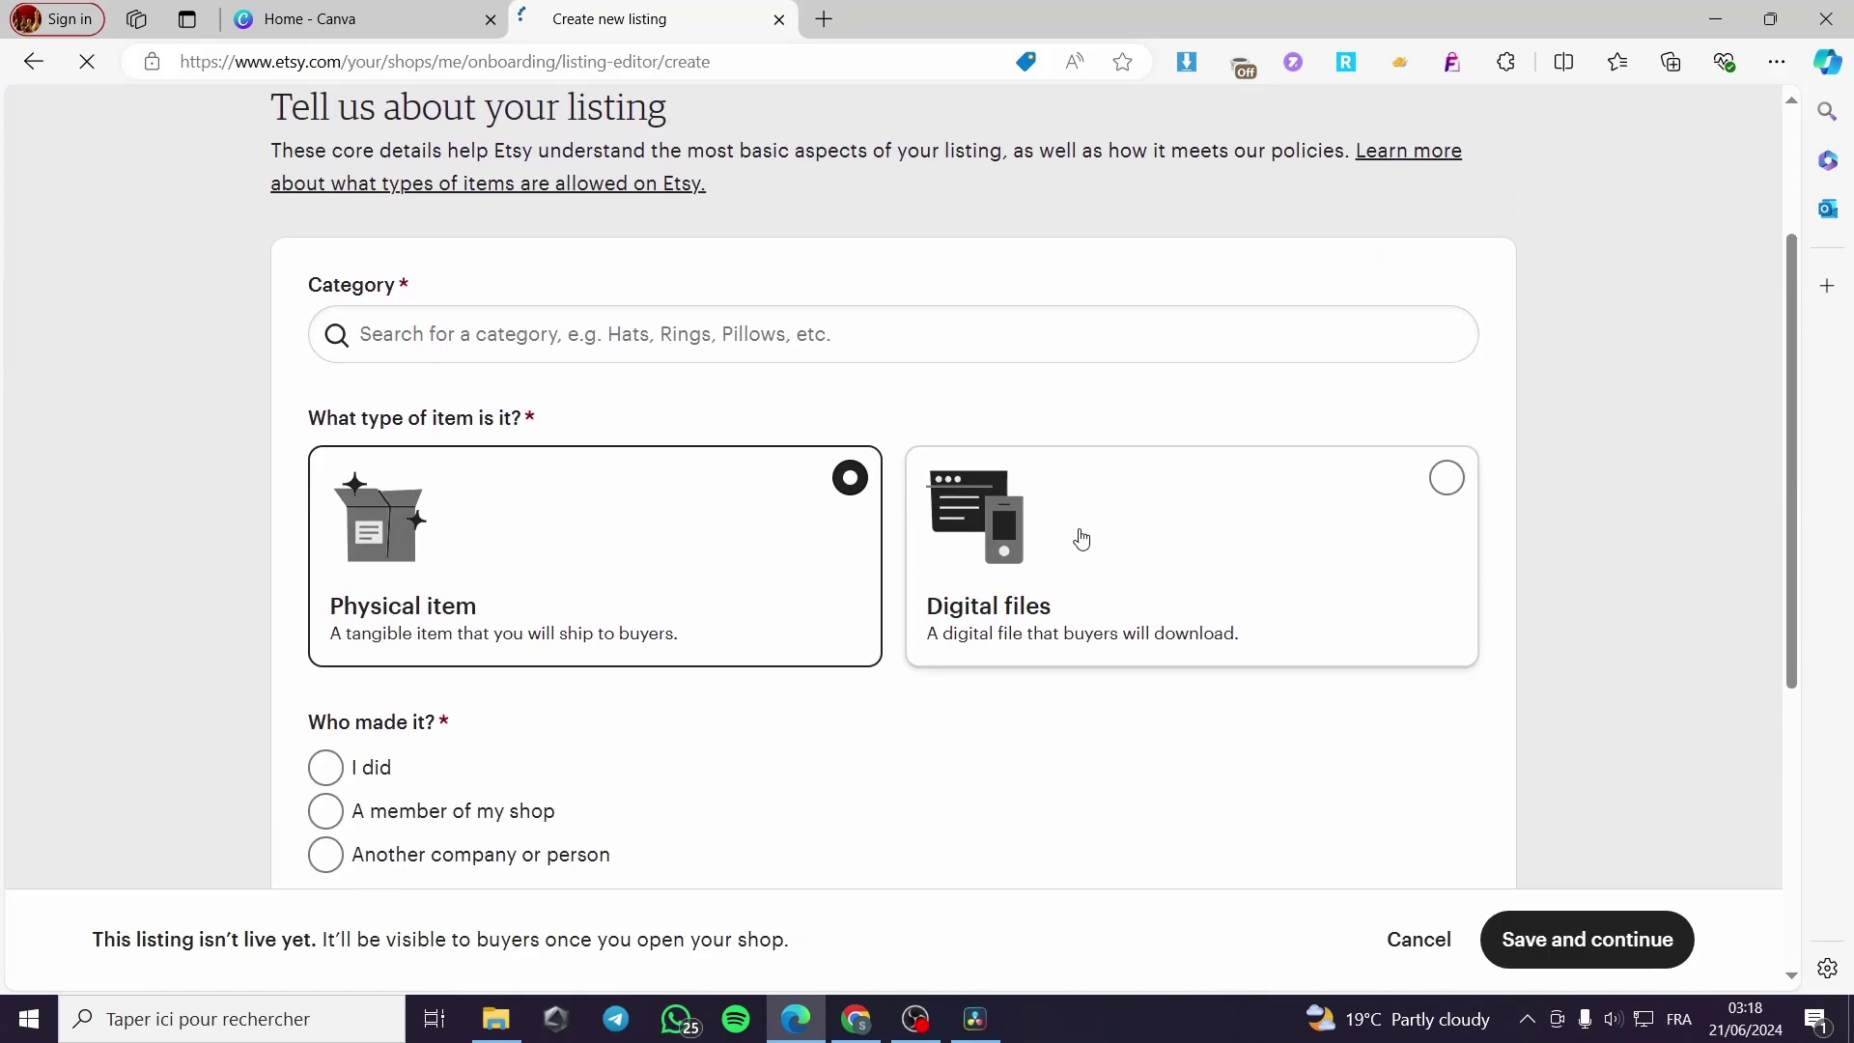
scroll(751, 645, up, 2)
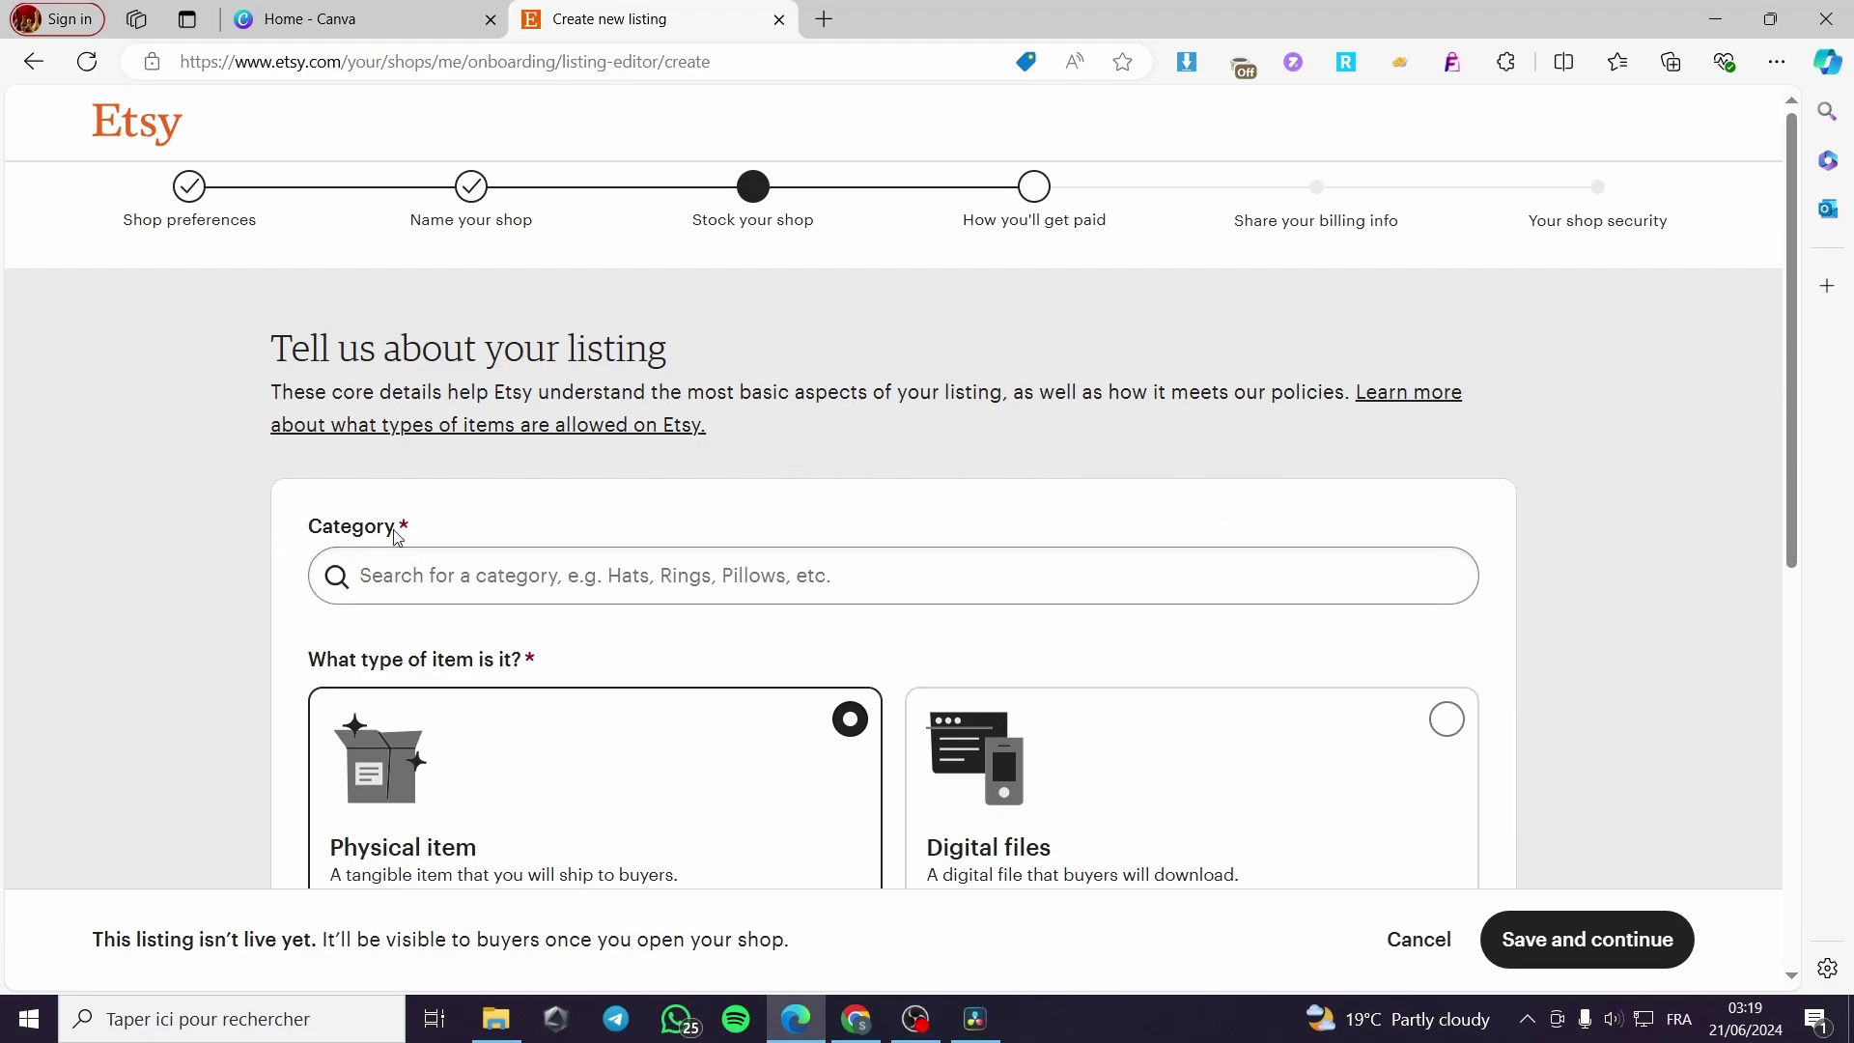
Search the listing categories for Ebooks and choose Templates under Design & Templates as the category
click(545, 573)
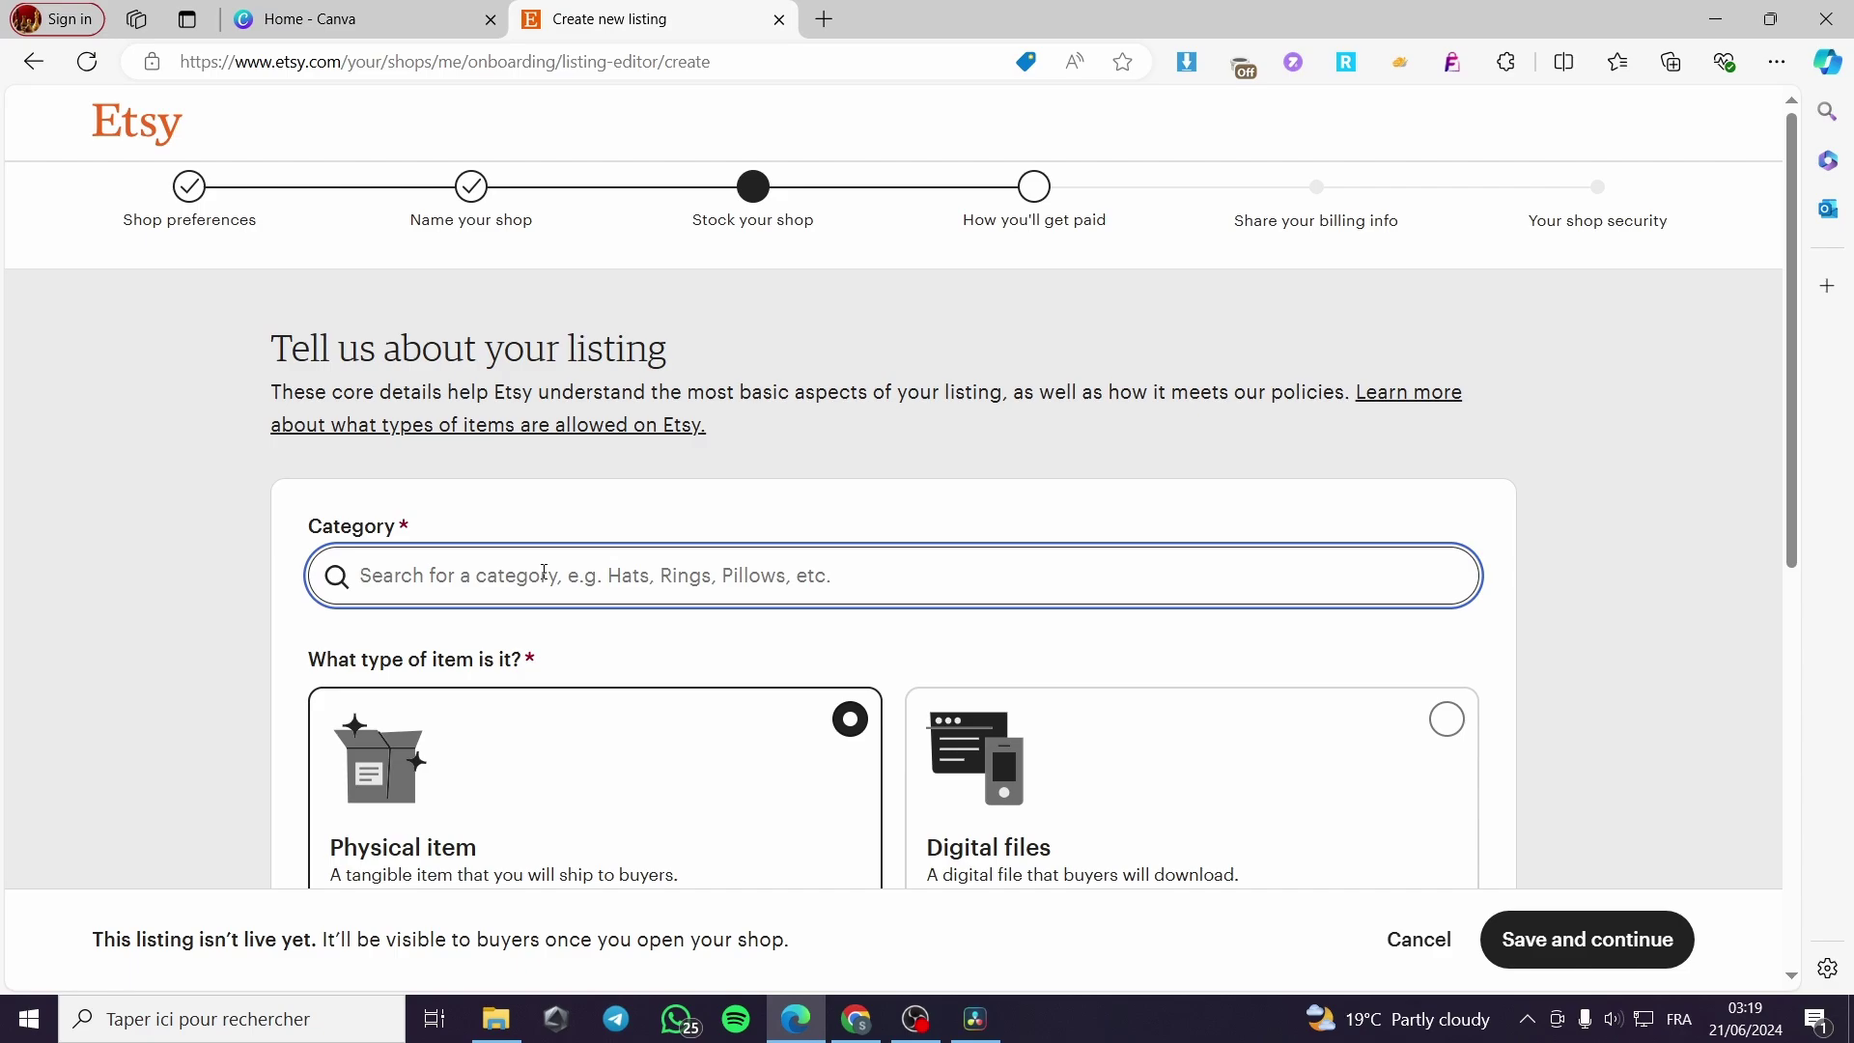
text(Ebo)
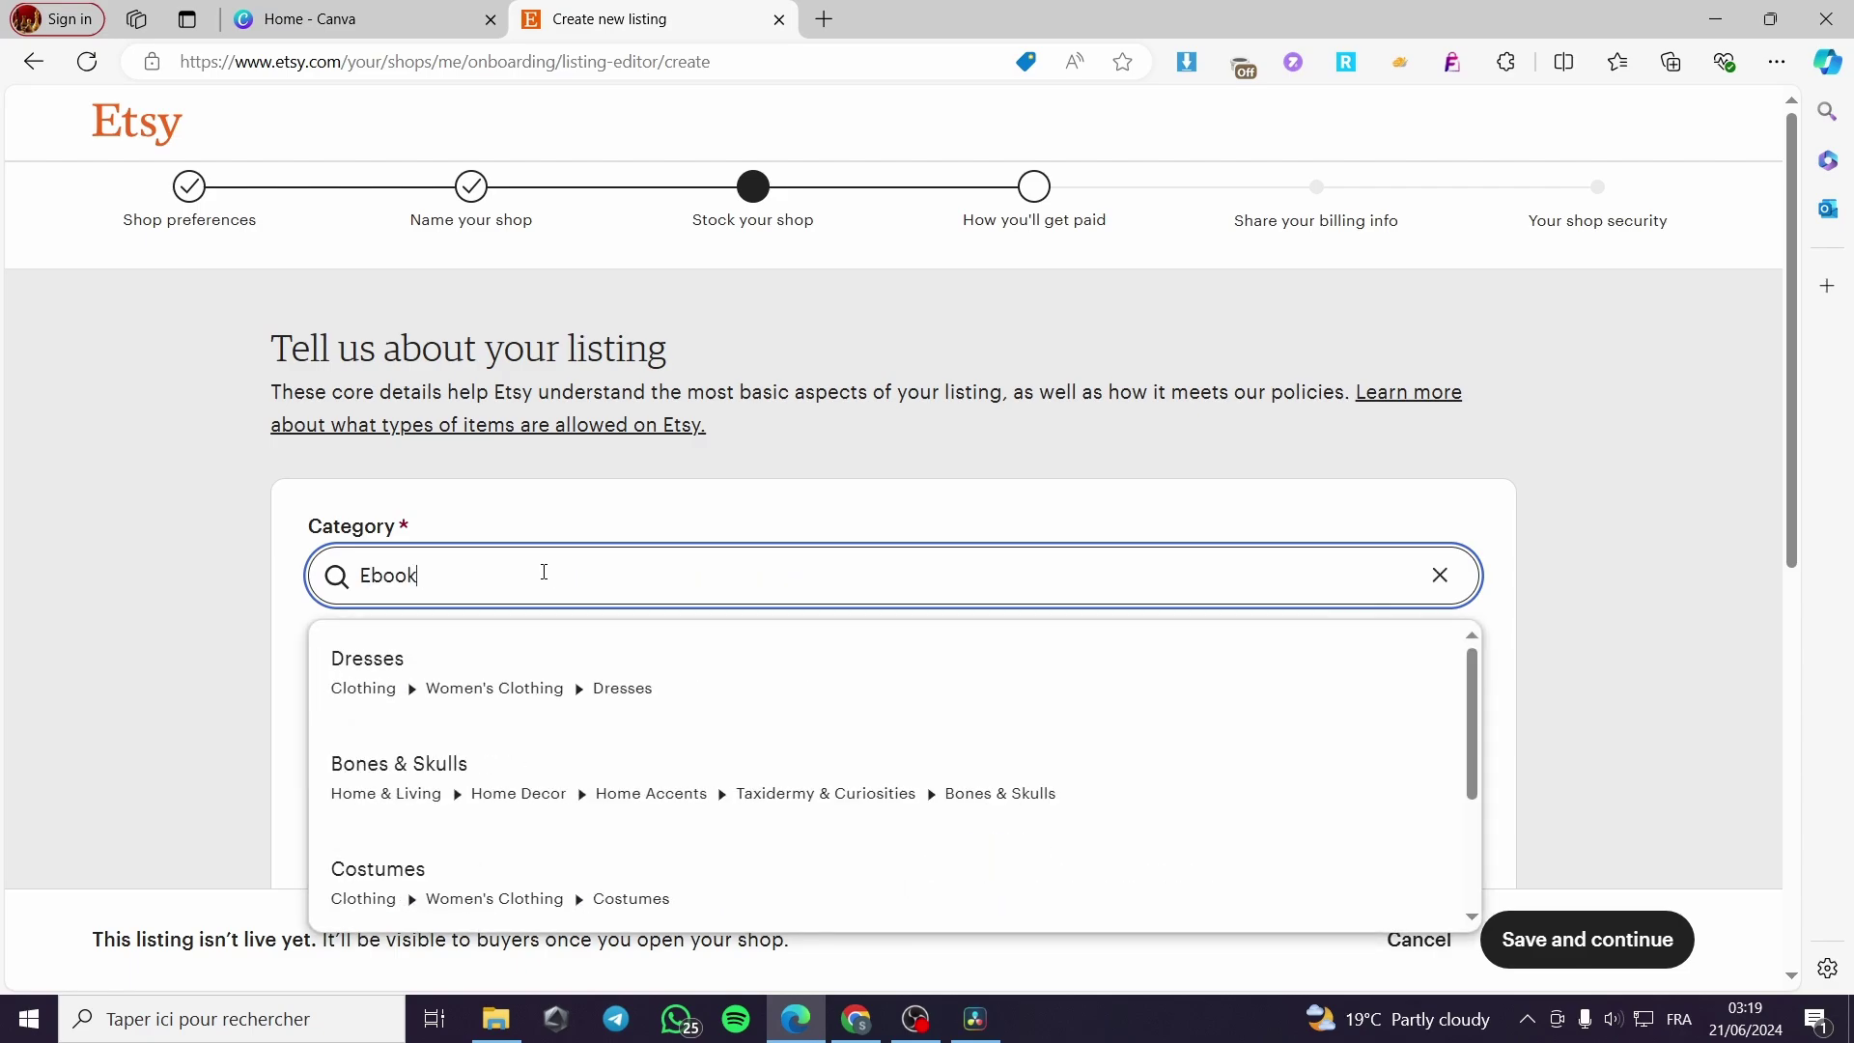
text(ok)
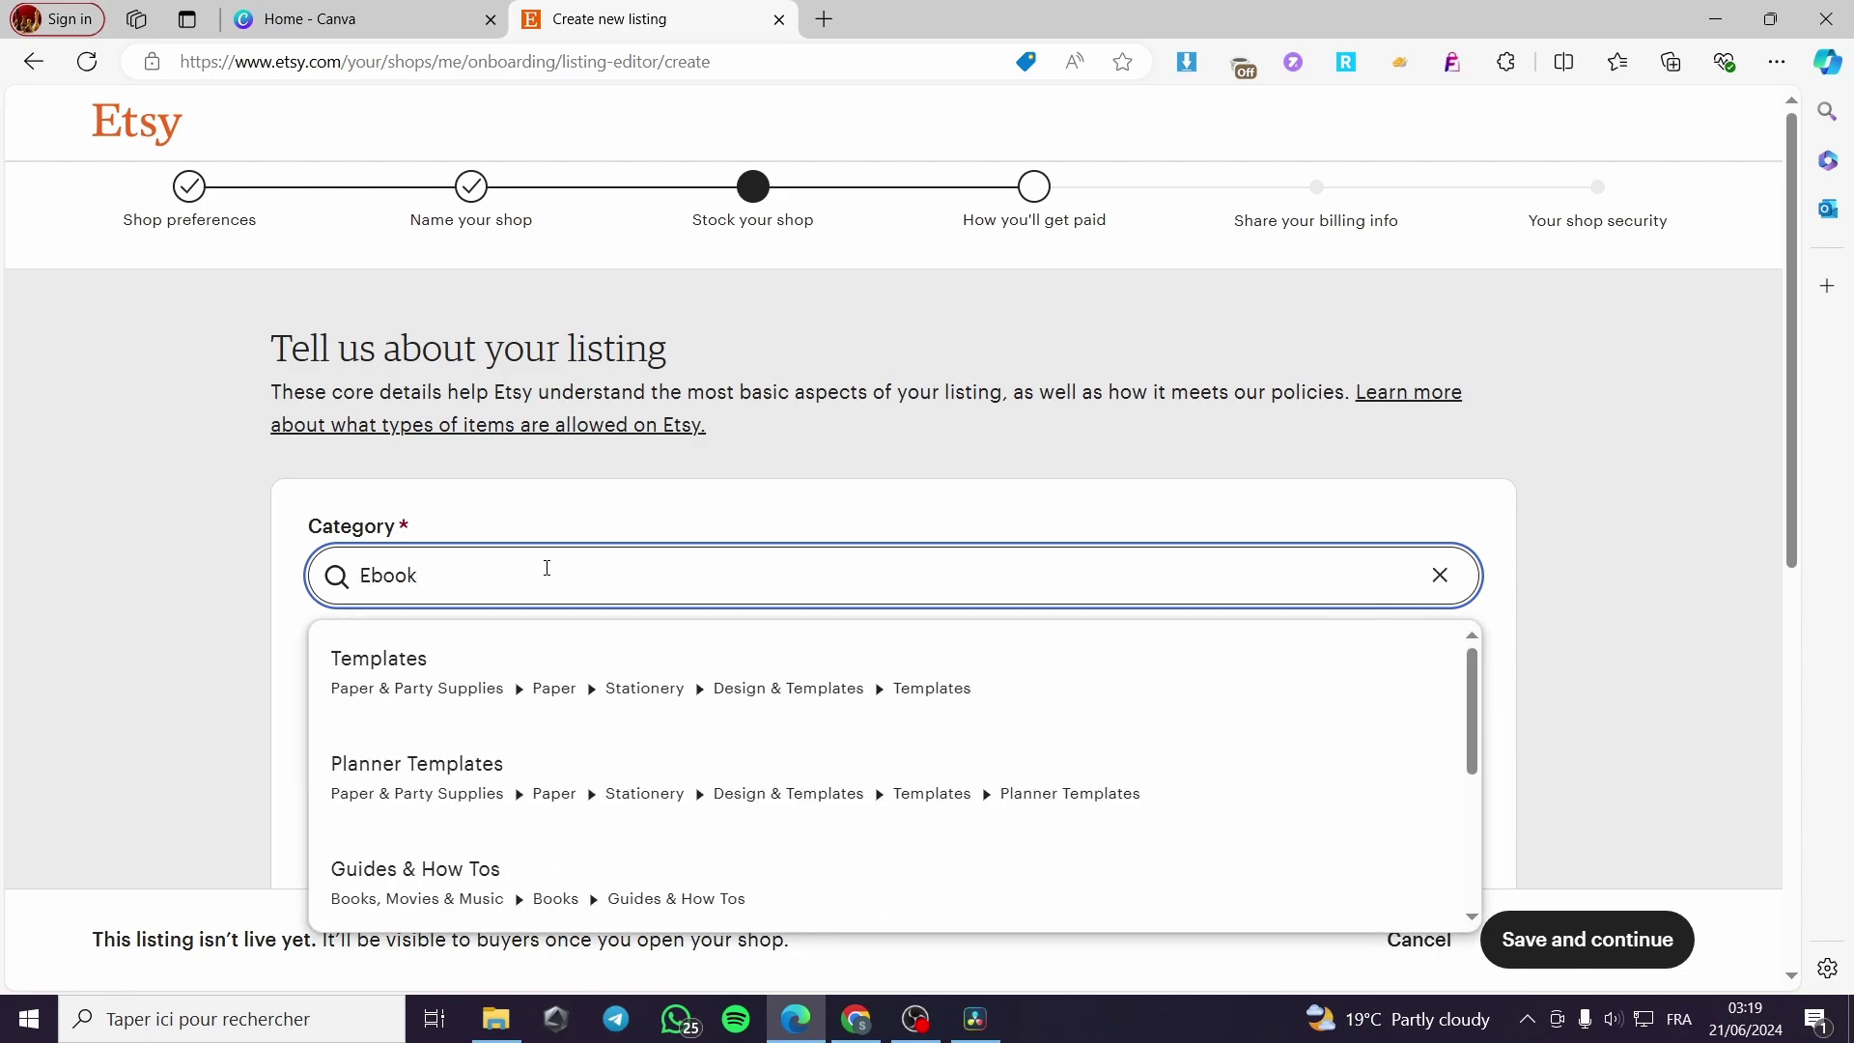
text(s)
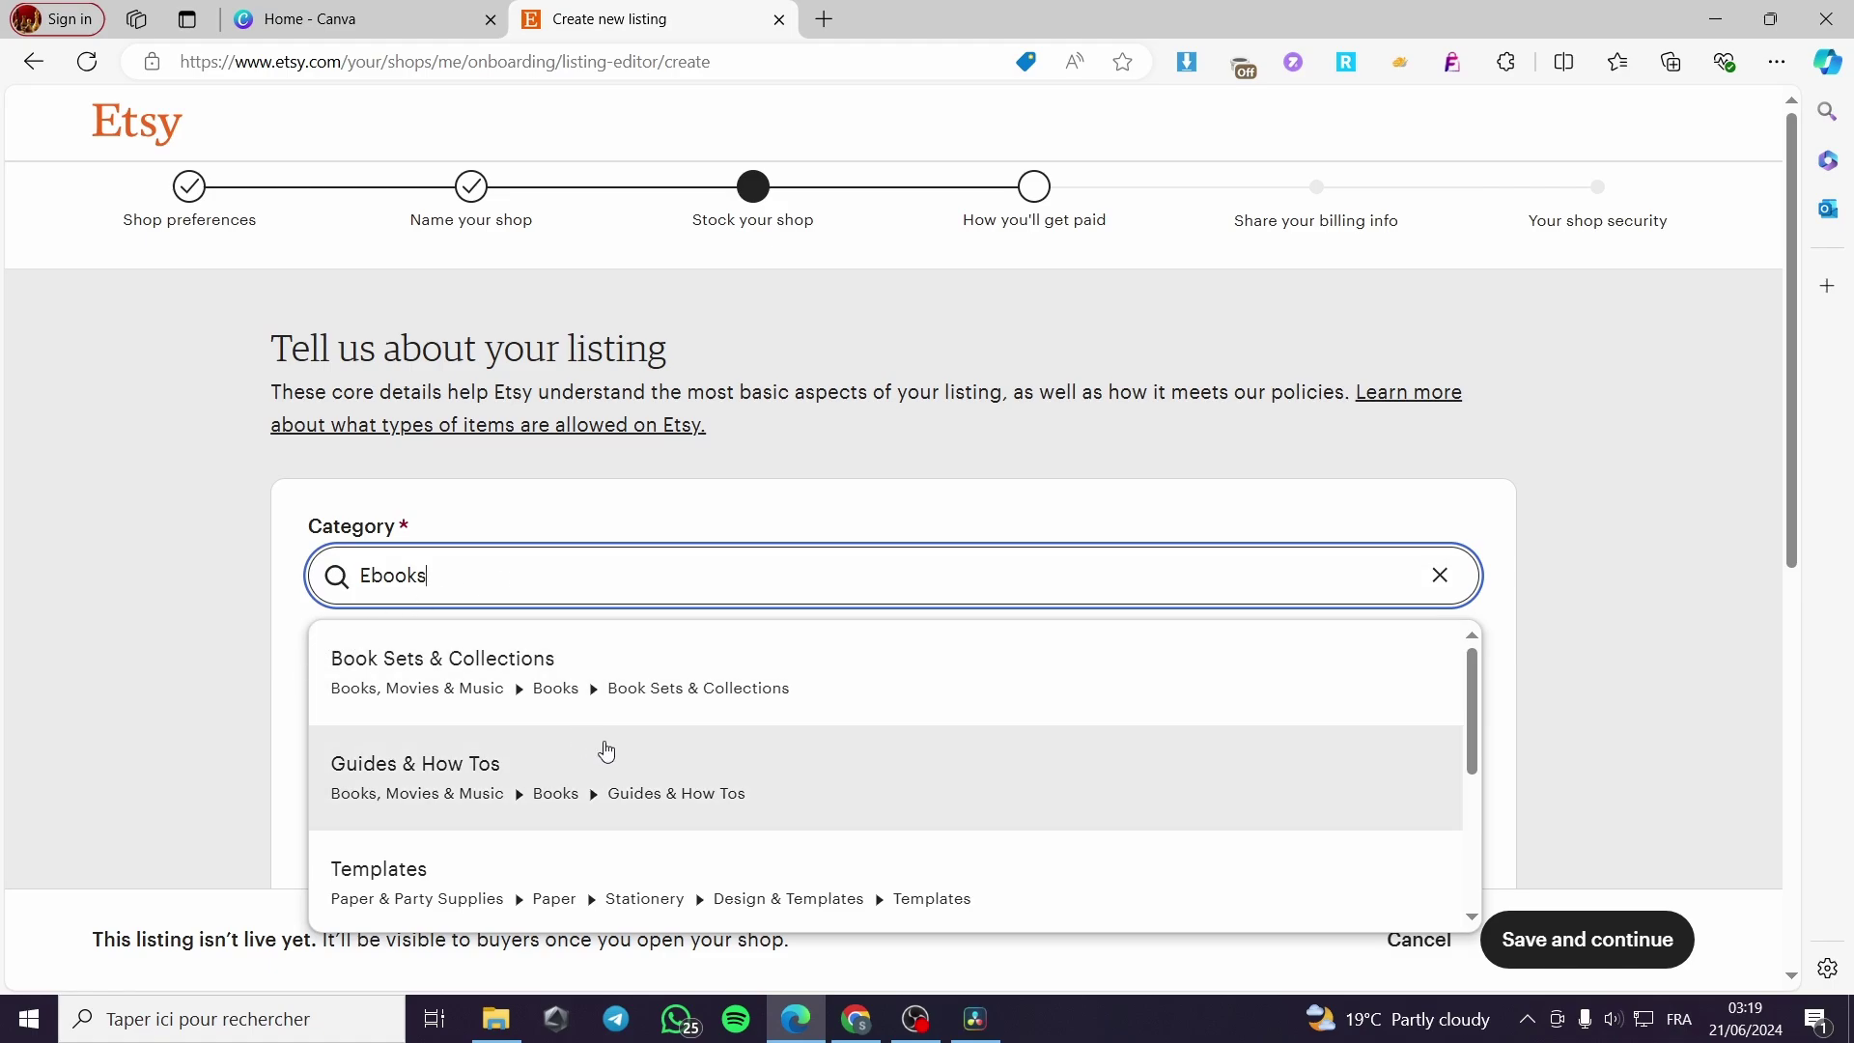
scroll(618, 820, down, 2)
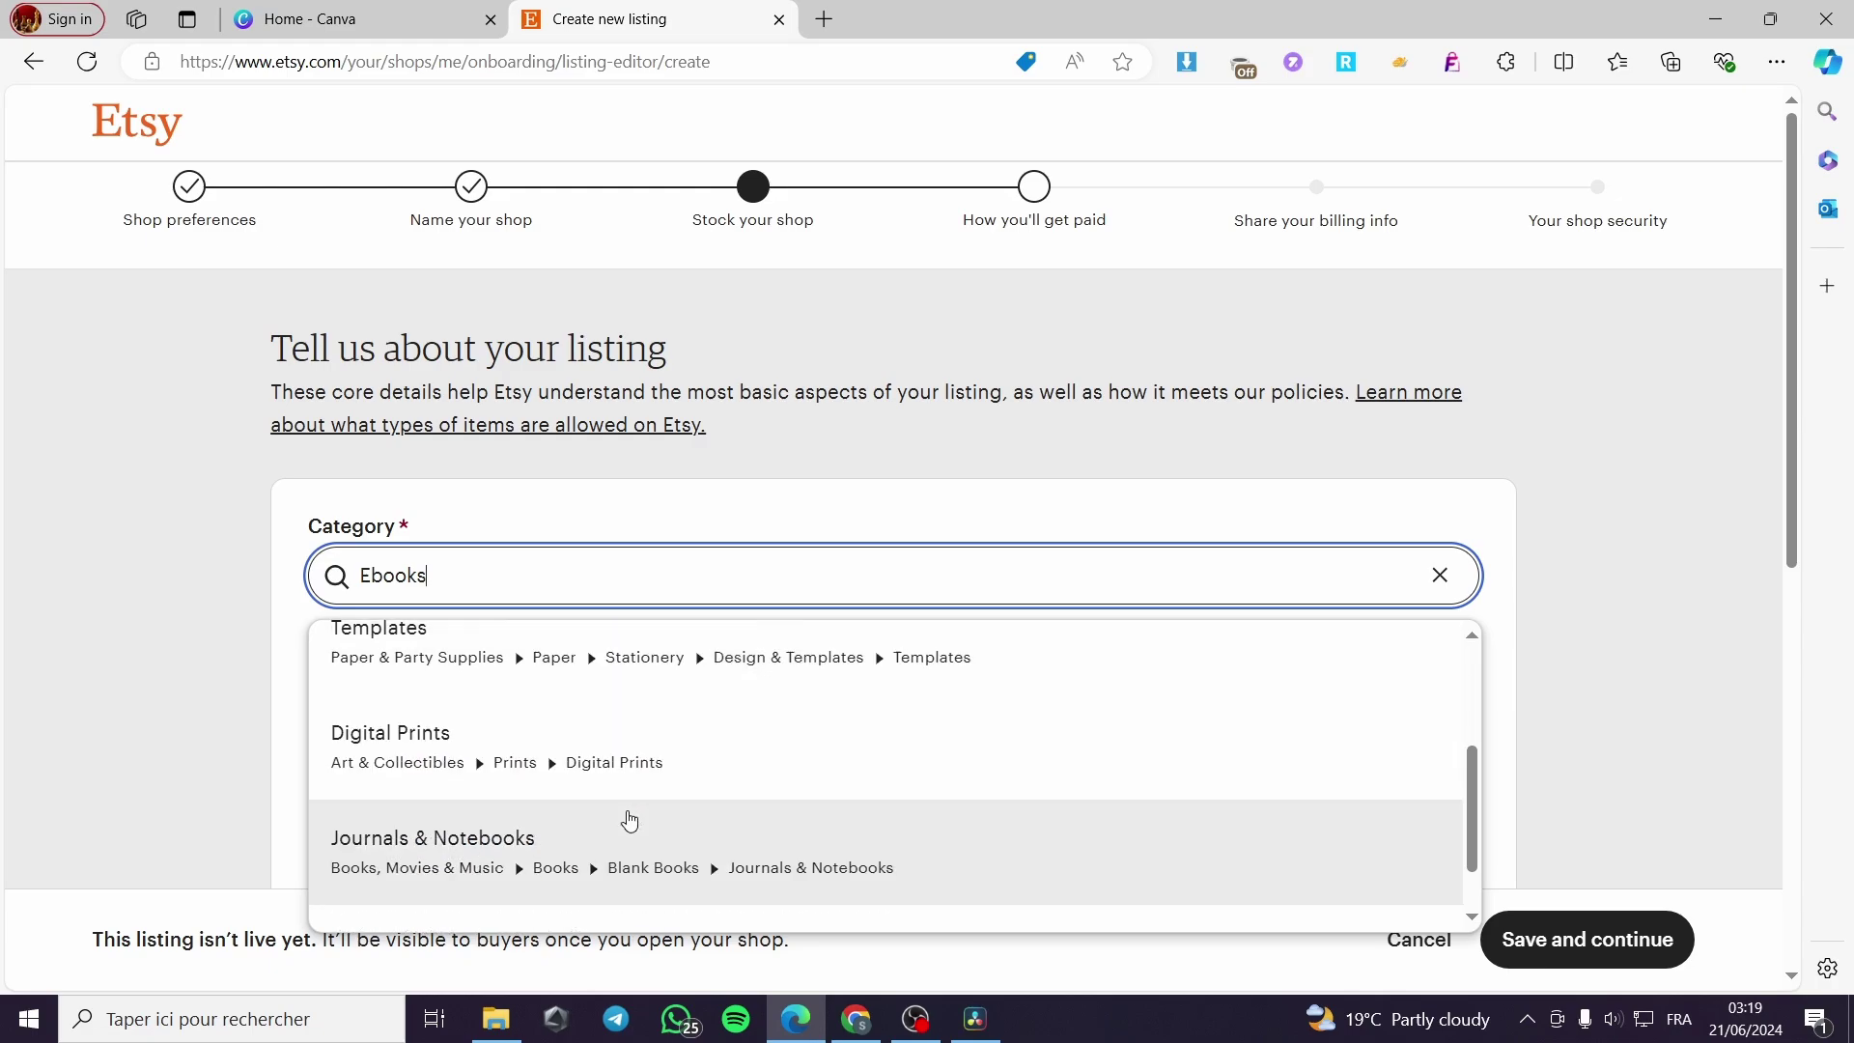
scroll(629, 795, up, 1)
scroll(772, 866, down, 1)
scroll(512, 840, down, 2)
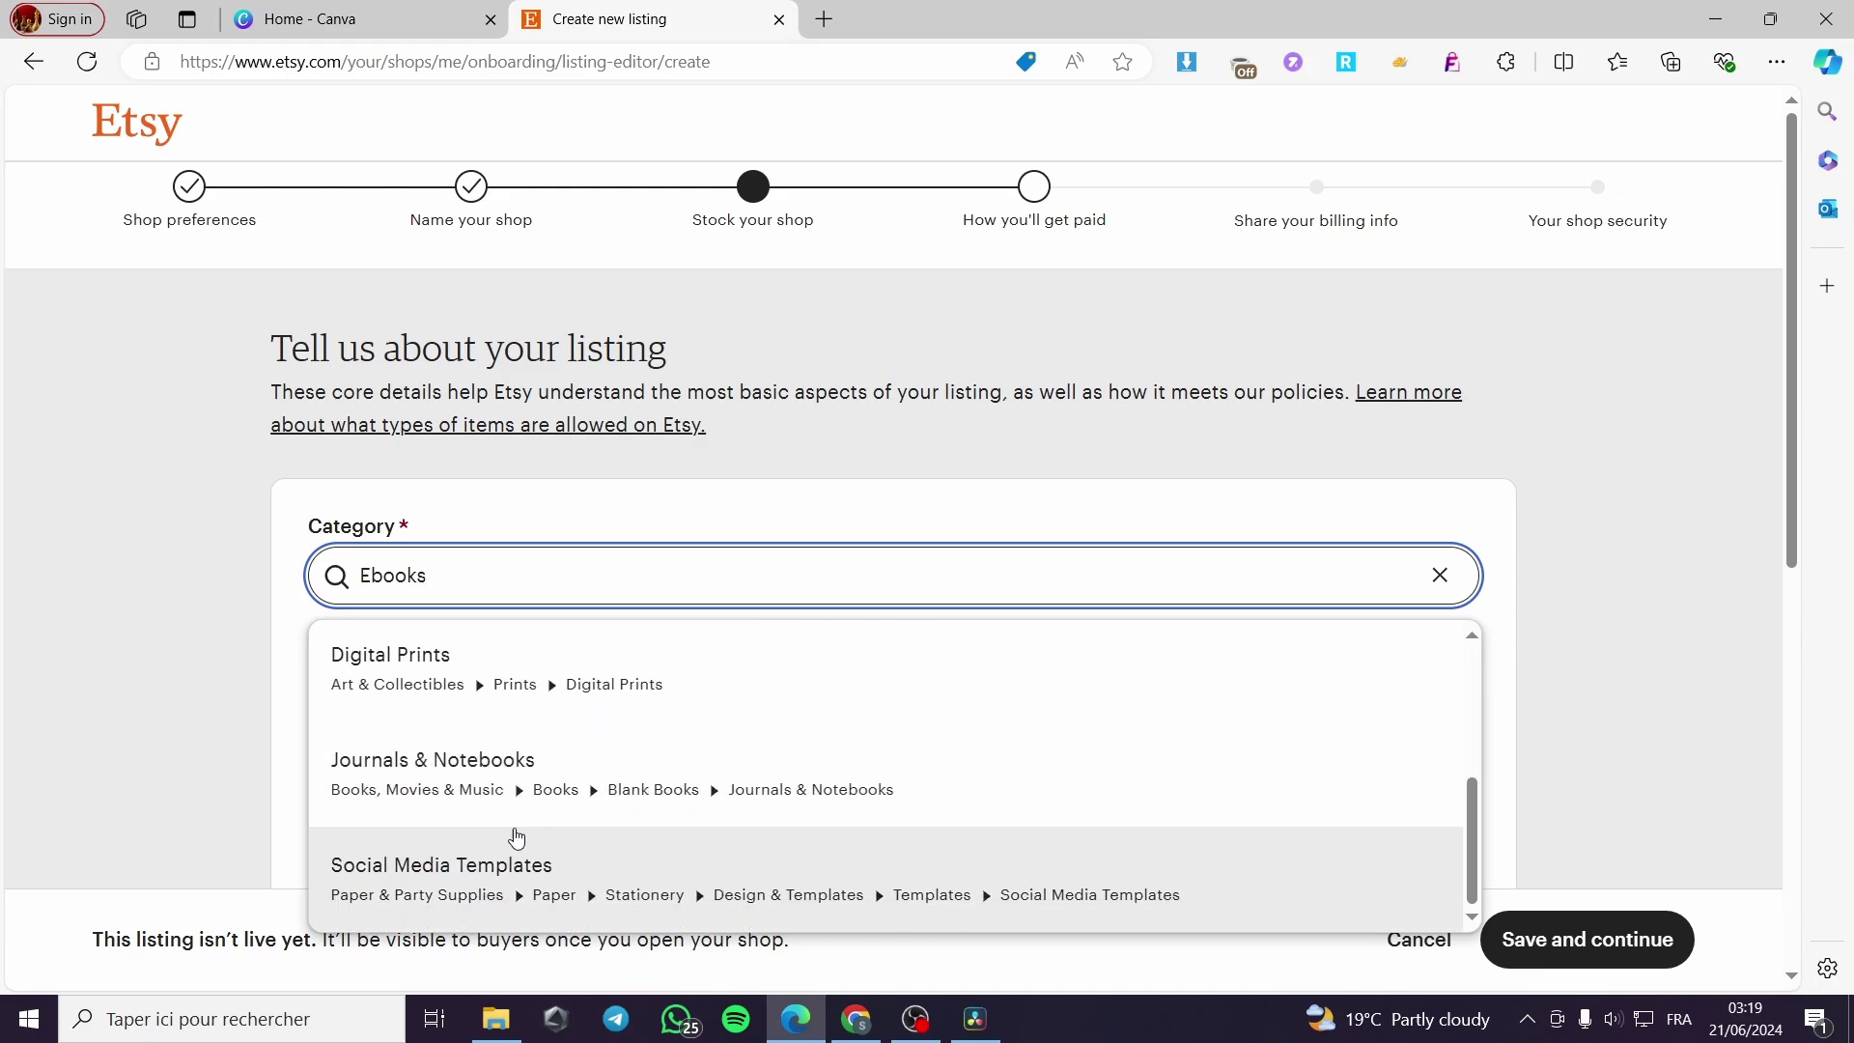
drag(454, 579, 225, 576)
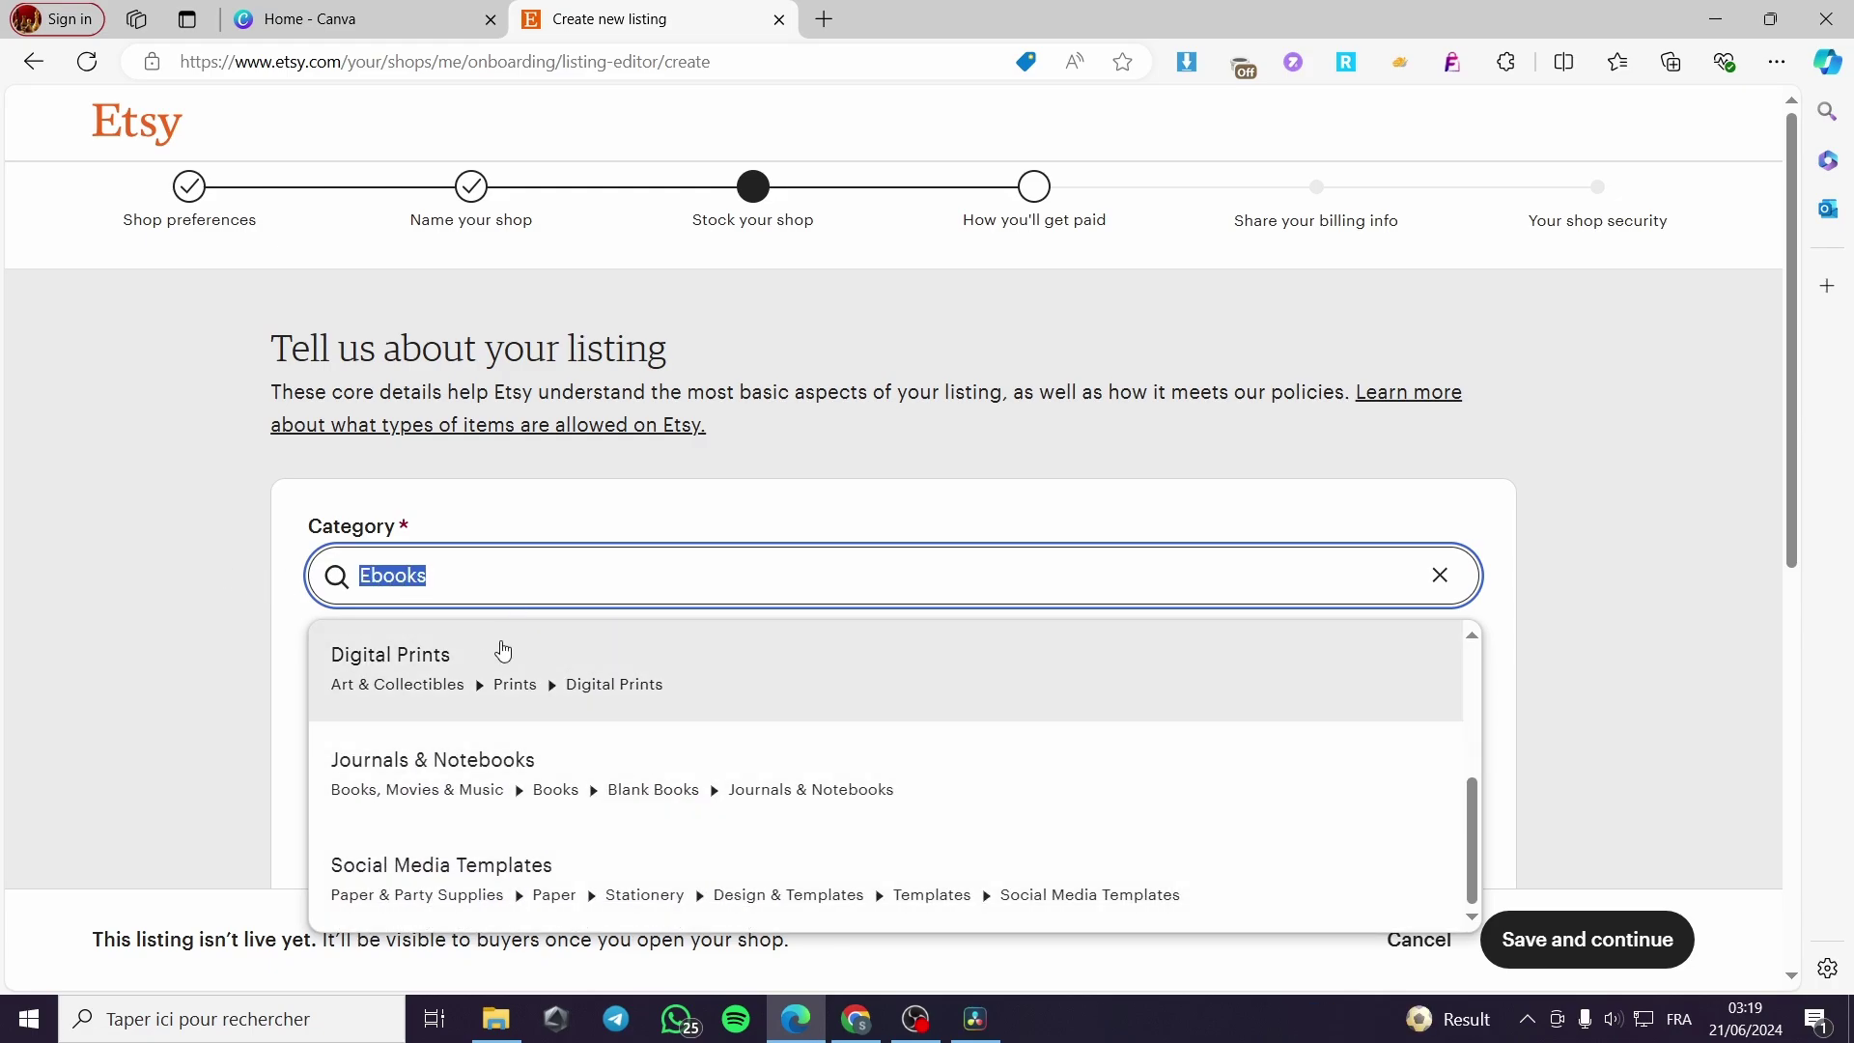
scroll(442, 695, up, 2)
click(407, 816)
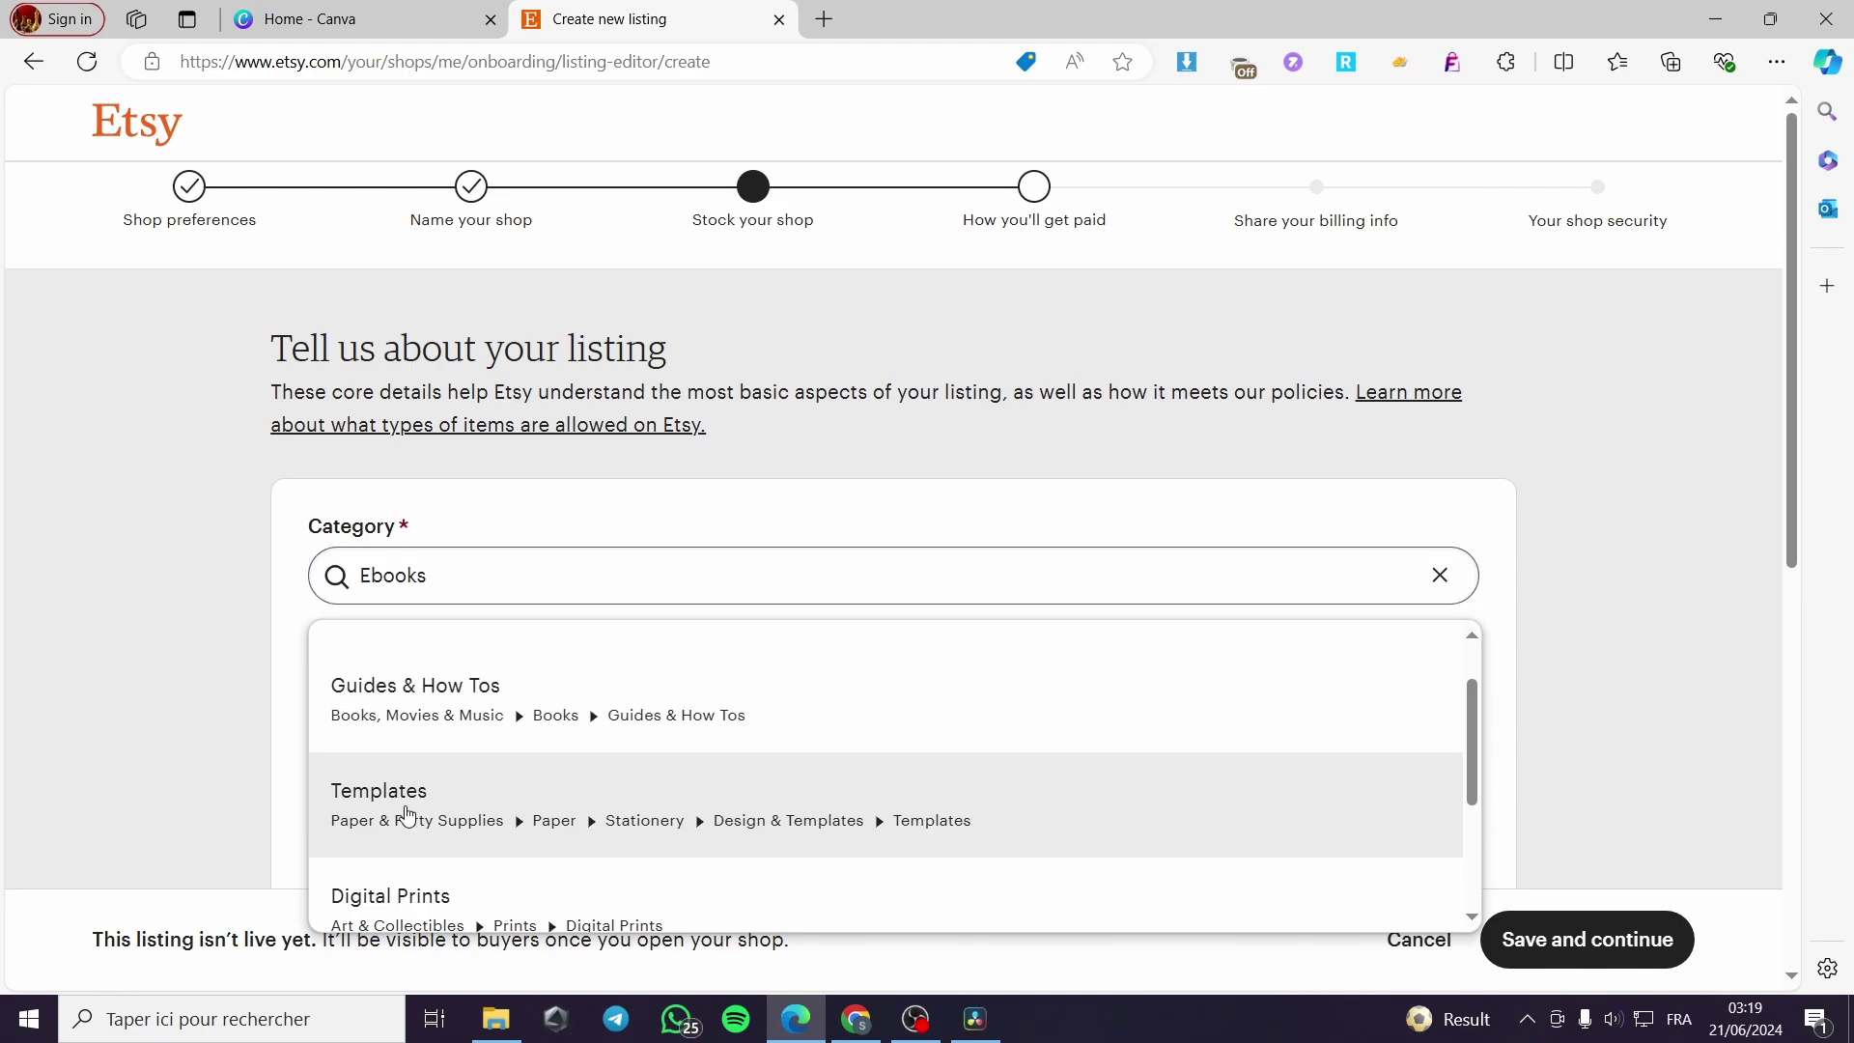
Set the item type to Digital files, the maker to I did, and describe it as a finished product
scroll(1146, 691, down, 4)
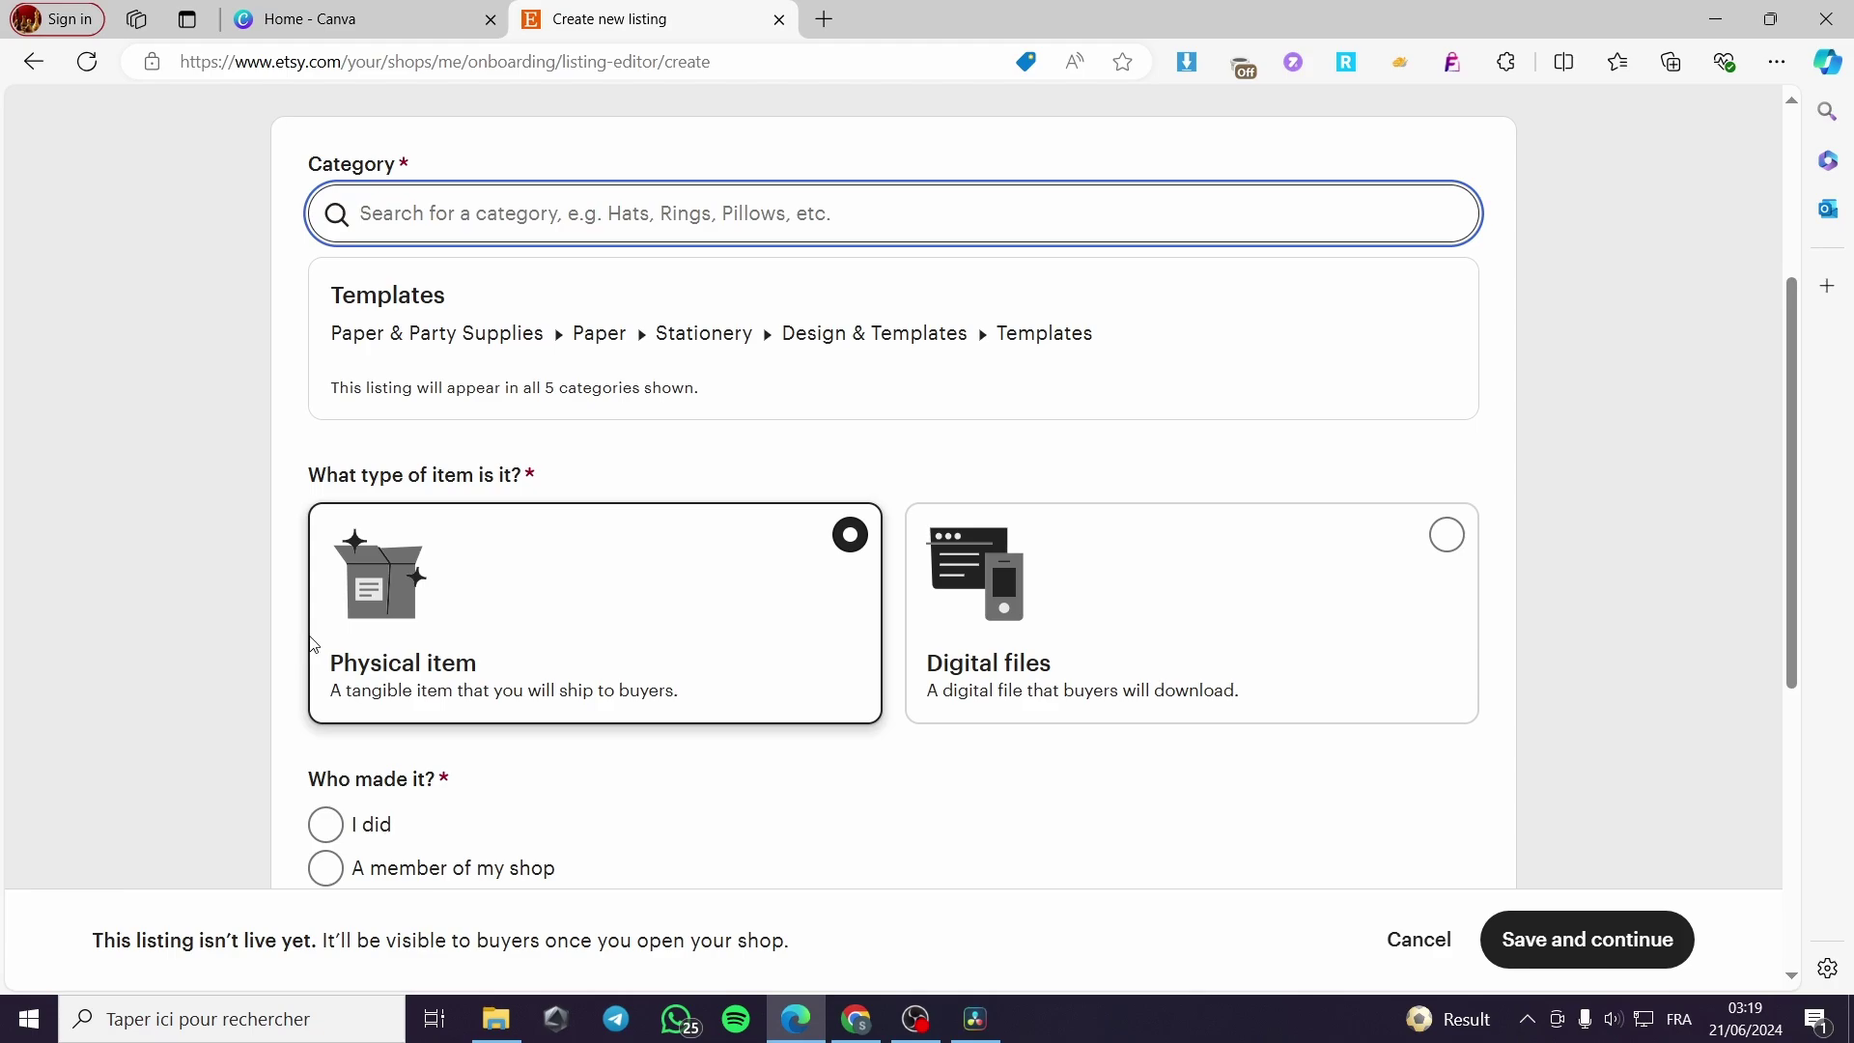
click(1360, 620)
scroll(301, 579, down, 3)
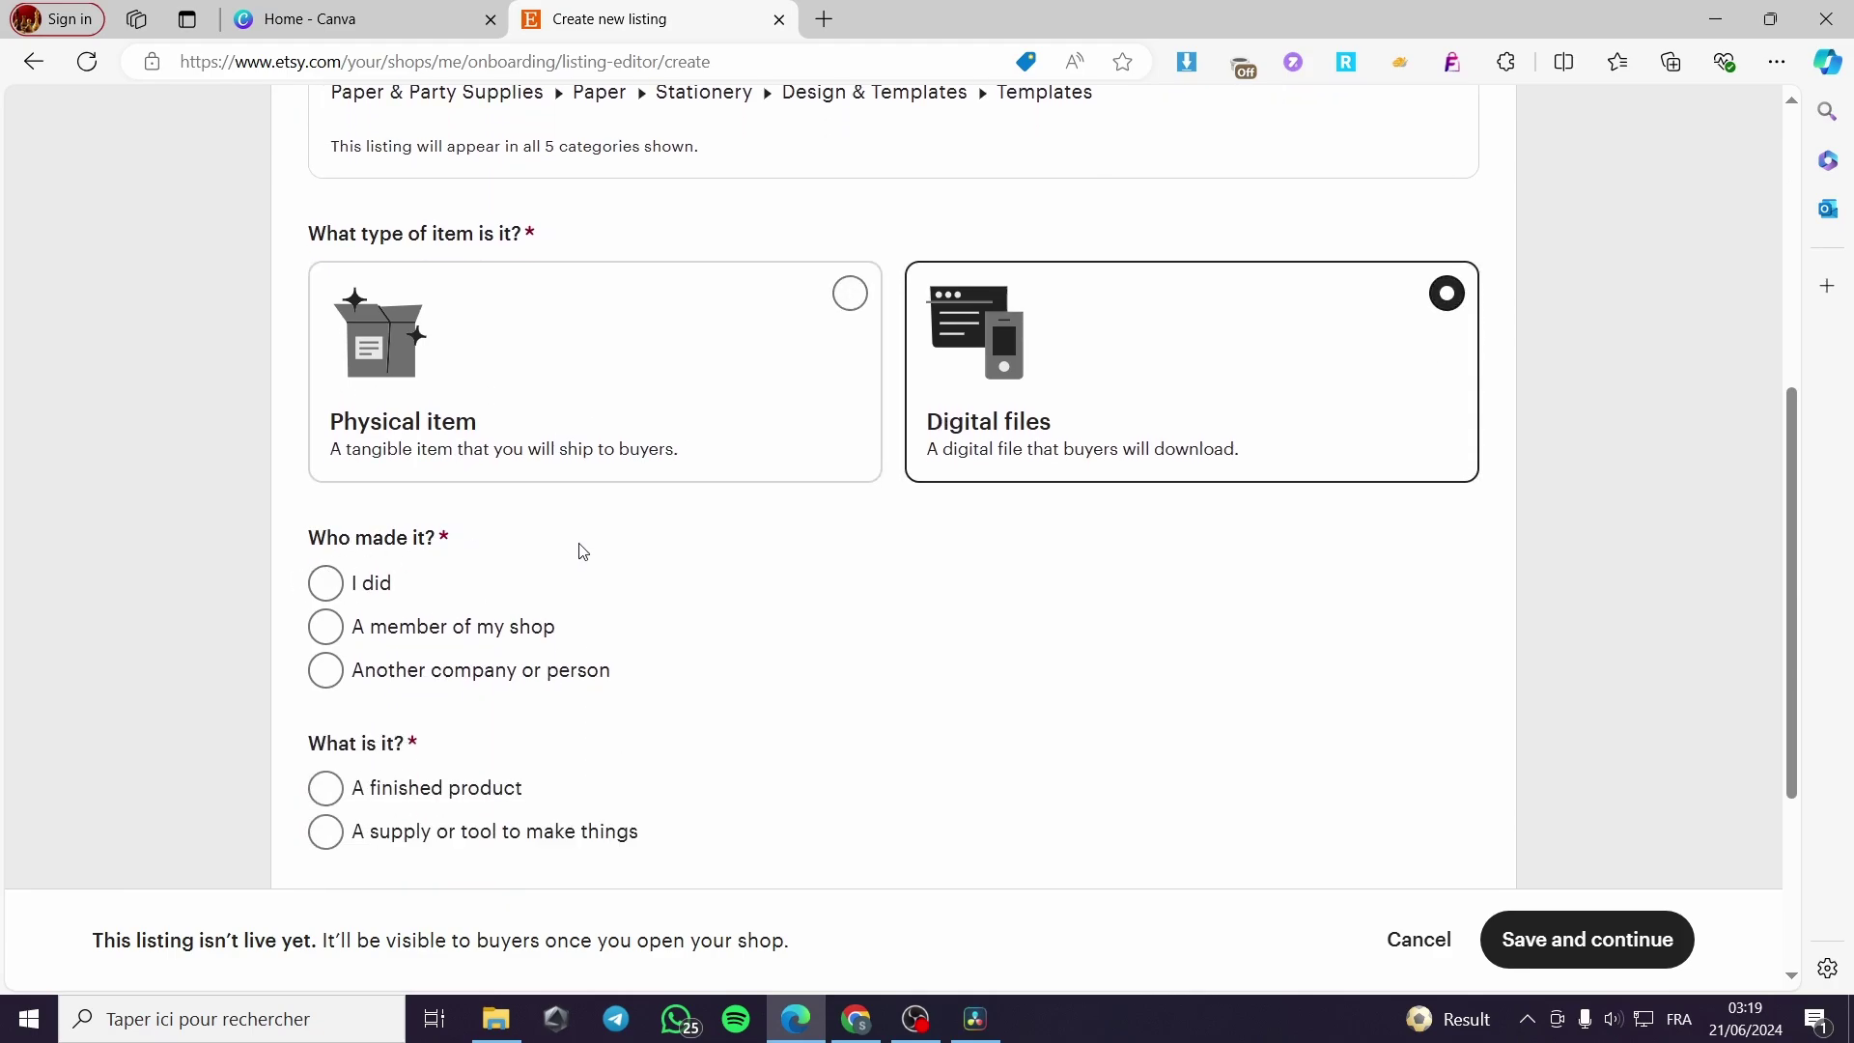
click(324, 586)
scroll(329, 554, down, 3)
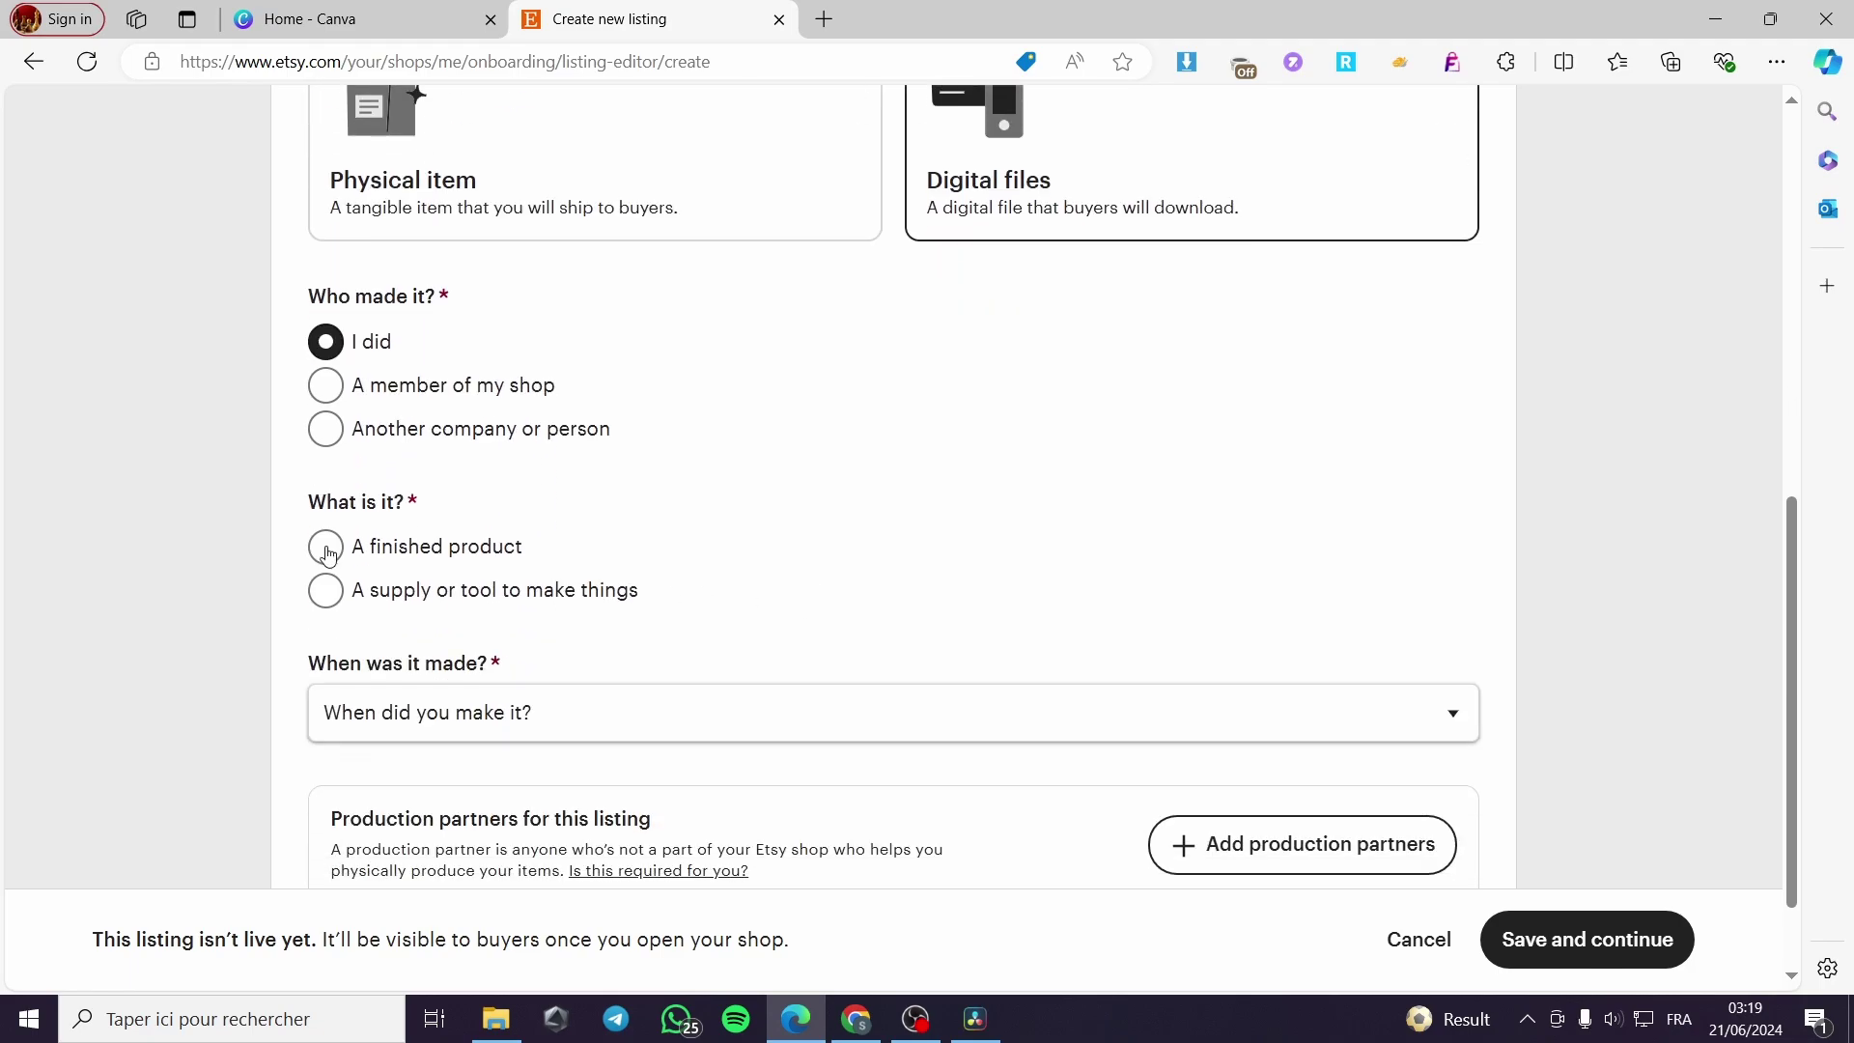
click(331, 551)
scroll(966, 606, down, 1)
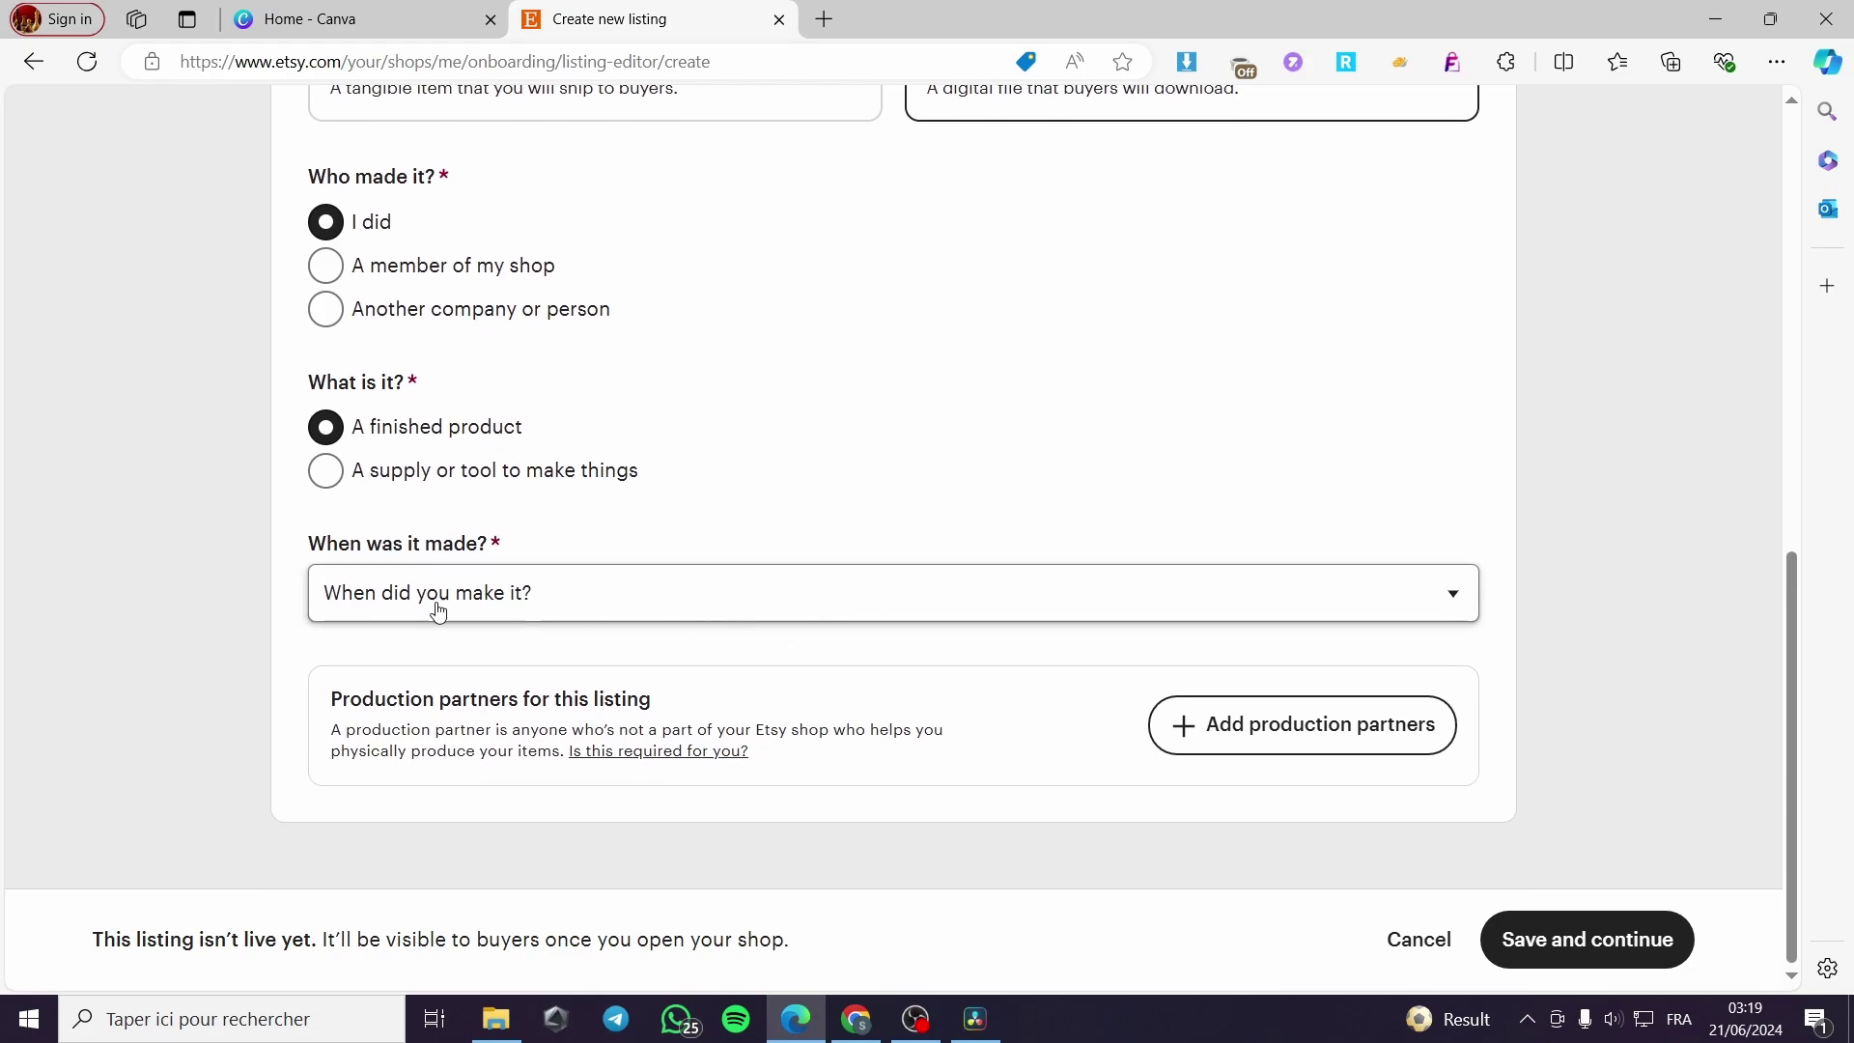
Set when the item was made to 2020 - 2024 and save the core details to continue
click(831, 604)
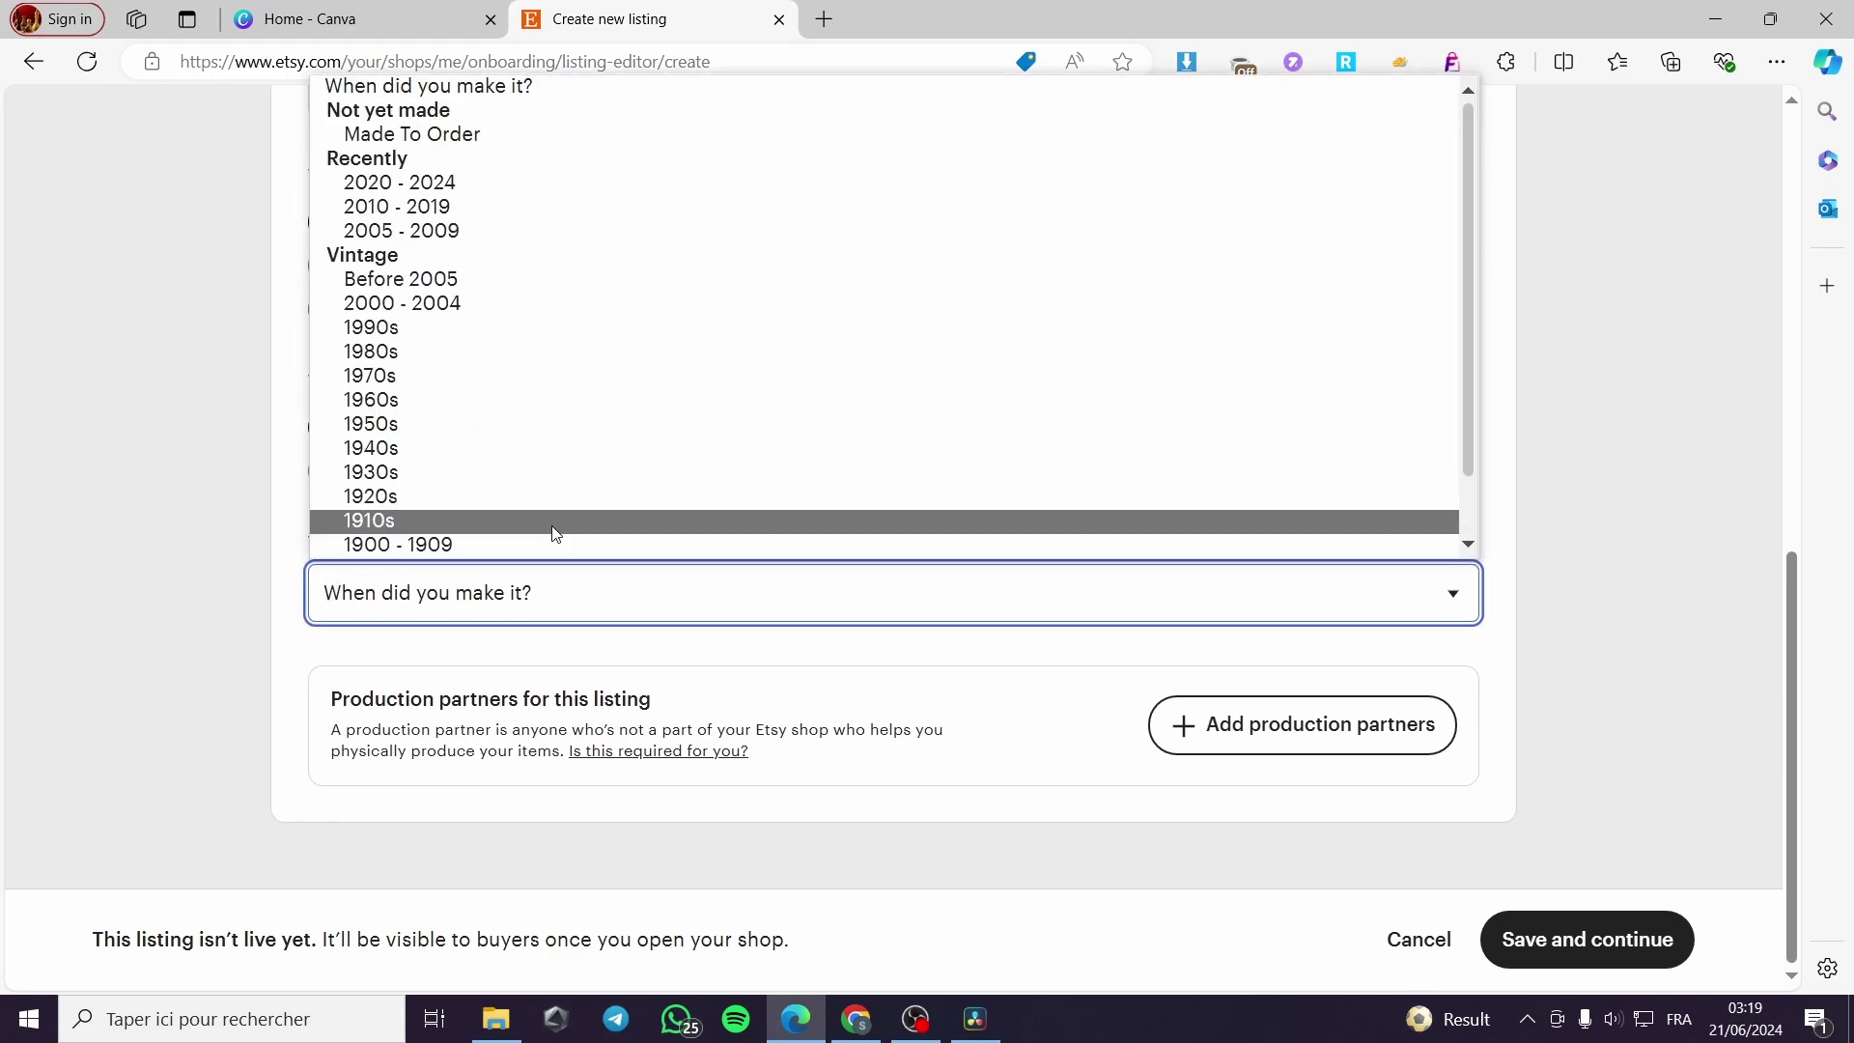
click(501, 183)
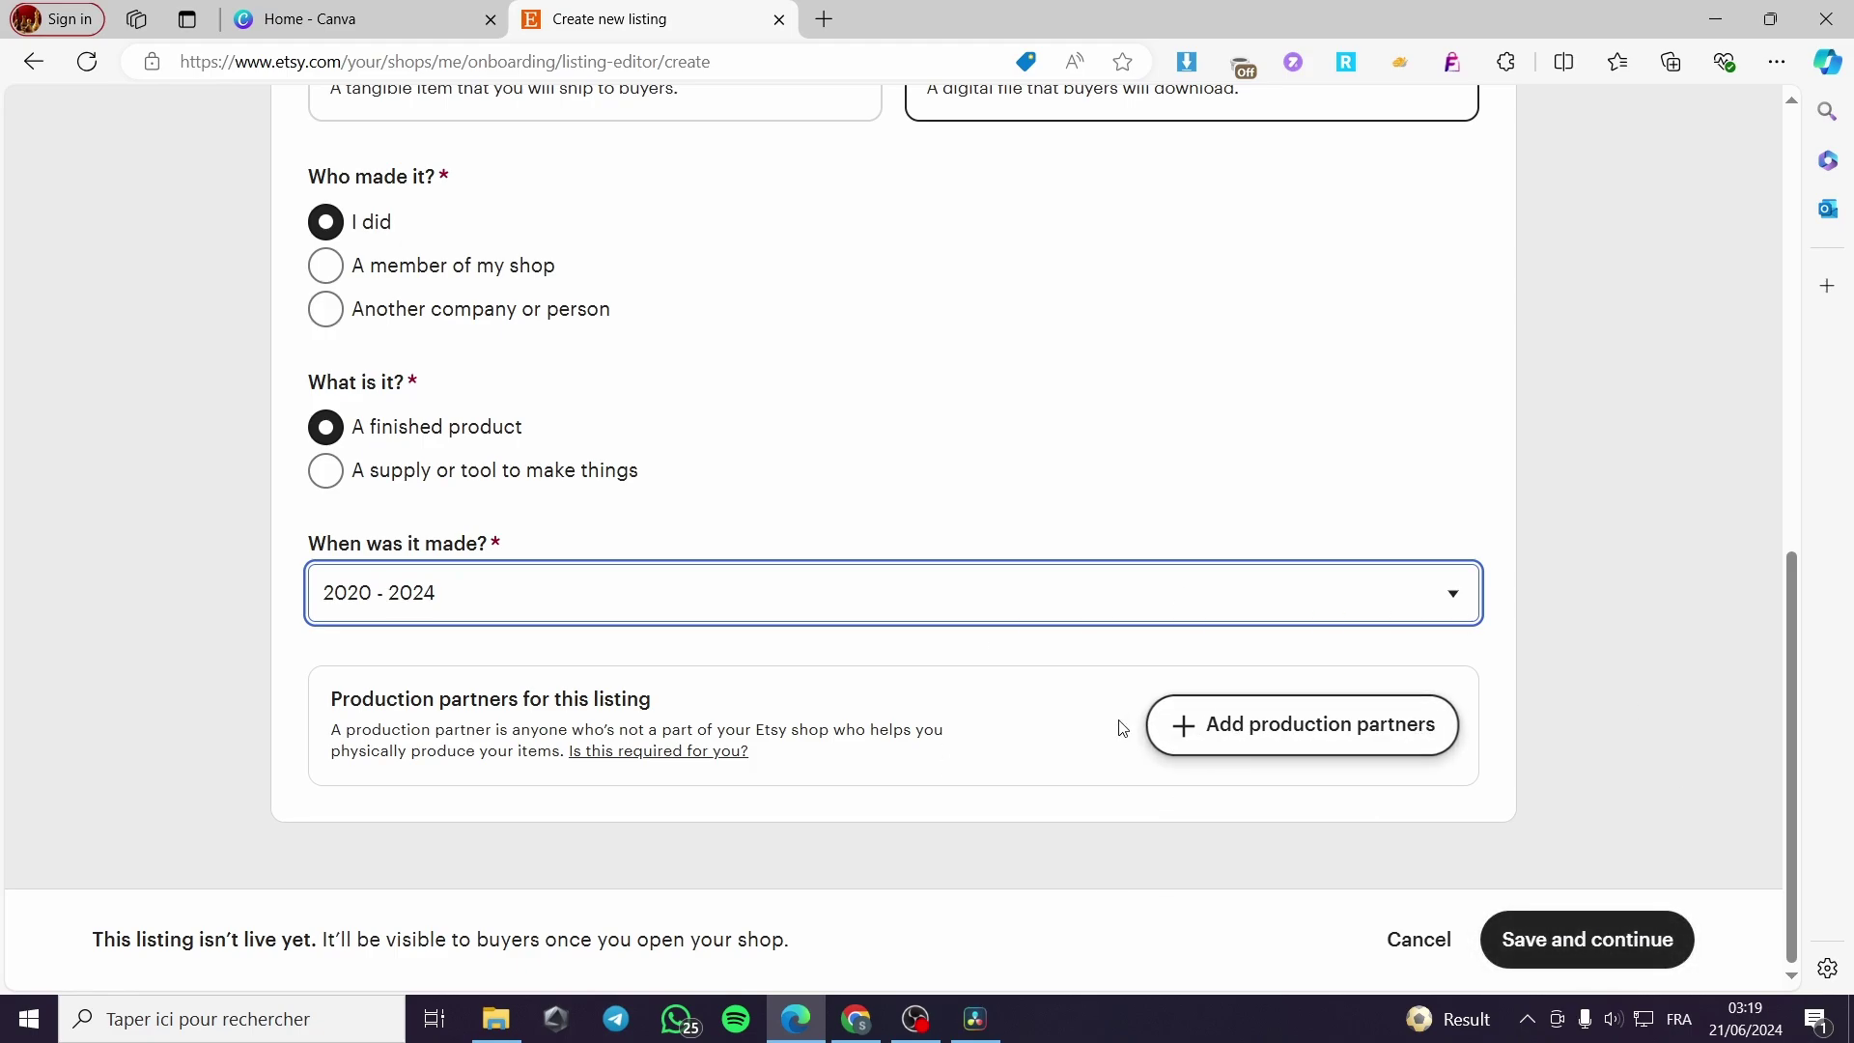
click(1564, 940)
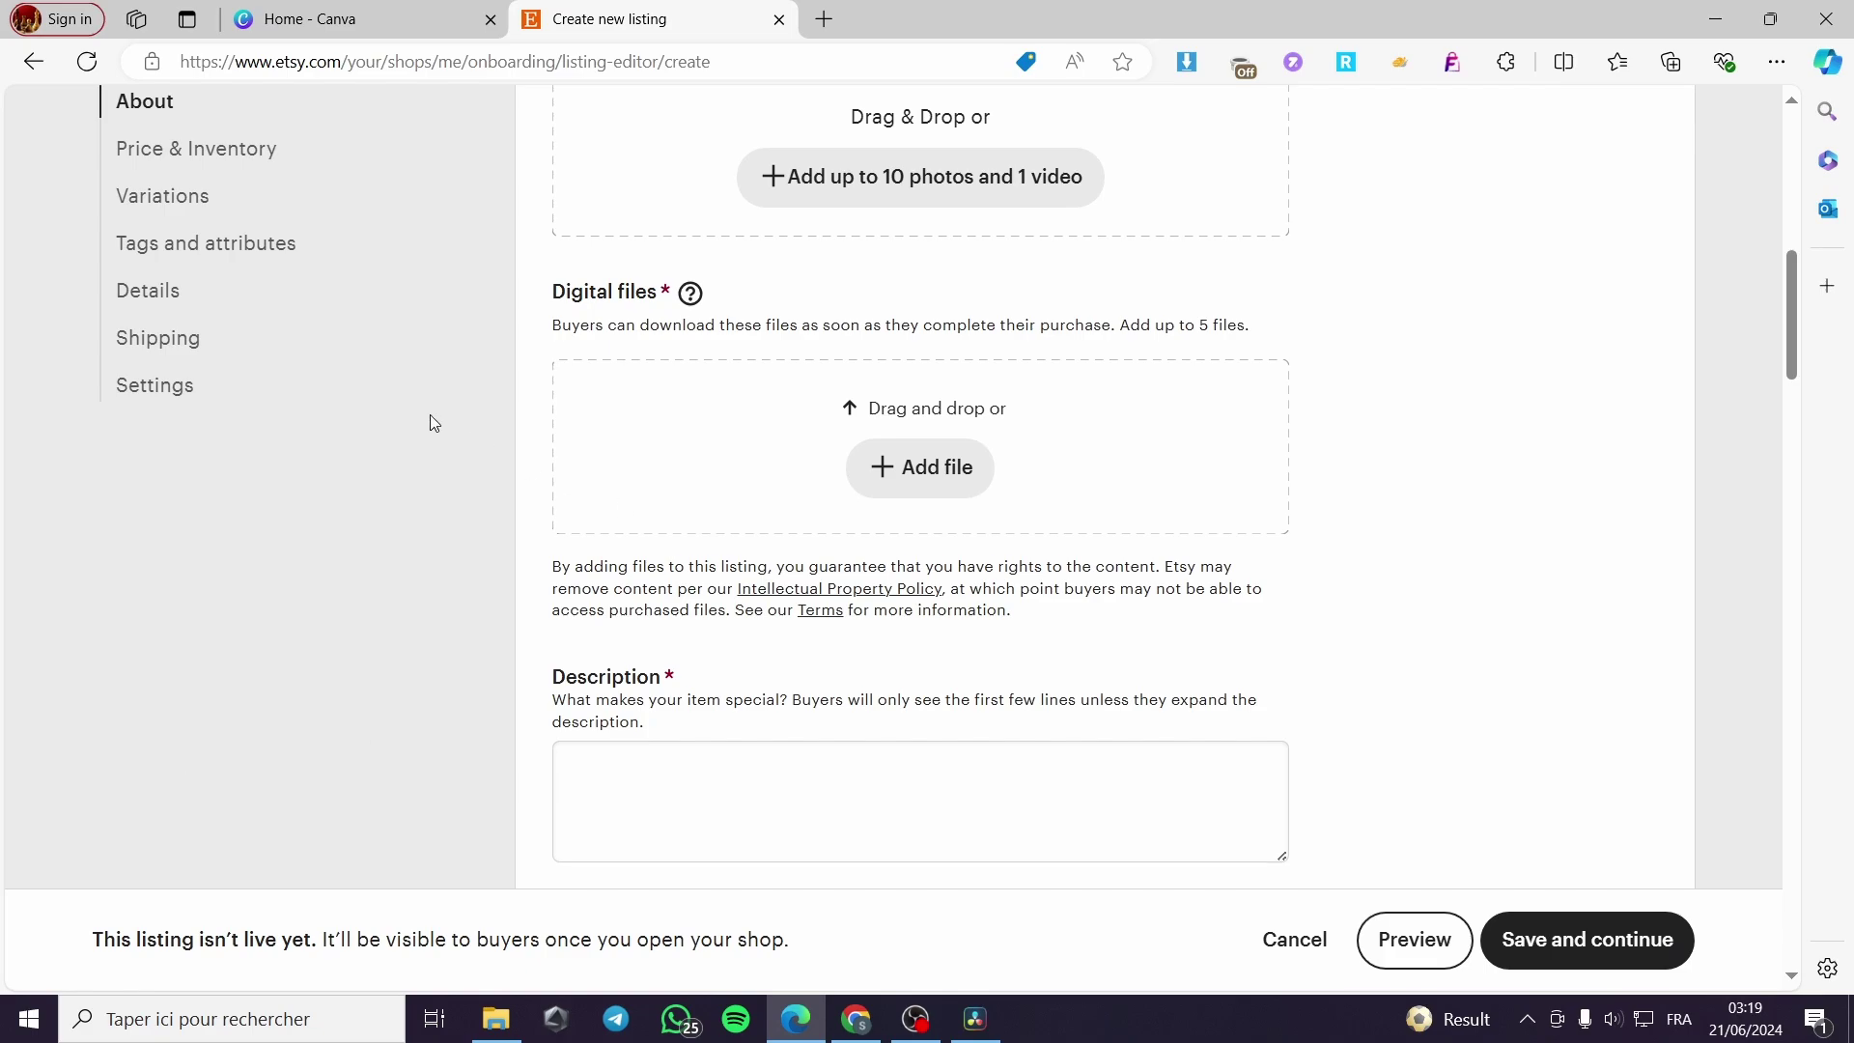
Title the listing "Canva templates for instagram"
scroll(434, 422, up, 10)
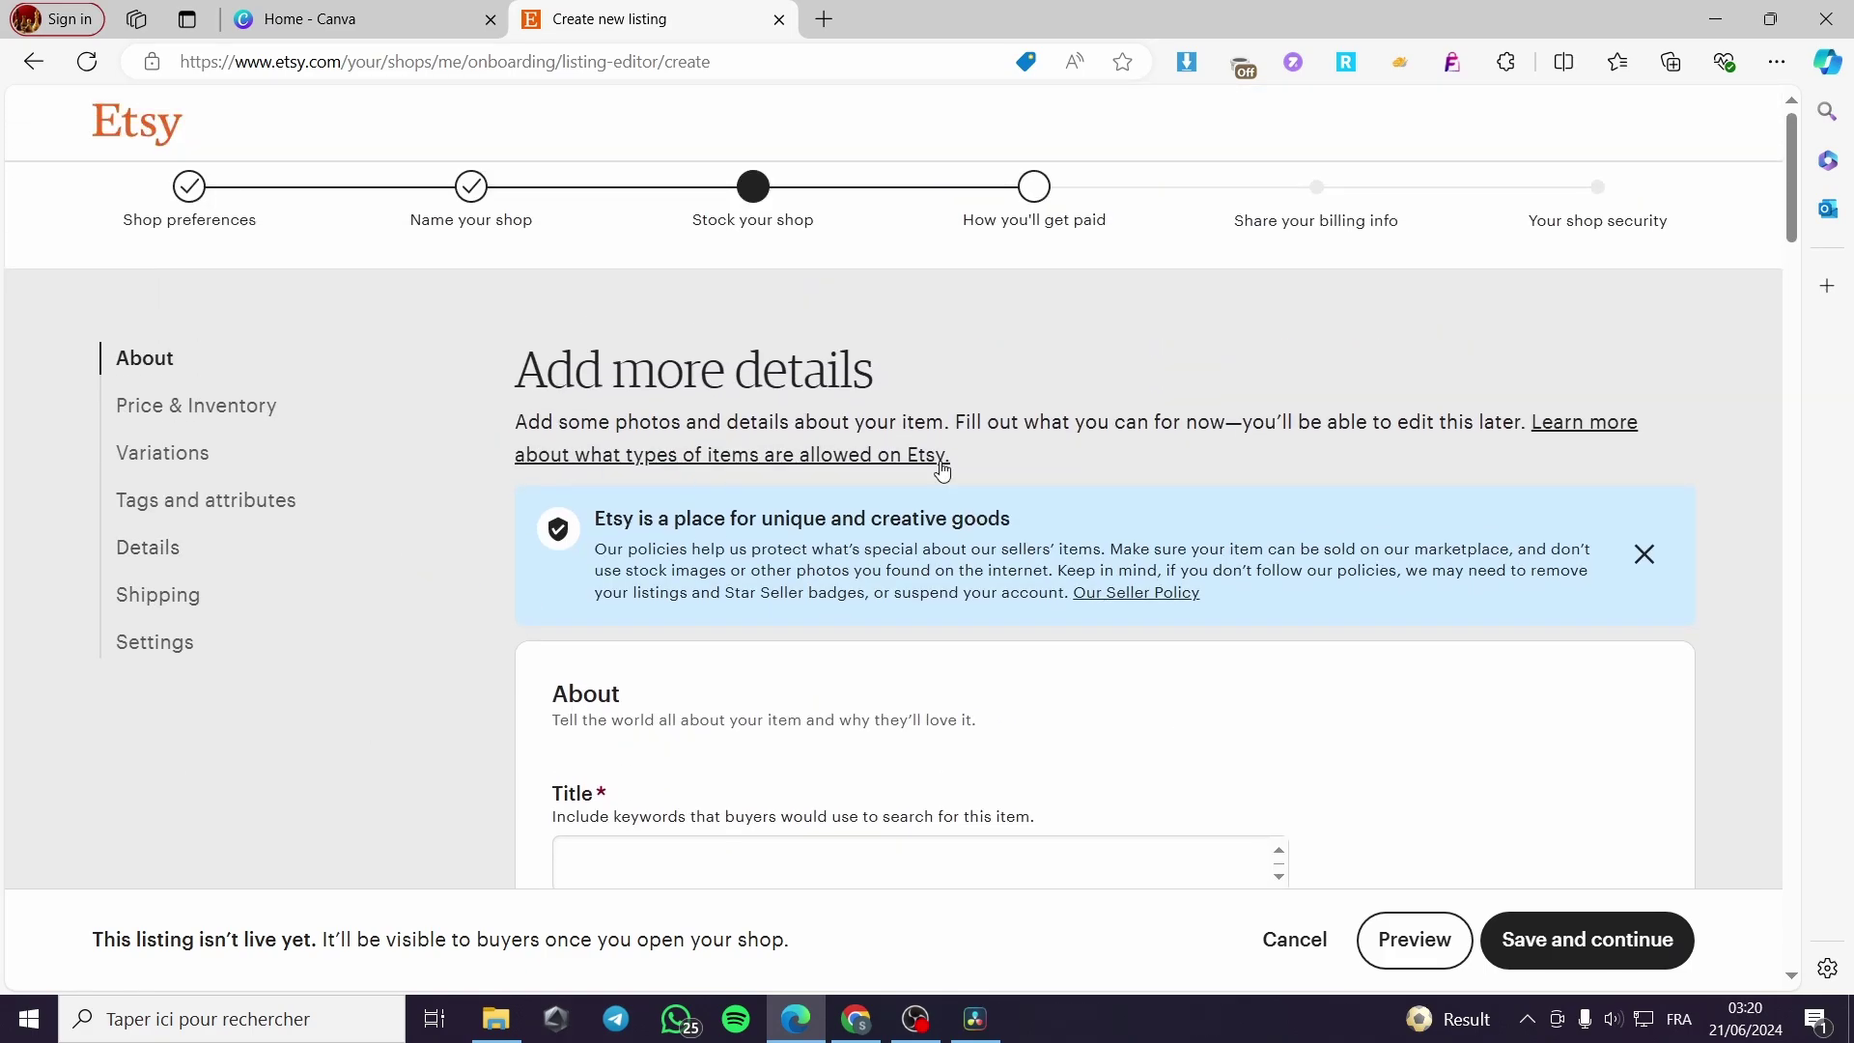
scroll(869, 454, down, 5)
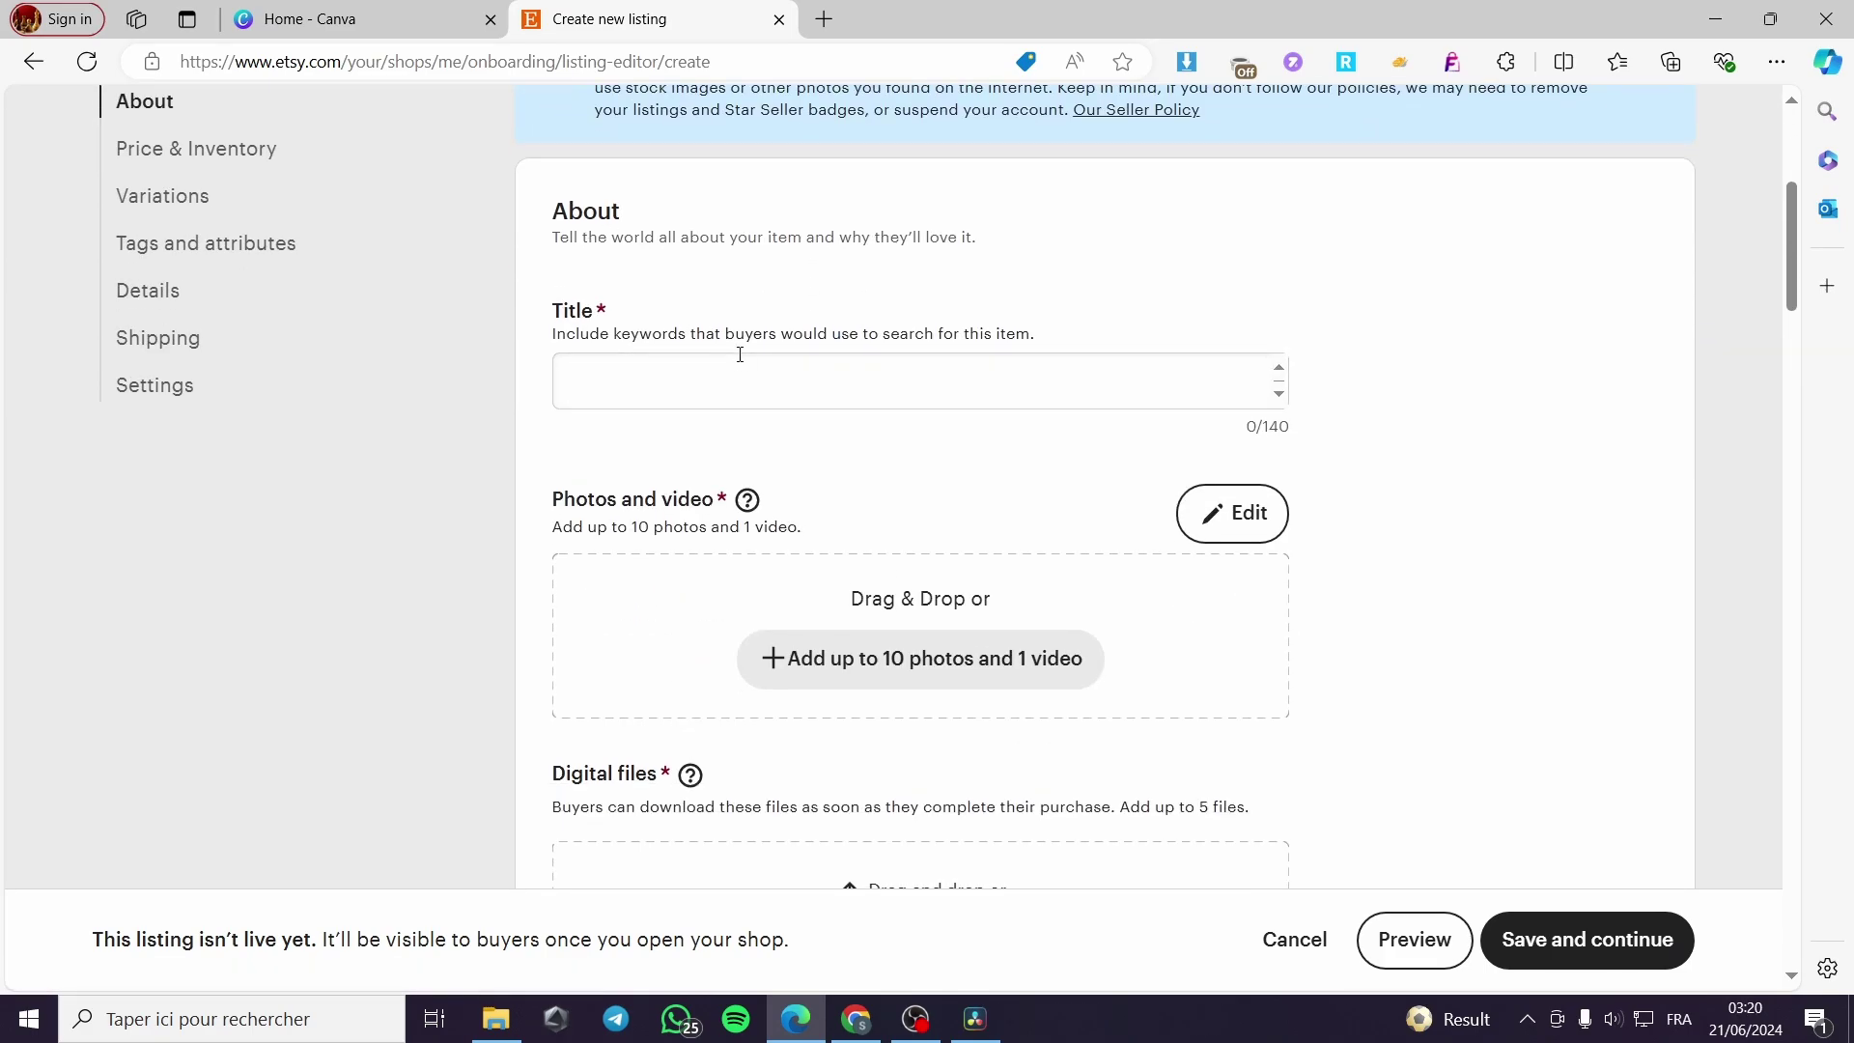
click(649, 378)
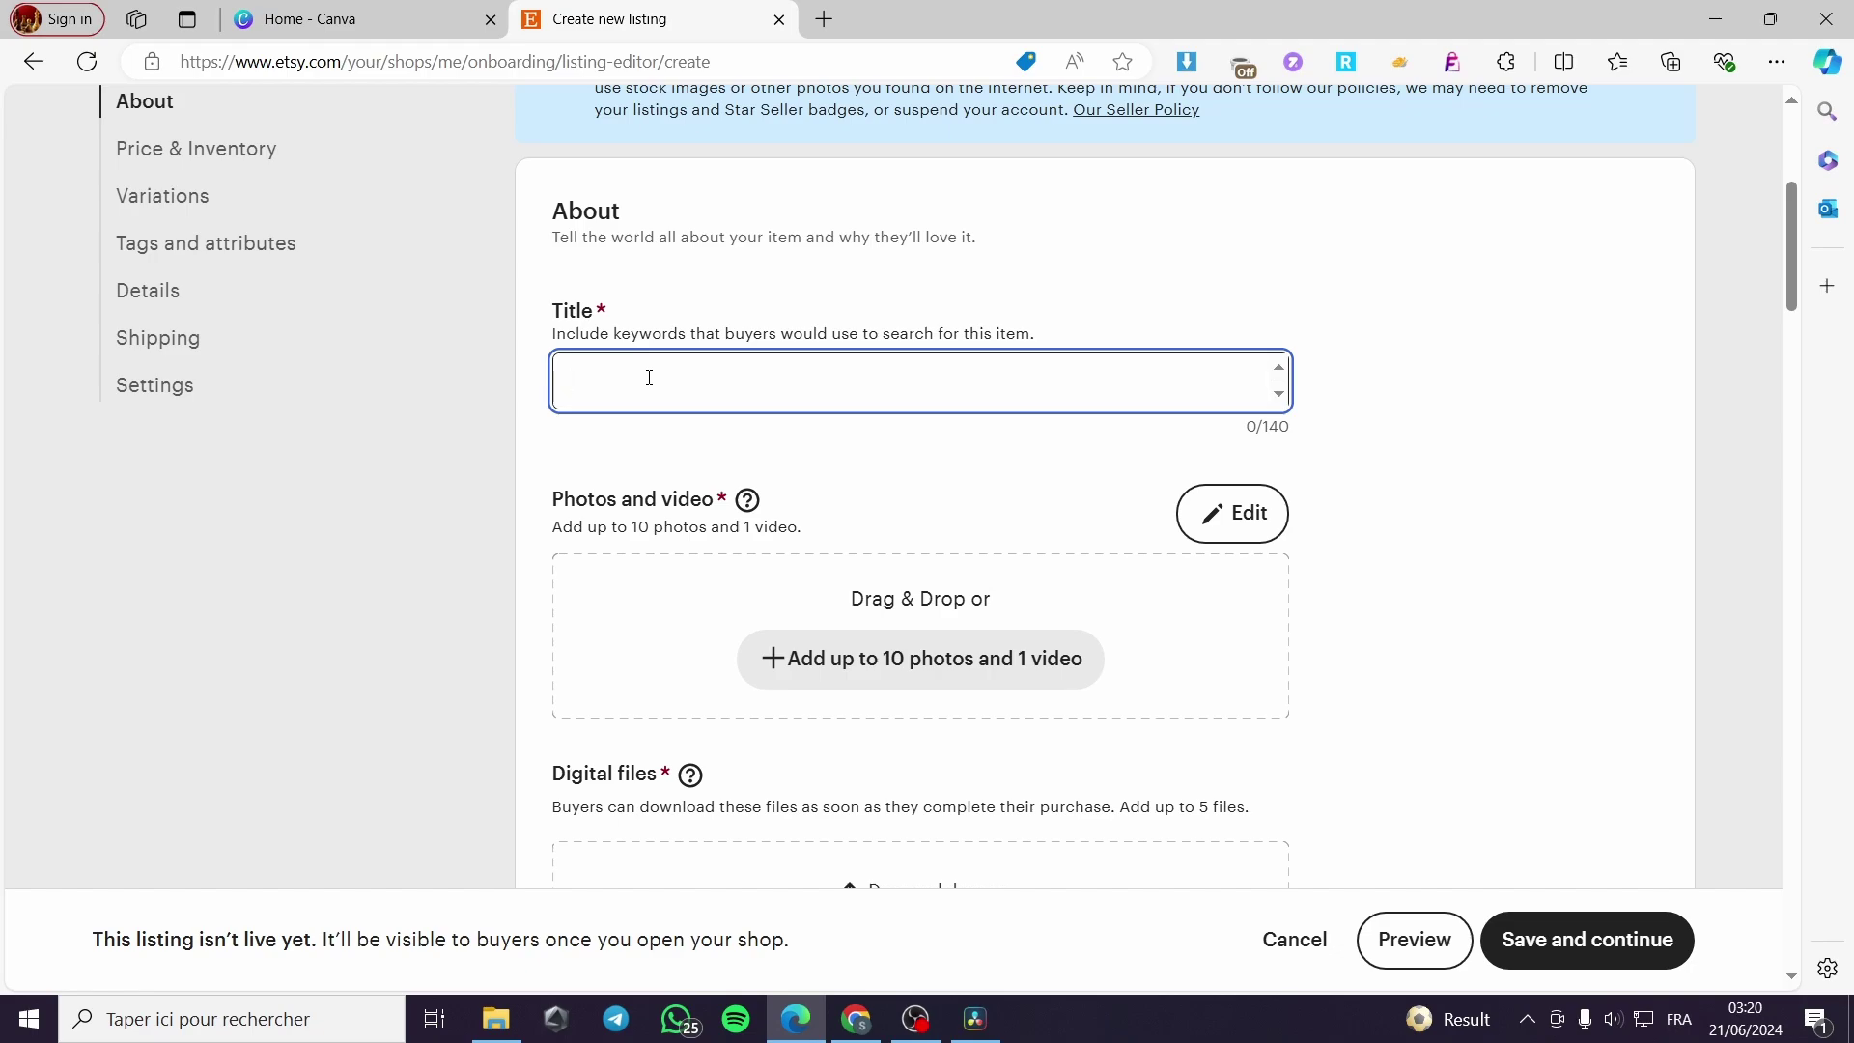
text(Canva)
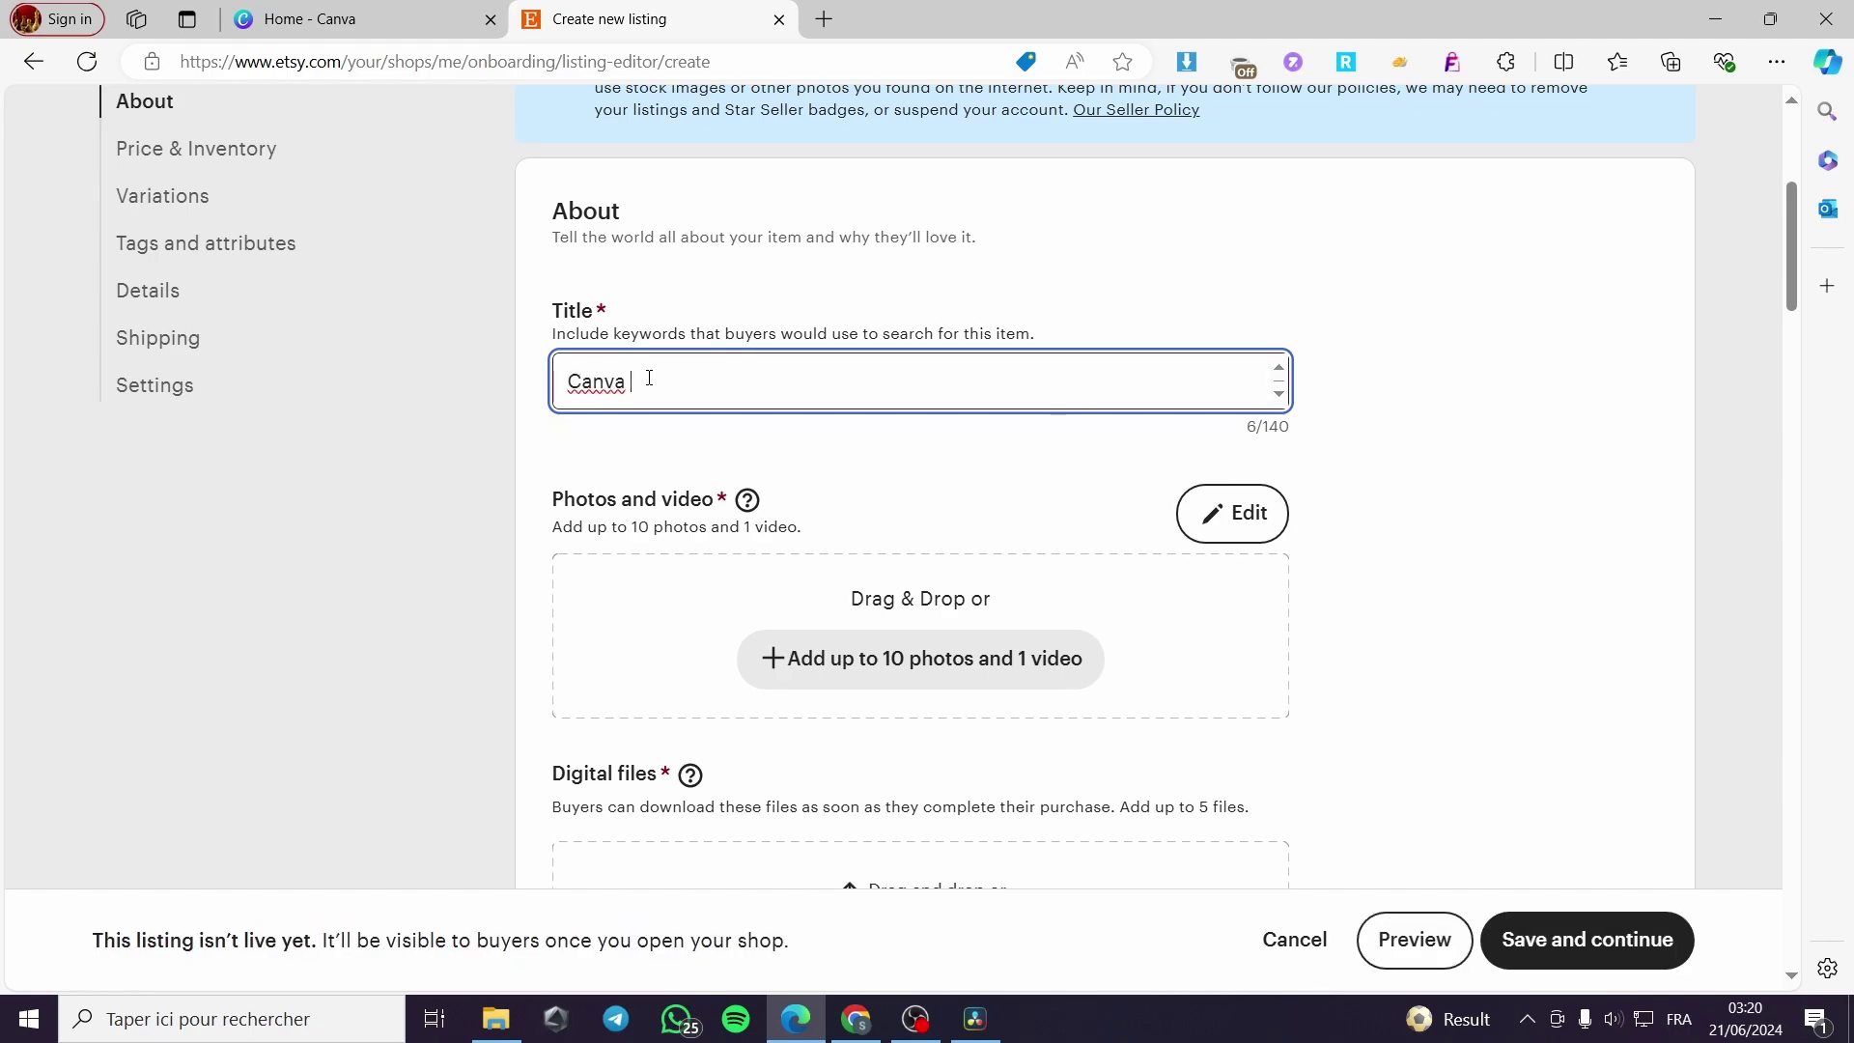
text( tel)
key(BackSpace)
text(mplates for )
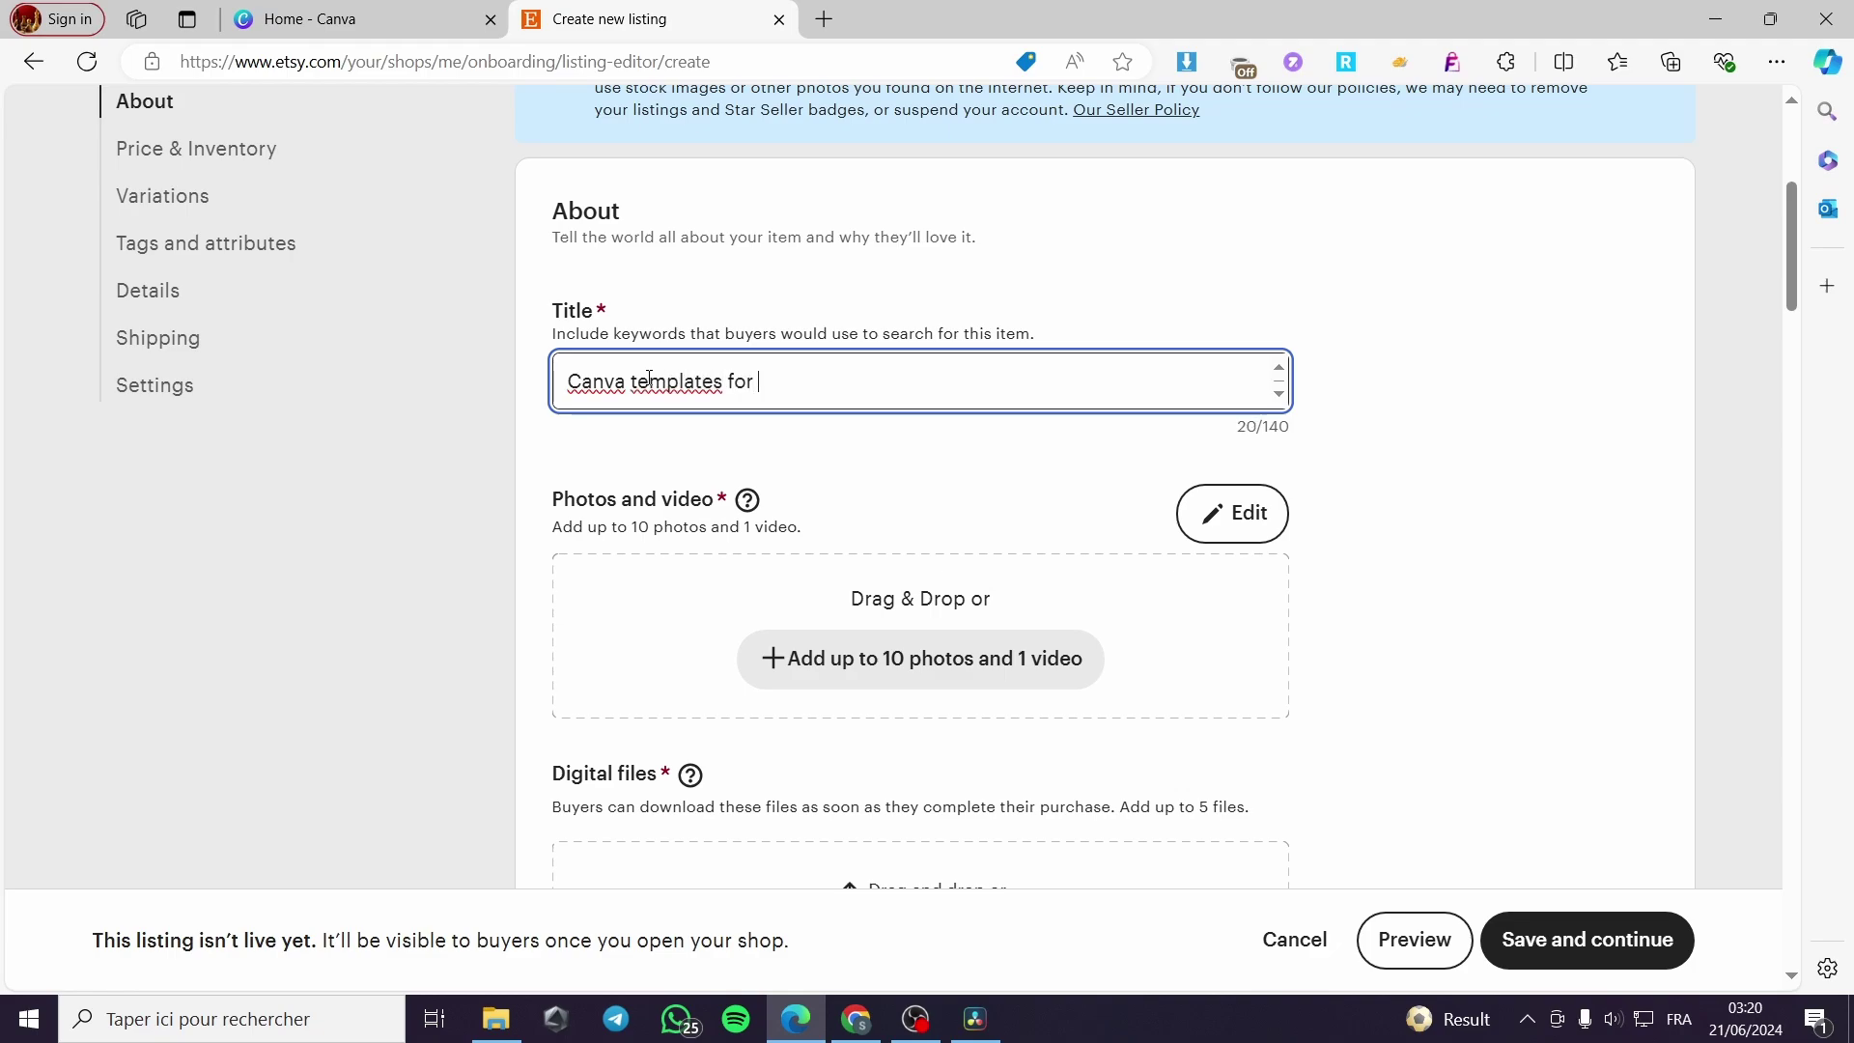
text(instagram)
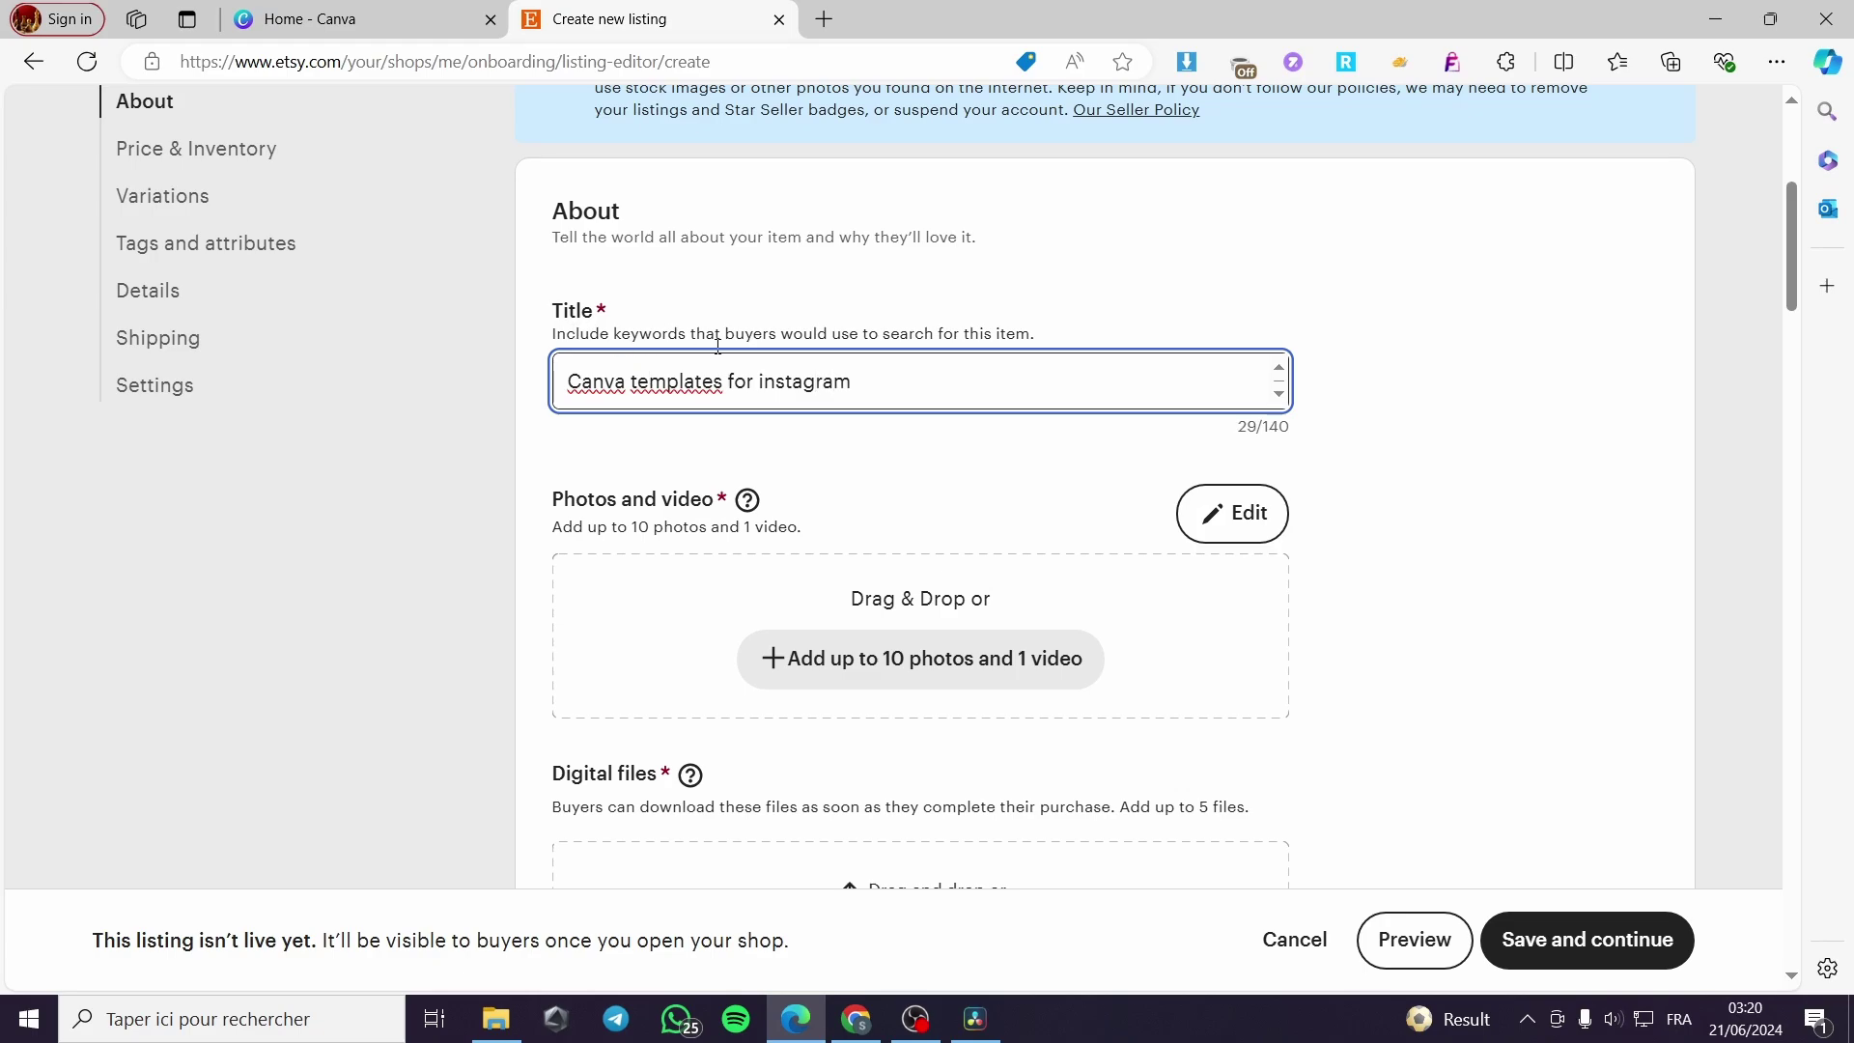
Add the Cream & Blue Elegant Luxury Travel Blog Post Animated Pinterest Pin PNG from Downloads as the listing photo
scroll(512, 357, down, 2)
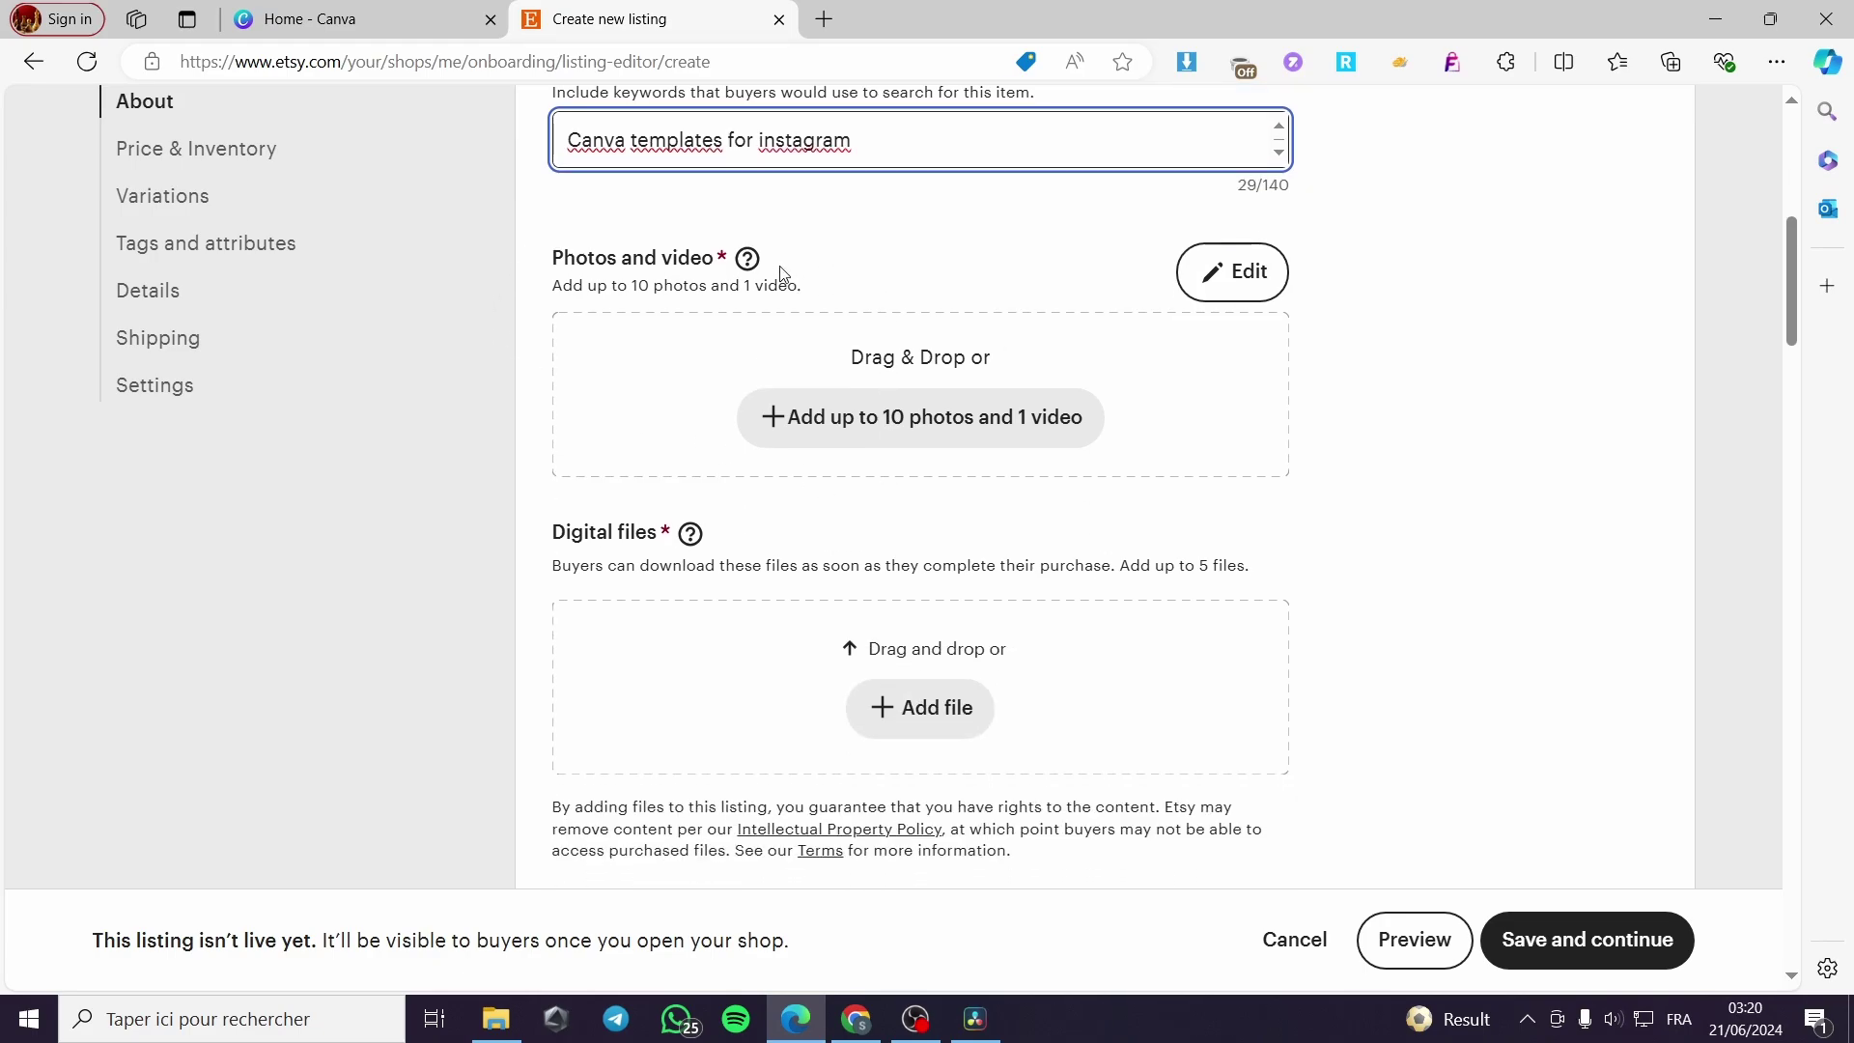
click(947, 418)
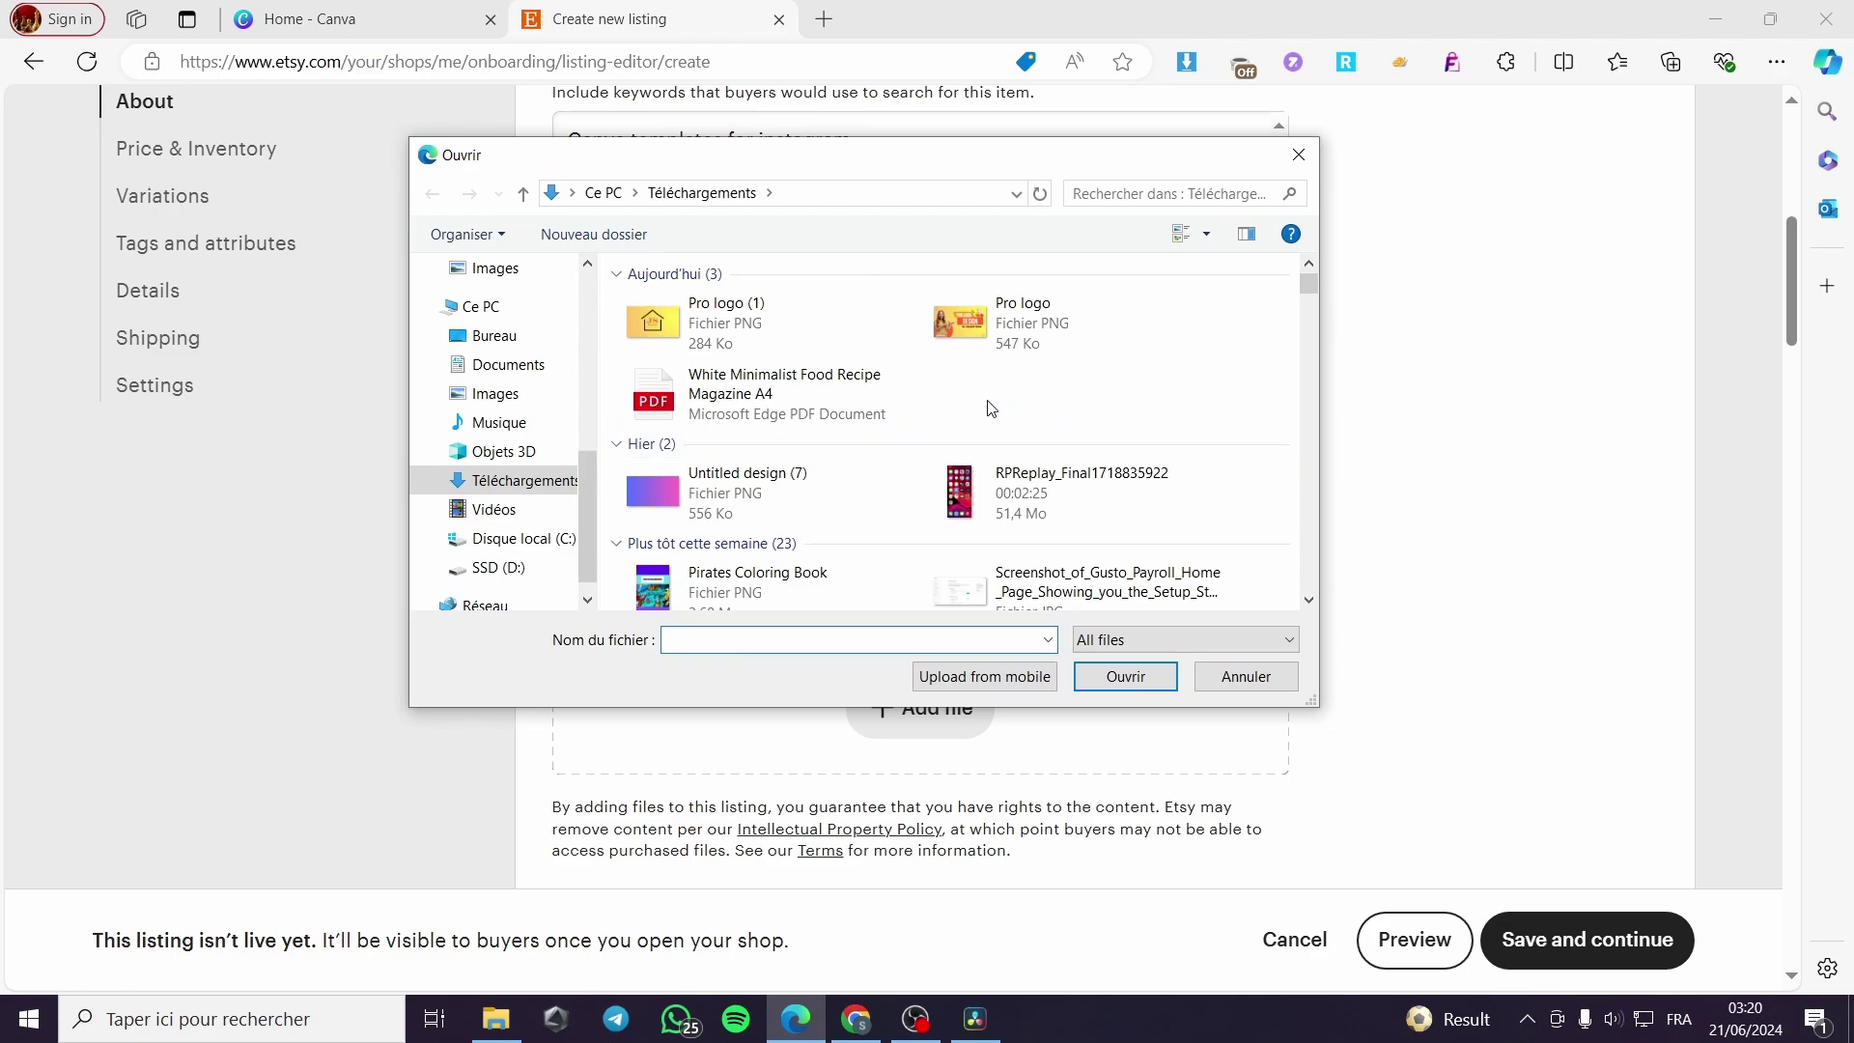
scroll(975, 401, down, 2)
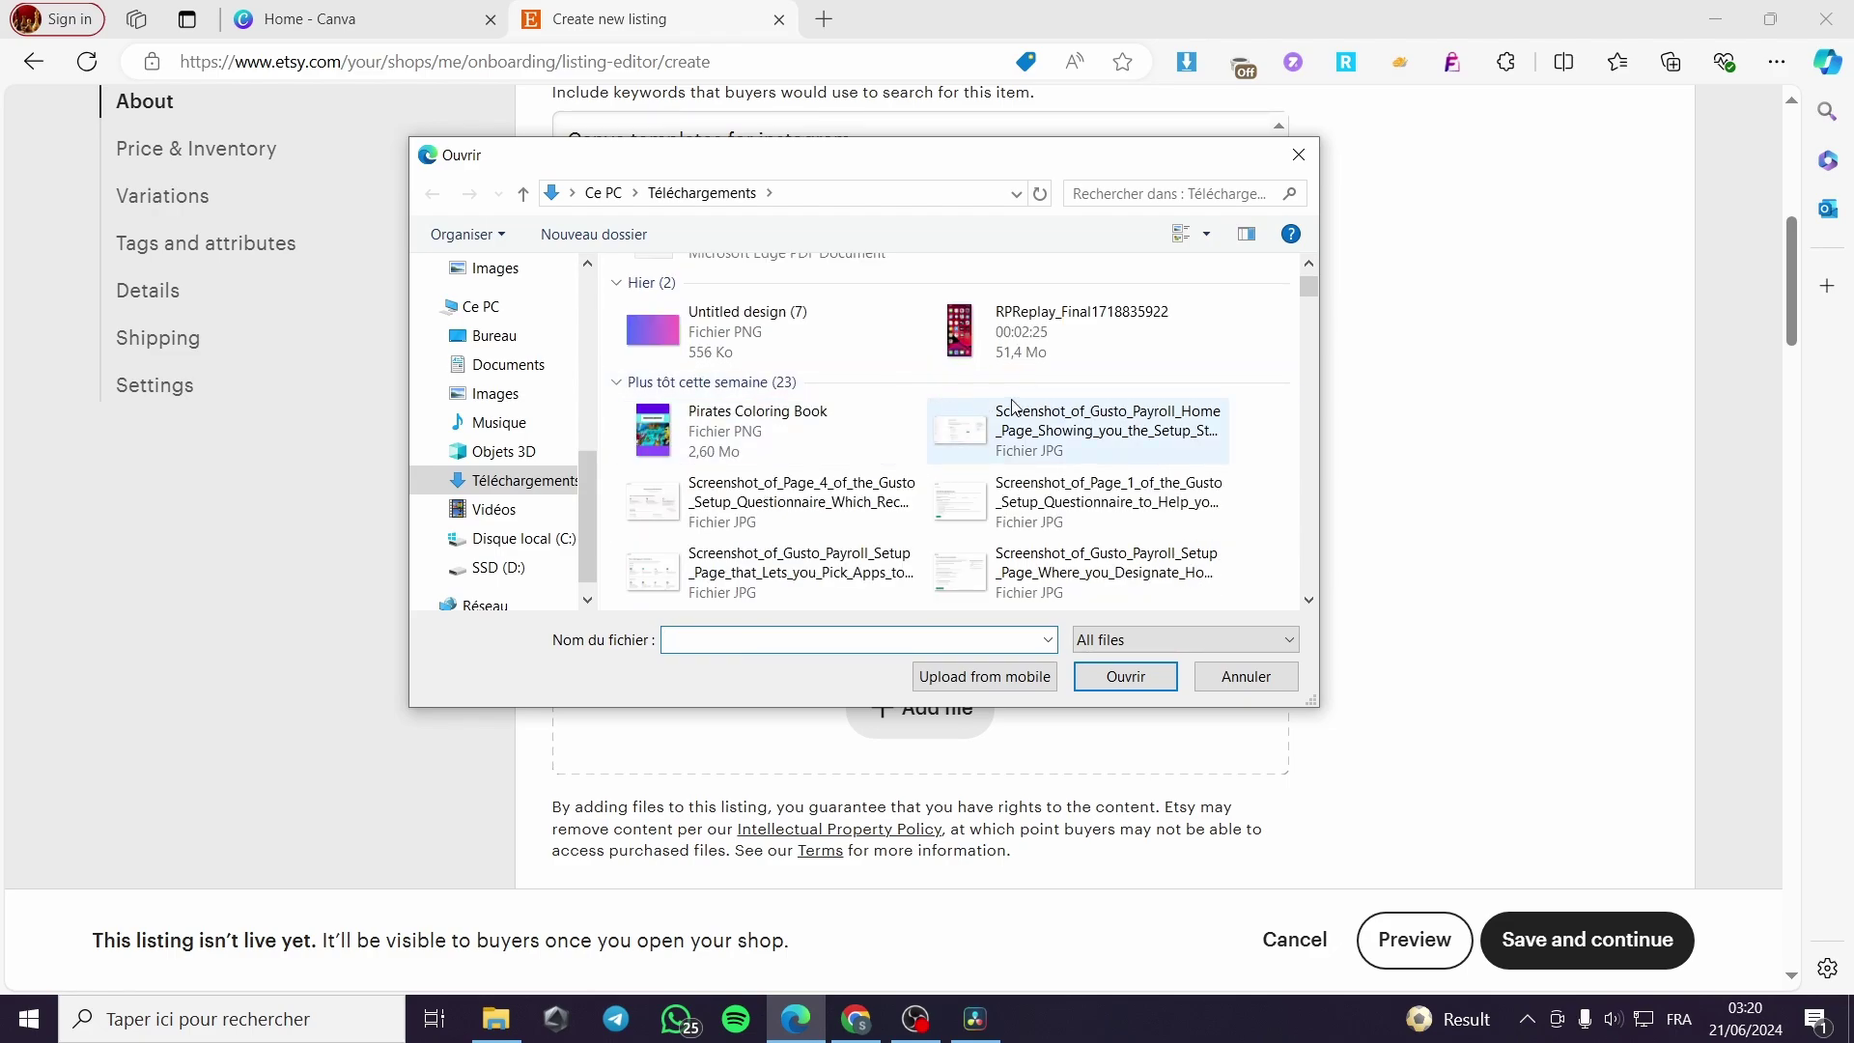
scroll(953, 388, down, 3)
scroll(1097, 387, down, 2)
scroll(1099, 389, up, 5)
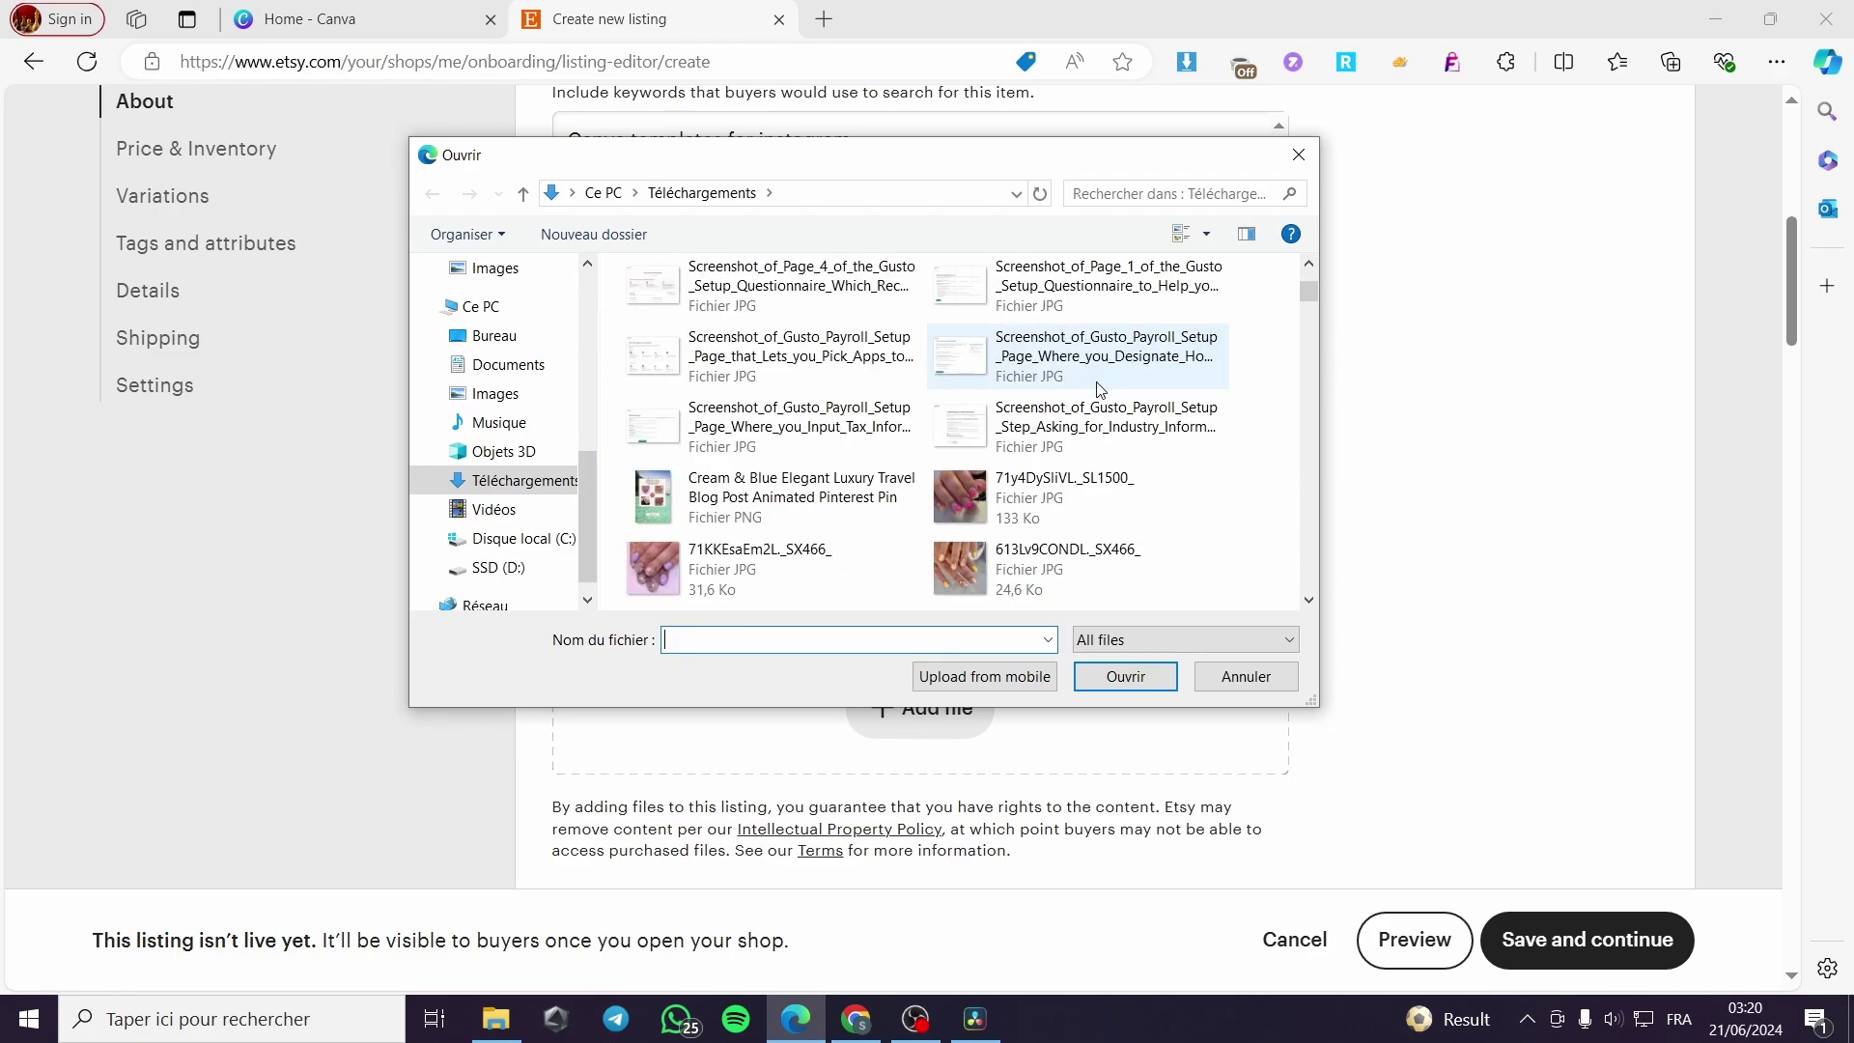
click(816, 509)
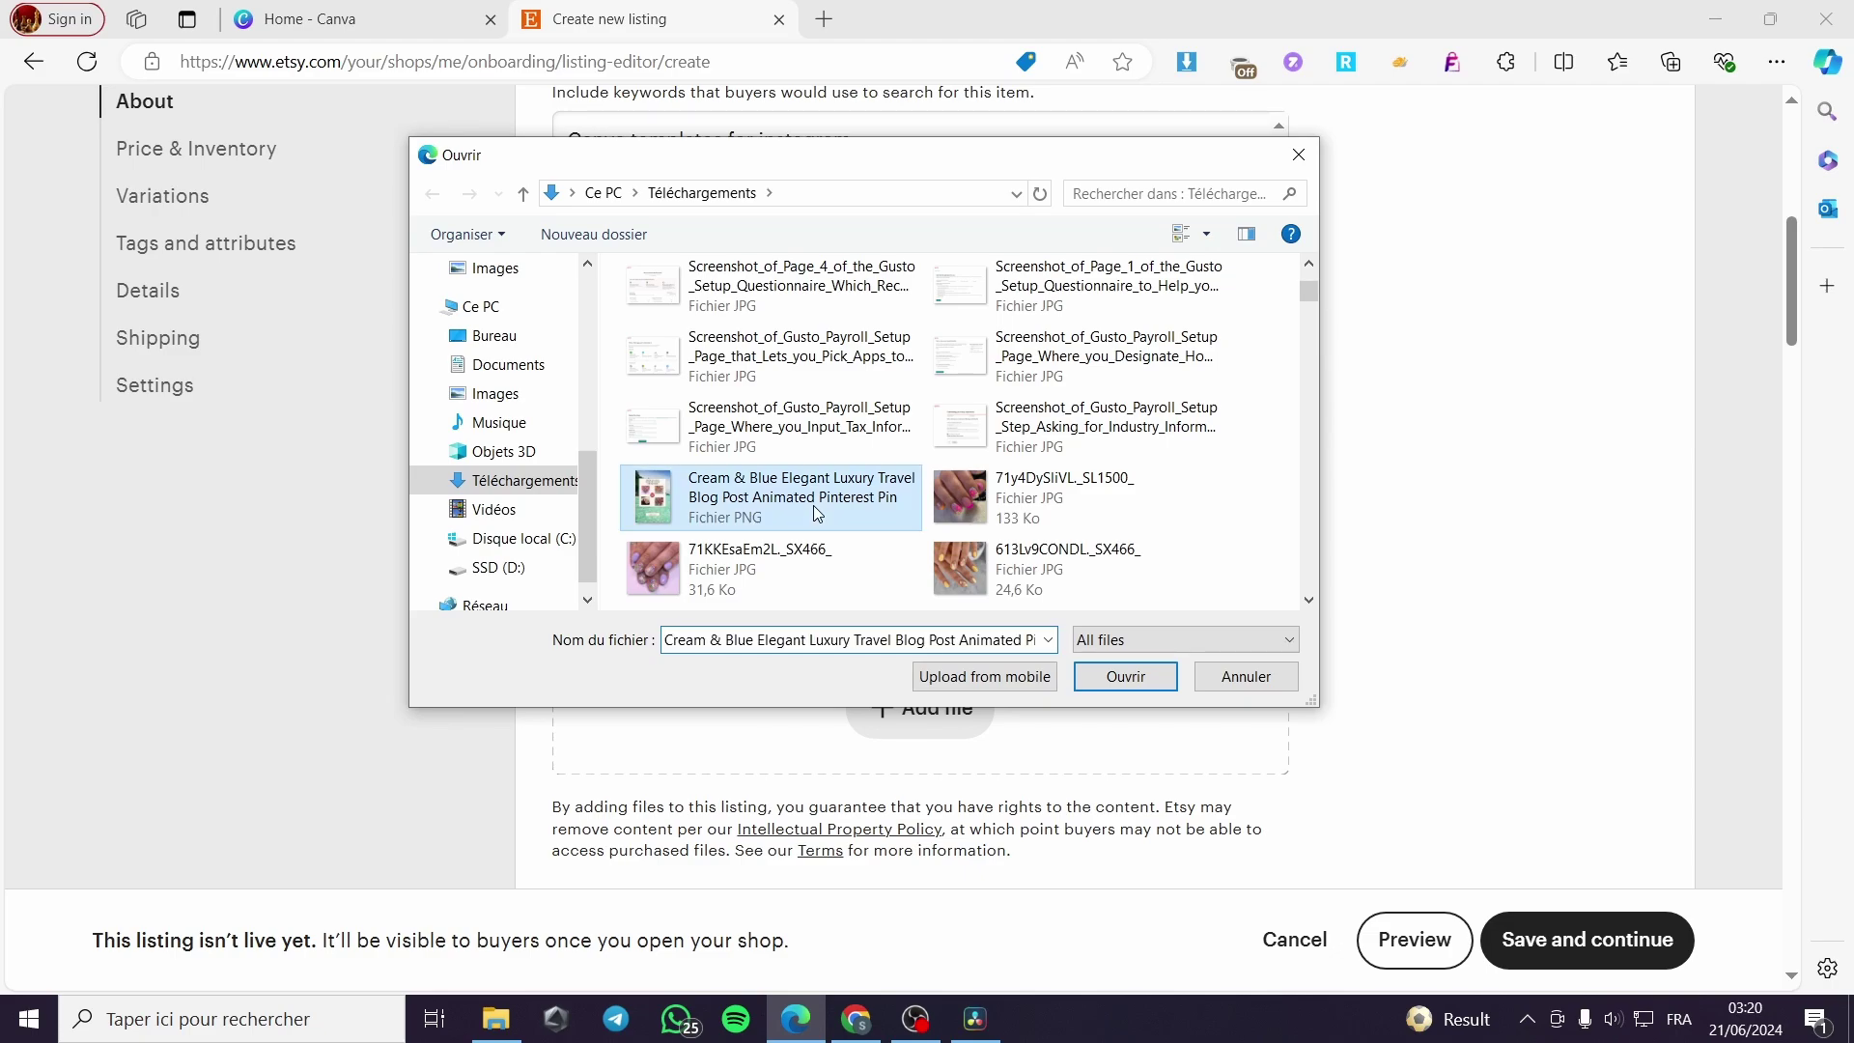
click(1126, 677)
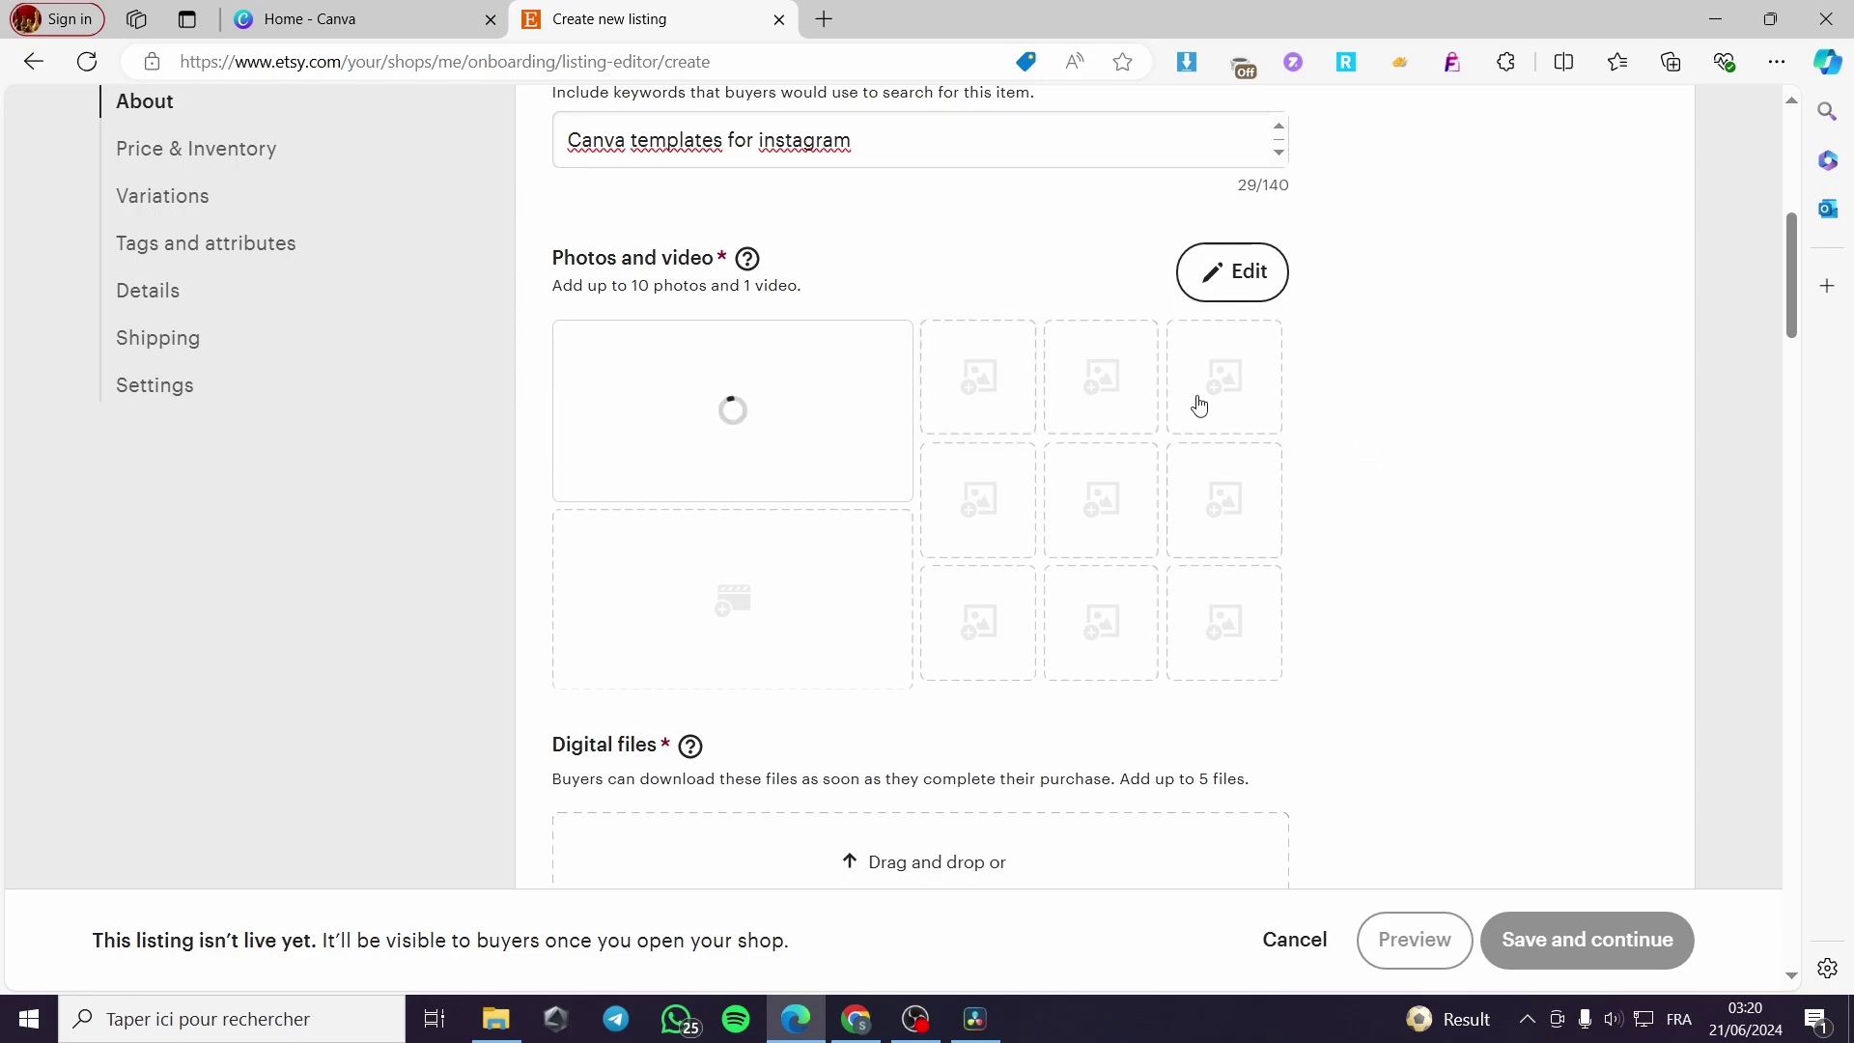
Start adding a digital file to the listing and look through the Downloads folder for a suitable product file
scroll(1163, 430, down, 3)
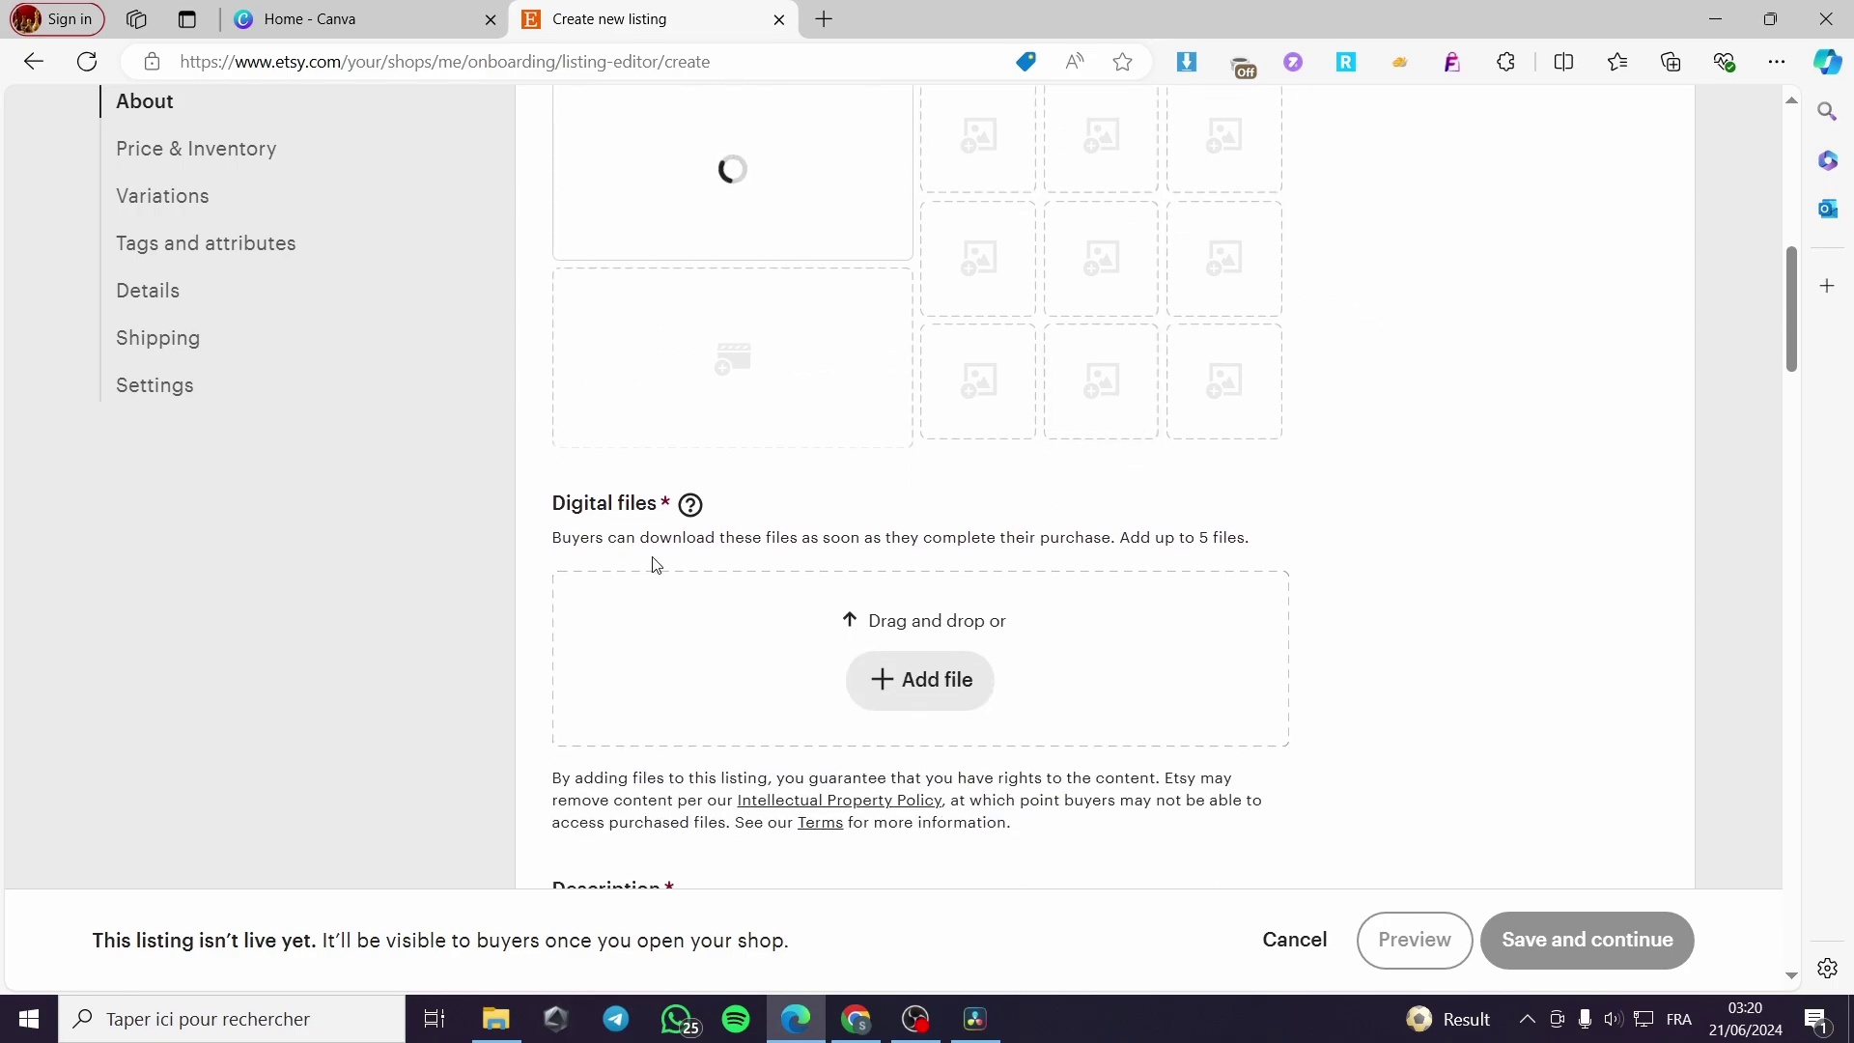
click(941, 677)
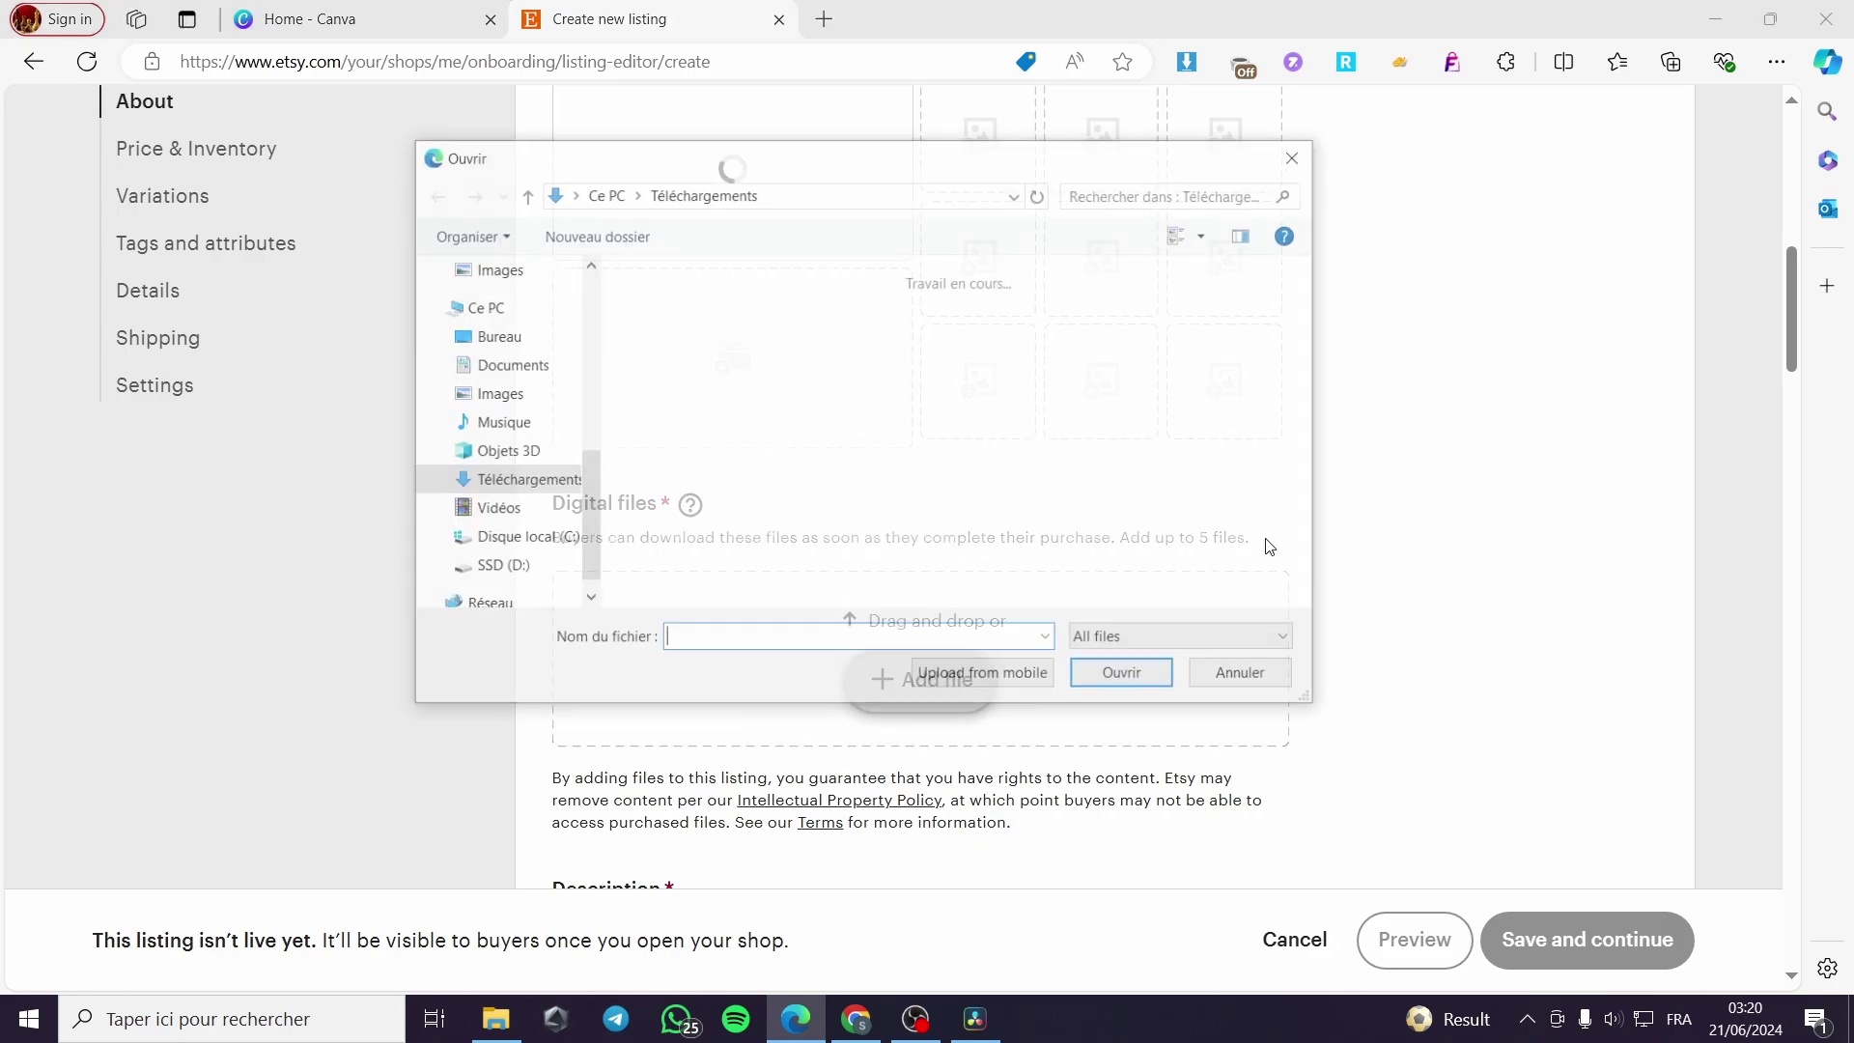
scroll(1011, 494, down, 2)
scroll(837, 460, up, 2)
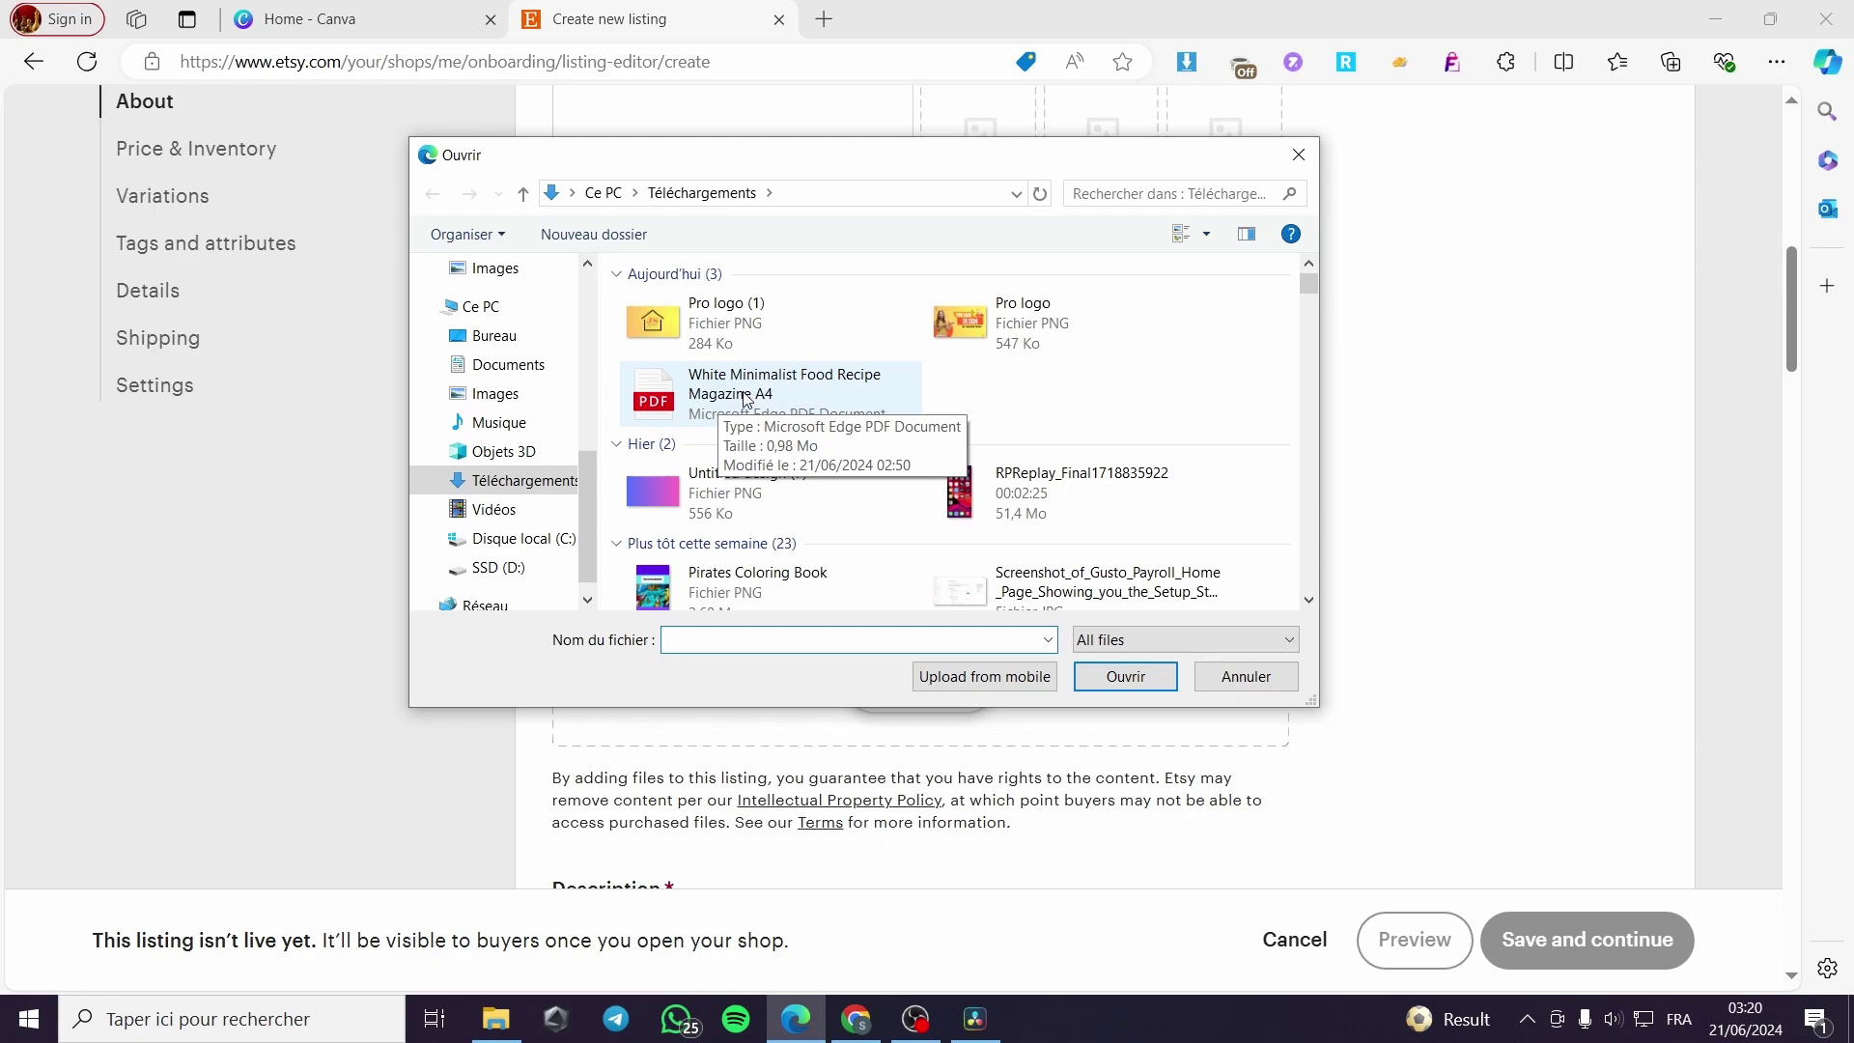
scroll(747, 398, down, 8)
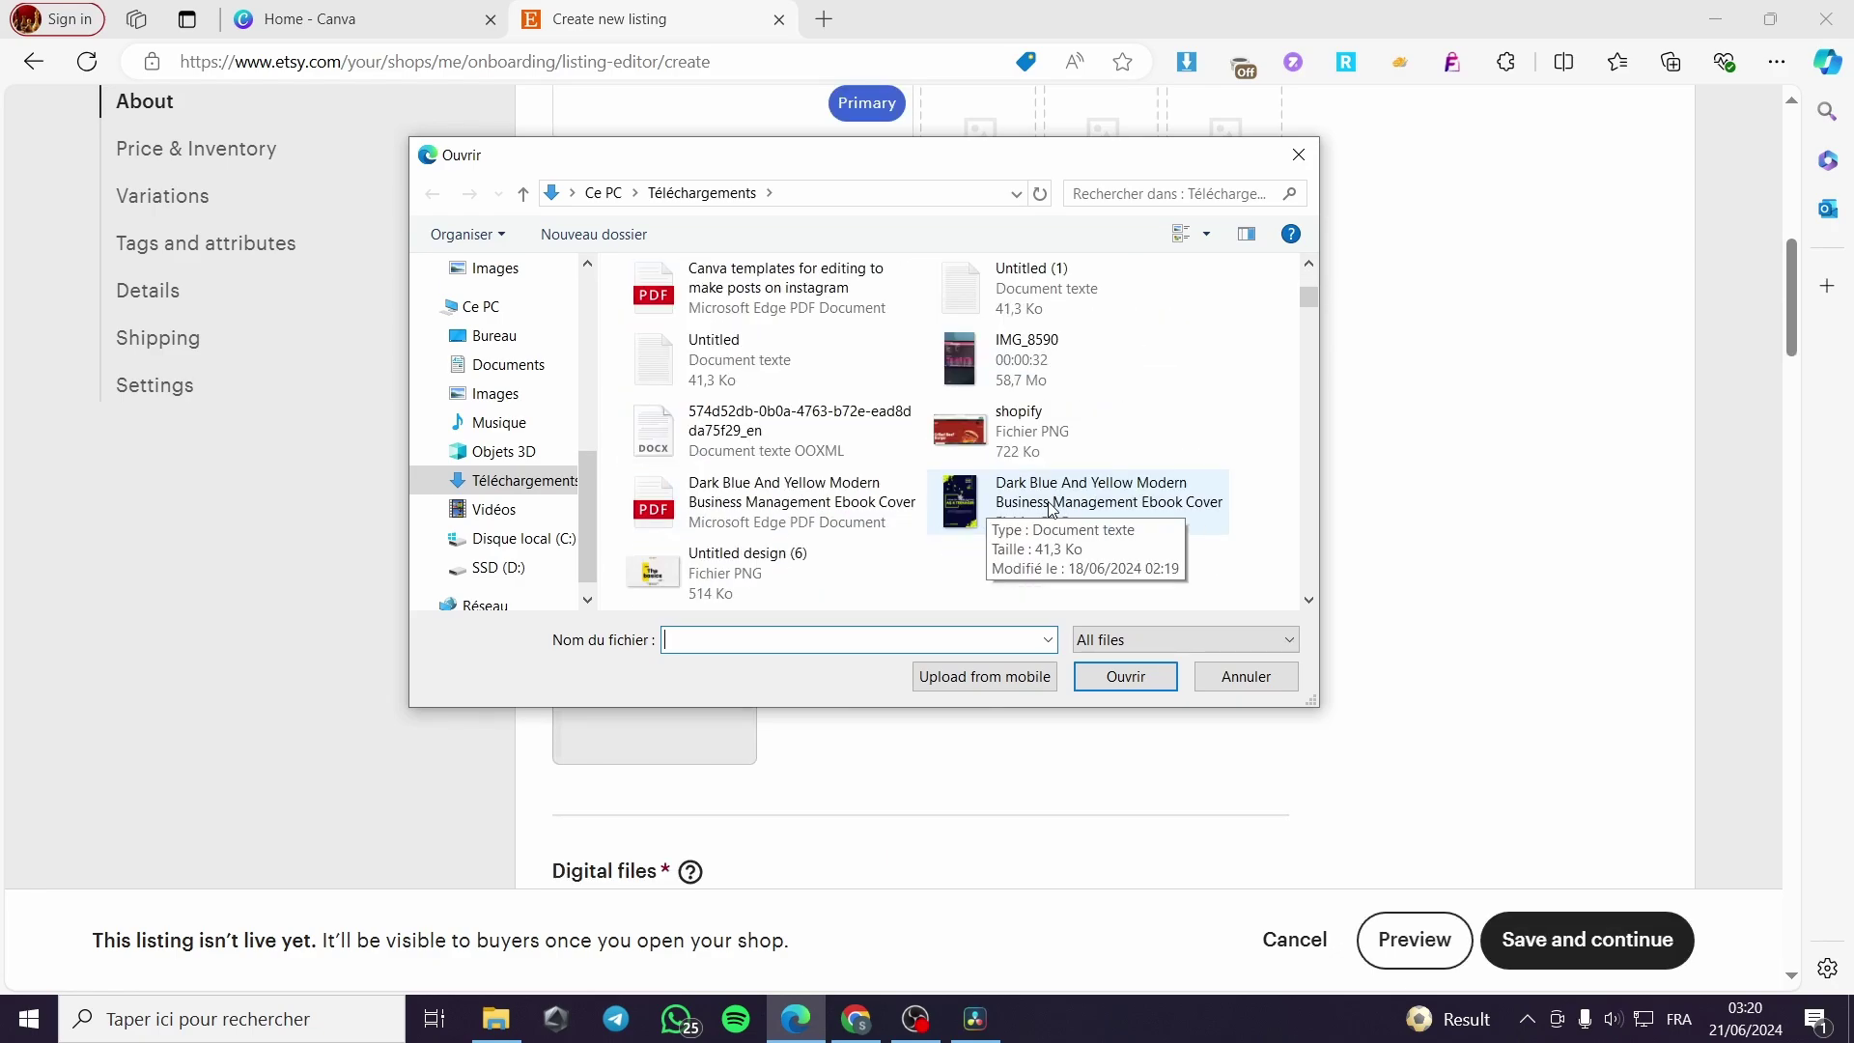
scroll(1232, 521, down, 2)
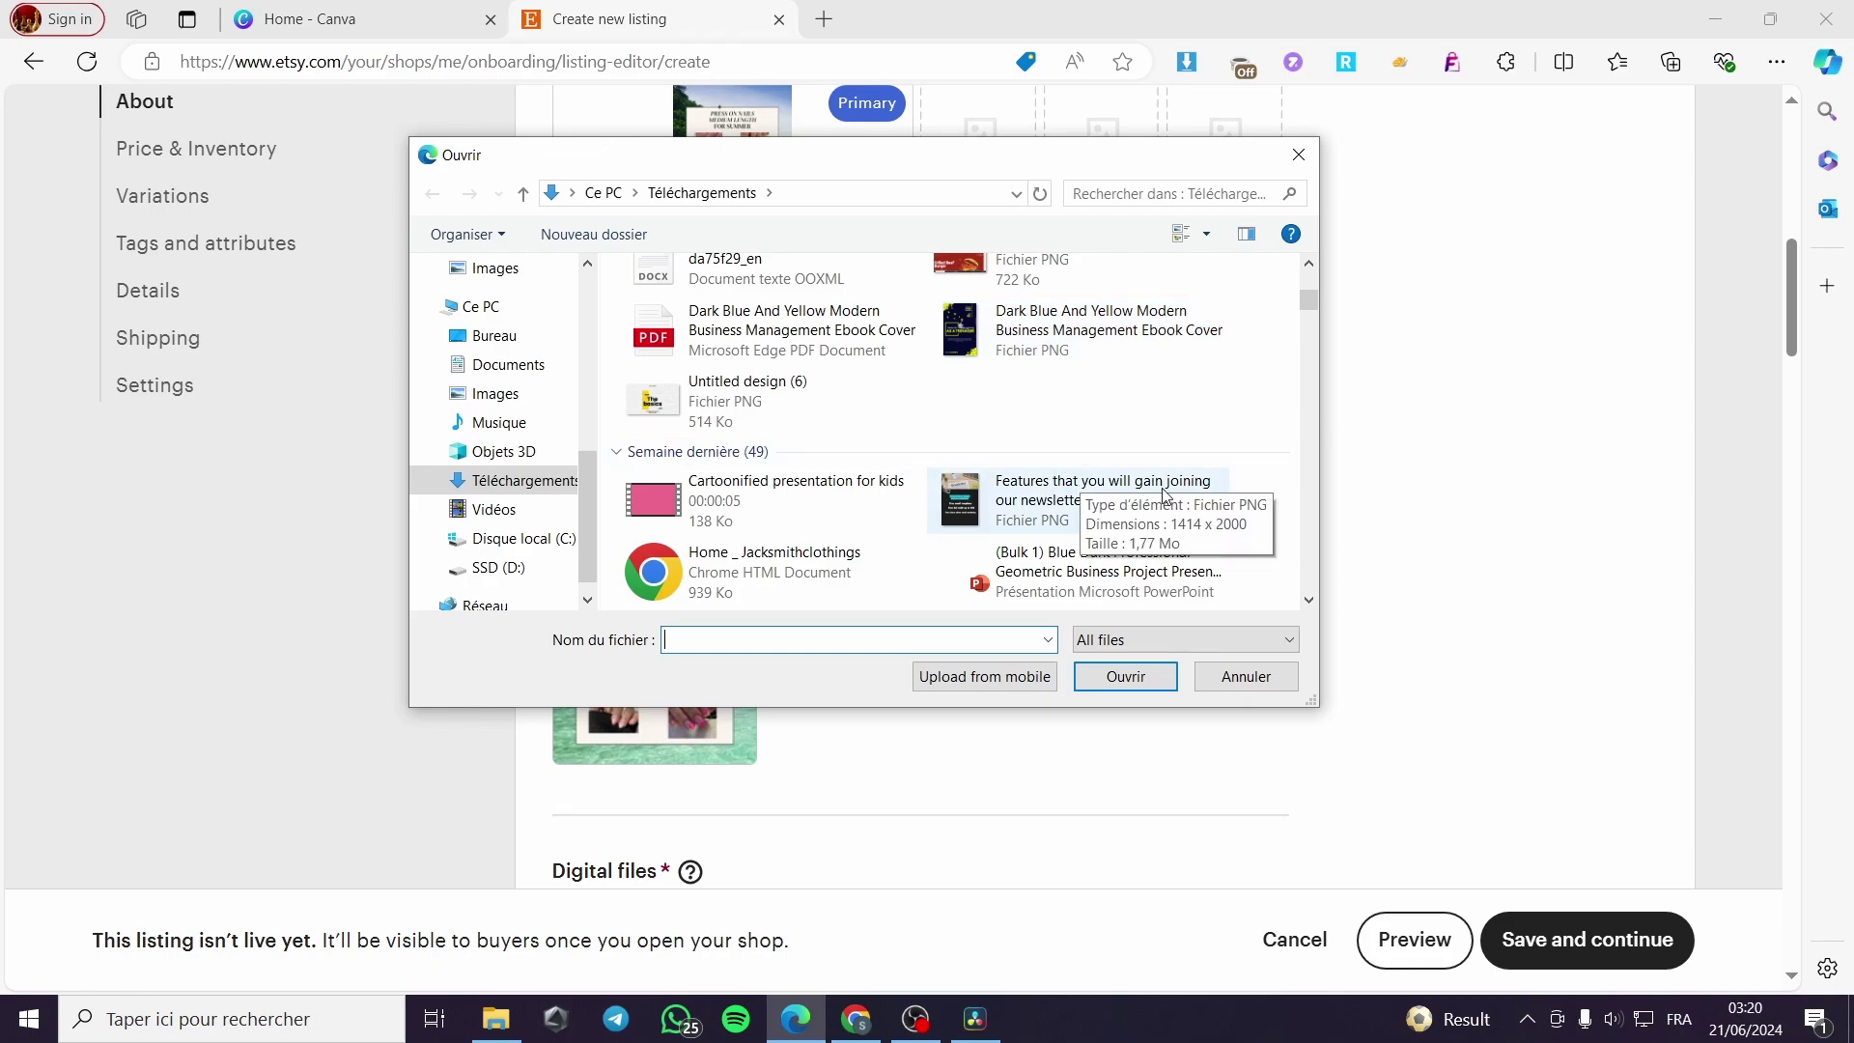
scroll(985, 462, down, 3)
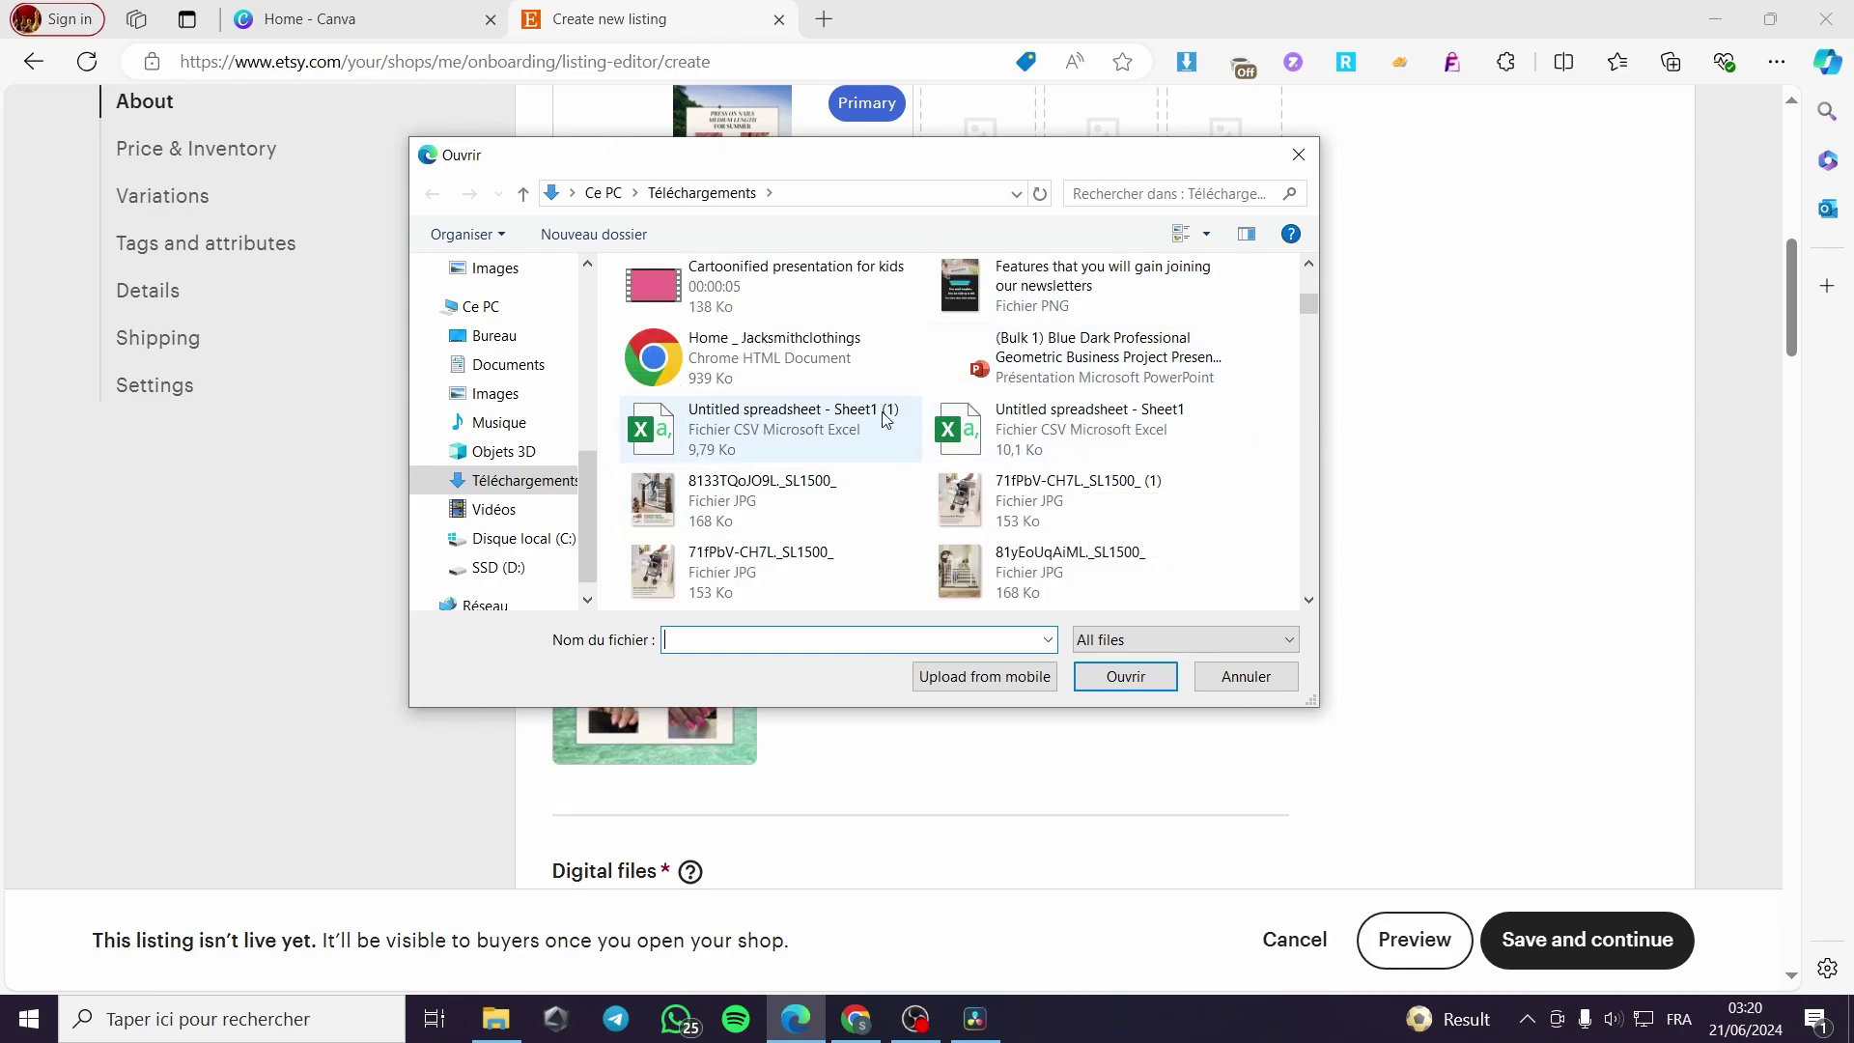
scroll(873, 421, down, 10)
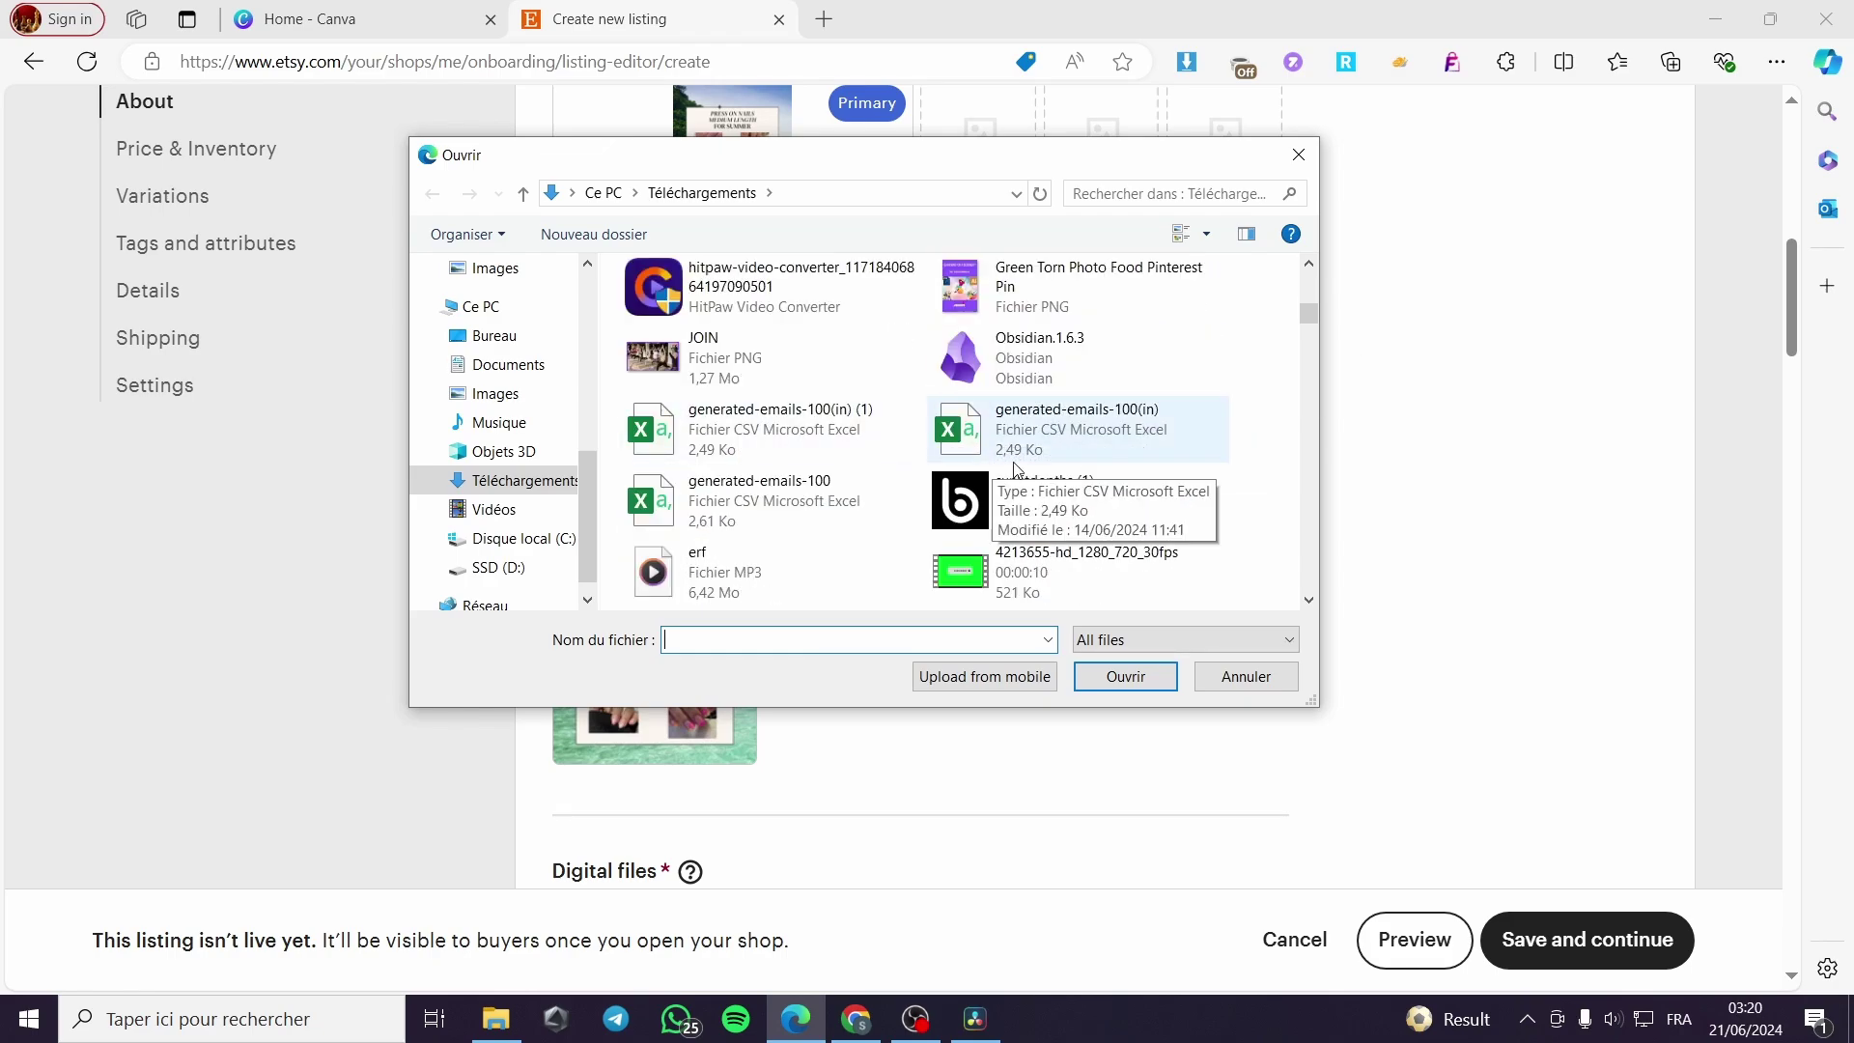
scroll(1140, 473, down, 3)
scroll(820, 478, down, 2)
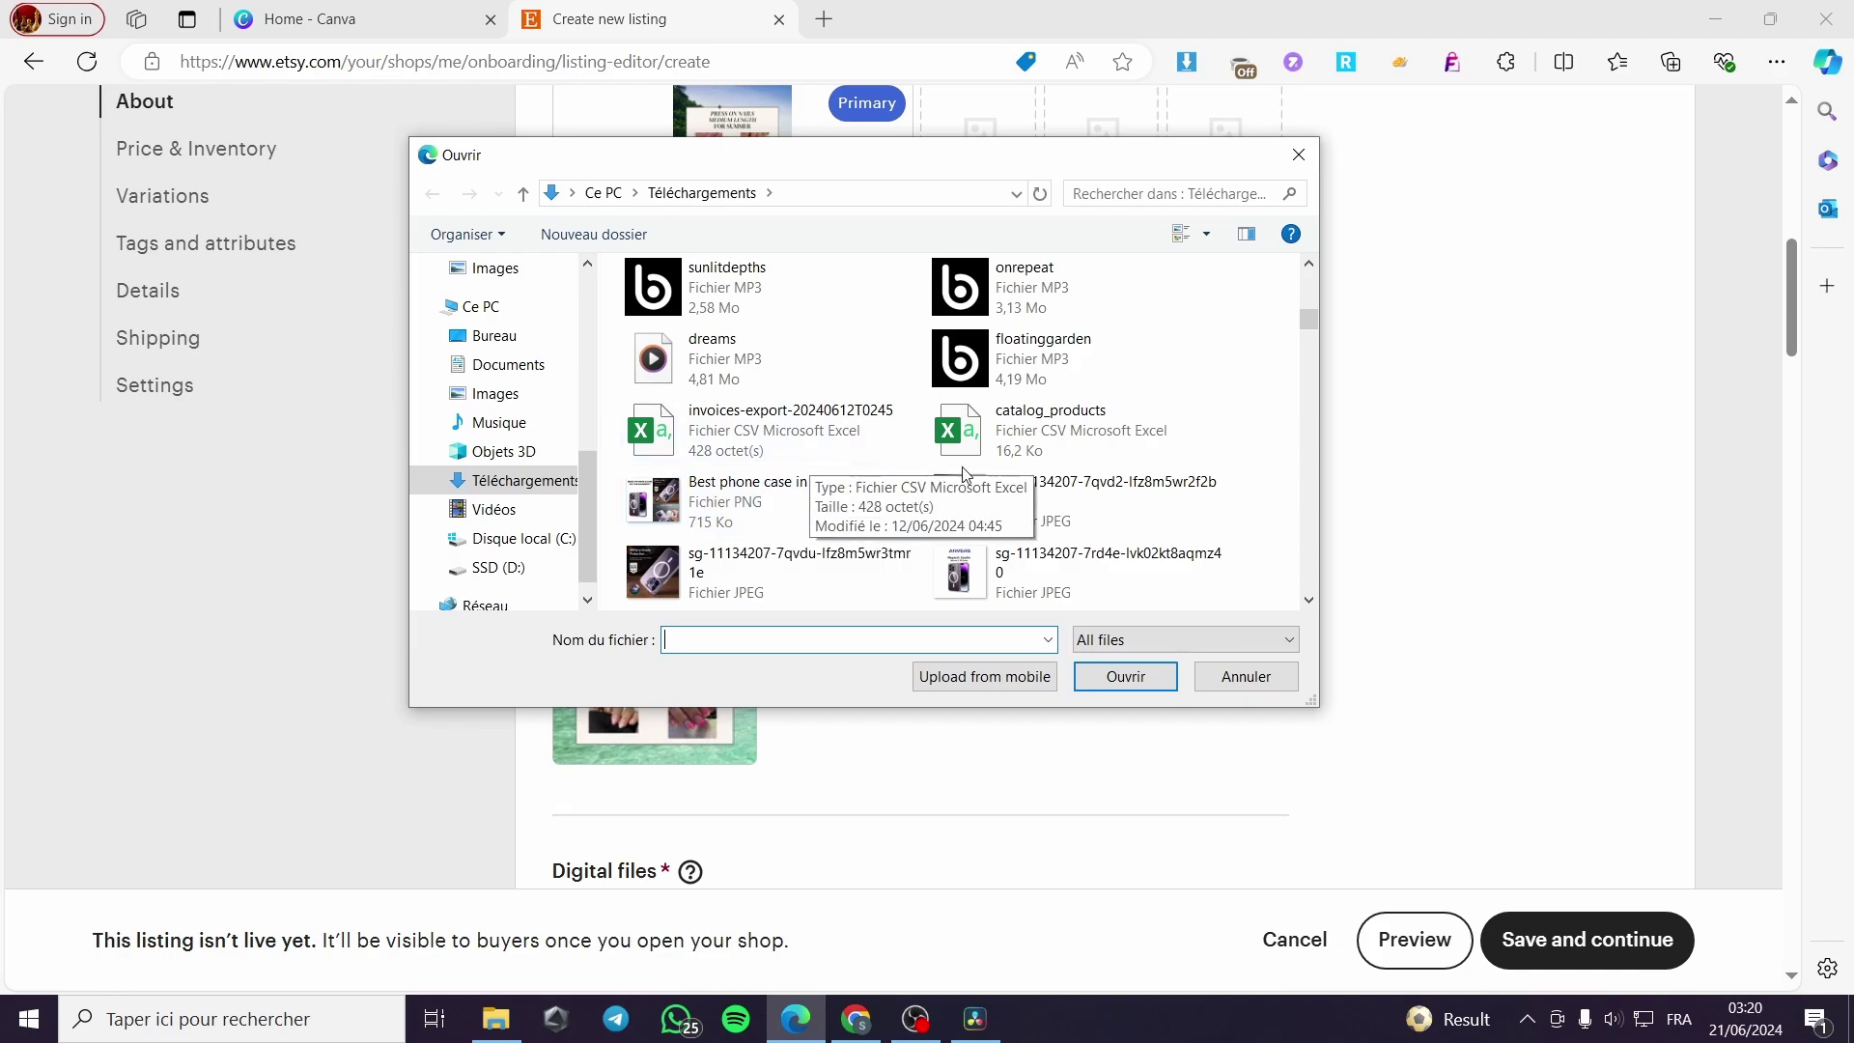
scroll(1053, 473, down, 3)
scroll(1043, 474, down, 6)
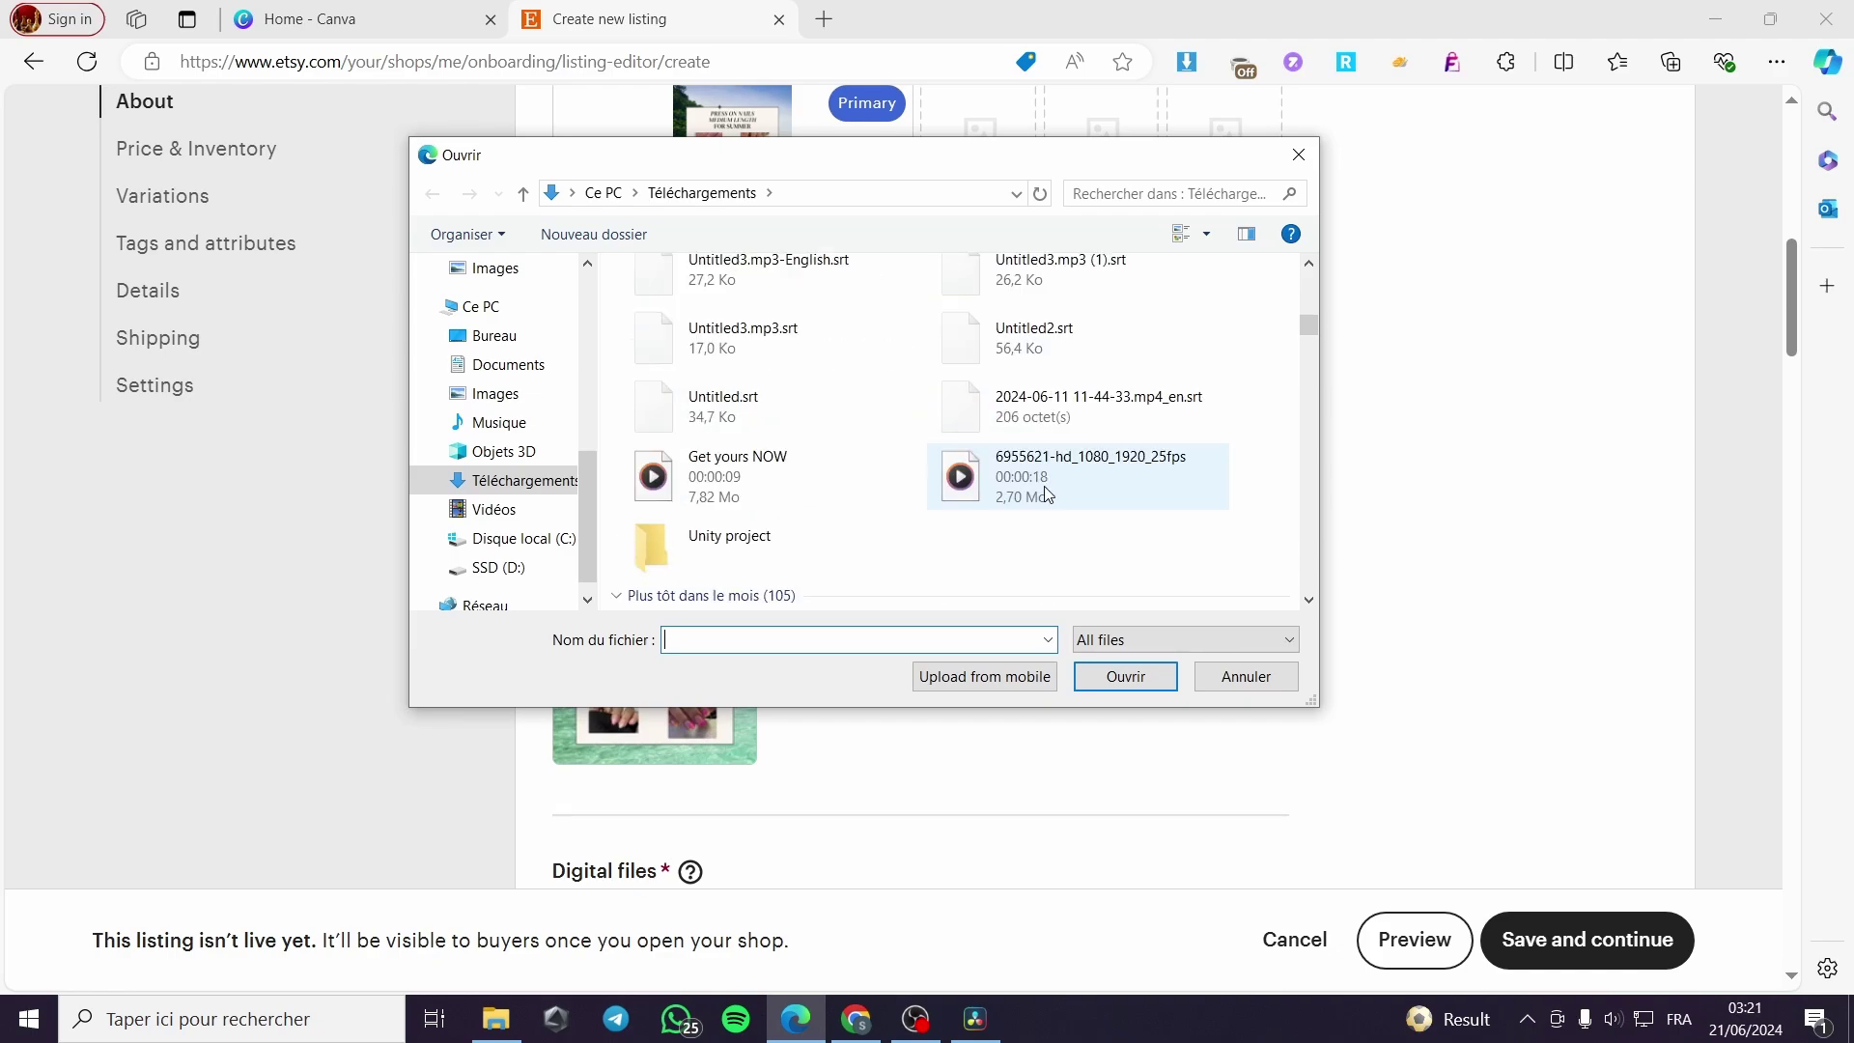
scroll(959, 444, down, 3)
scroll(959, 444, down, 7)
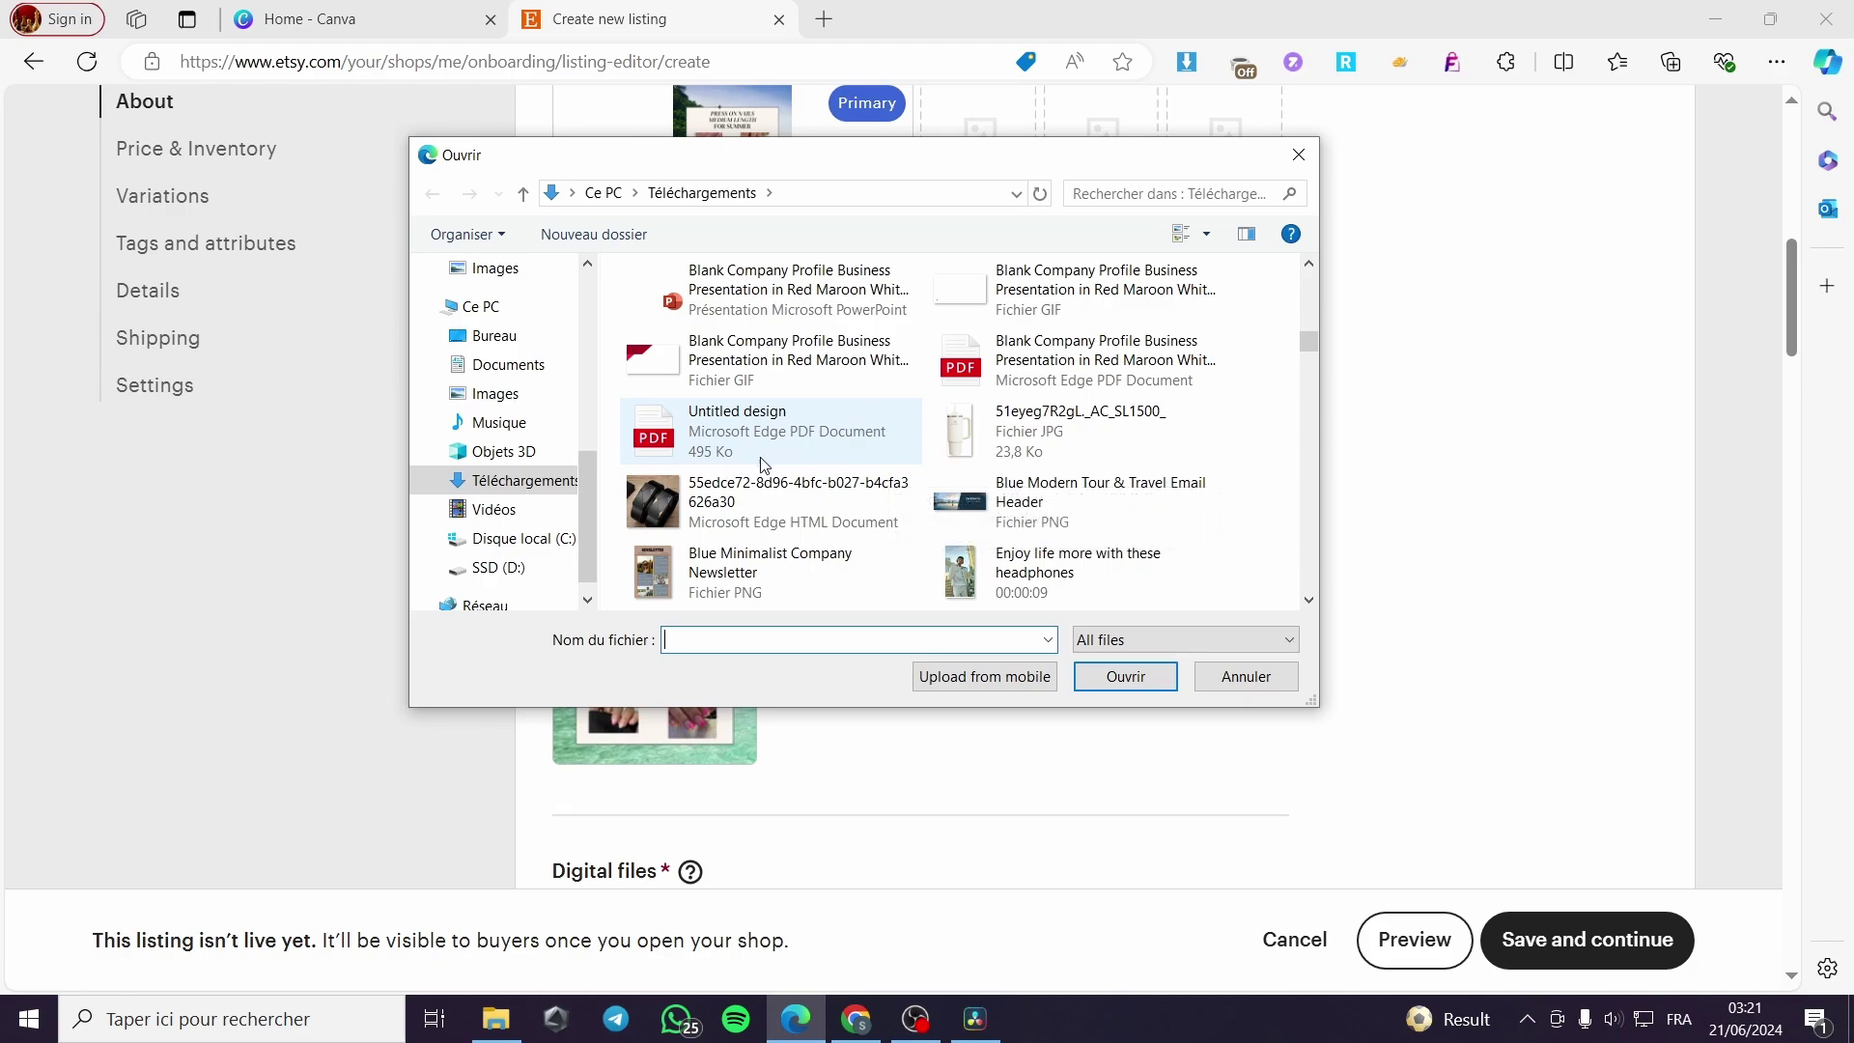
Open the Untitled design PDF from the Downloads folder to preview its pages
click(784, 444)
right_click(784, 446)
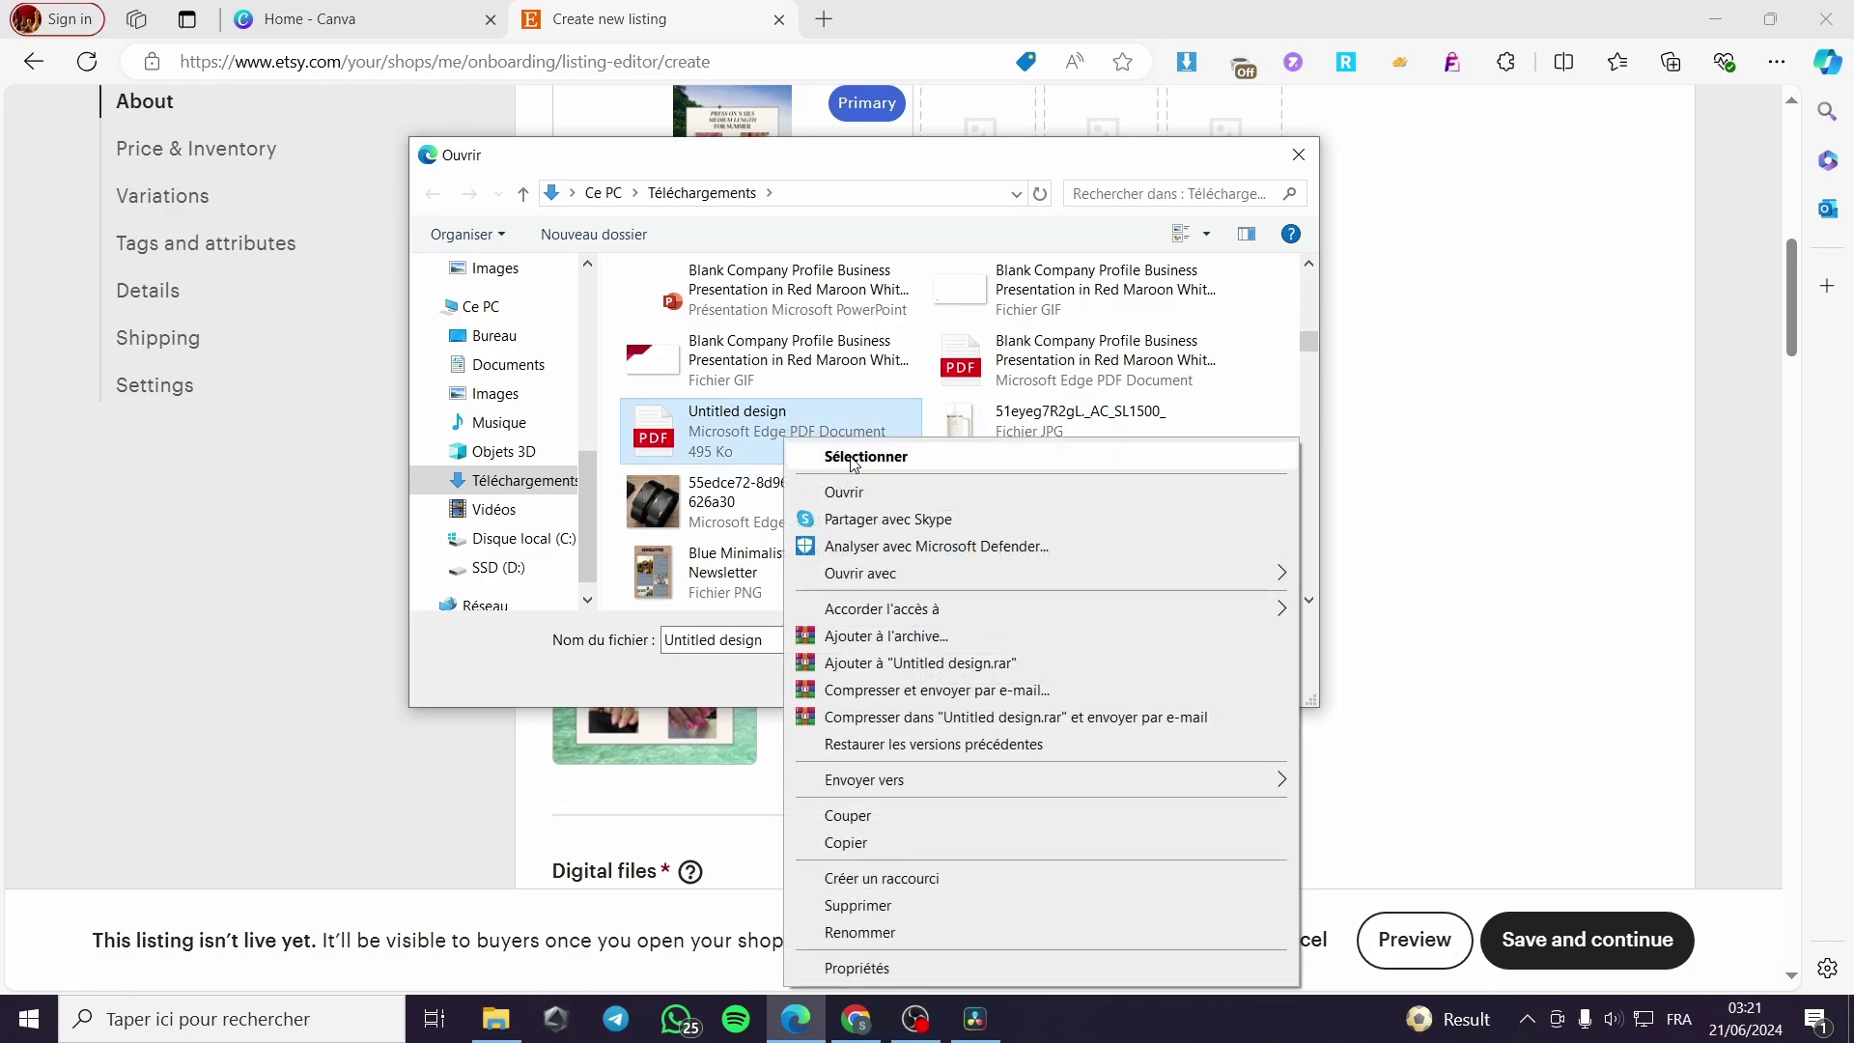
click(811, 493)
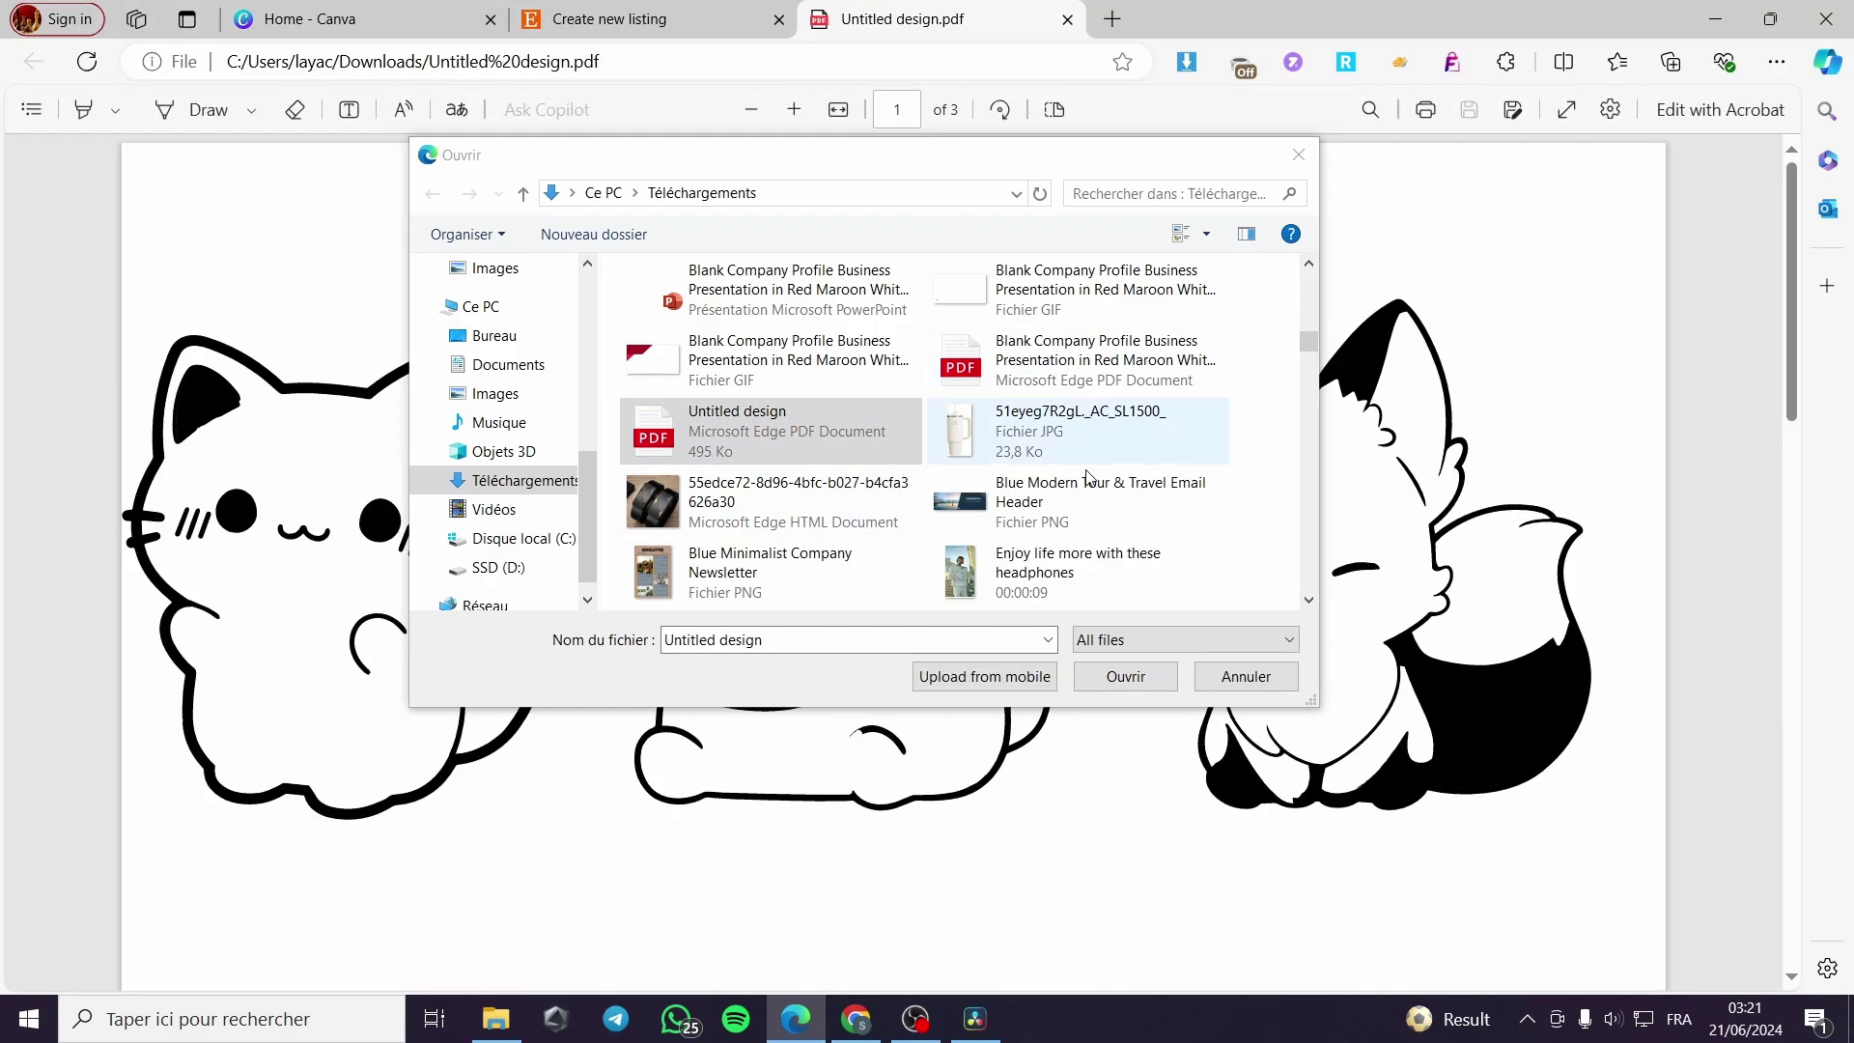
scroll(1603, 506, down, 3)
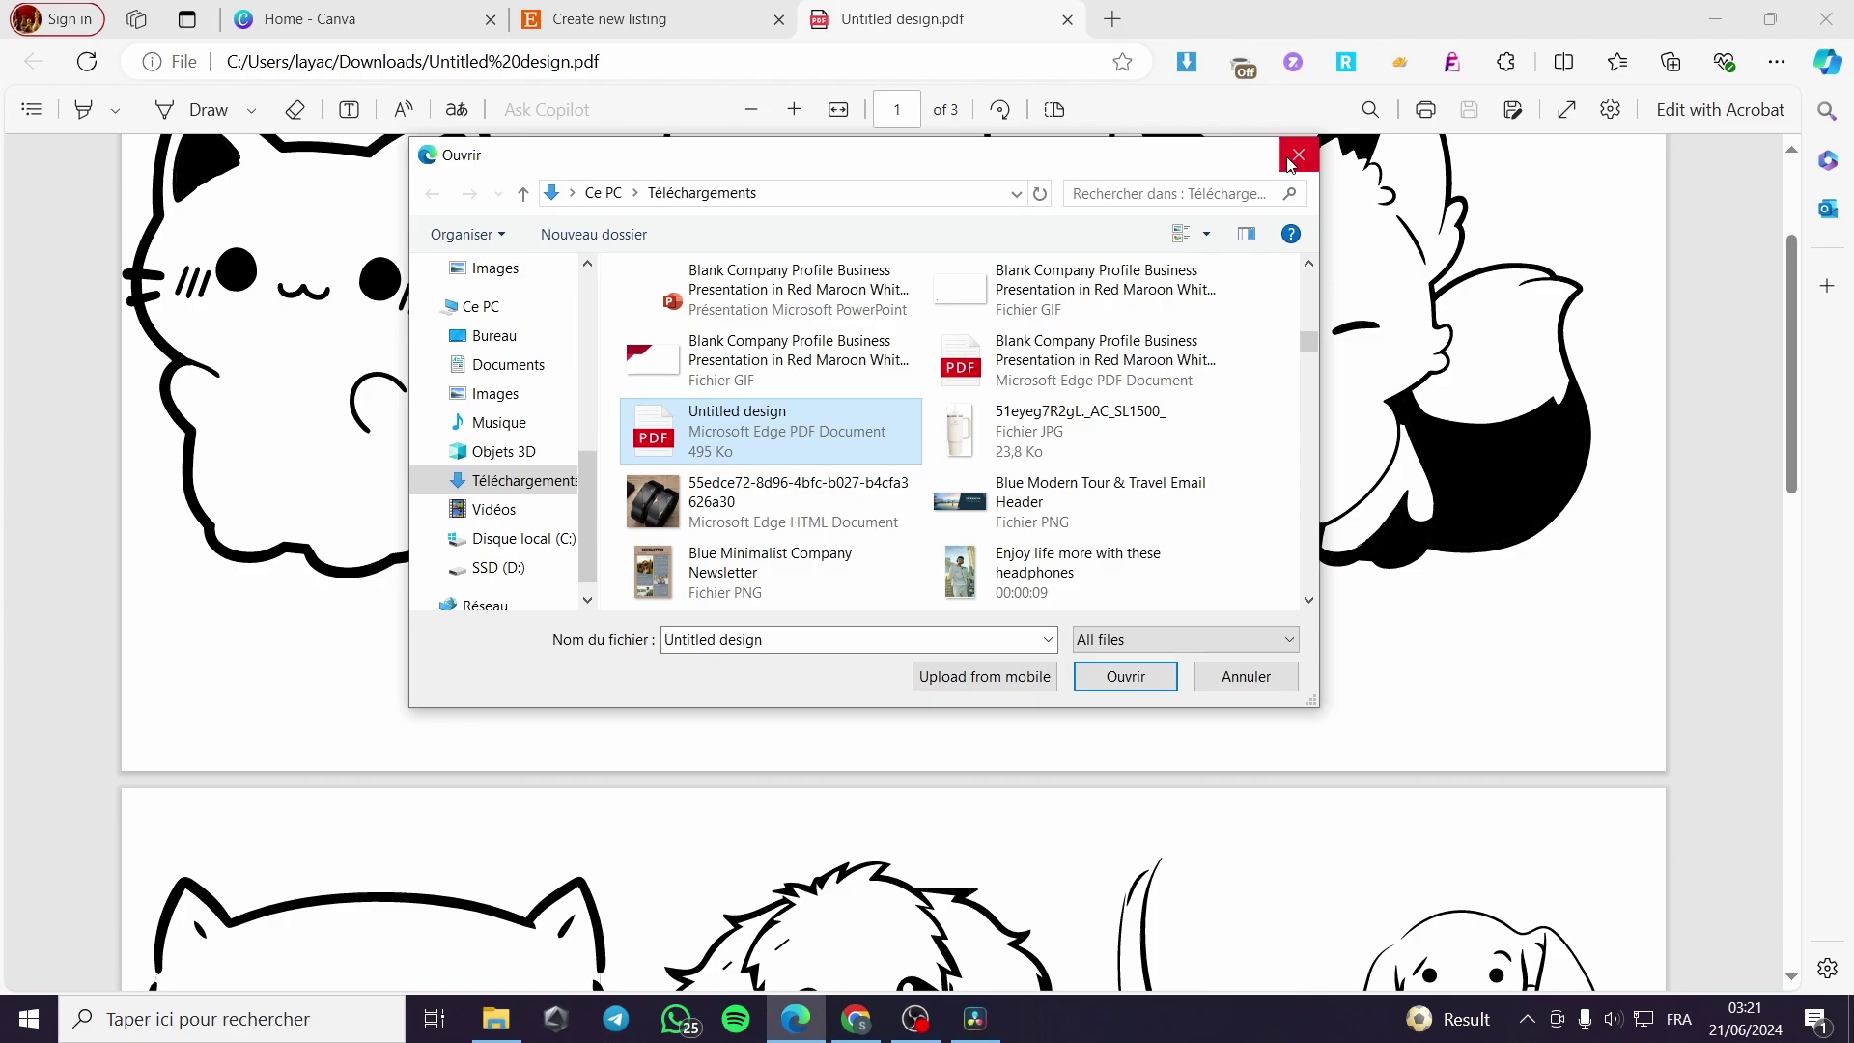
Find the Yellow and Black Simple Textured Learn Basic Design Ebook Cover PDF in Downloads and open it for preview
scroll(1026, 443, down, 3)
scroll(1026, 443, down, 6)
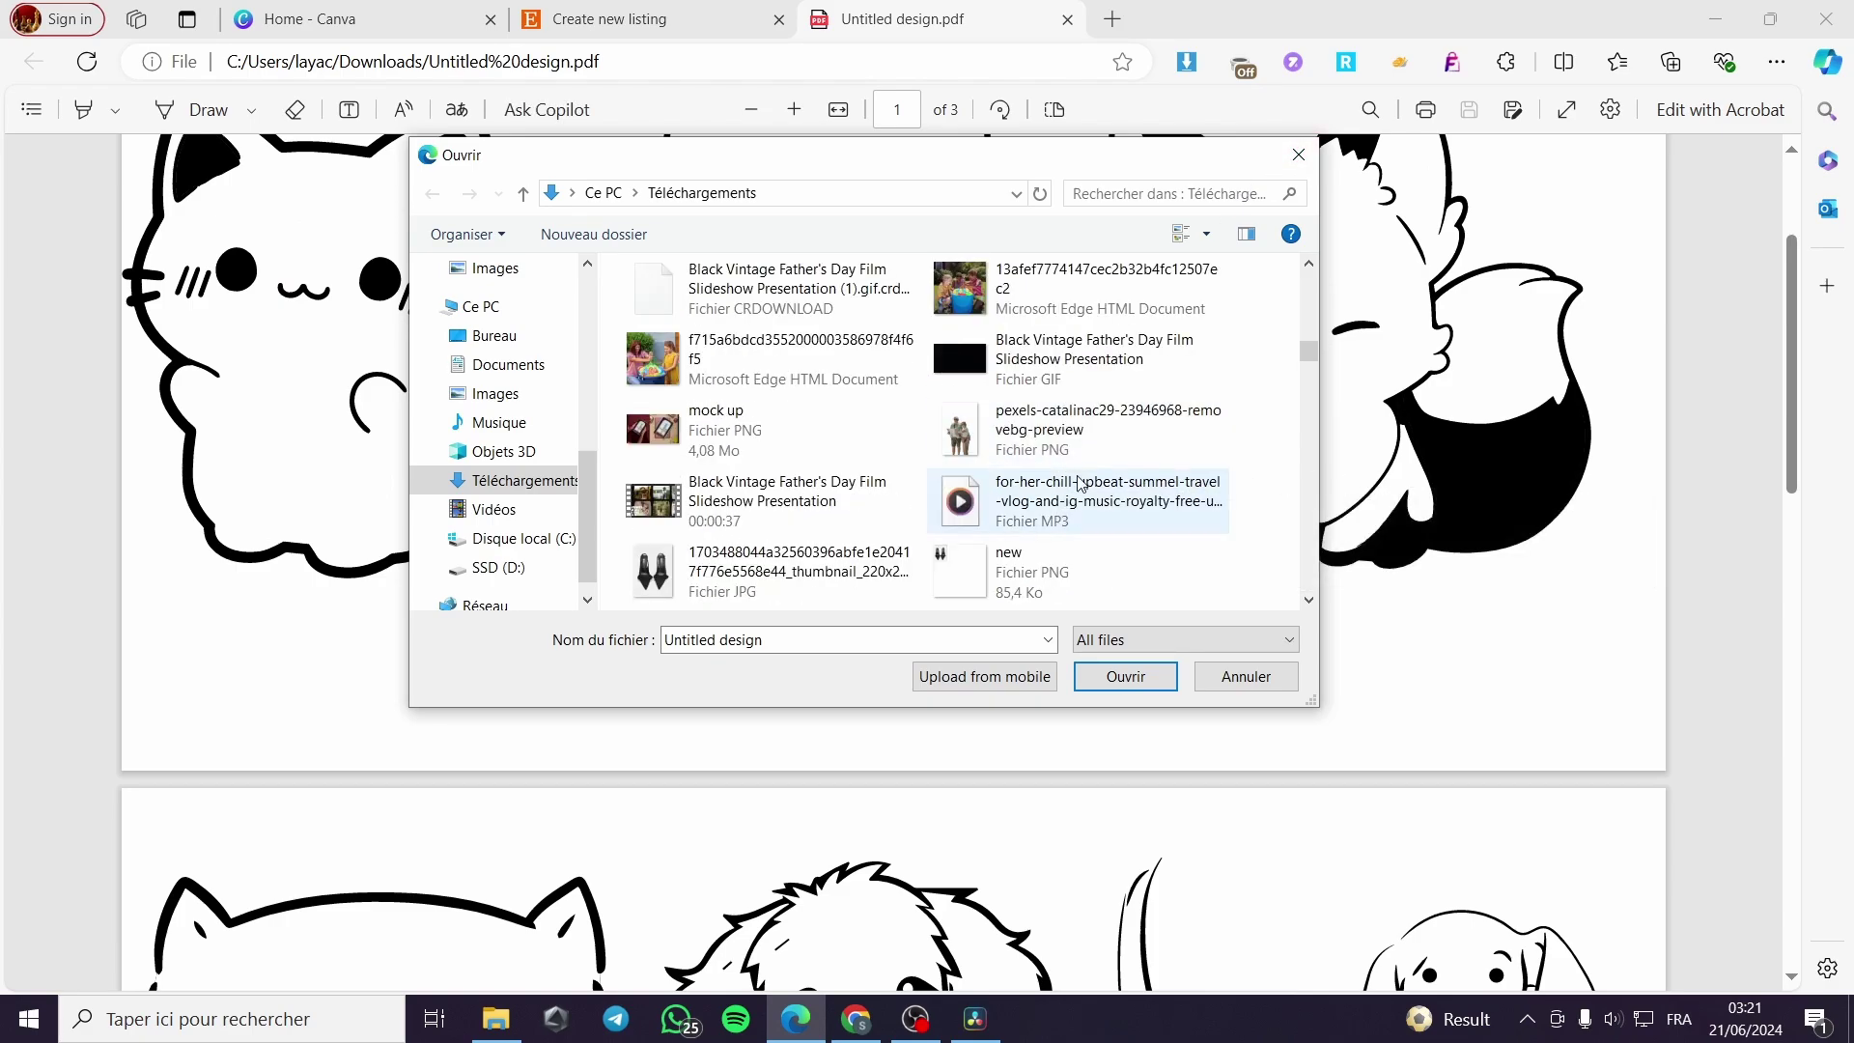
scroll(820, 473, down, 4)
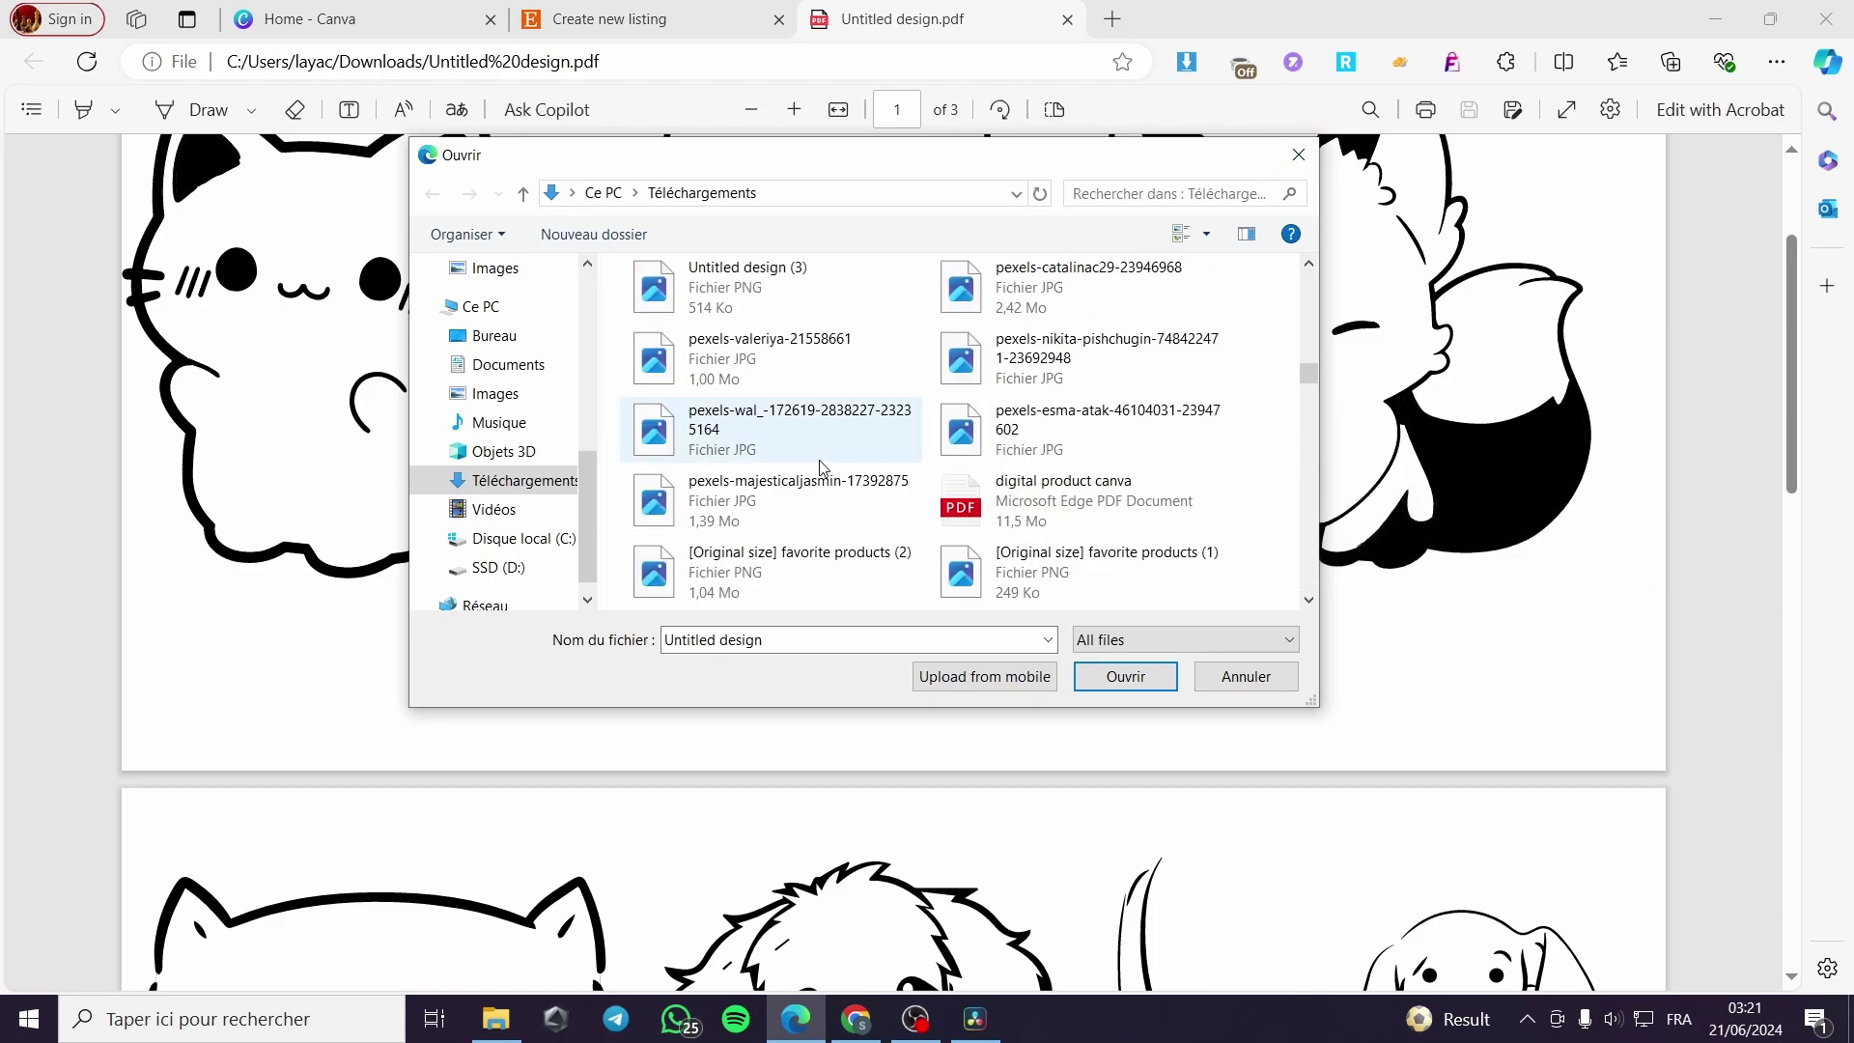
scroll(824, 476, up, 3)
scroll(772, 512, down, 2)
right_click(726, 447)
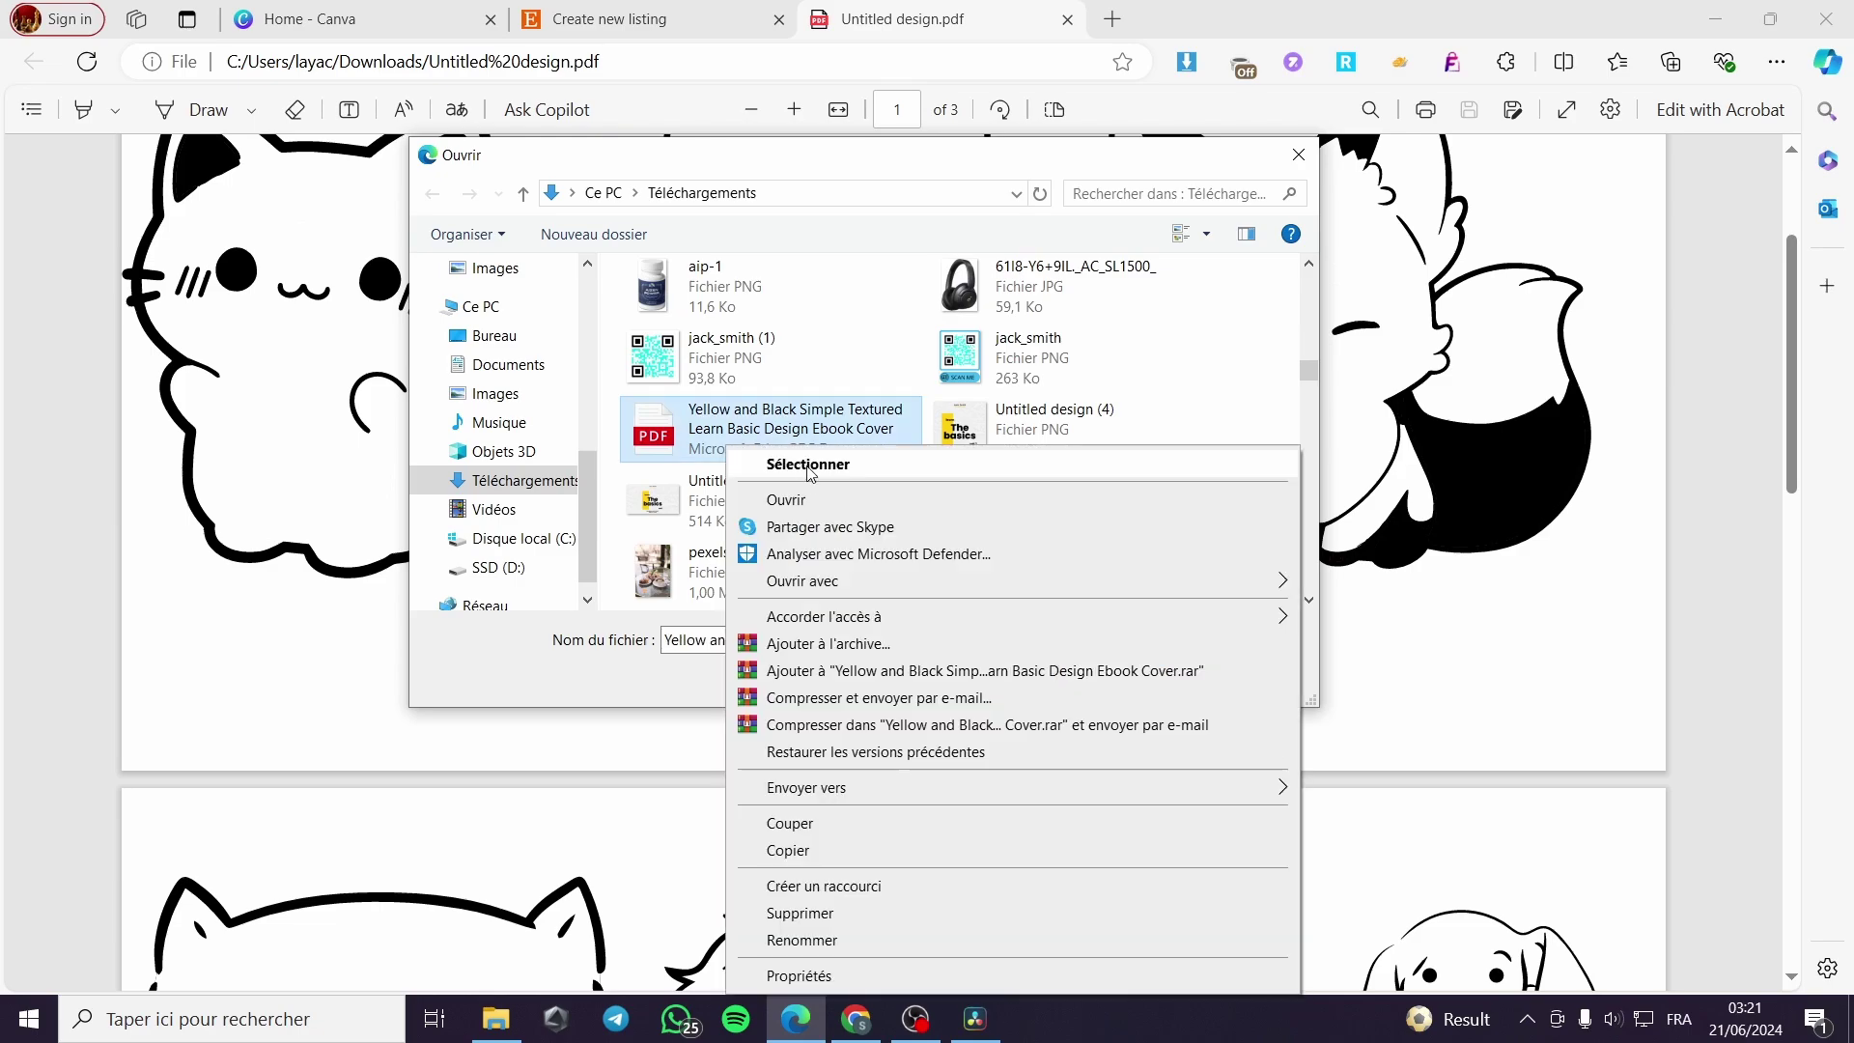
click(831, 496)
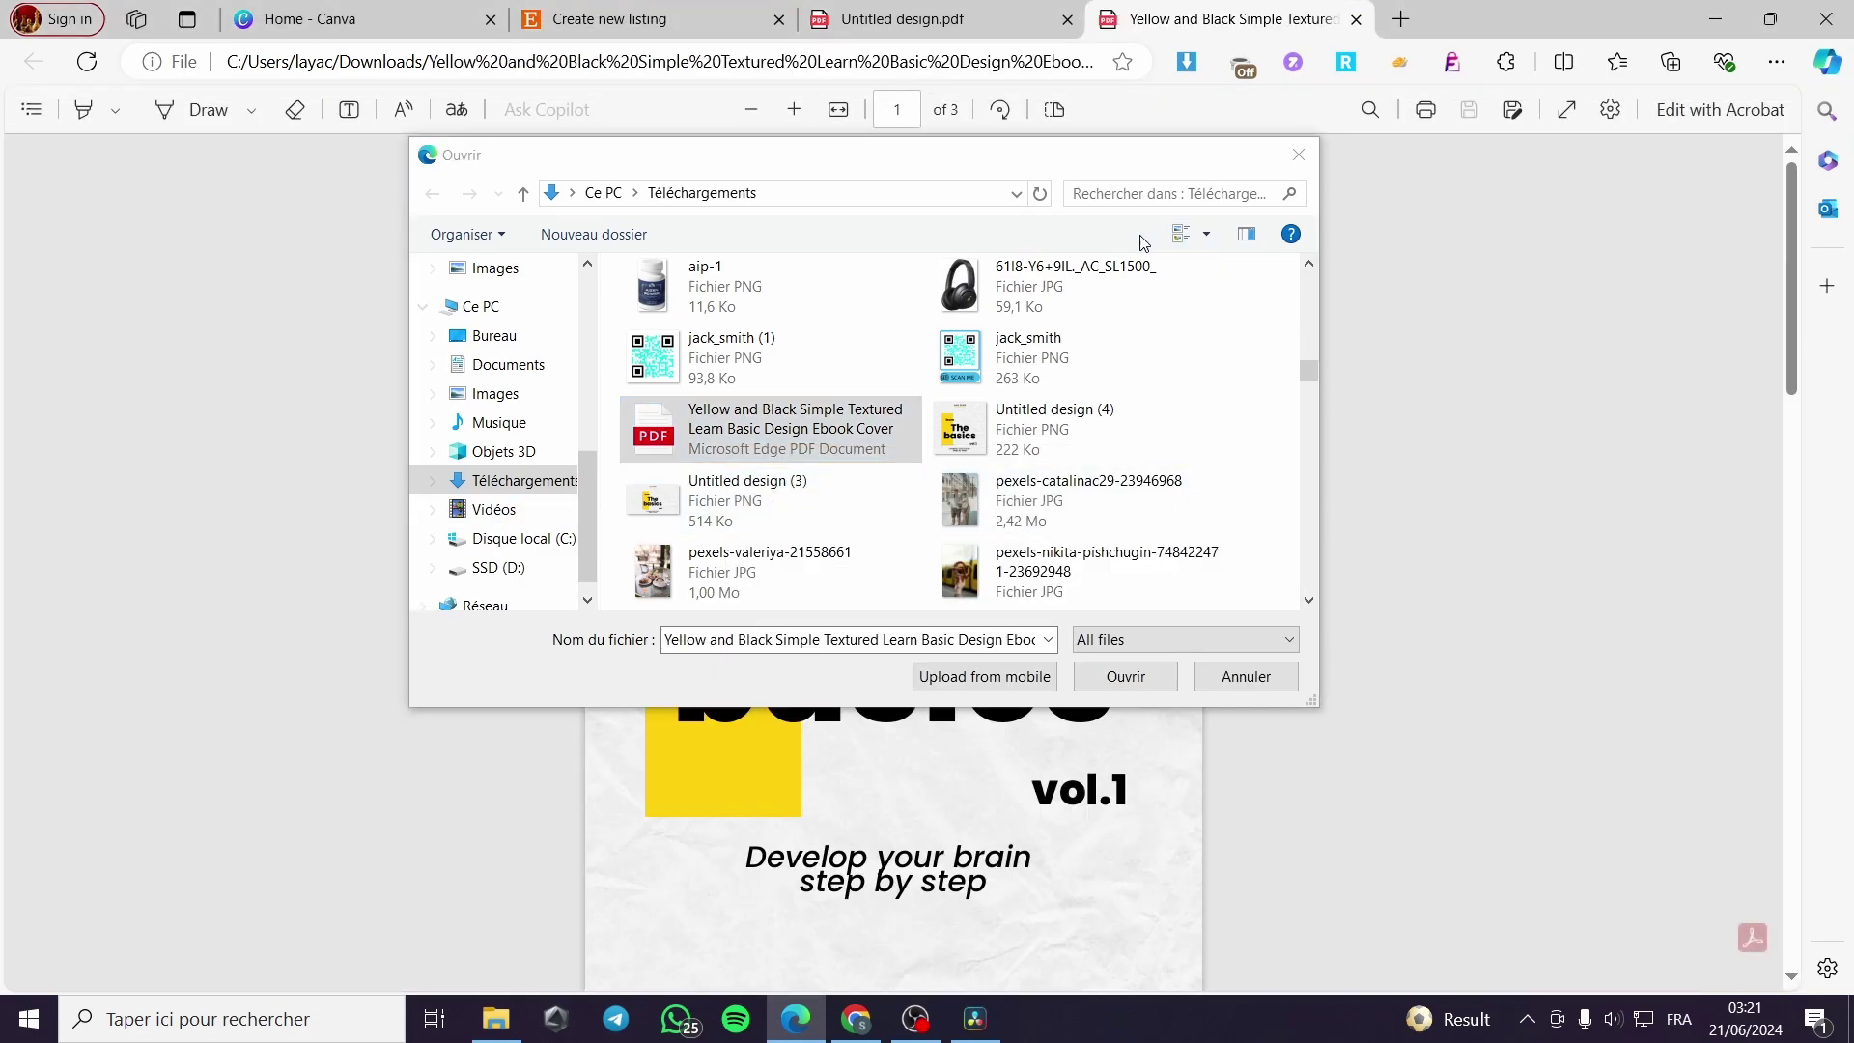
Examine the pages of the ebook PDF and dismiss the file selection without adding a file
drag(1044, 166, 1201, 208)
scroll(1139, 435, down, 3)
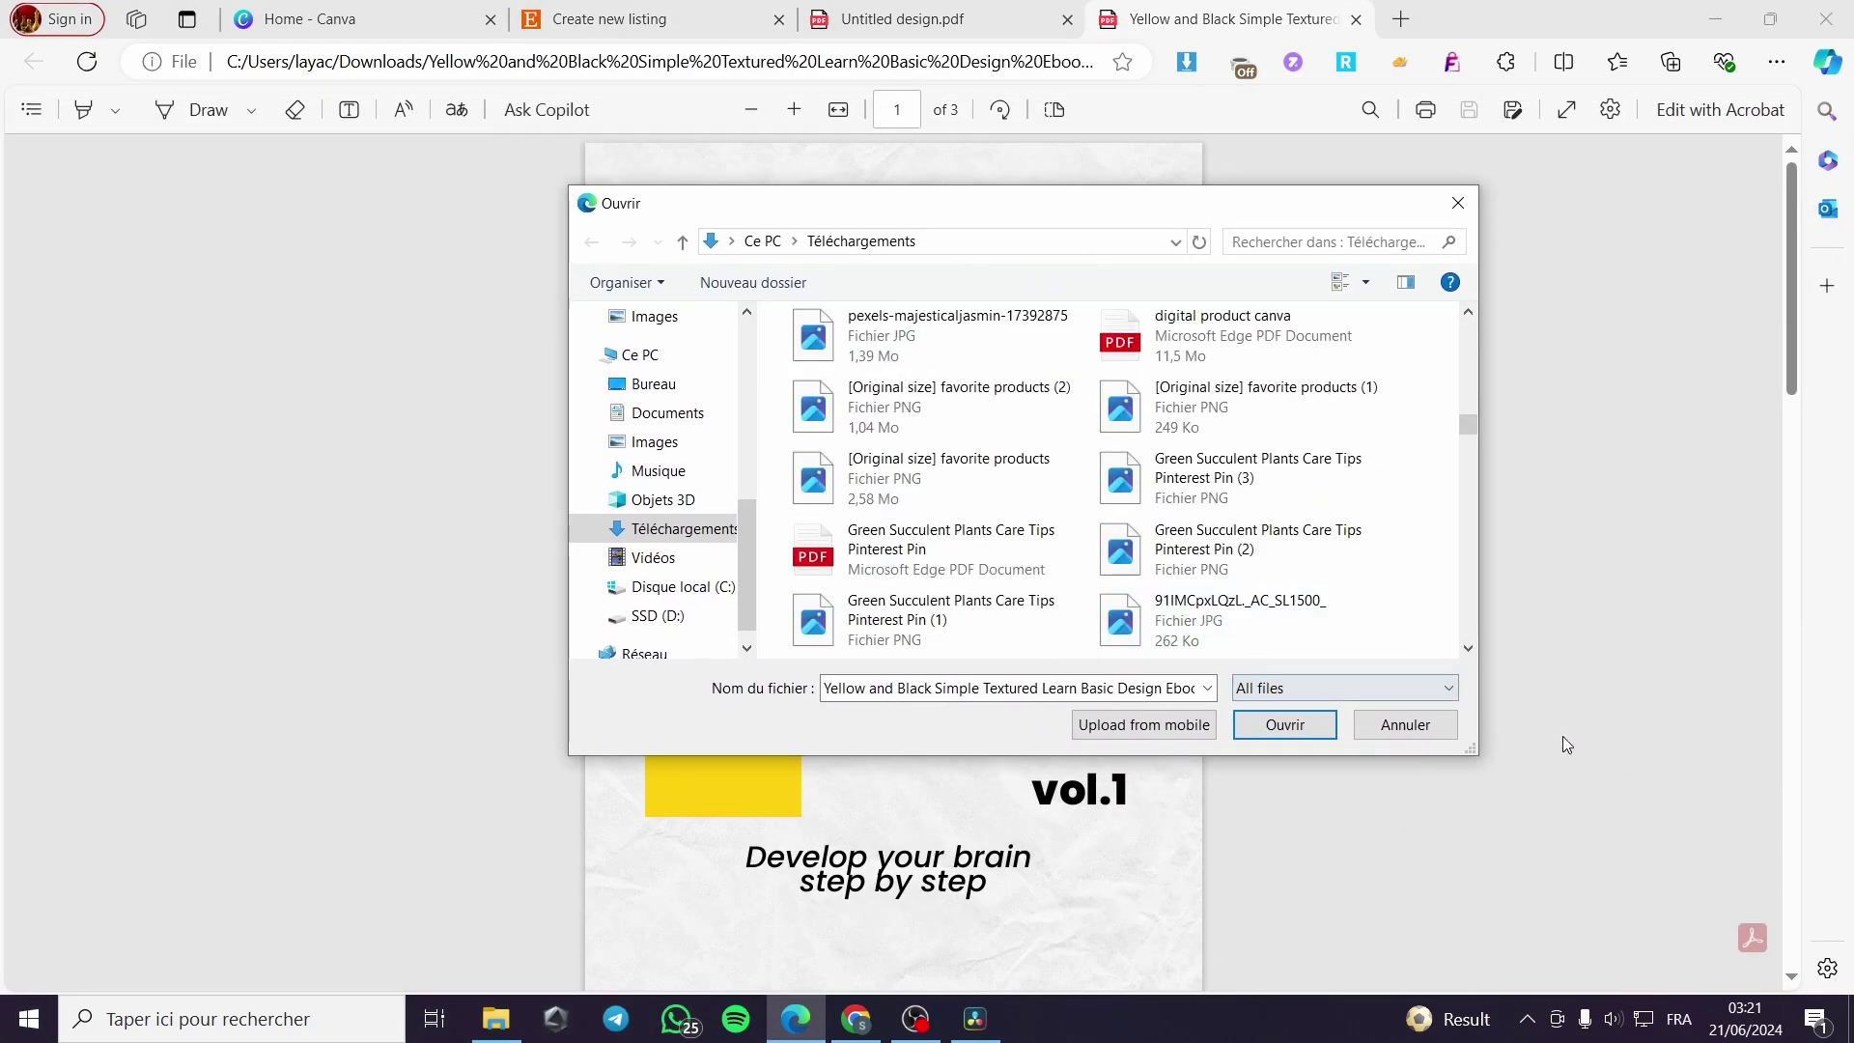
scroll(1583, 726, down, 6)
scroll(1564, 690, down, 5)
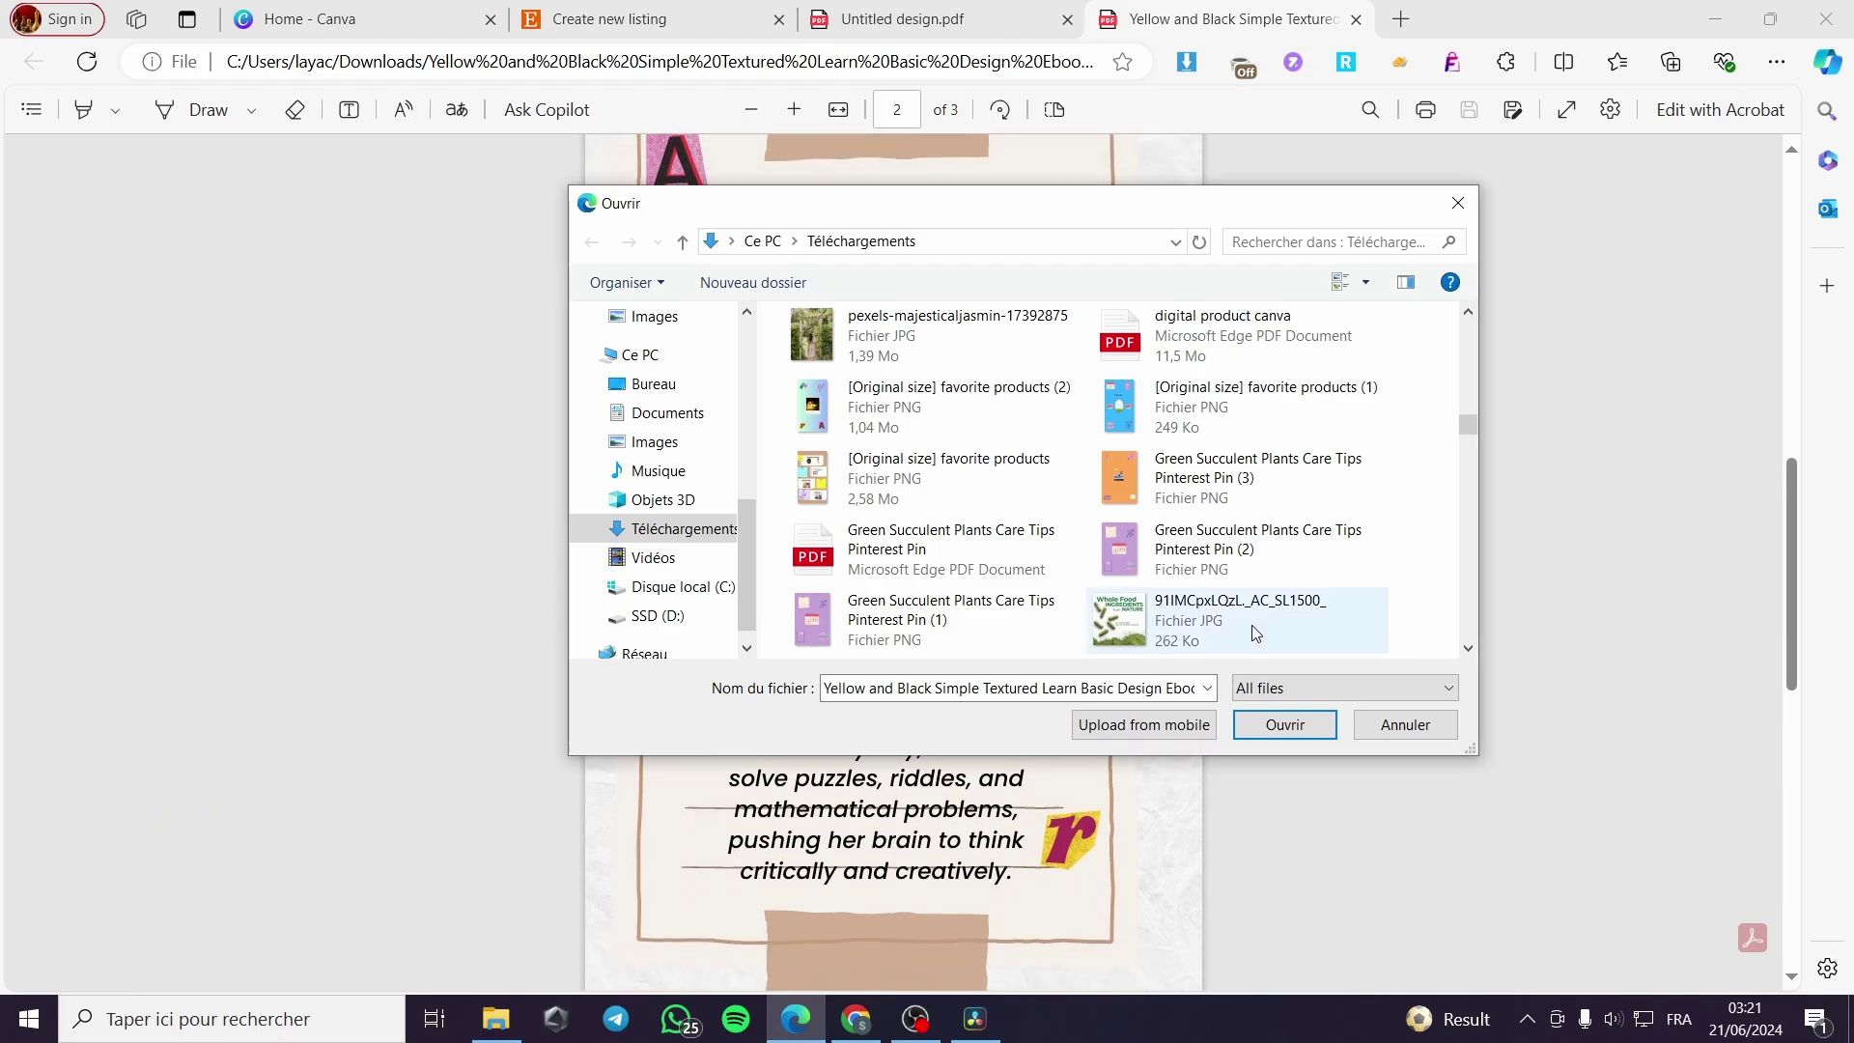
click(1458, 202)
scroll(828, 451, up, 6)
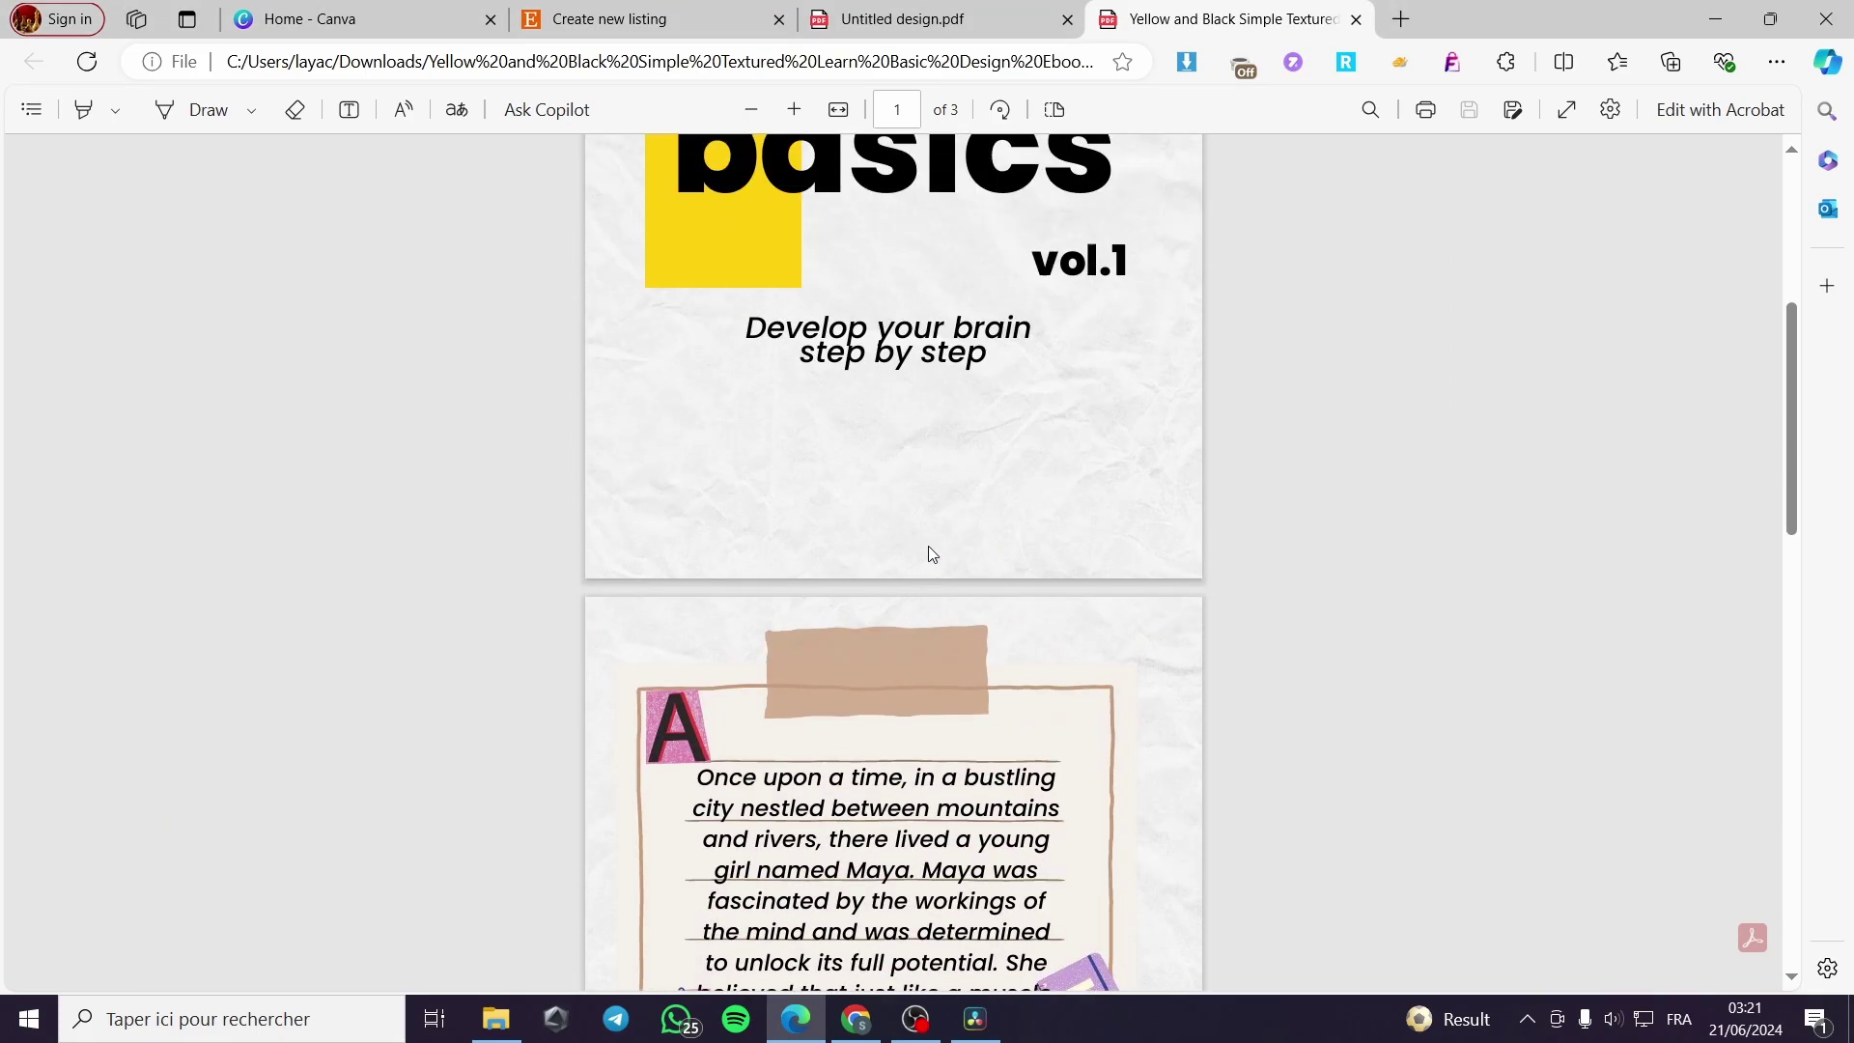
scroll(926, 550, down, 15)
scroll(971, 481, up, 15)
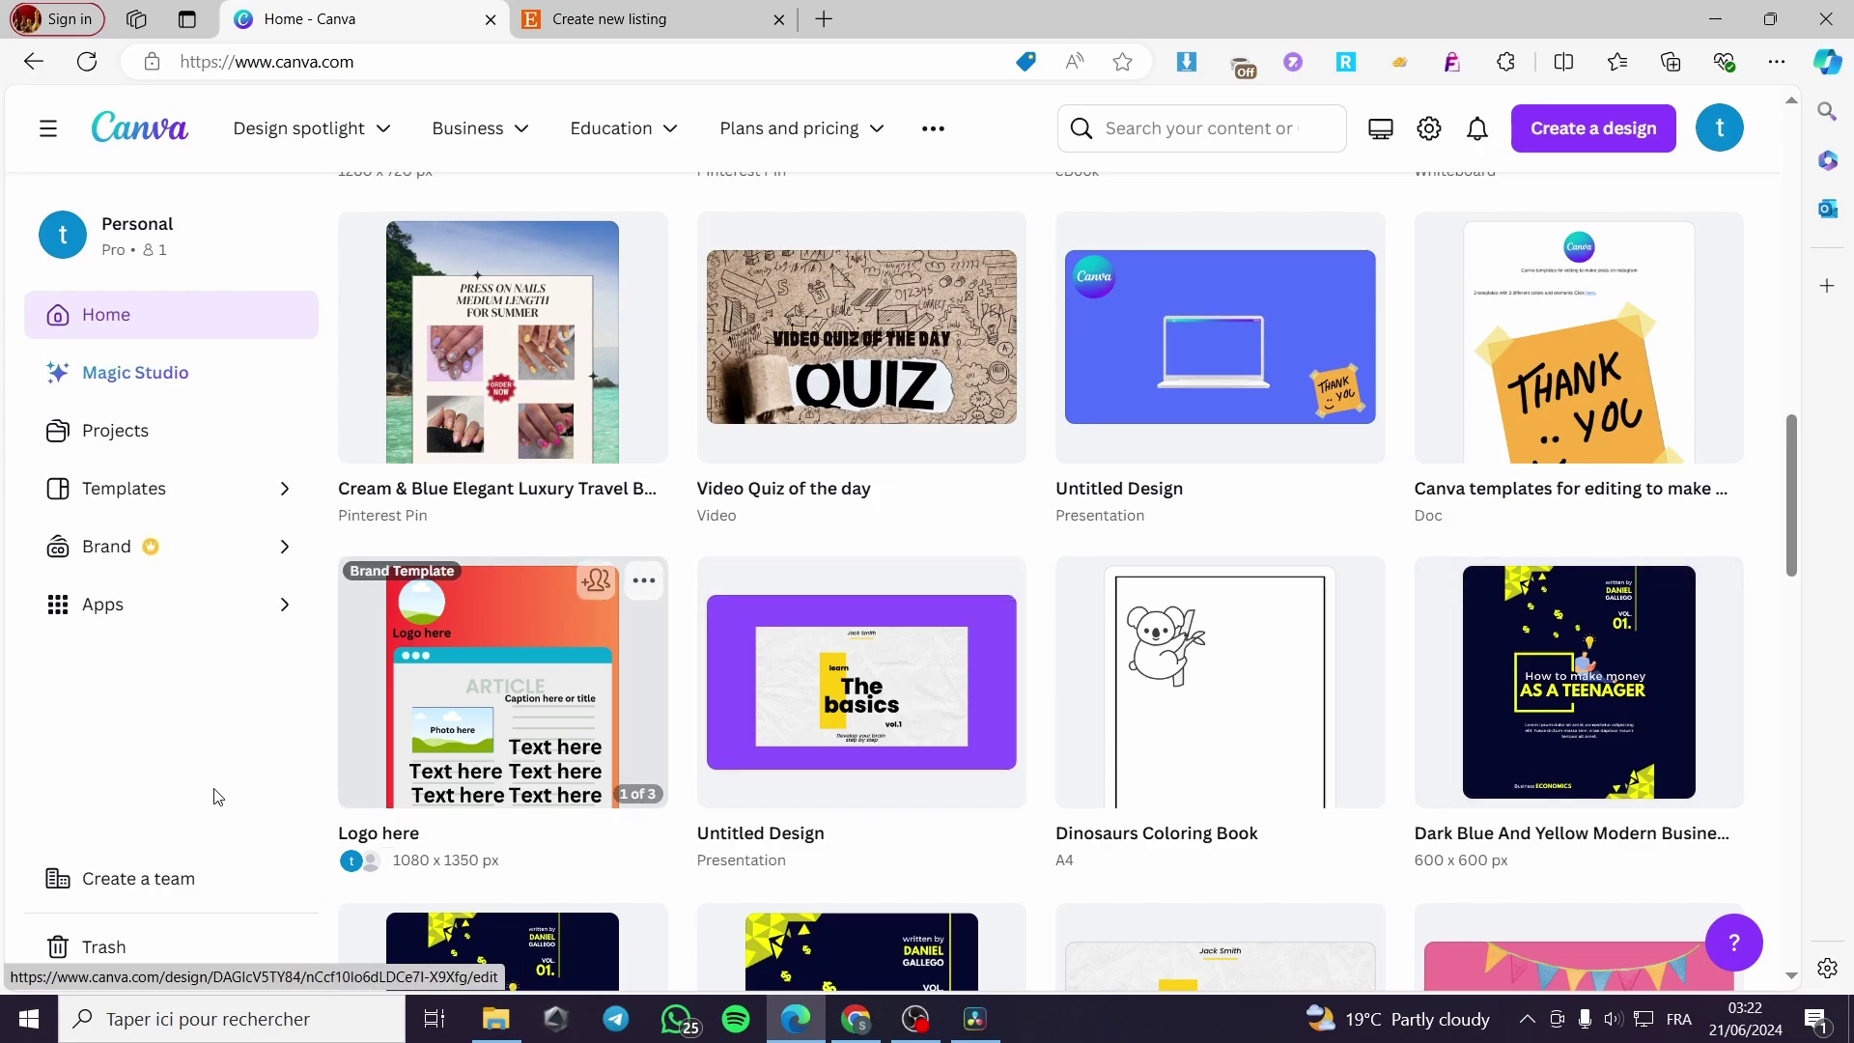
Switch to Canva and open the Logo here brand template from the recent designs
click(644, 580)
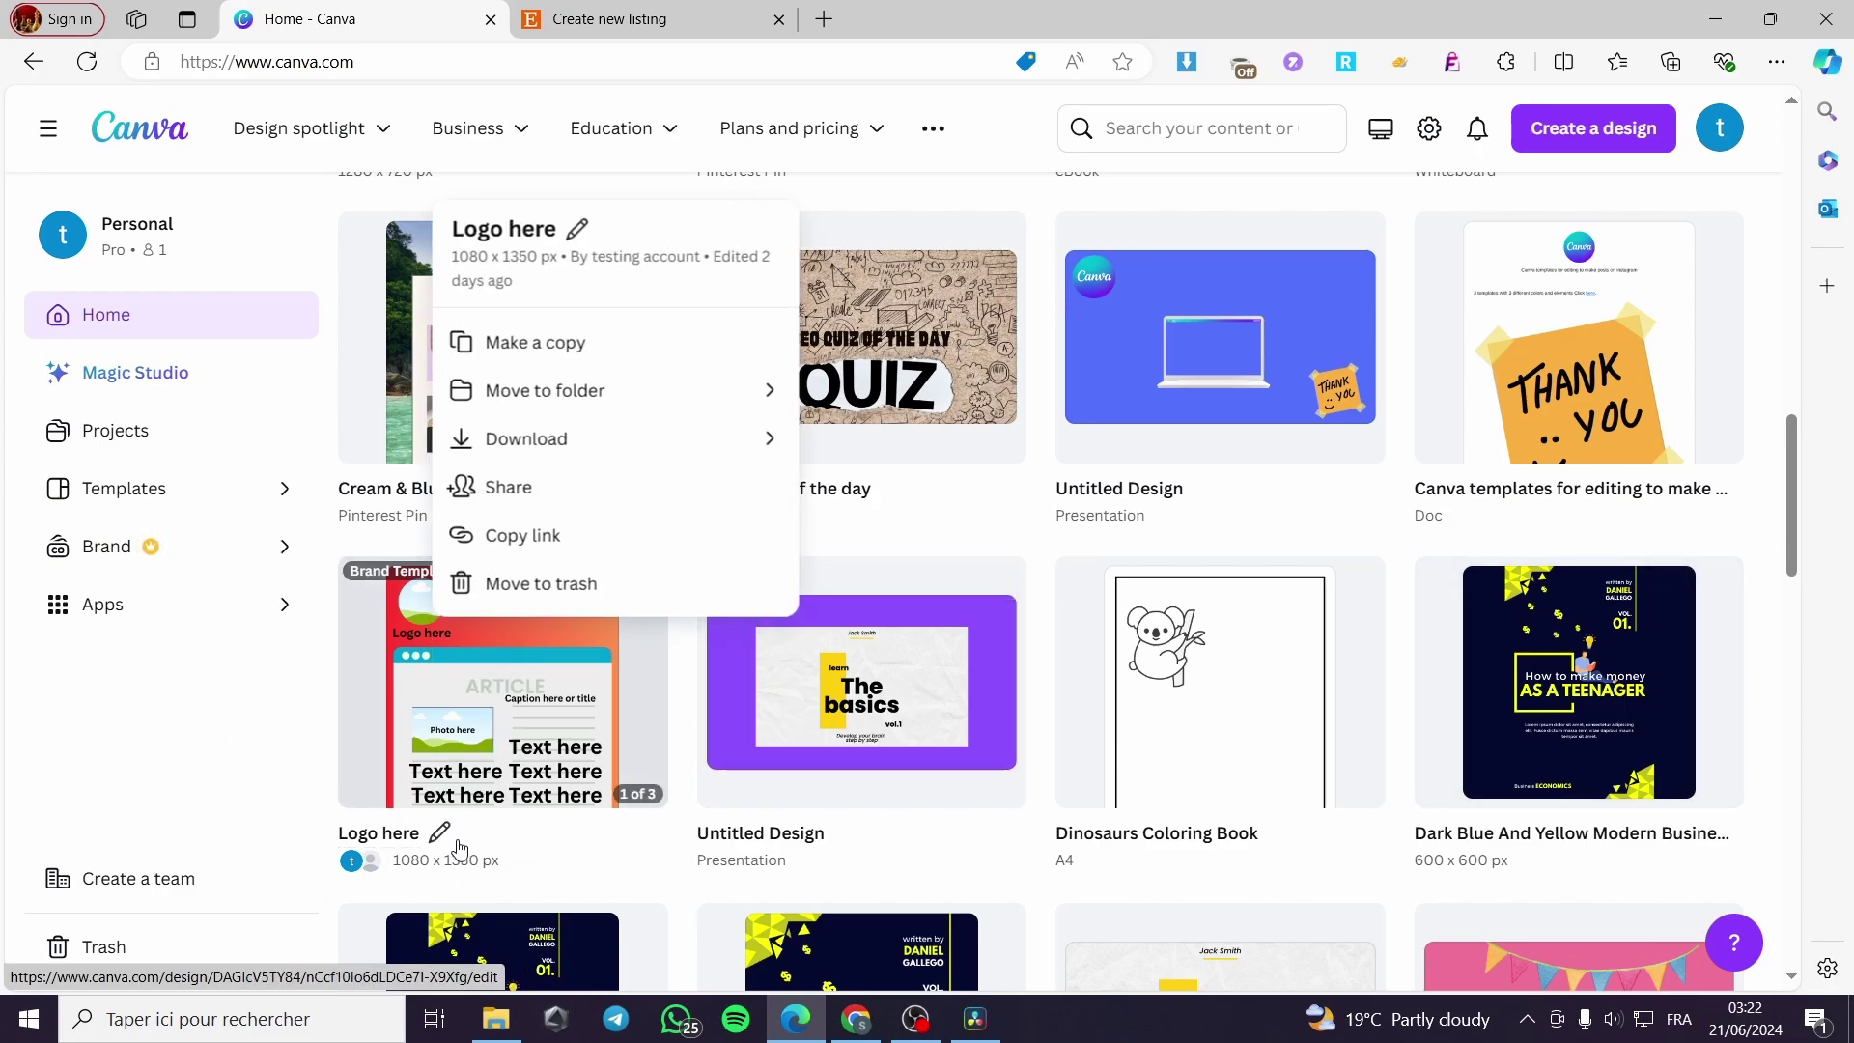
click(267, 757)
click(549, 700)
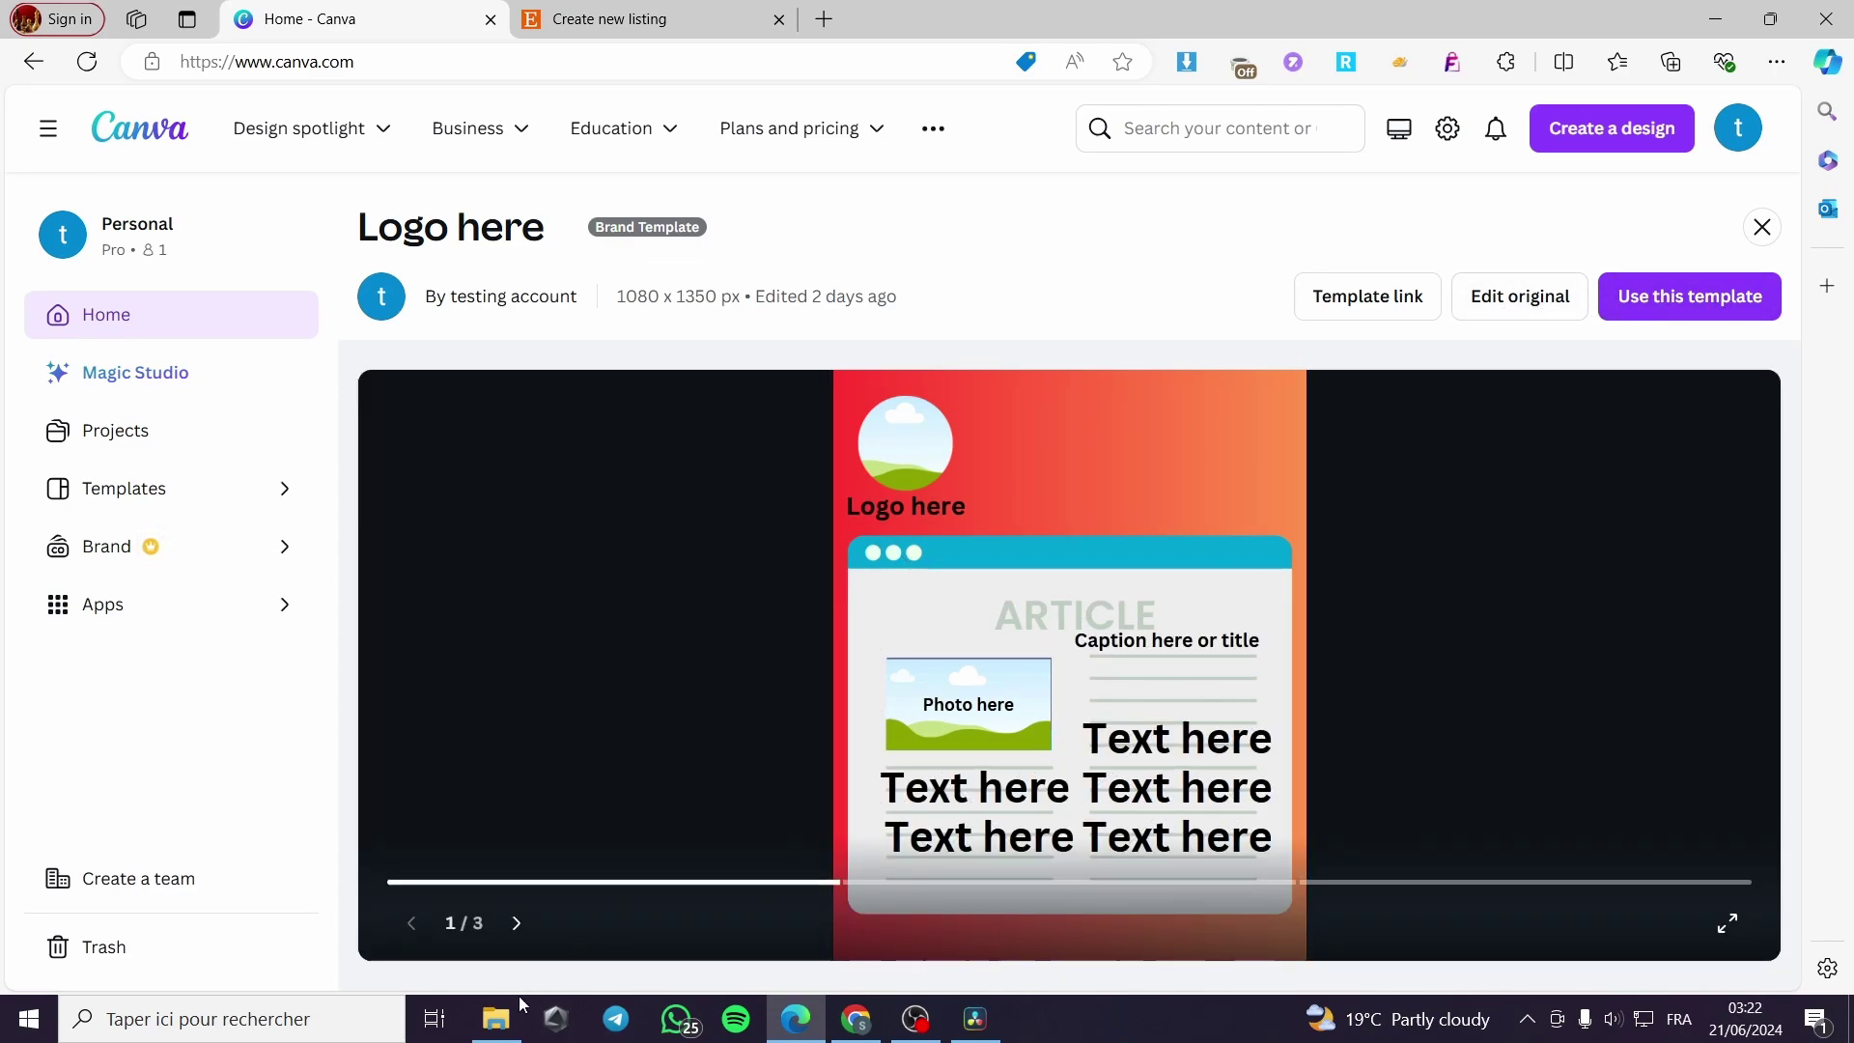
Open the original Logo here design and copy its collaboration link, with access set to Anyone with the link and Can edit
click(515, 926)
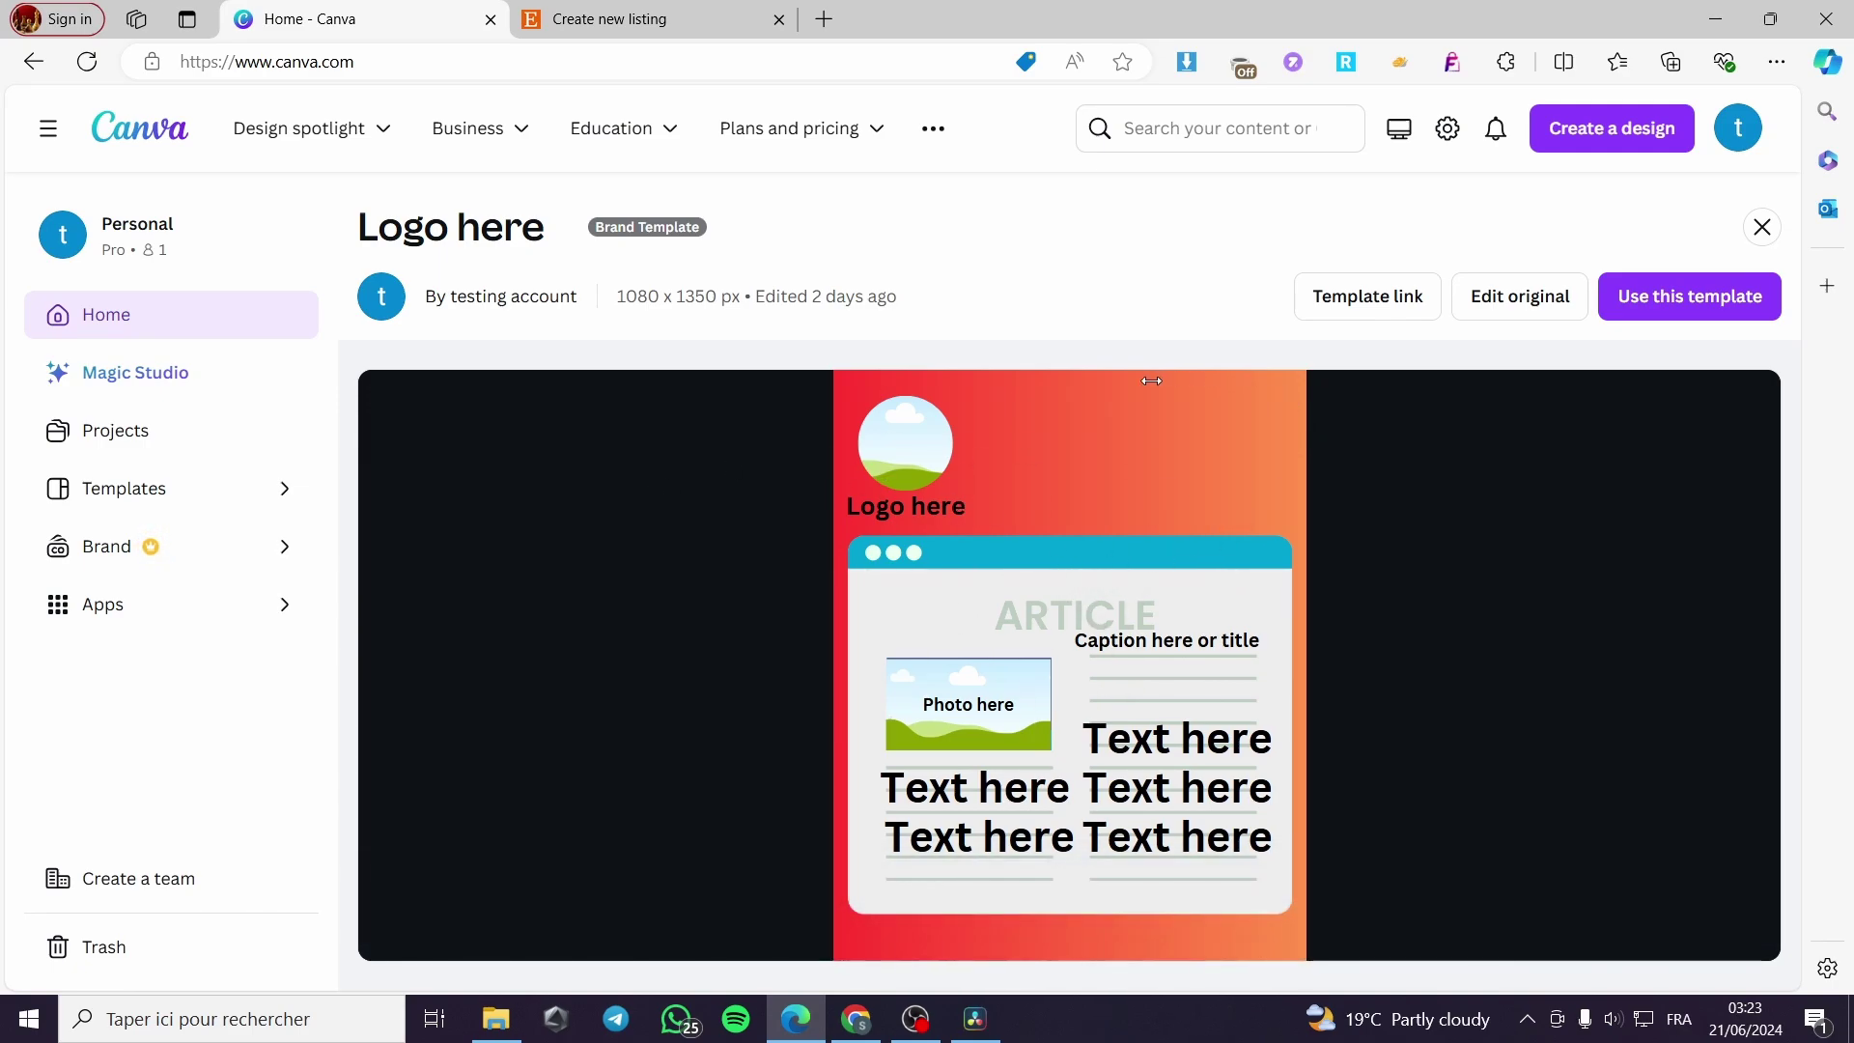
click(1520, 297)
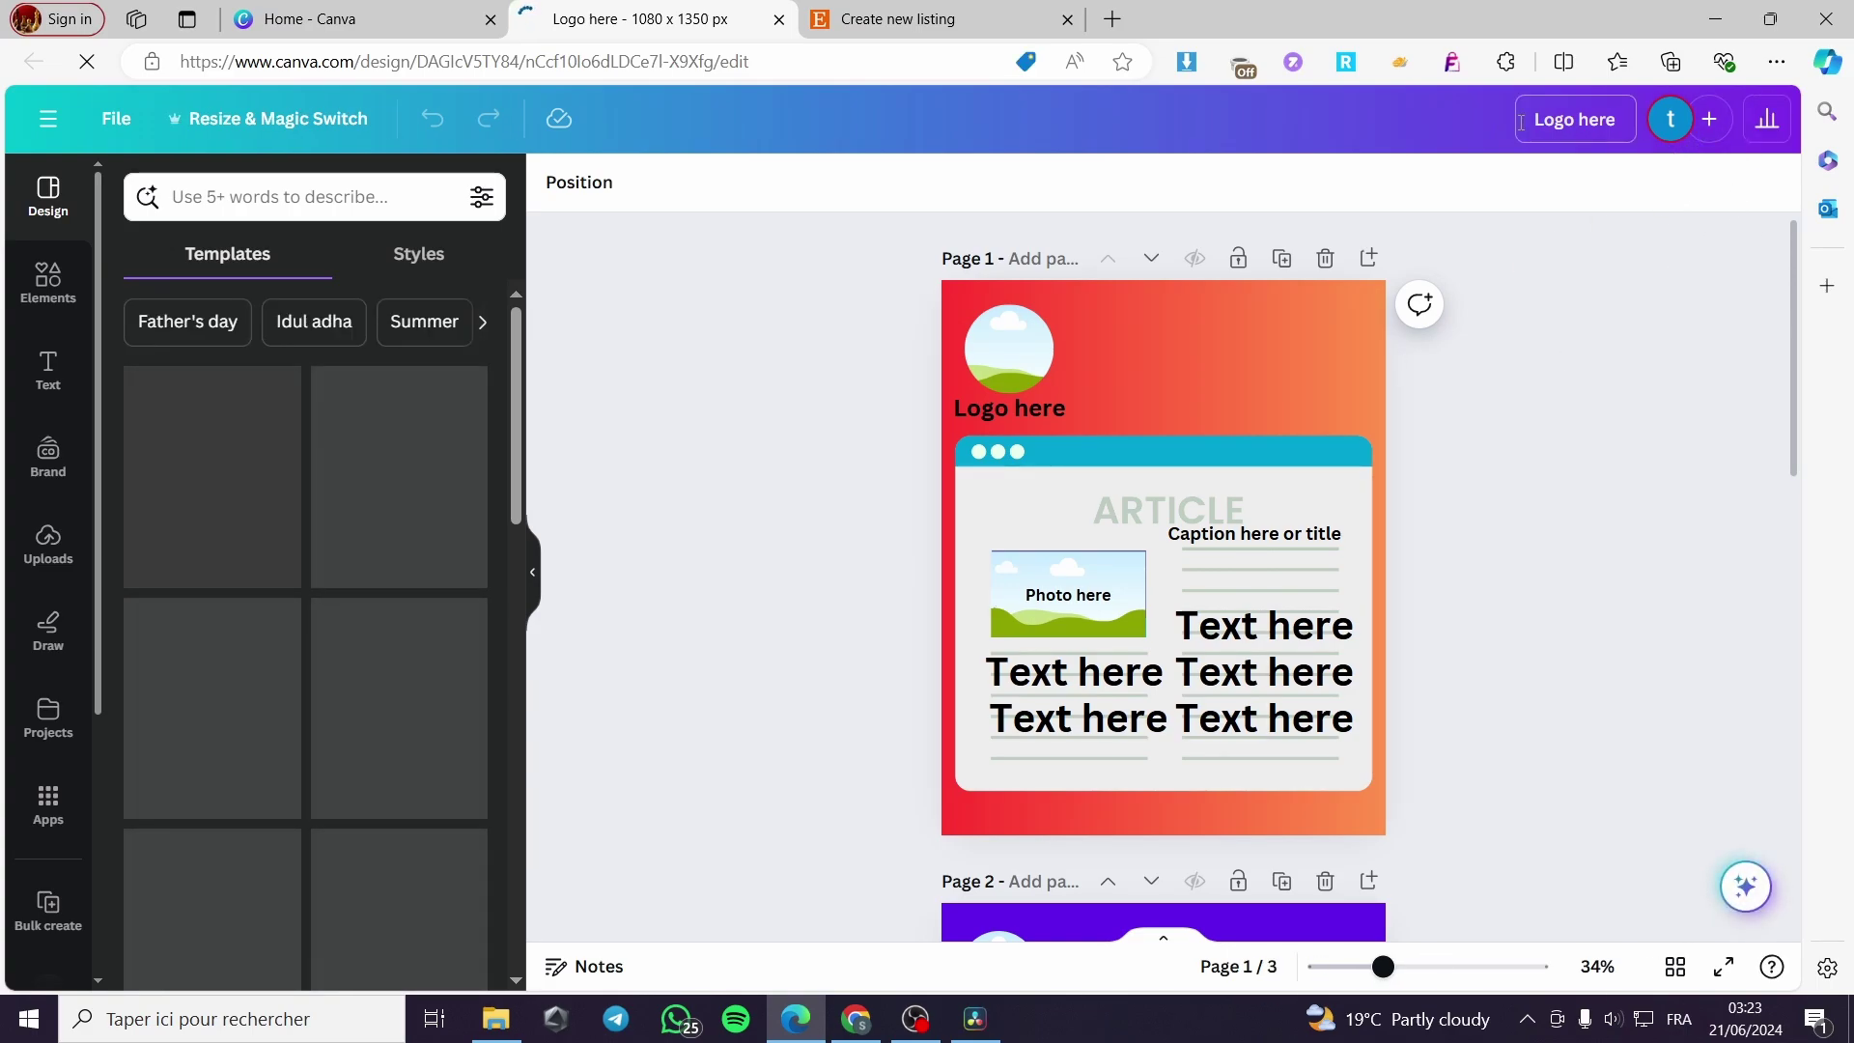
click(1728, 118)
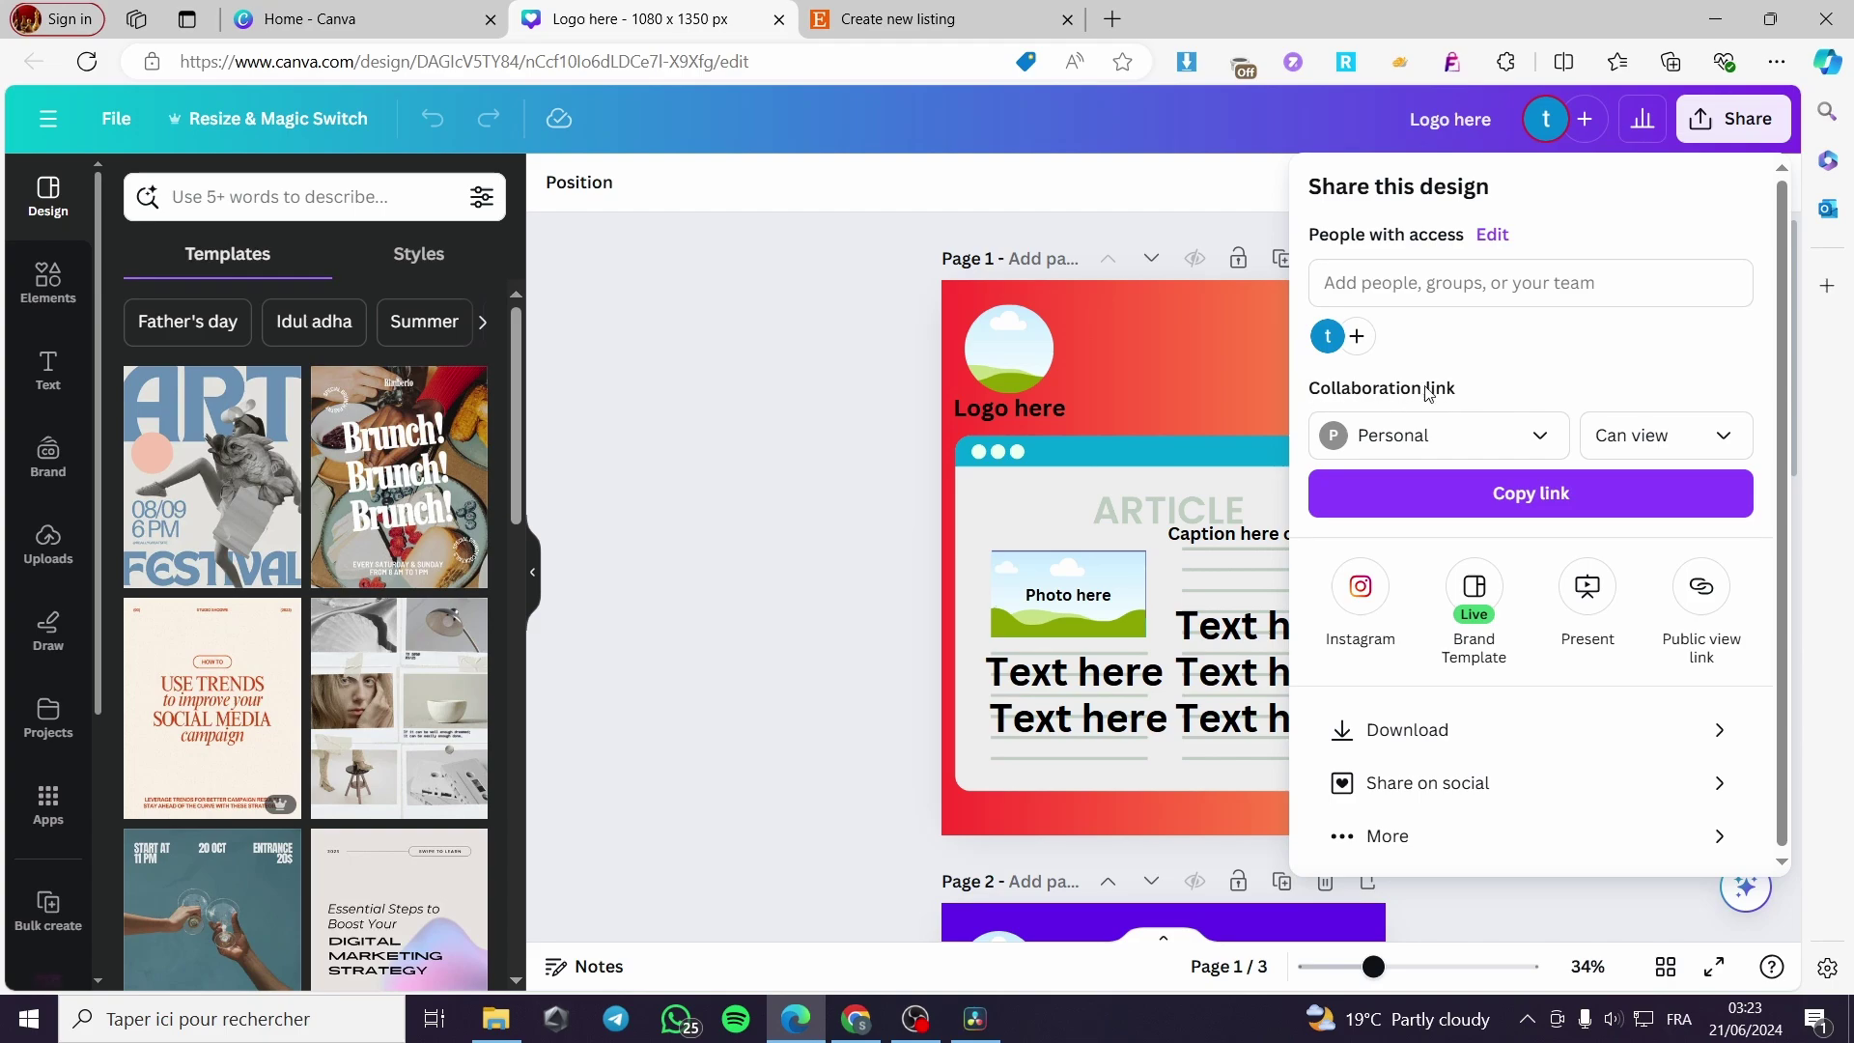
click(1537, 432)
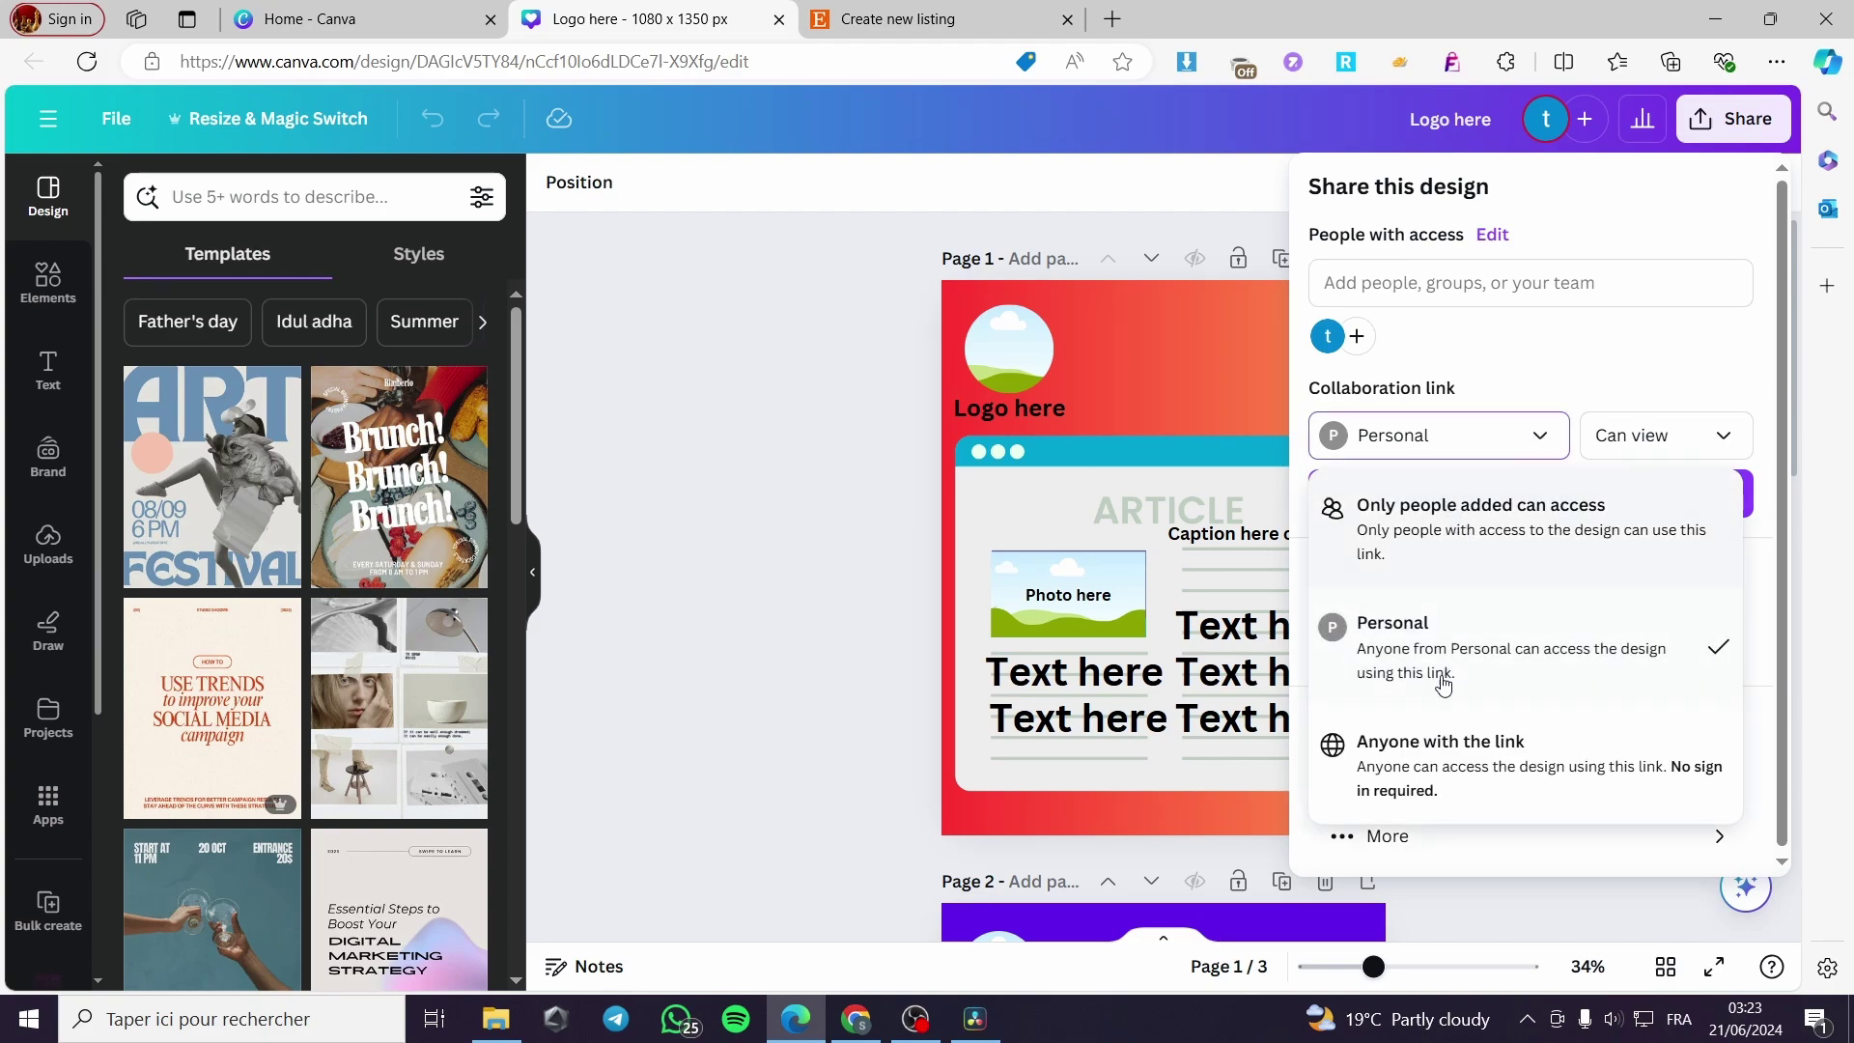
click(1411, 763)
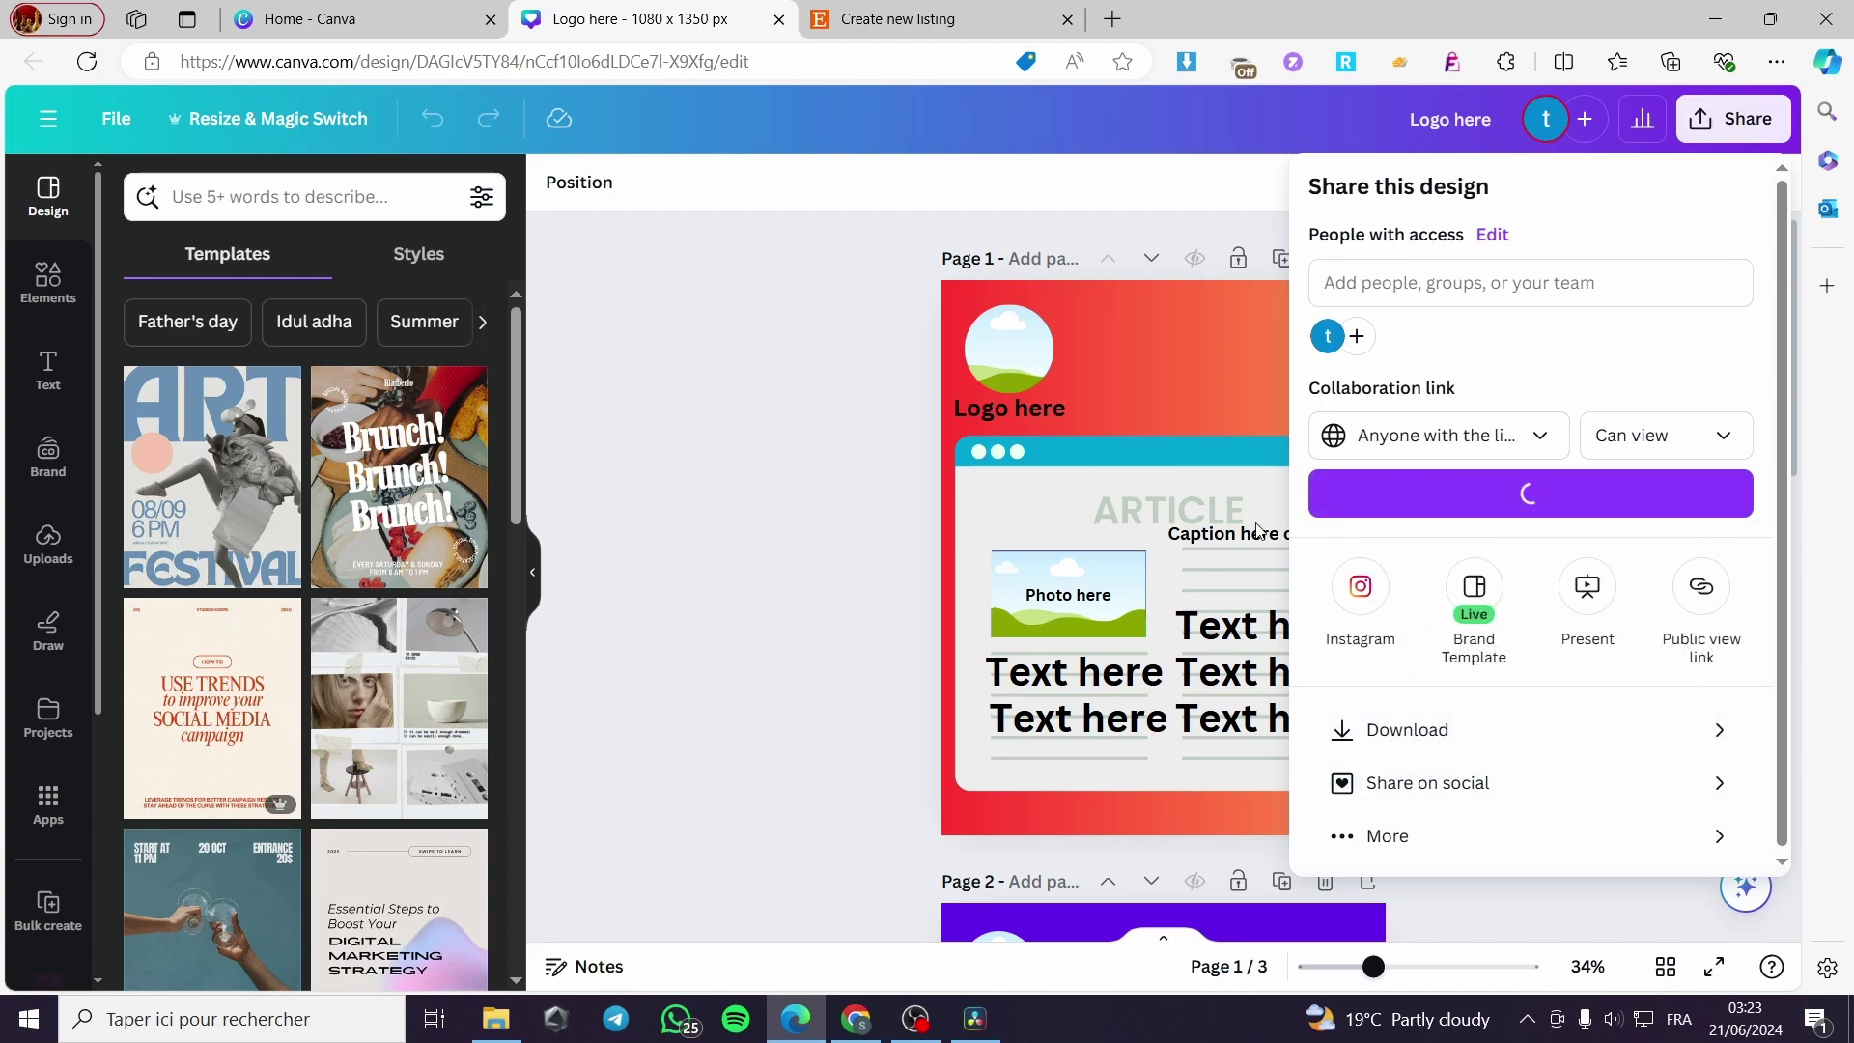
click(1714, 450)
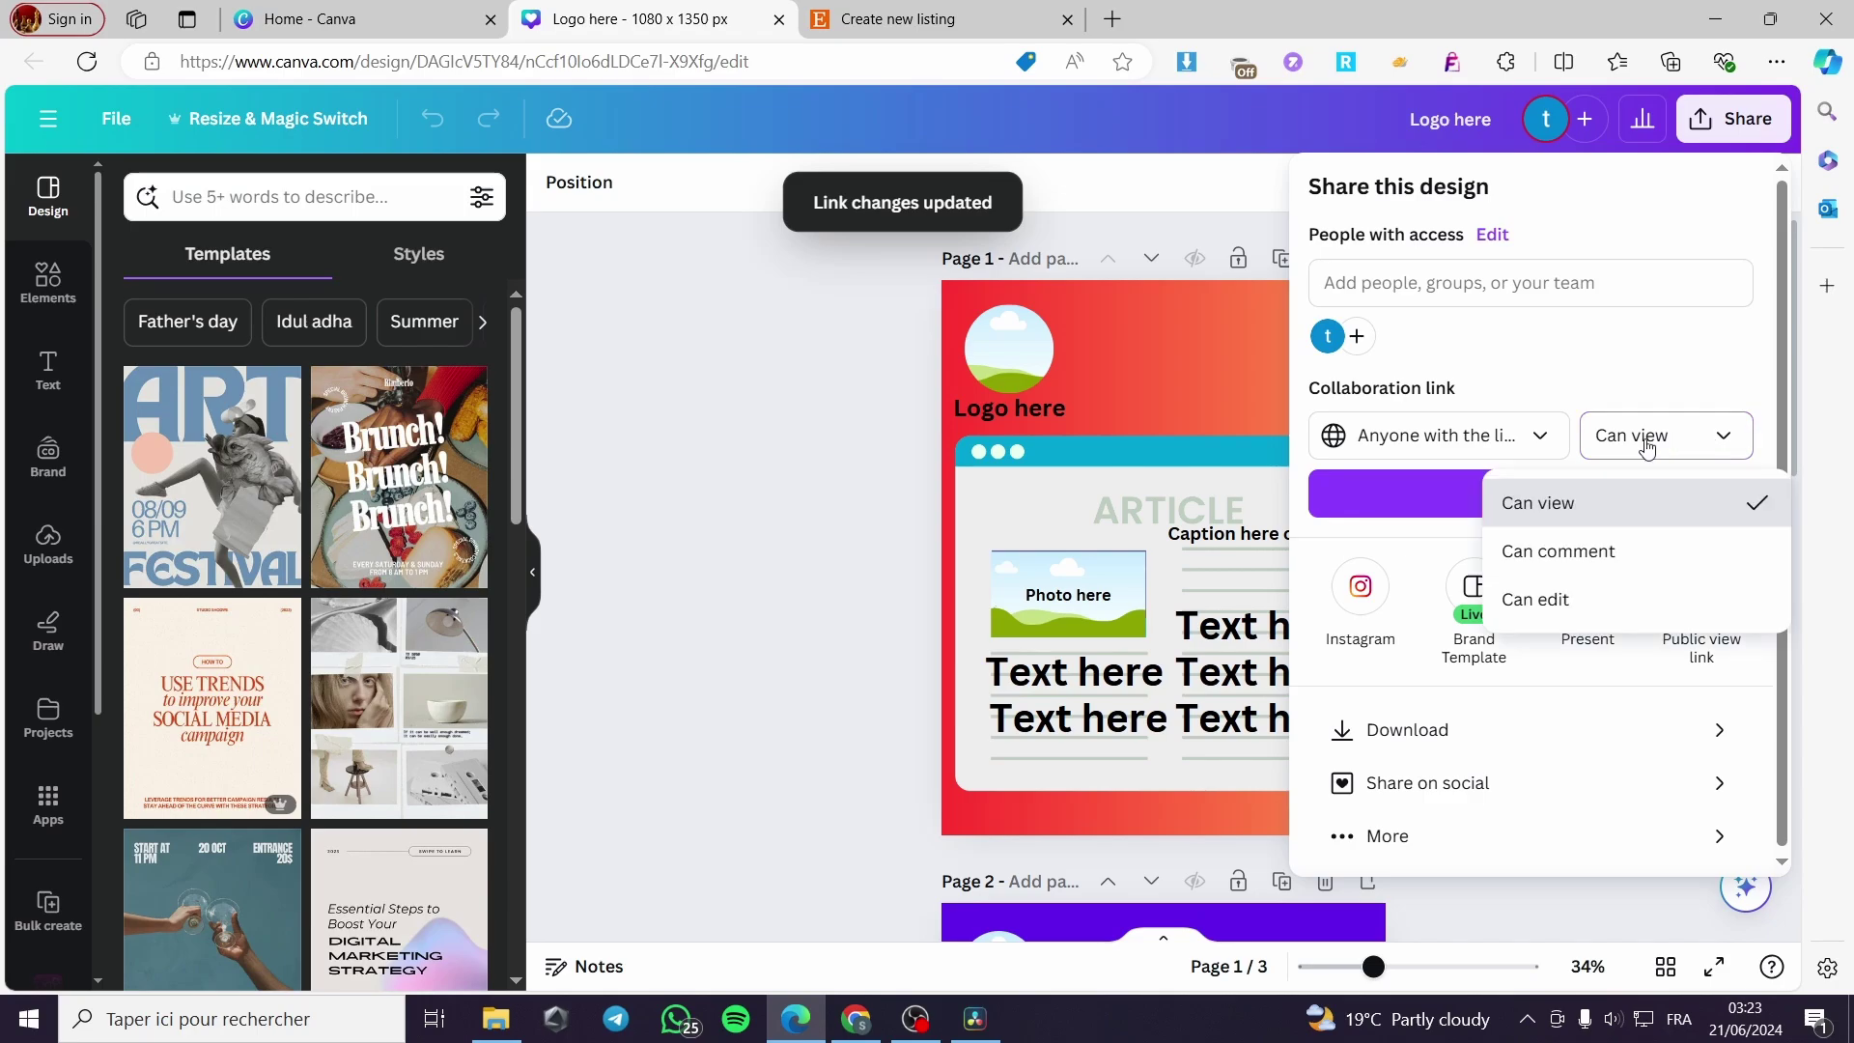
click(1591, 605)
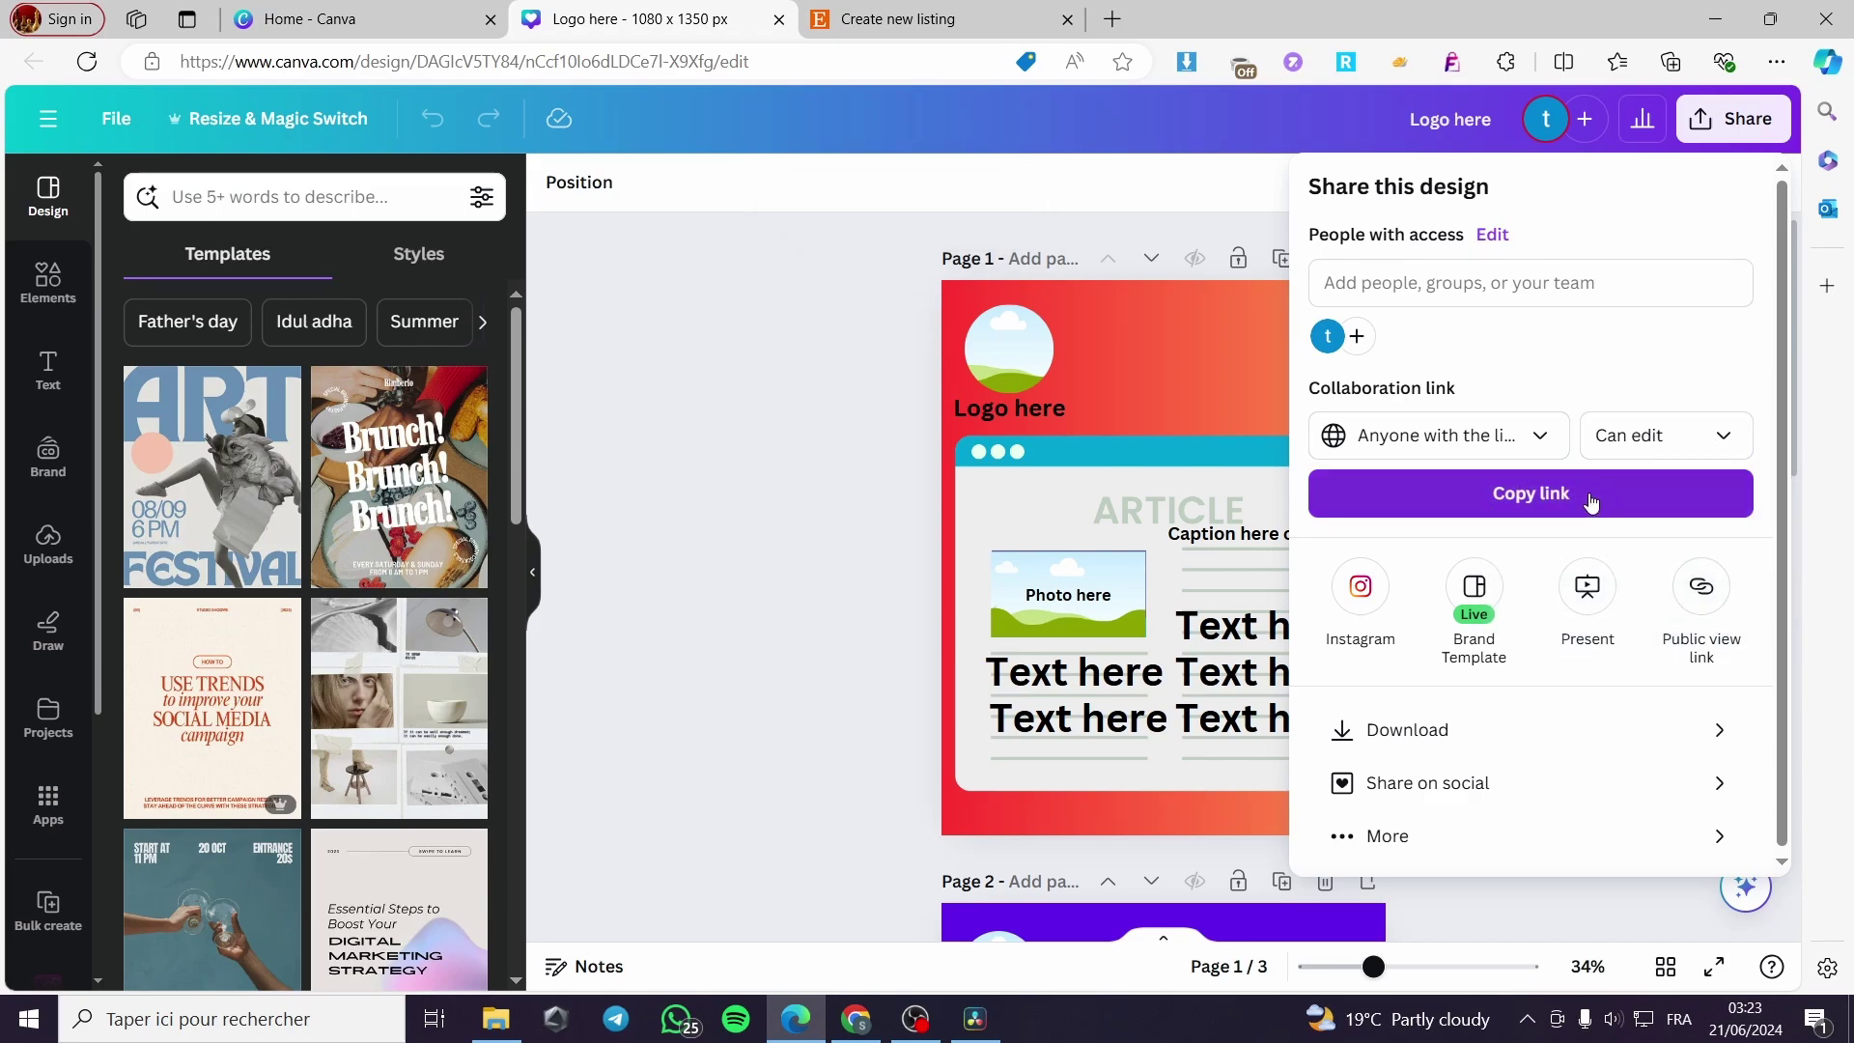
click(1591, 500)
Open the Canva templates for editing to make posts on instagram doc from the recent designs
click(418, 18)
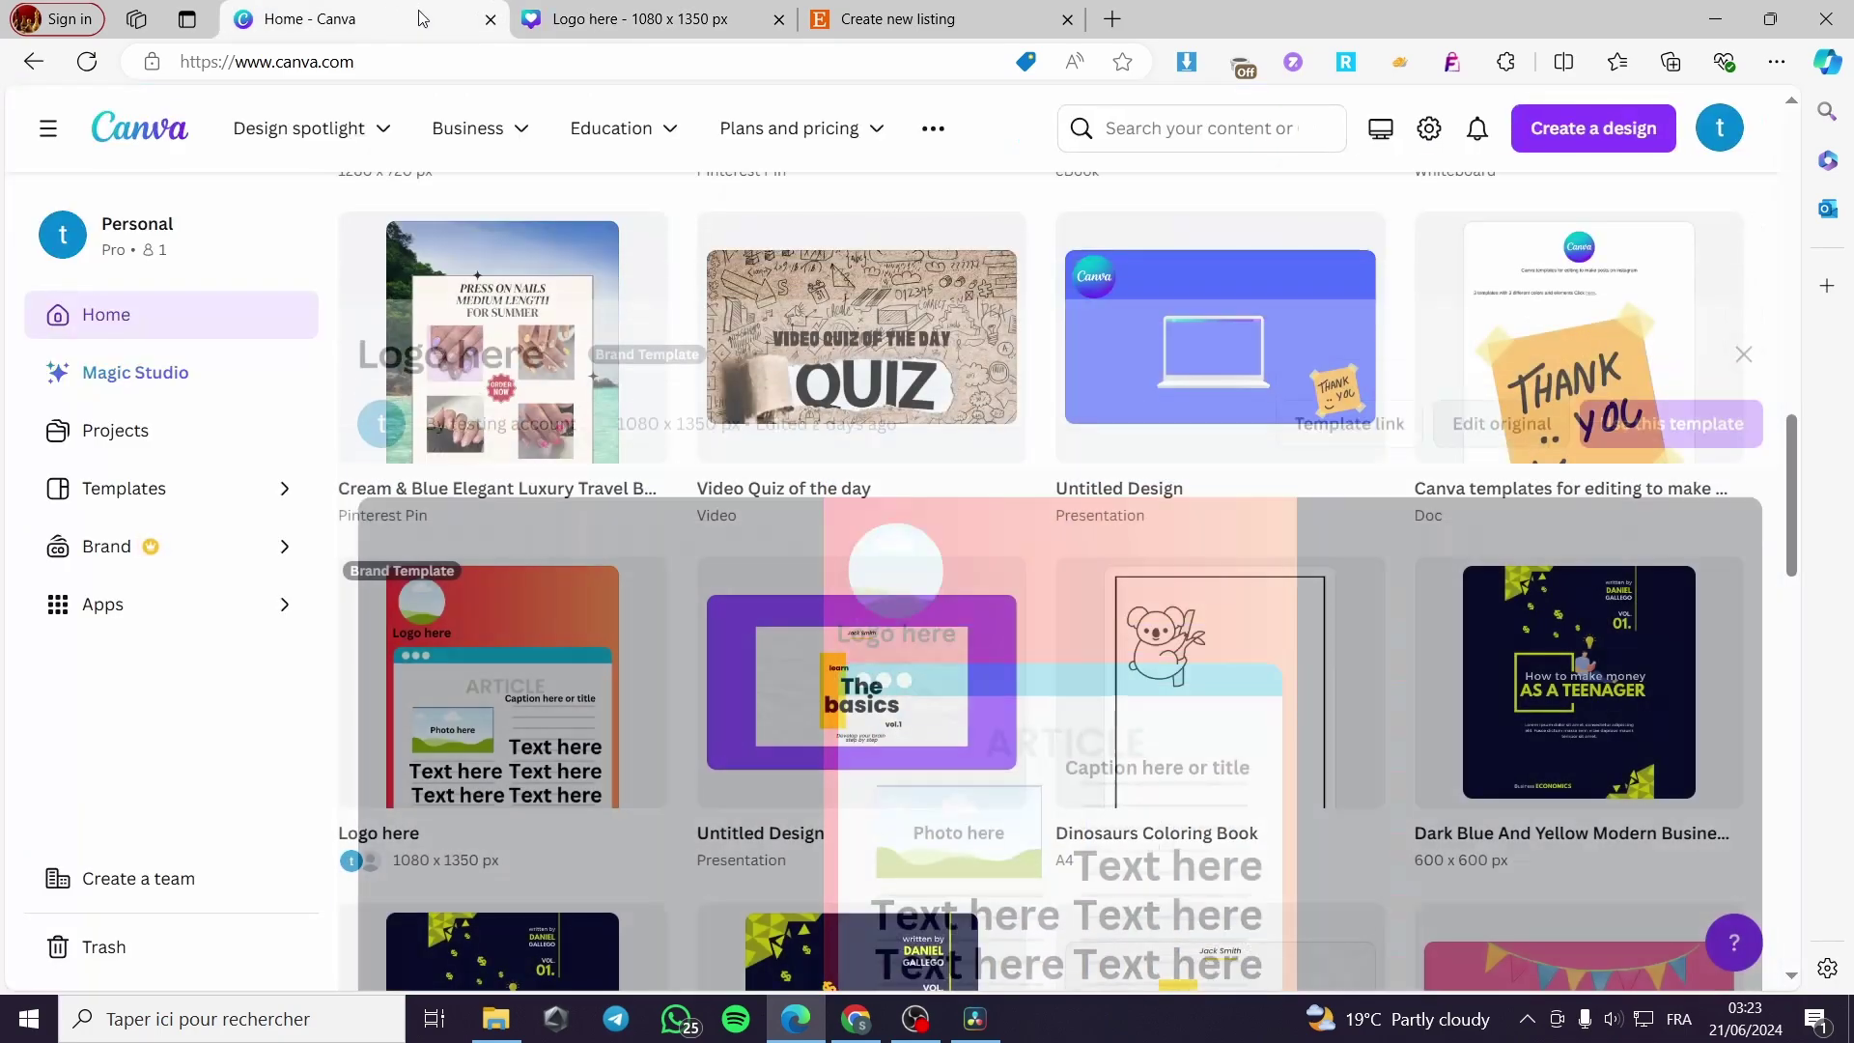
scroll(1109, 599, down, 1)
scroll(1299, 606, up, 3)
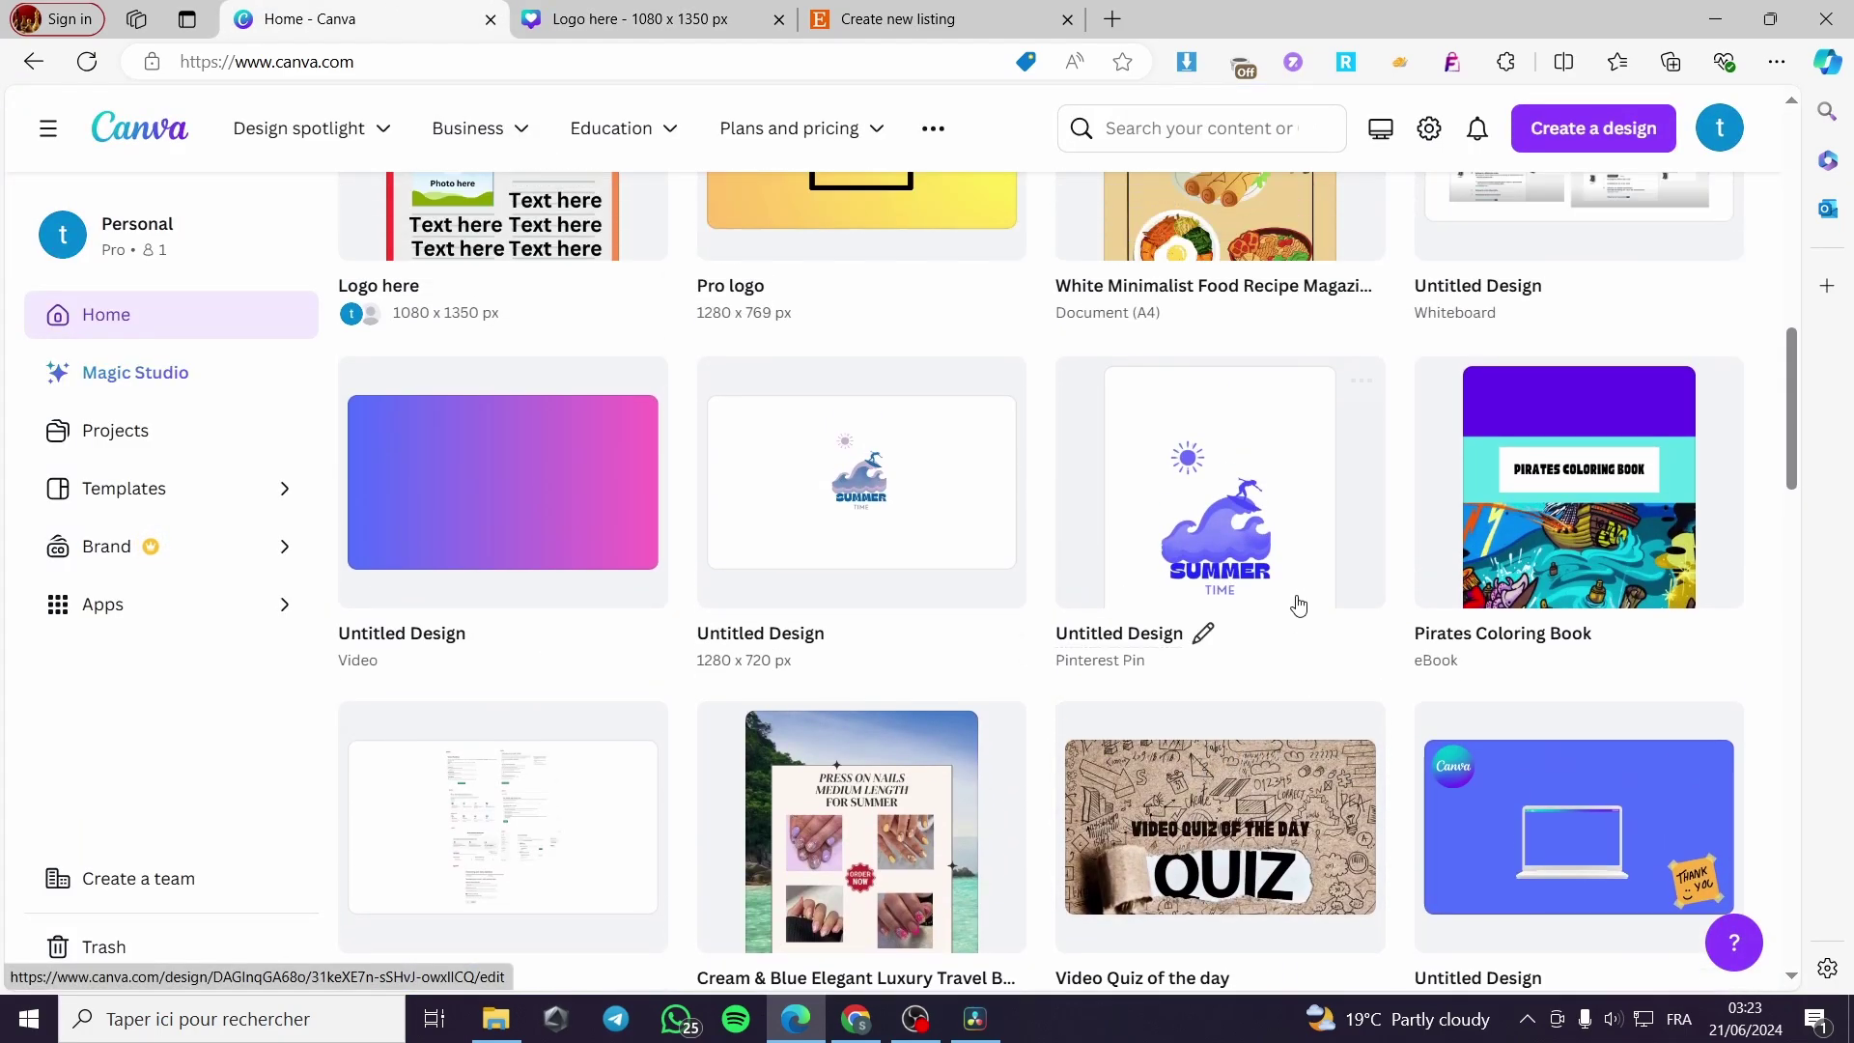
scroll(1299, 606, up, 5)
scroll(1564, 662, down, 6)
scroll(858, 547, up, 5)
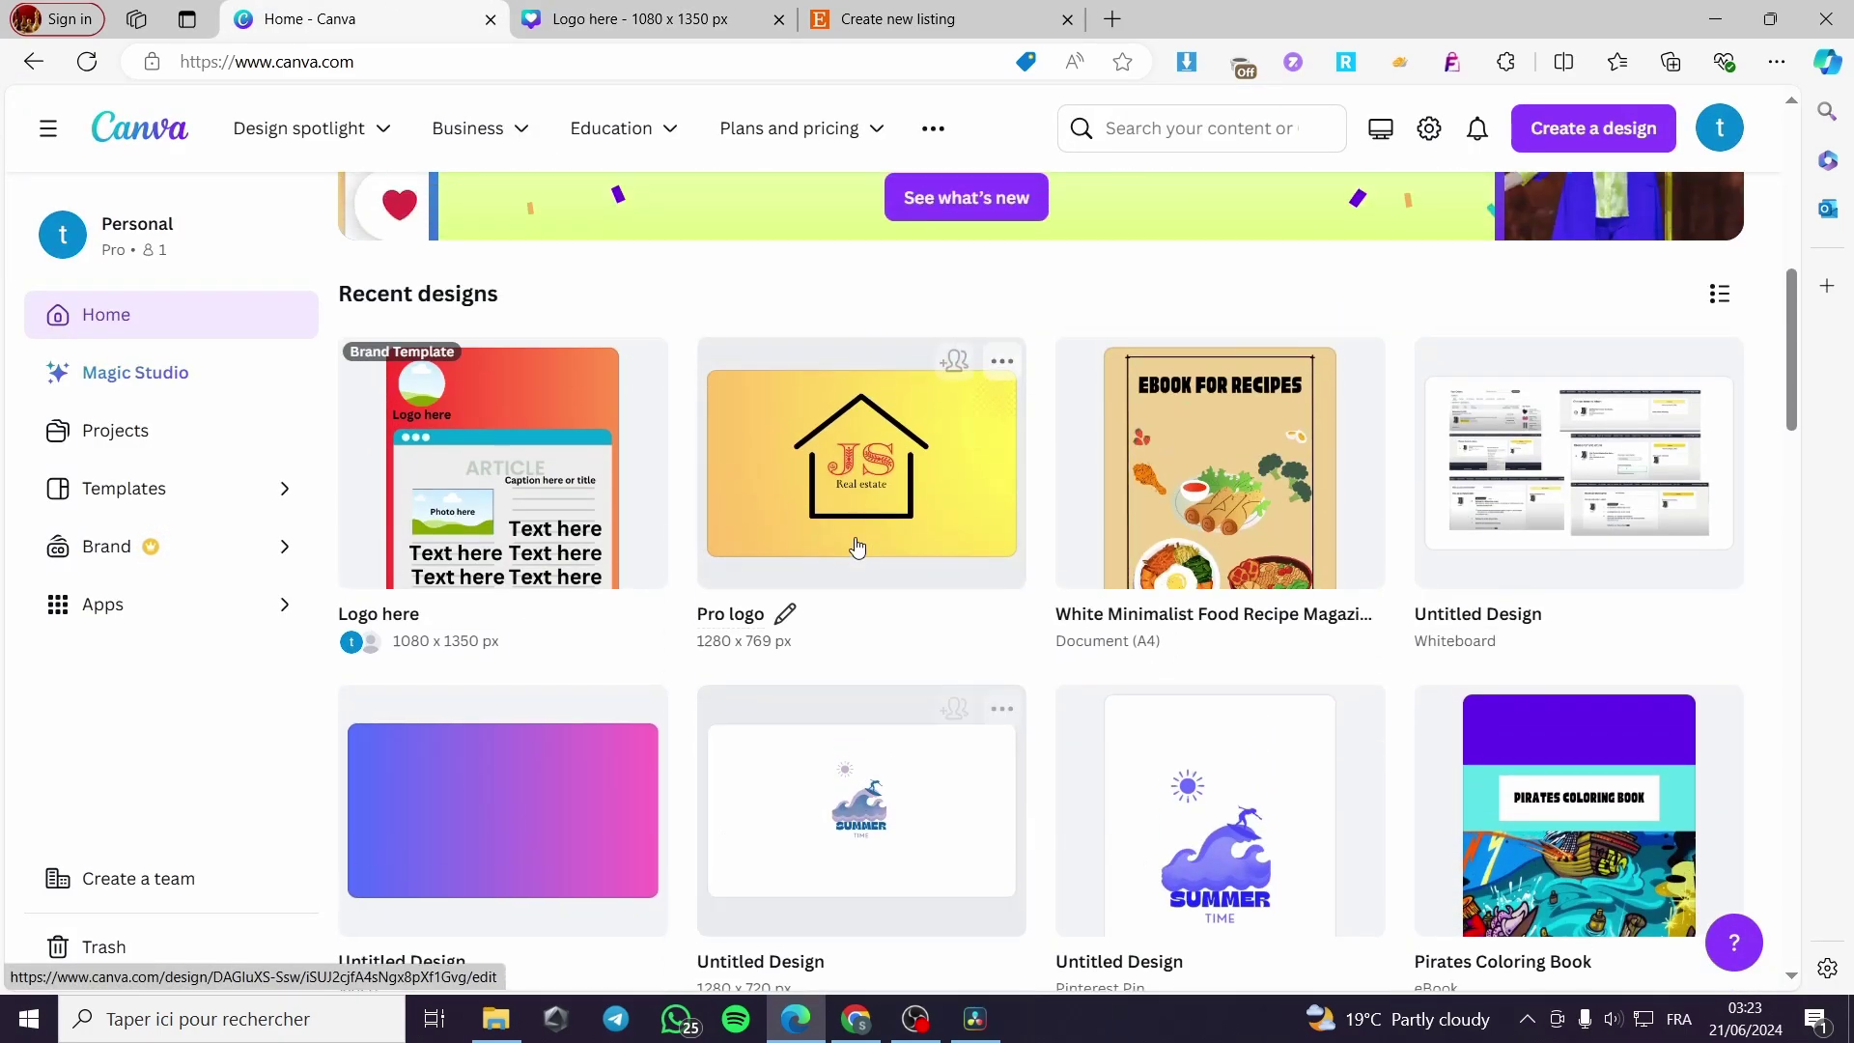
scroll(857, 548, down, 8)
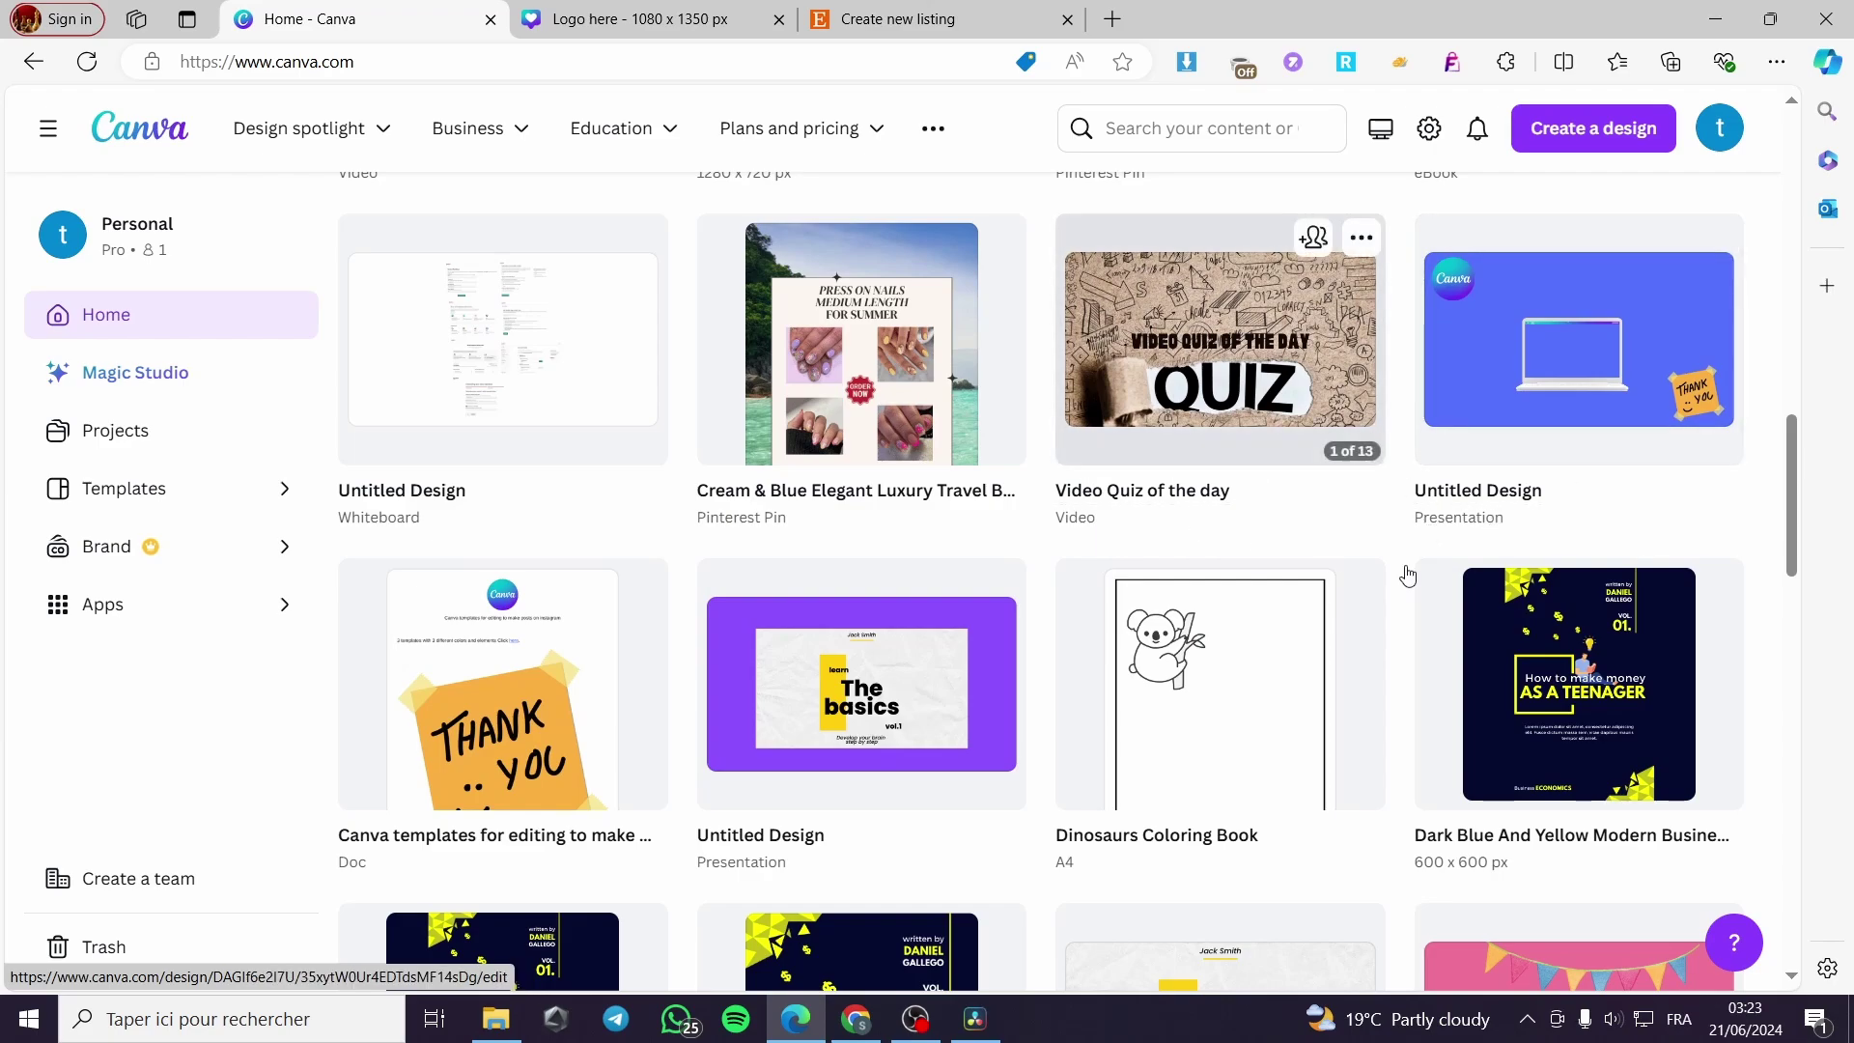
scroll(1171, 589, down, 2)
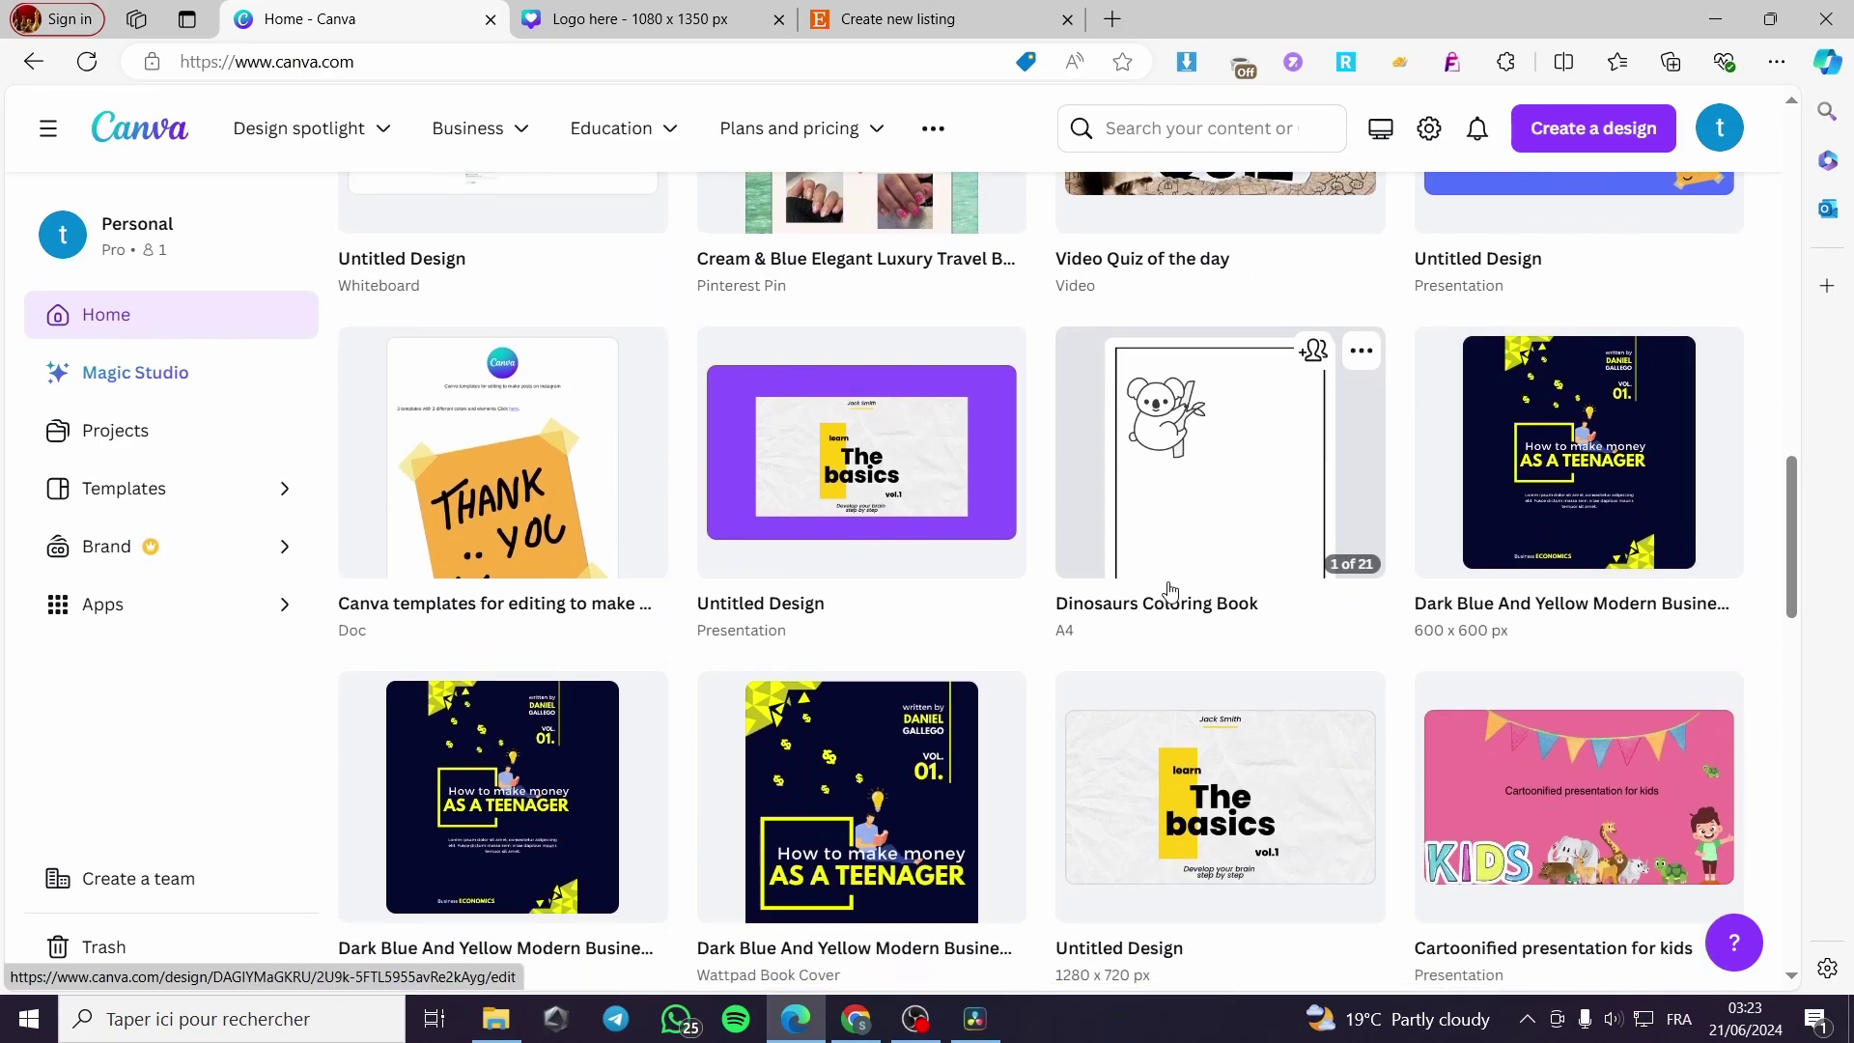
click(597, 386)
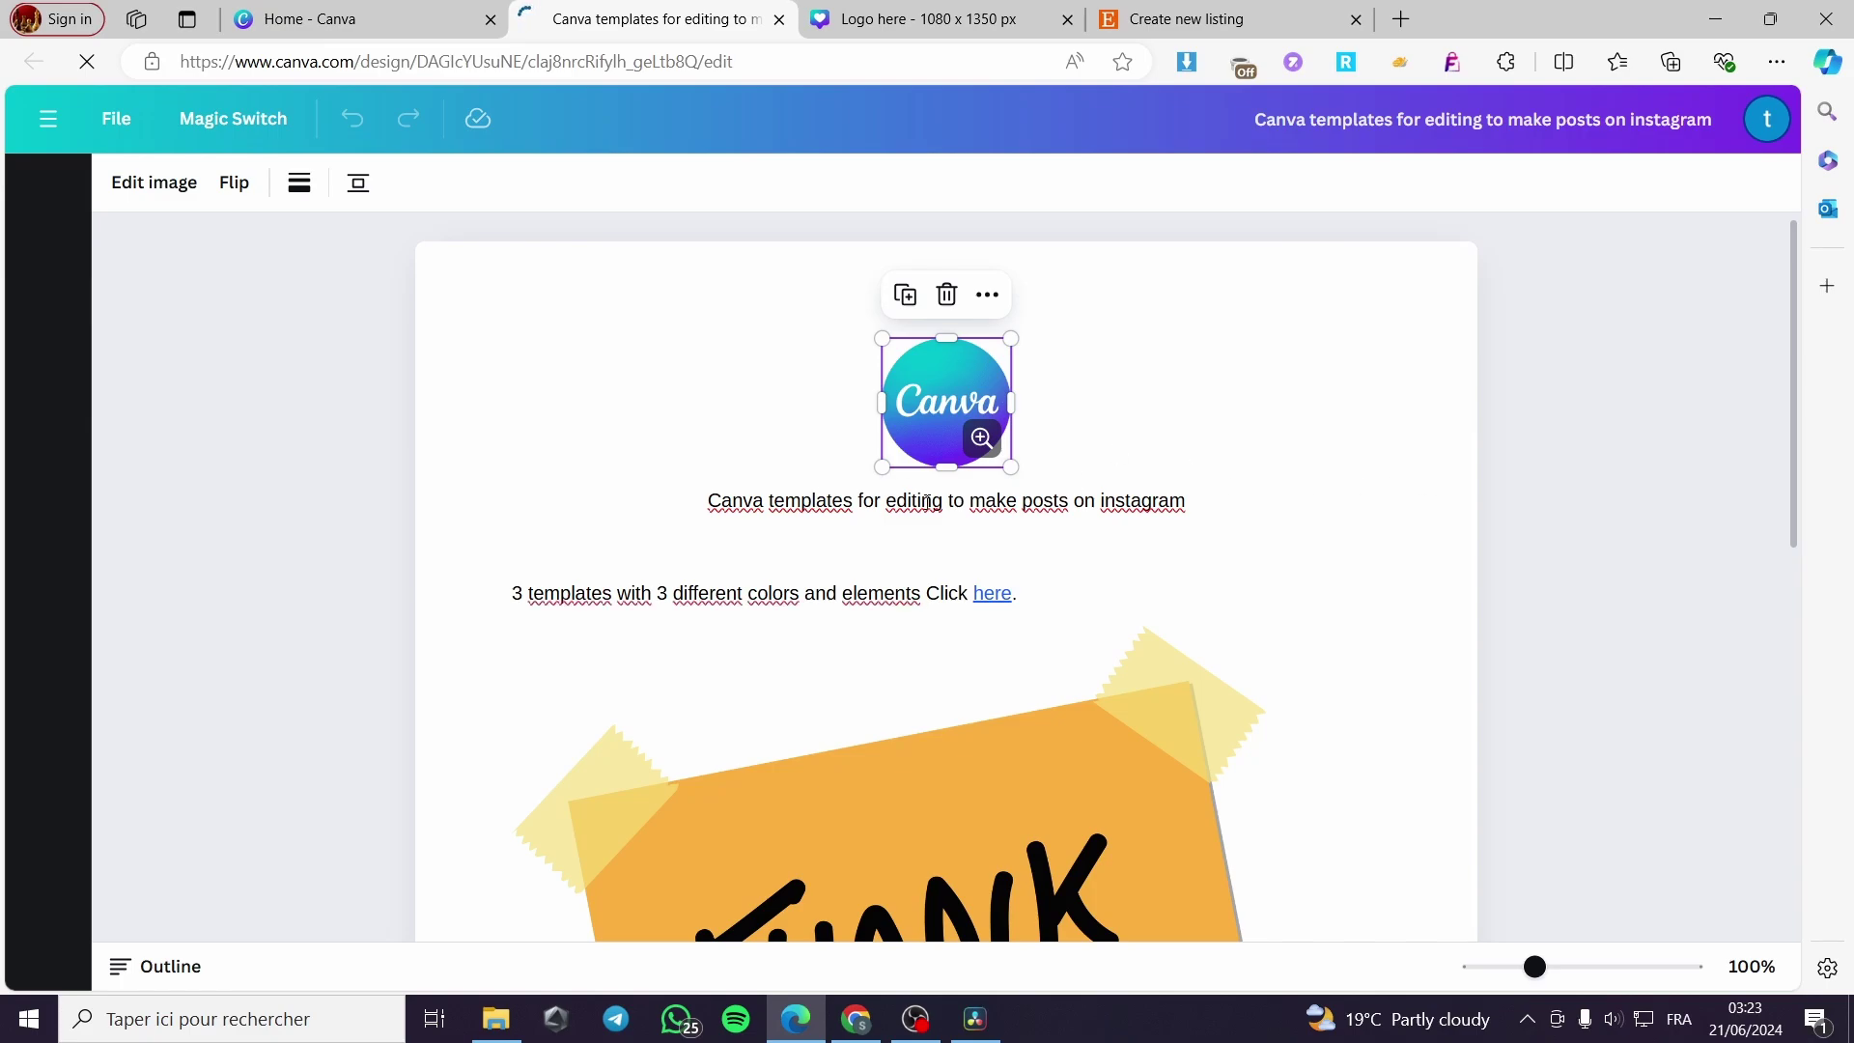
scroll(807, 397, down, 1)
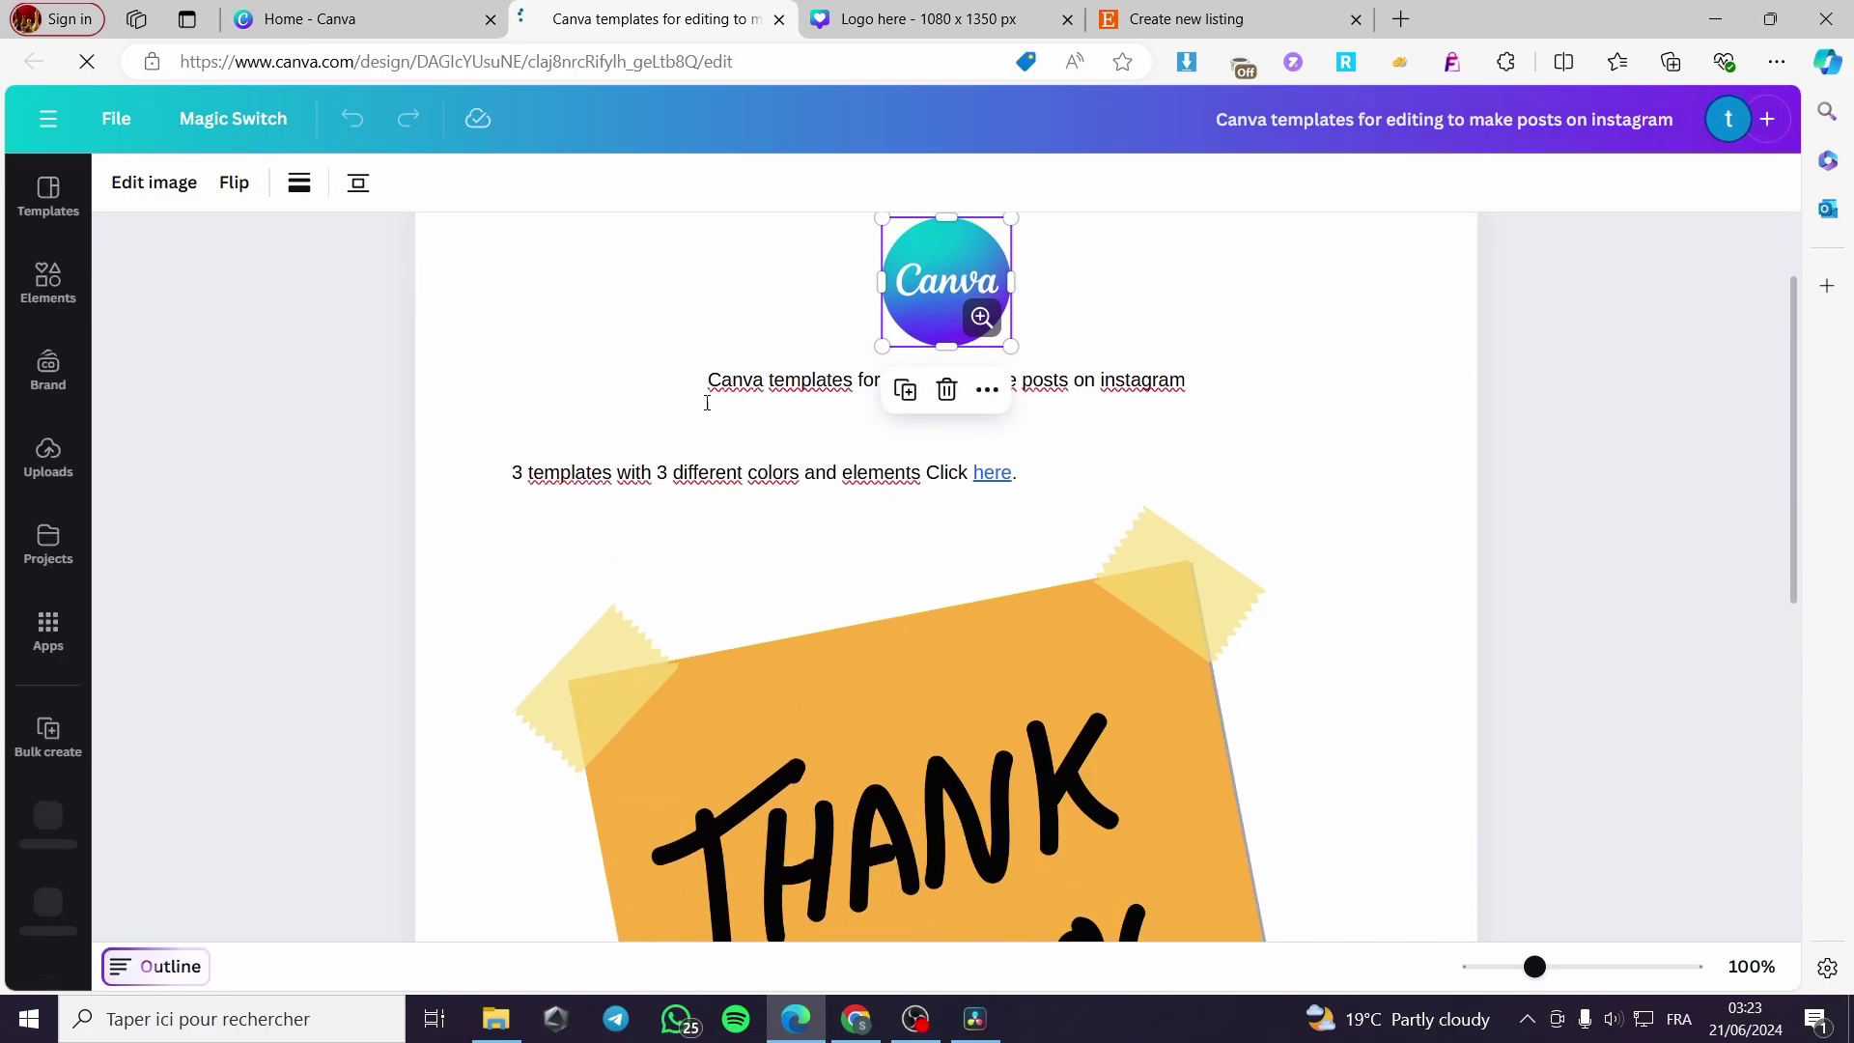
Retype the word "here" in the doc's templates line and link it to the copied design URL
click(795, 410)
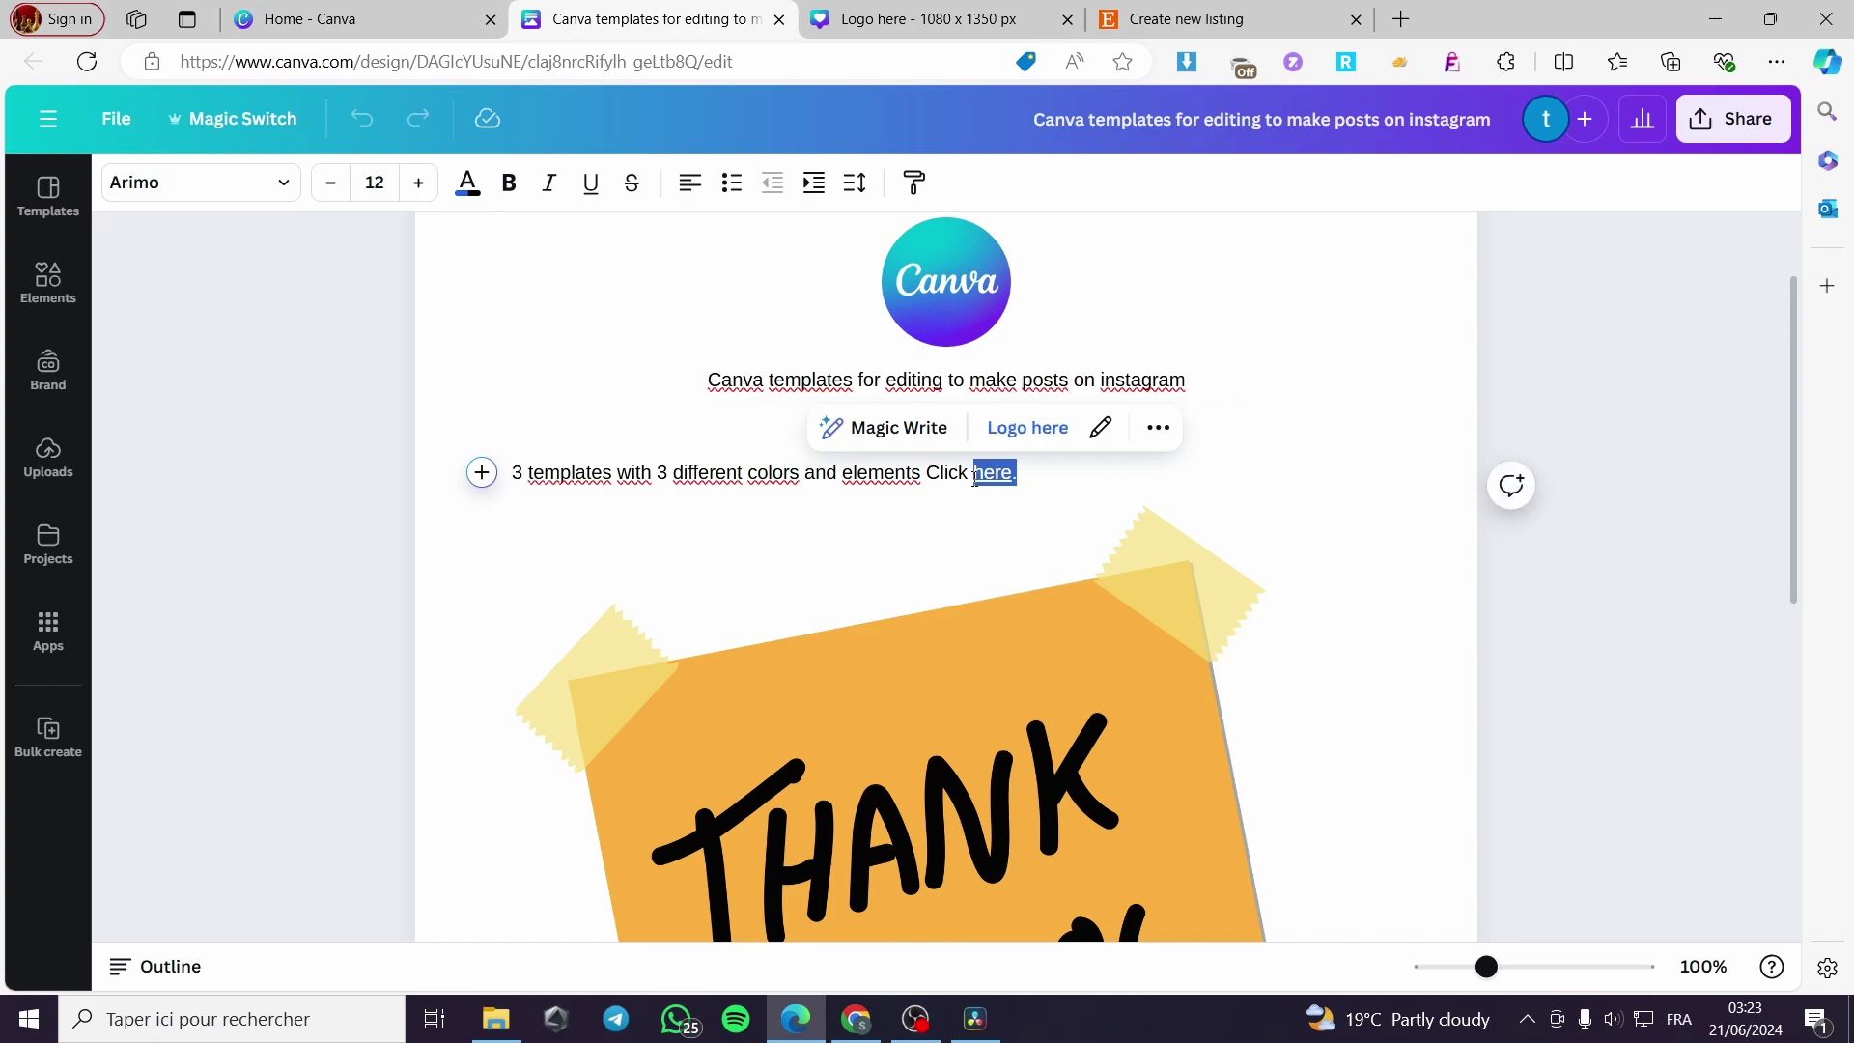
key(BackSpace)
text(h)
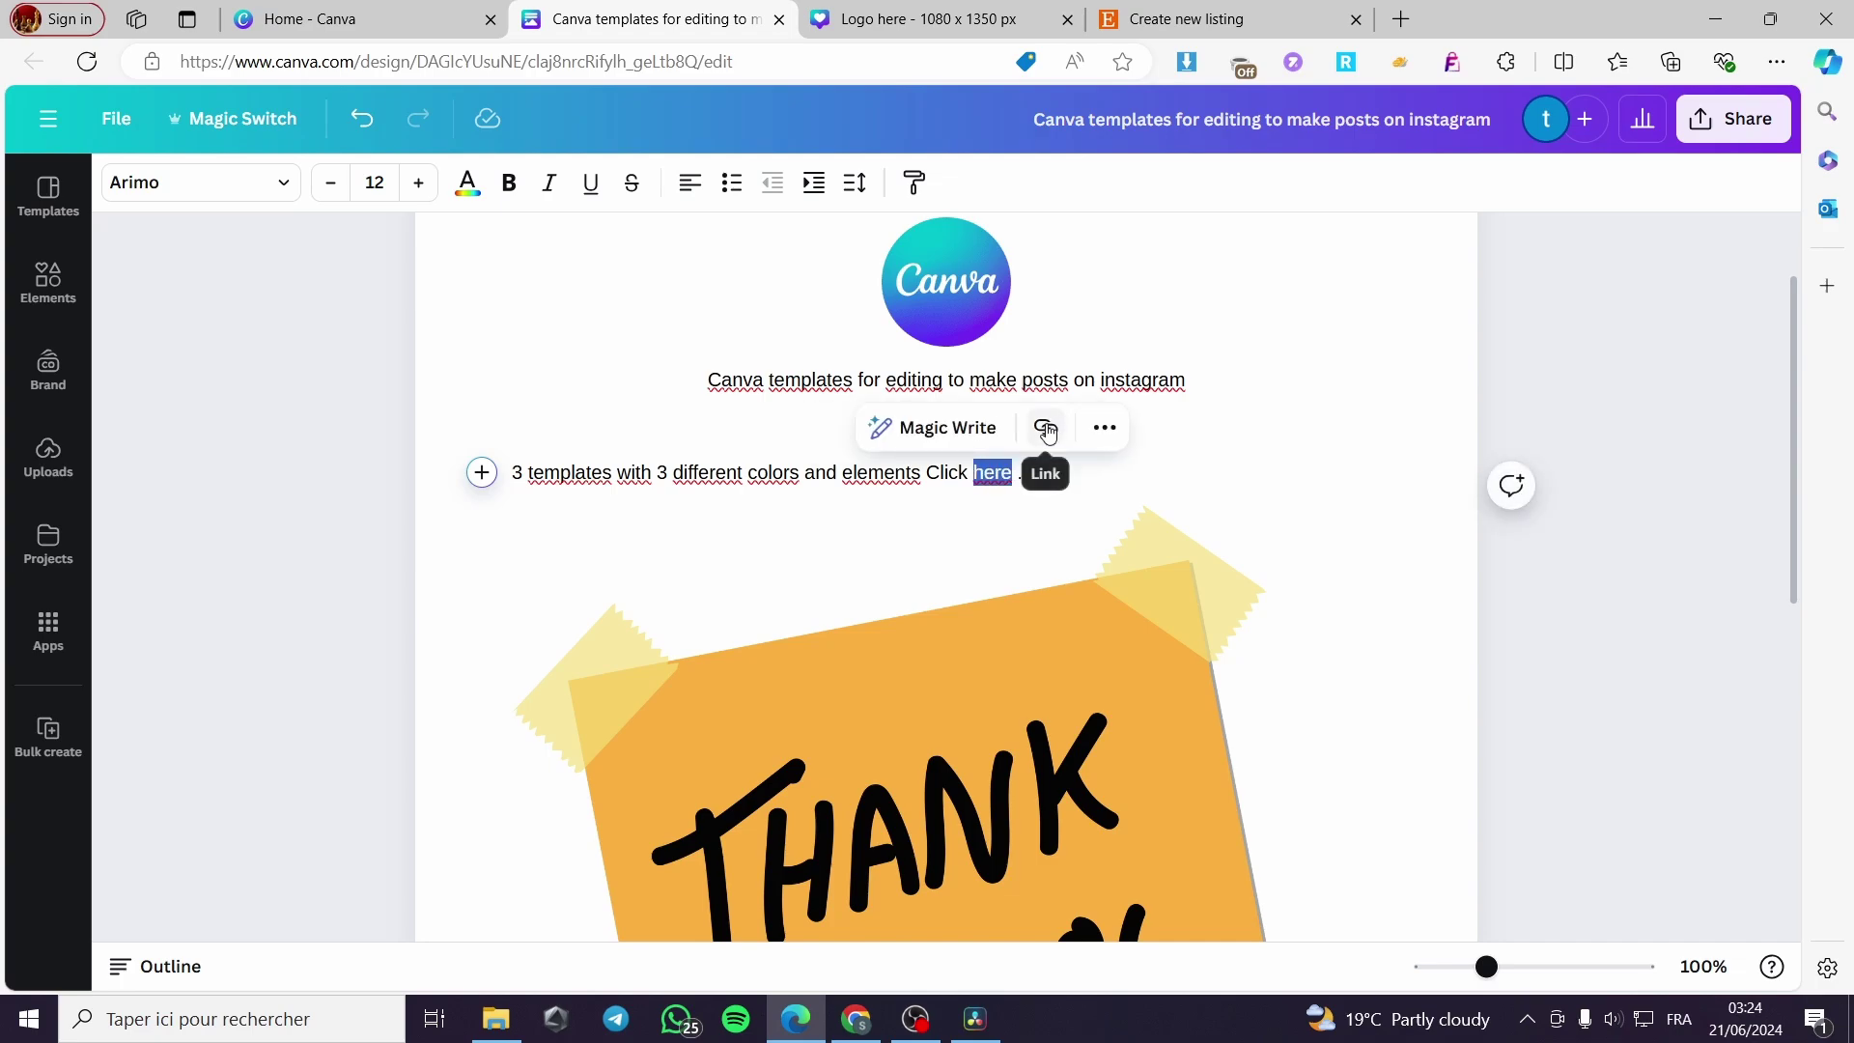
click(1048, 431)
key(ctrl+v)
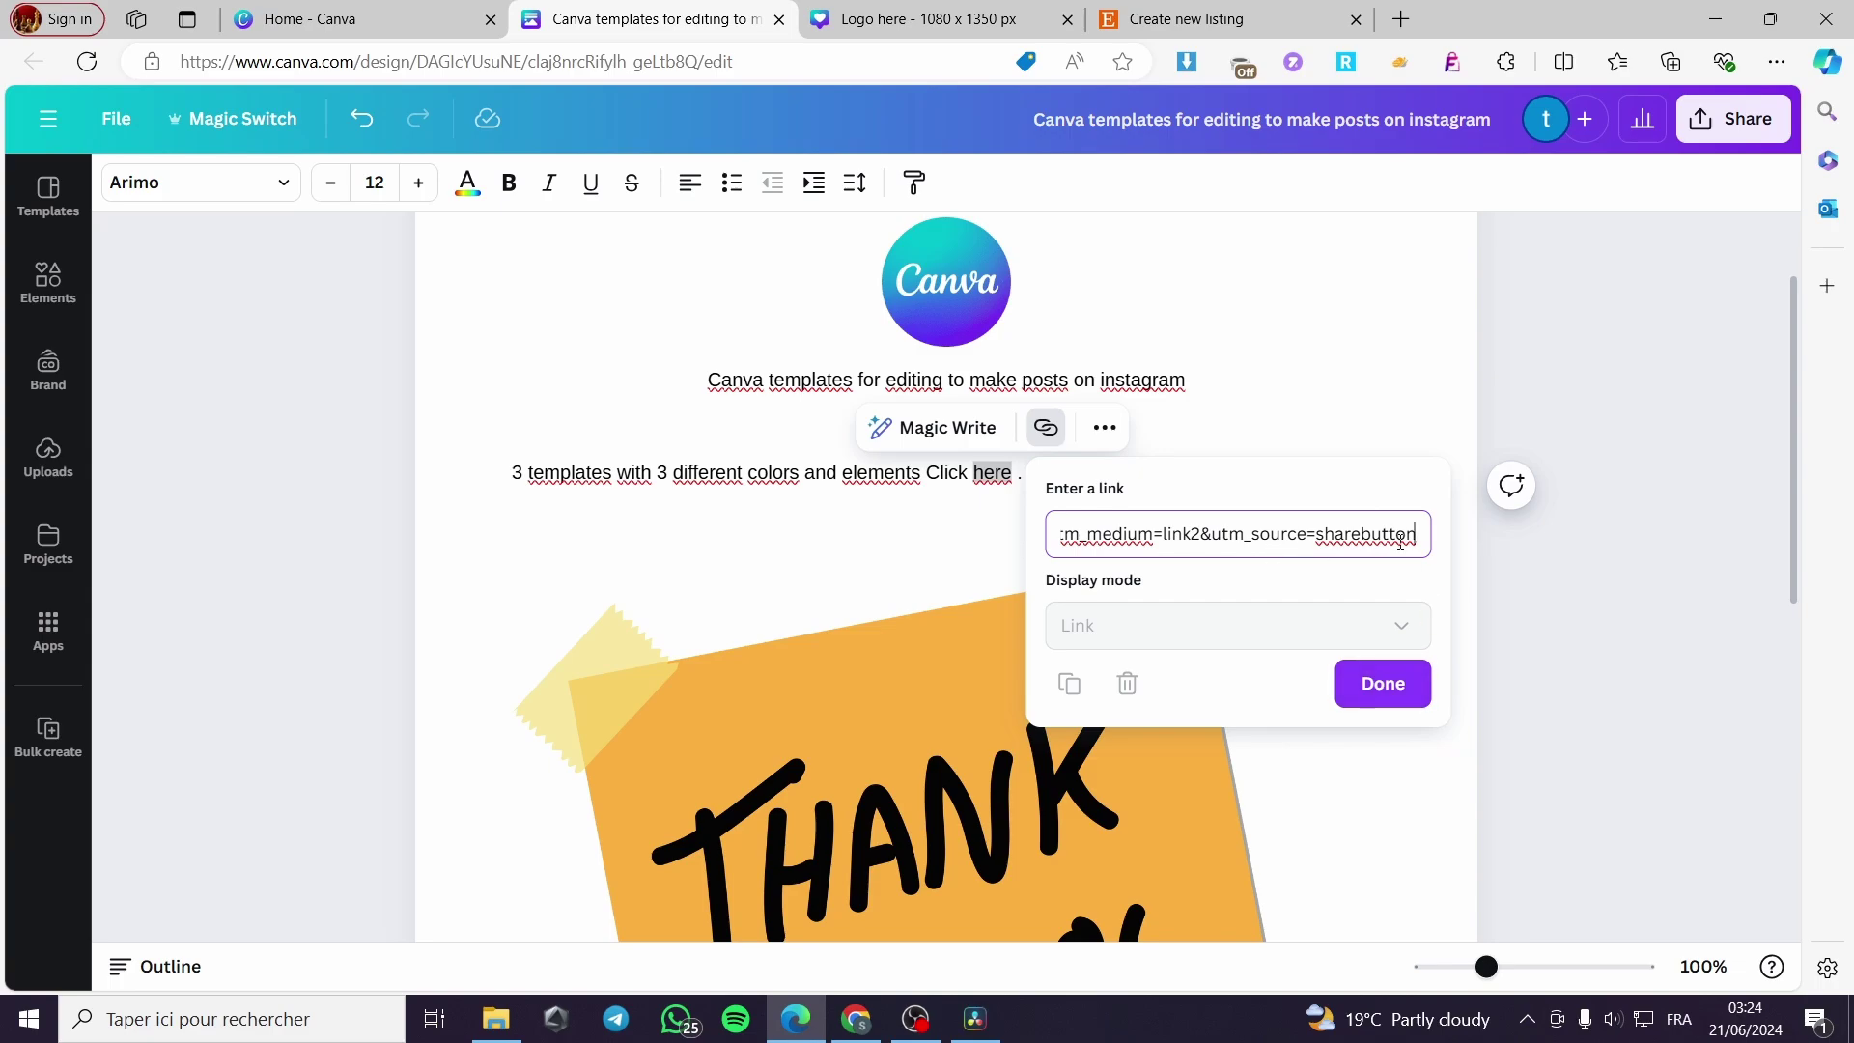
click(1386, 697)
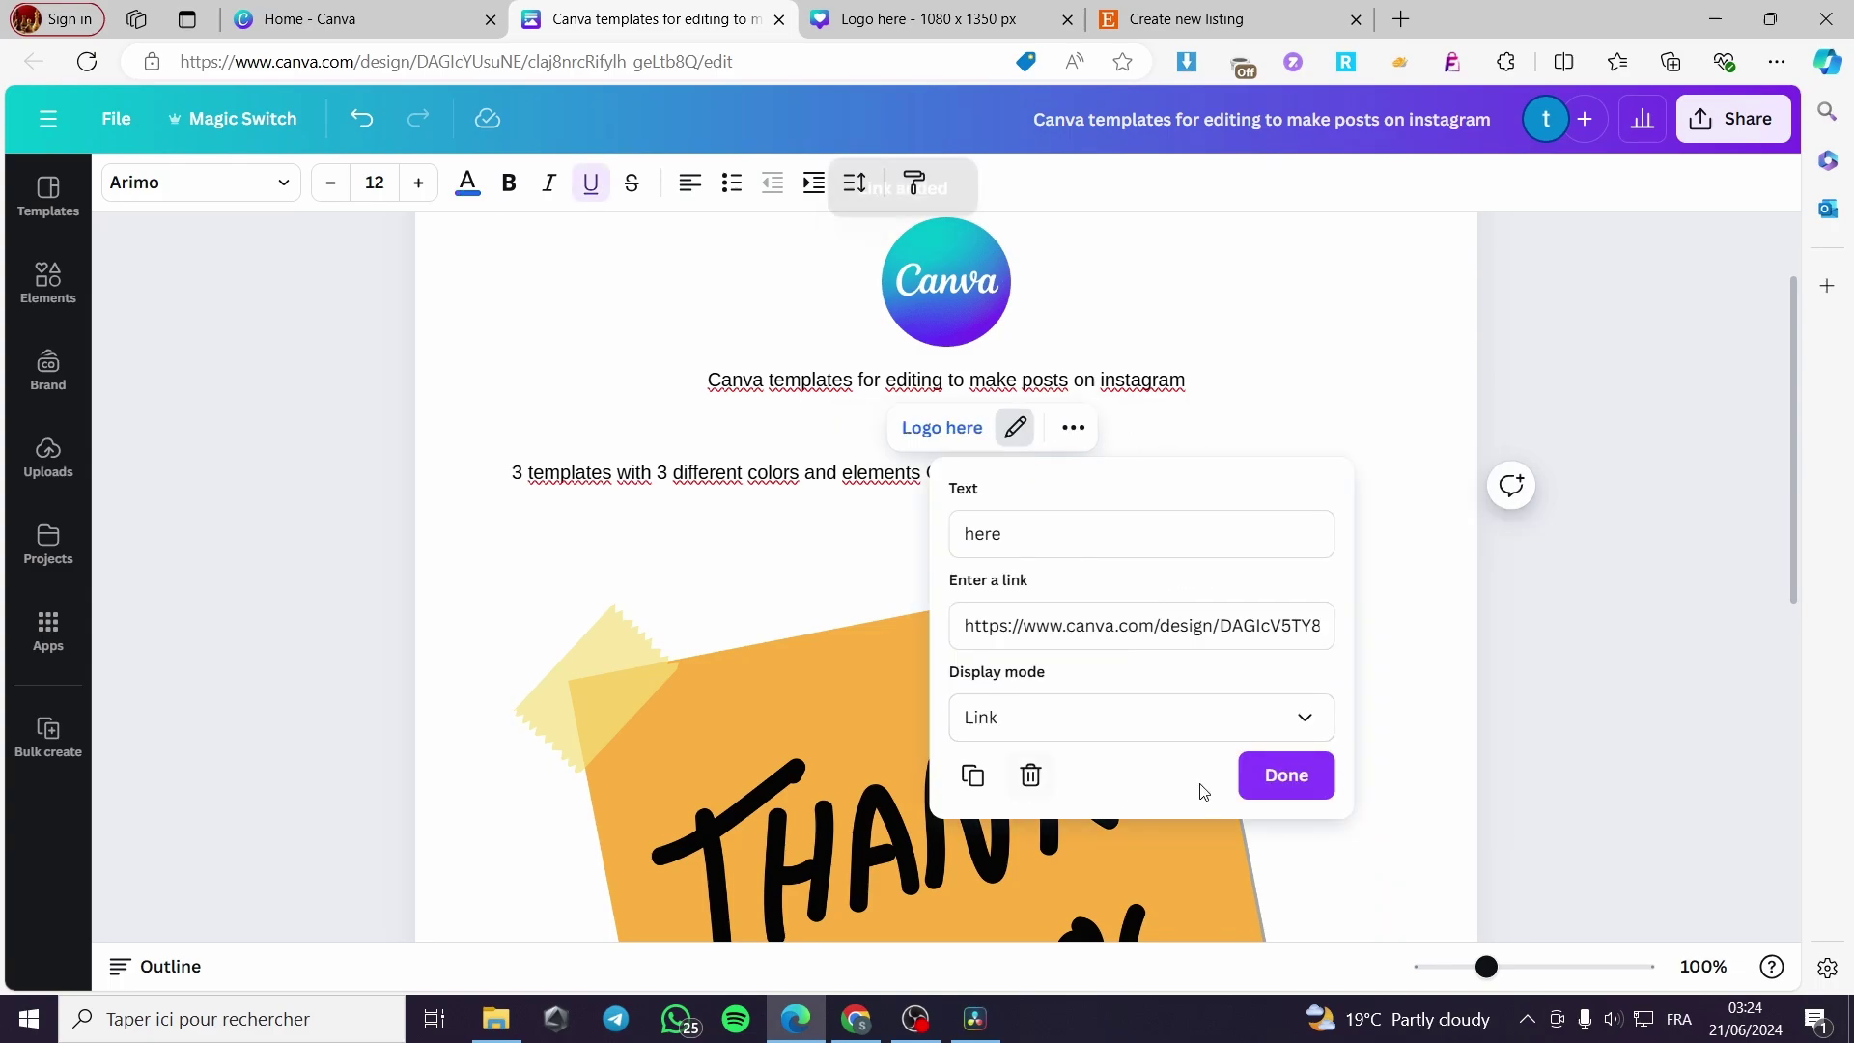
click(1287, 774)
Download the doc as a PDF Standard file
click(1732, 119)
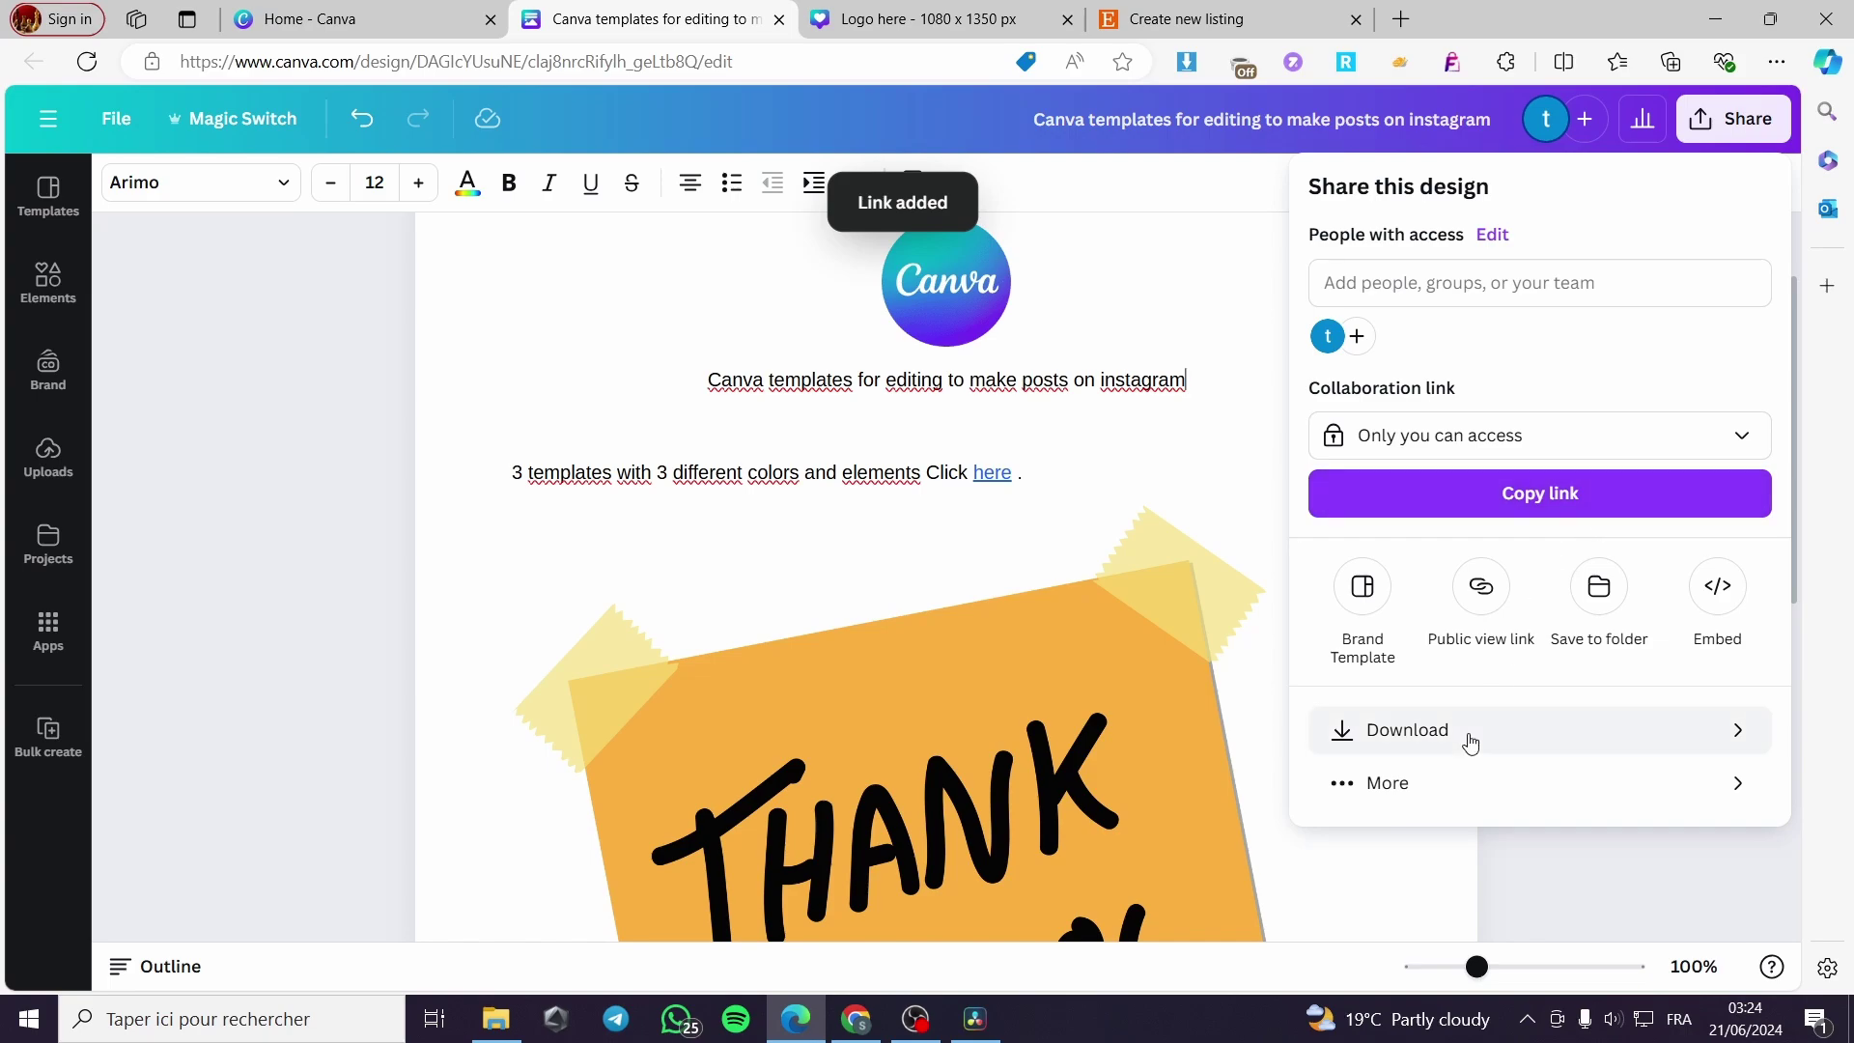
click(1468, 731)
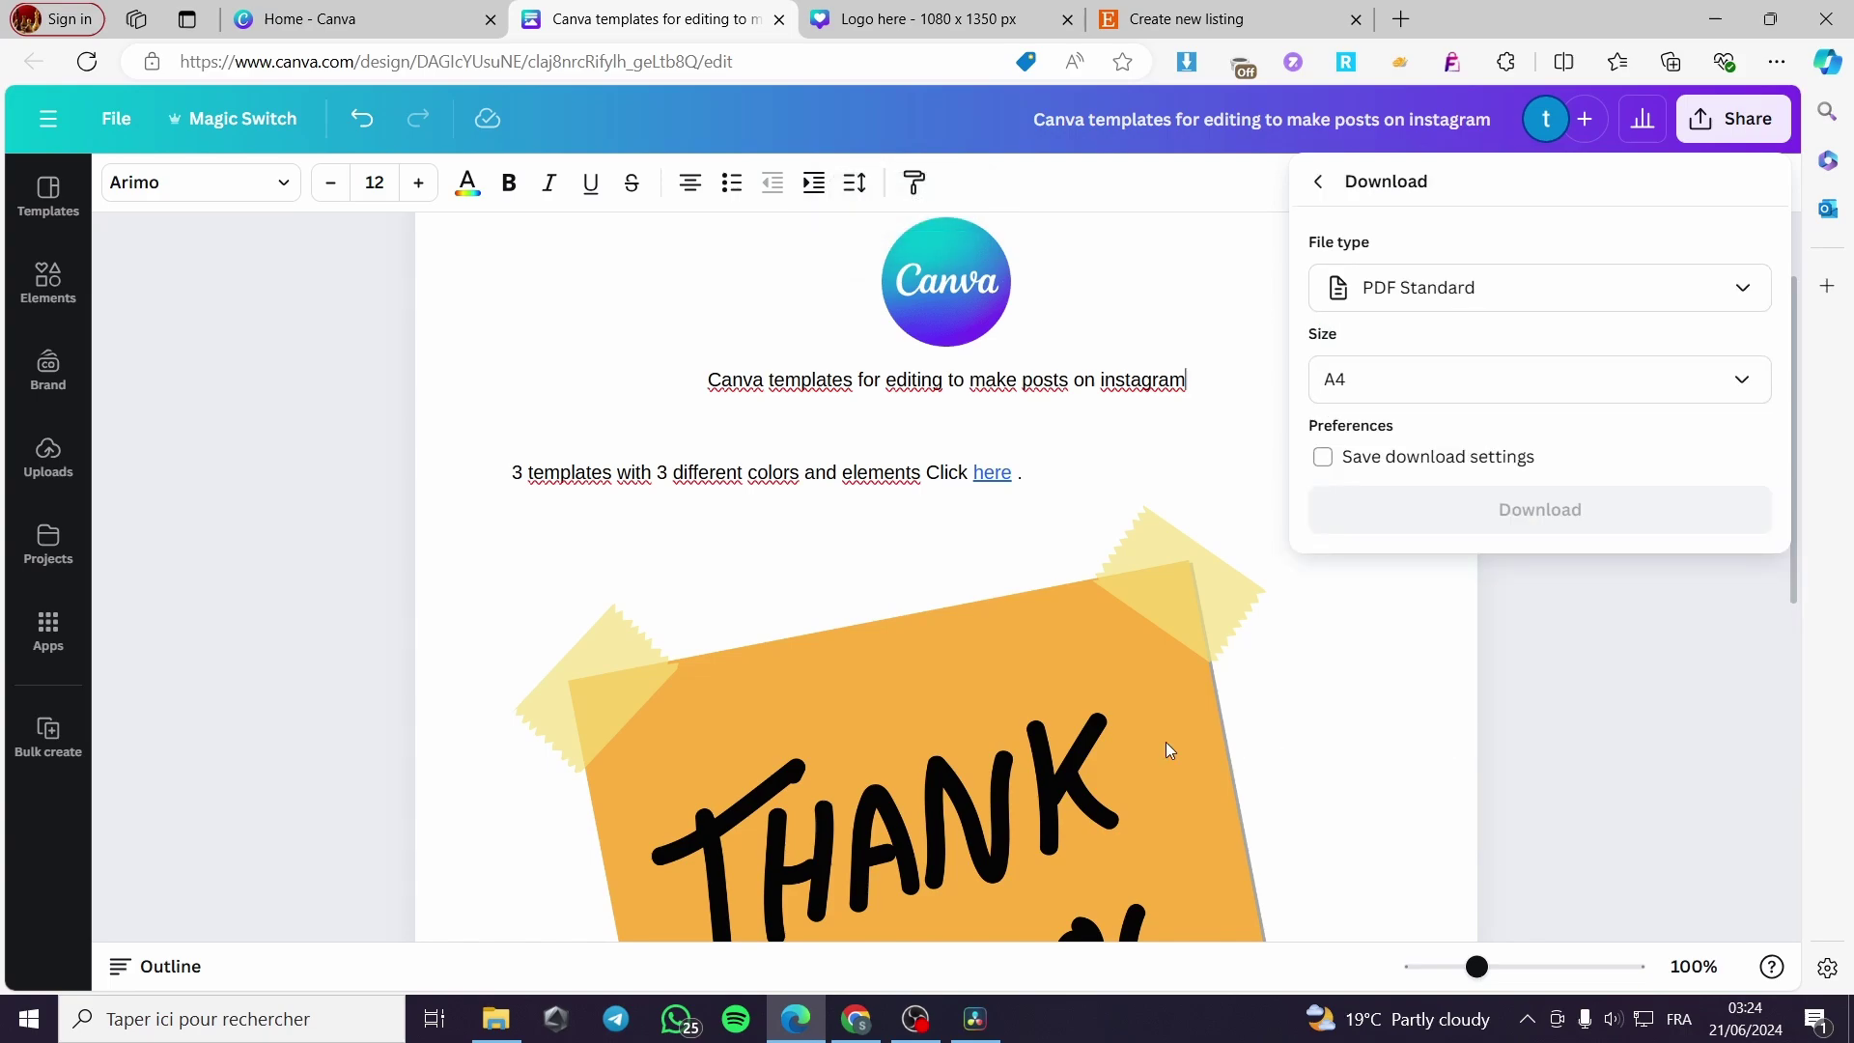
click(1601, 290)
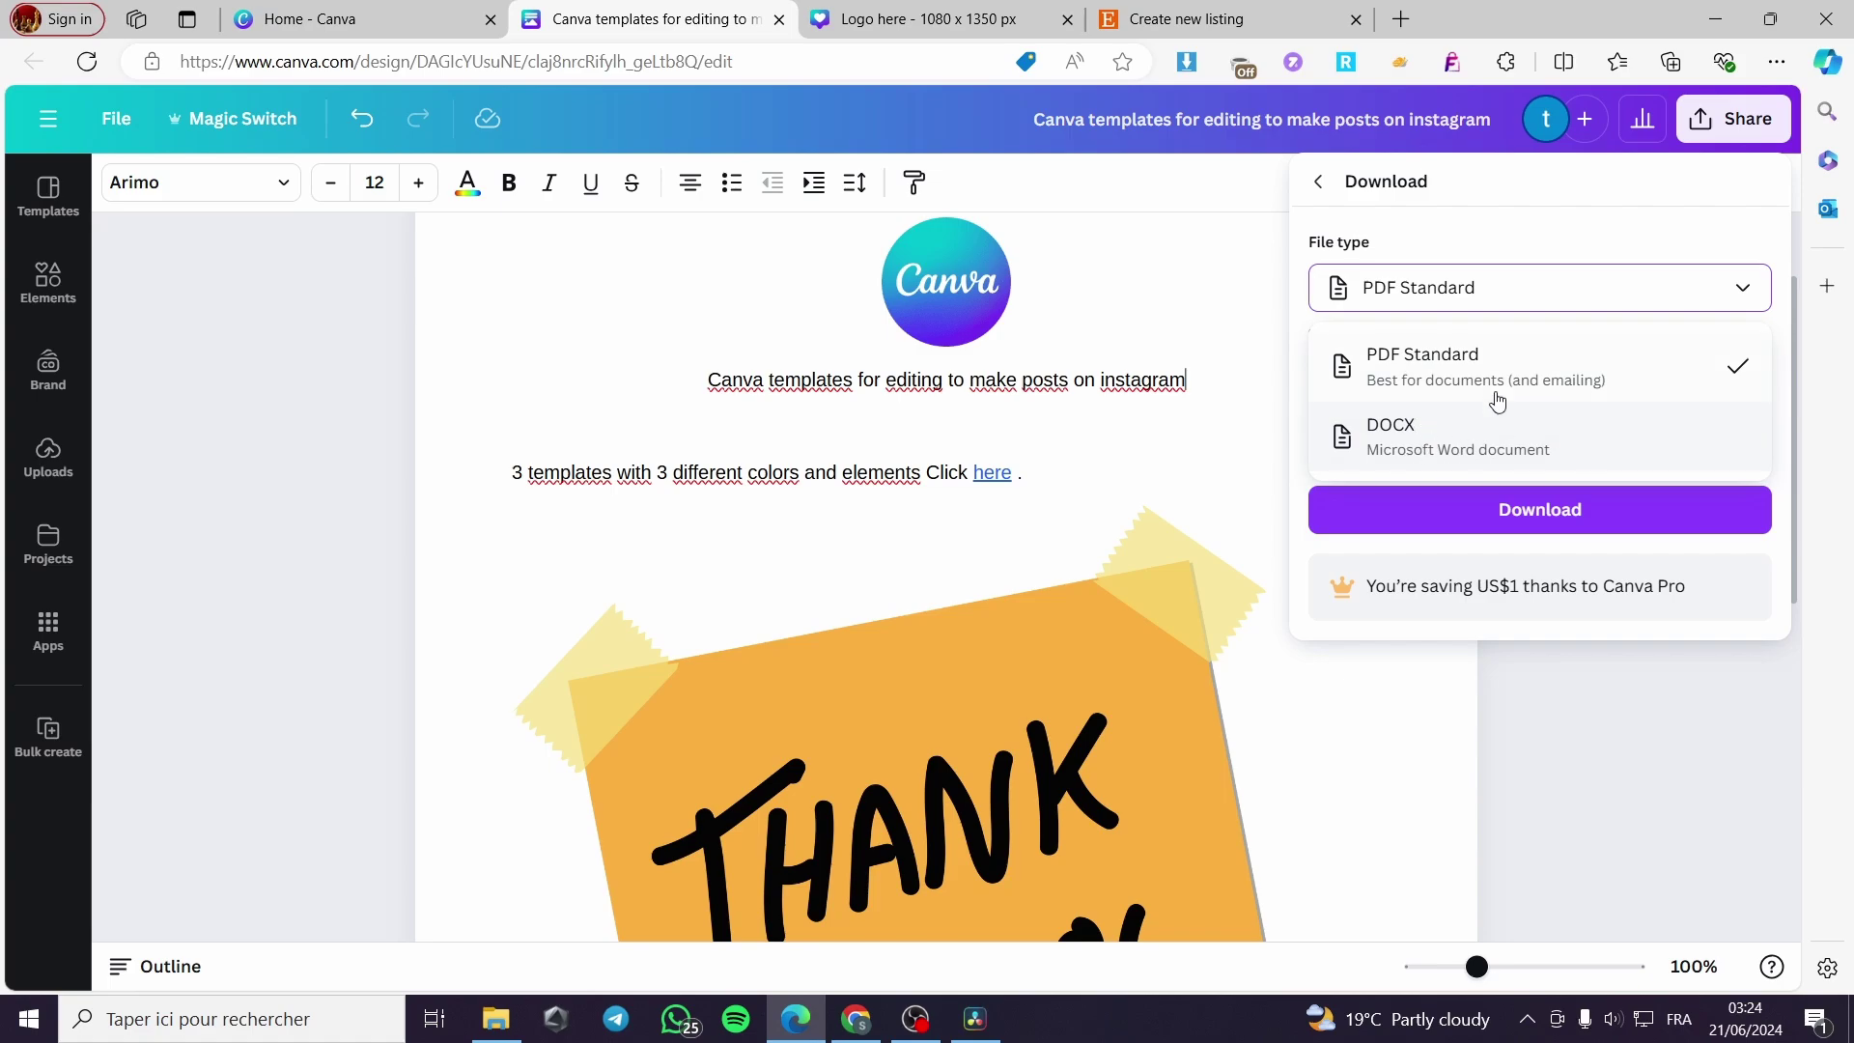
click(1538, 386)
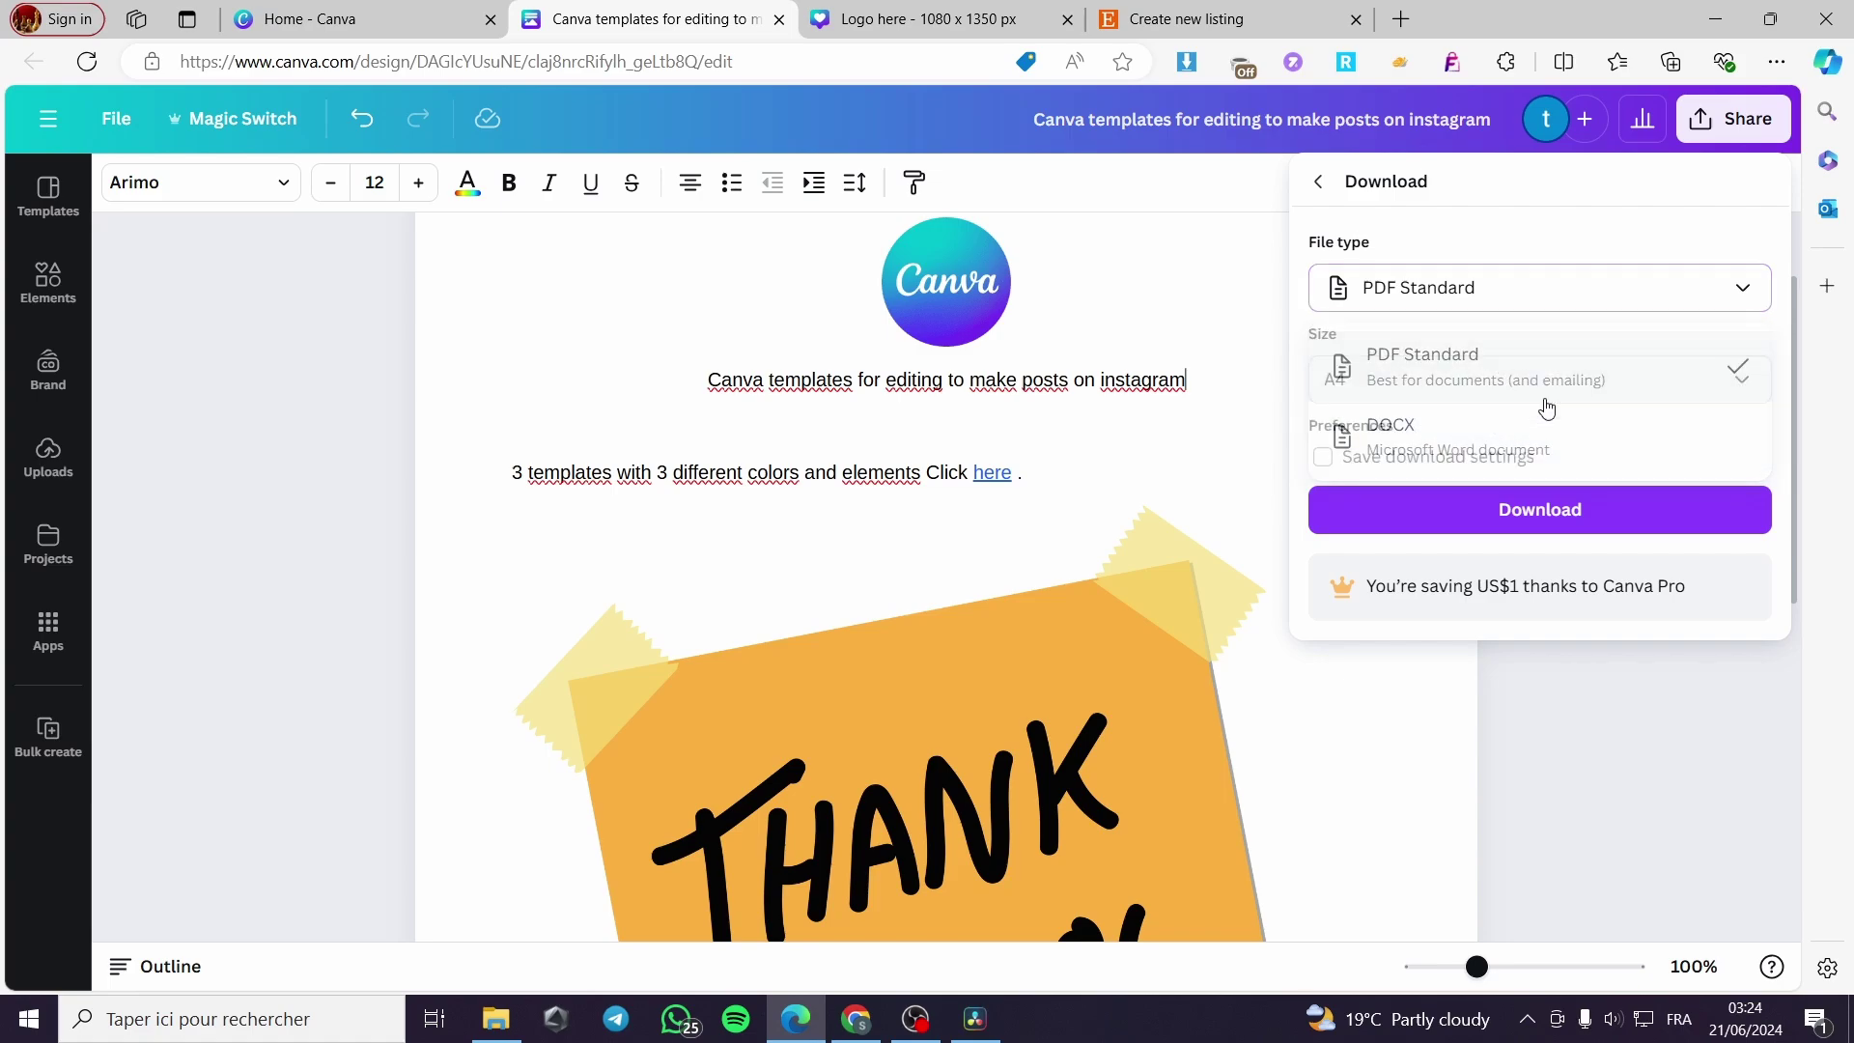
click(1570, 522)
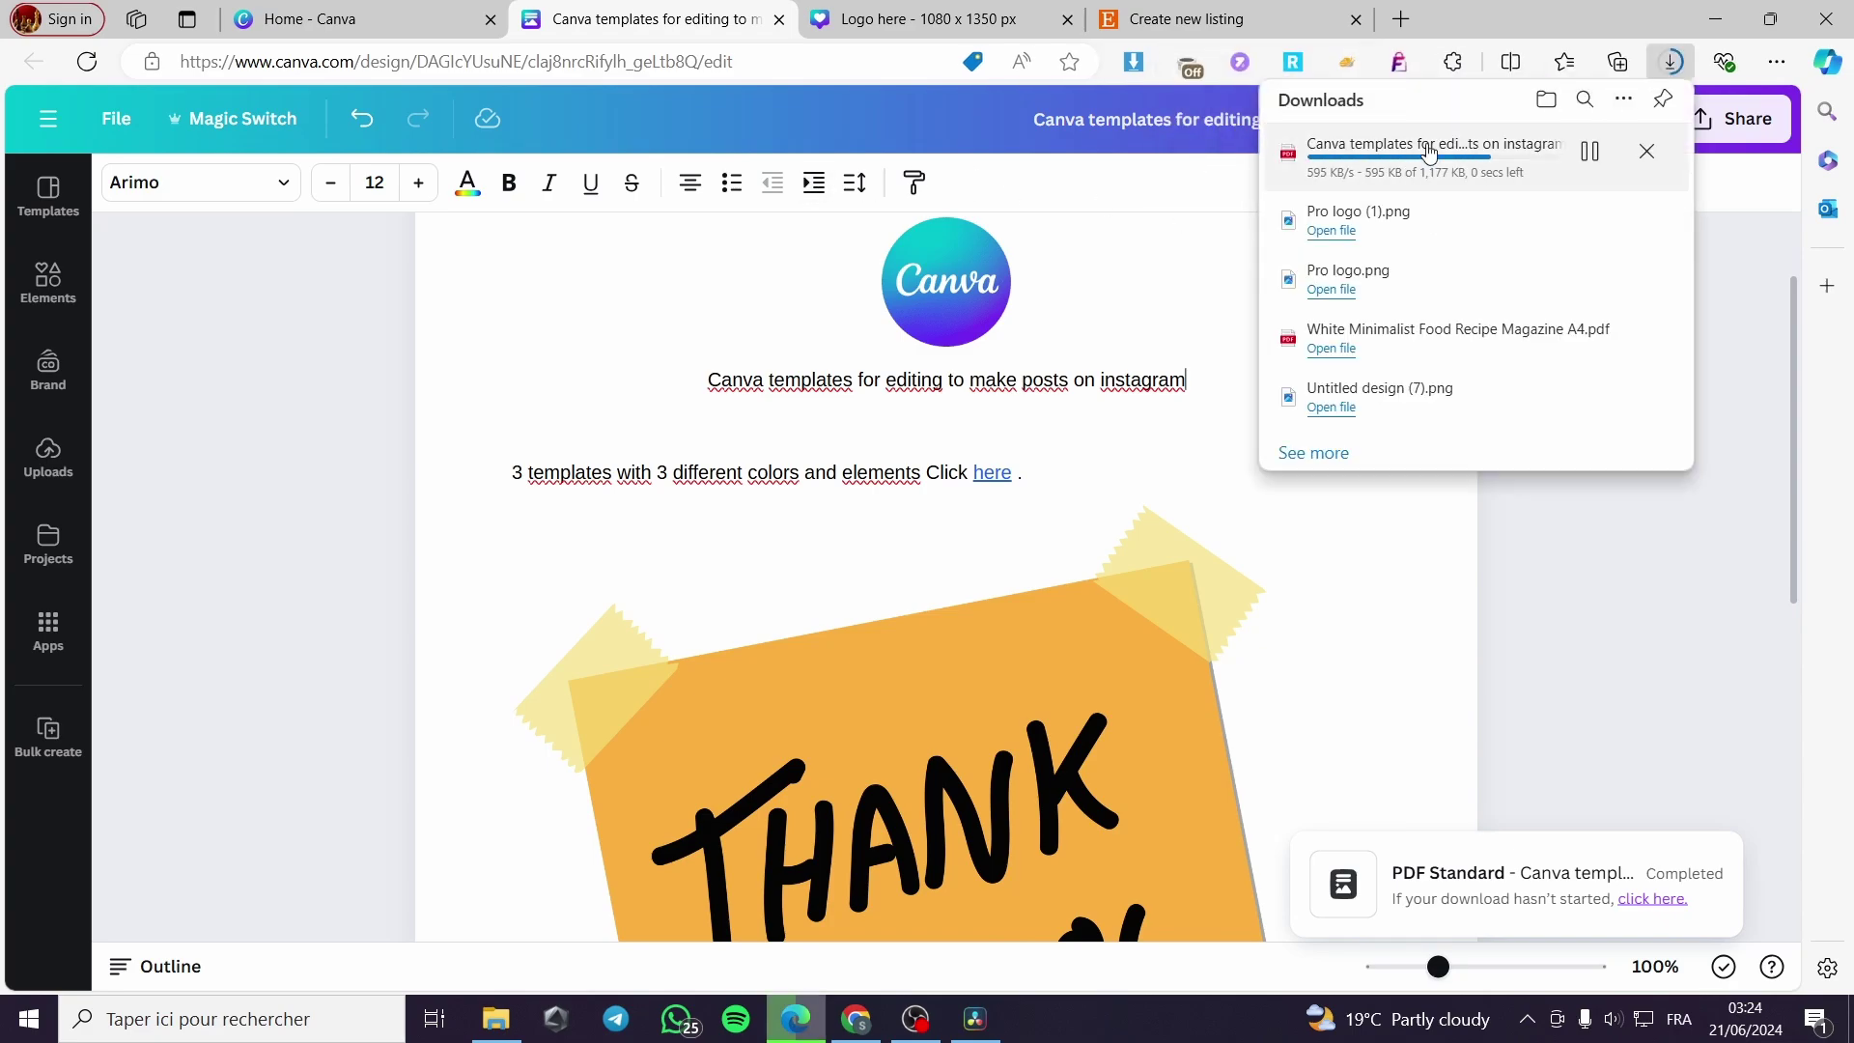
Switch to the Etsy listing, try to add the downloaded PDF as its digital file, and remove that file entry
click(1187, 21)
click(902, 802)
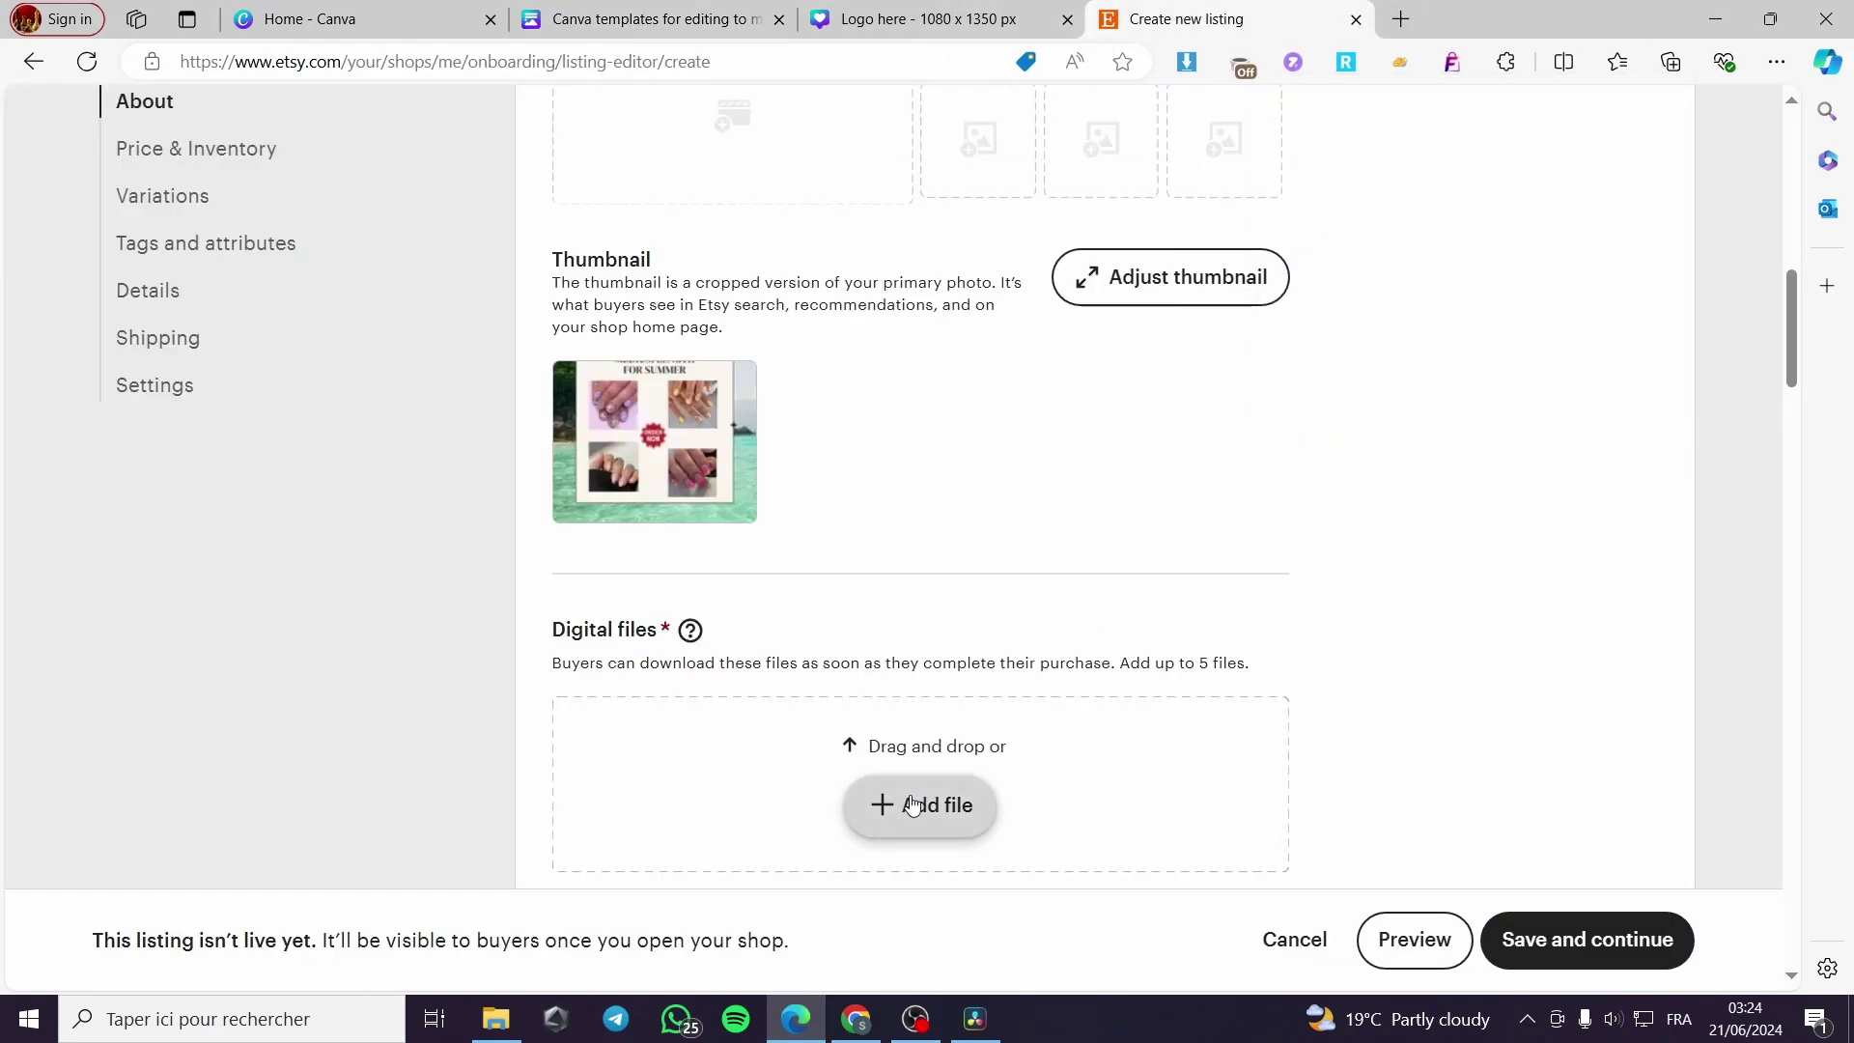
double_click(947, 376)
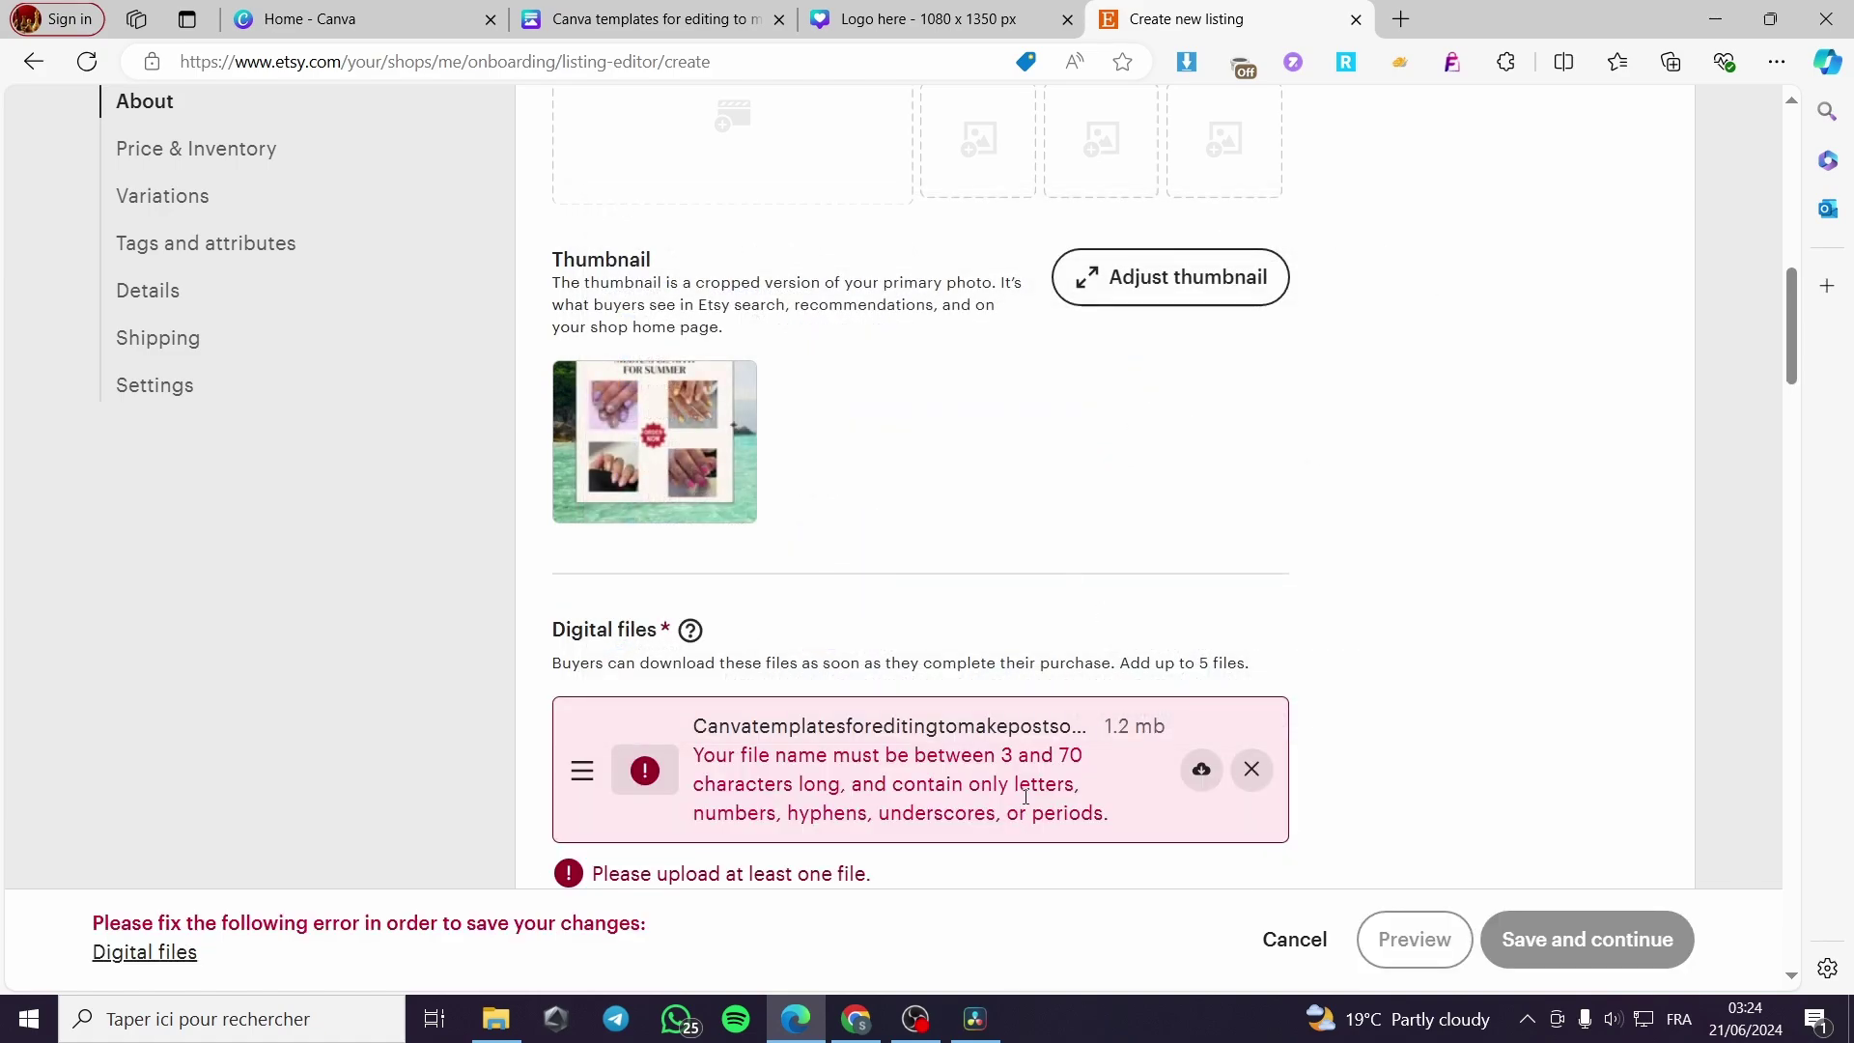
scroll(1054, 754, down, 1)
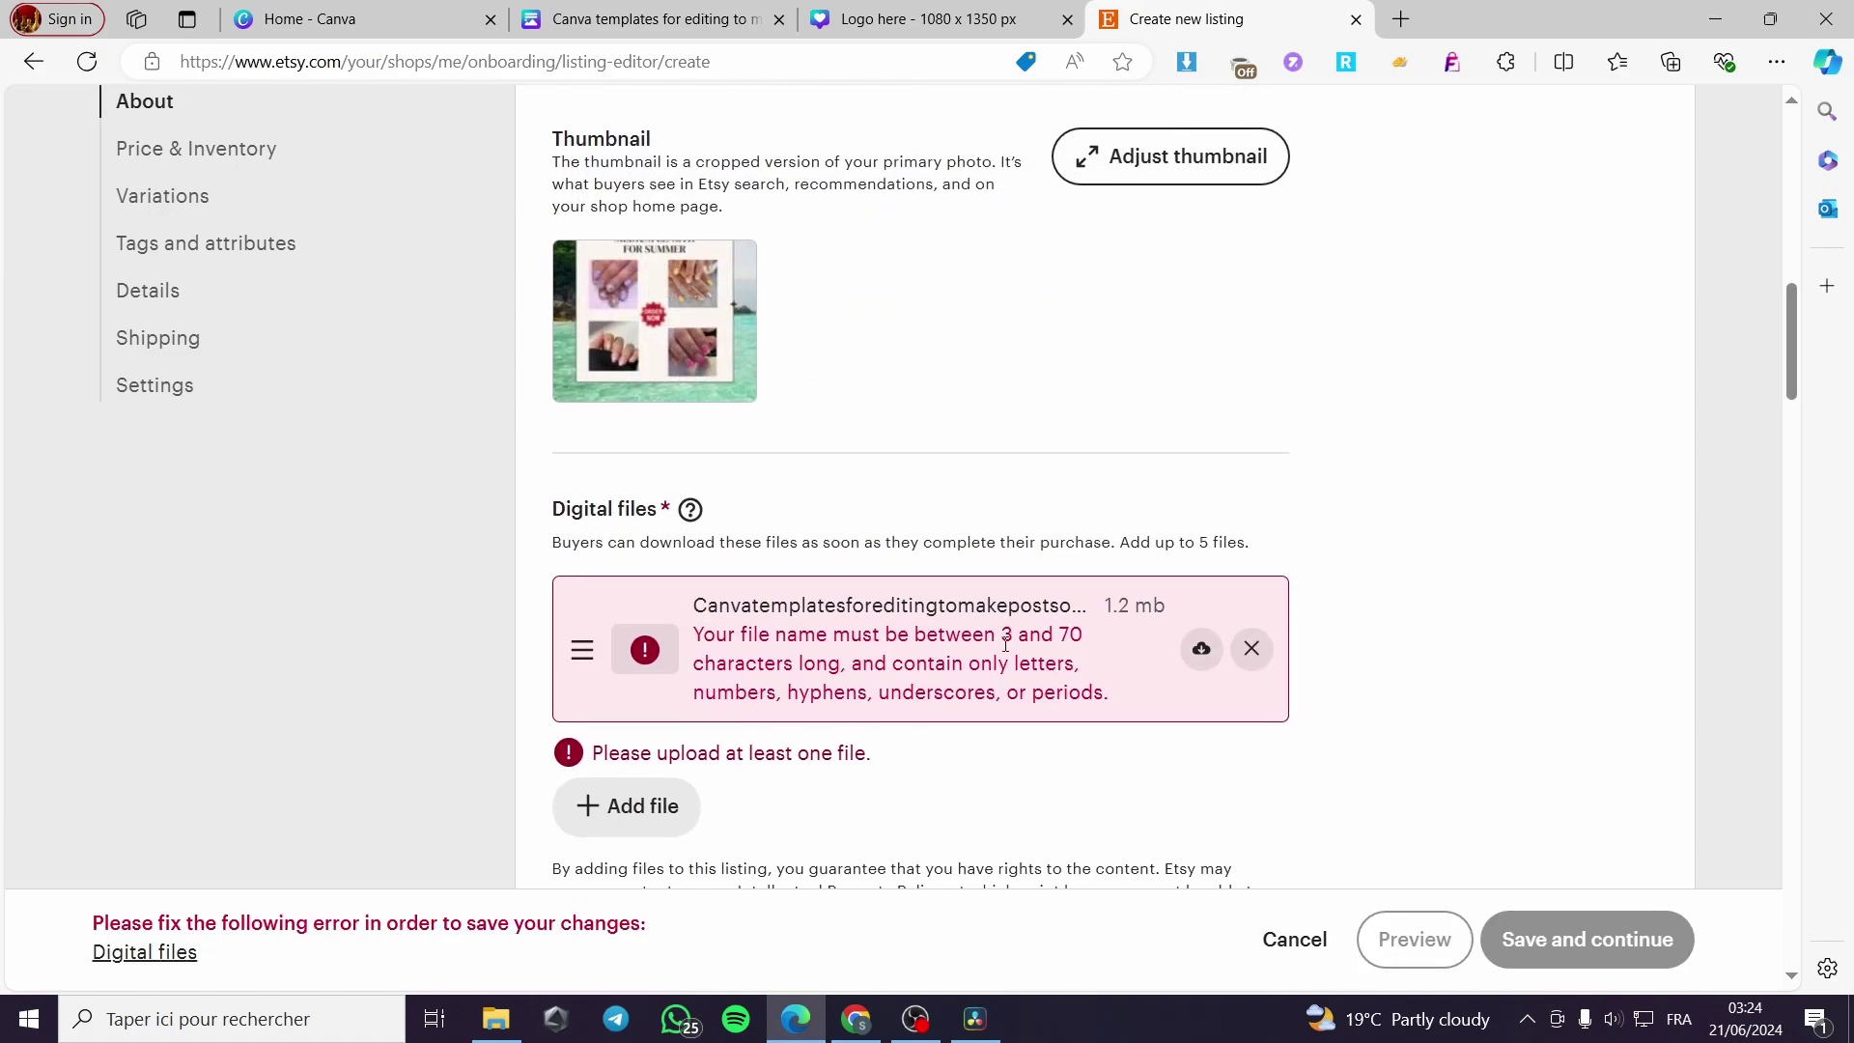
click(1251, 648)
Rename the downloaded PDF in the Downloads folder to "Canva templates for editing" using File Explorer
click(496, 1019)
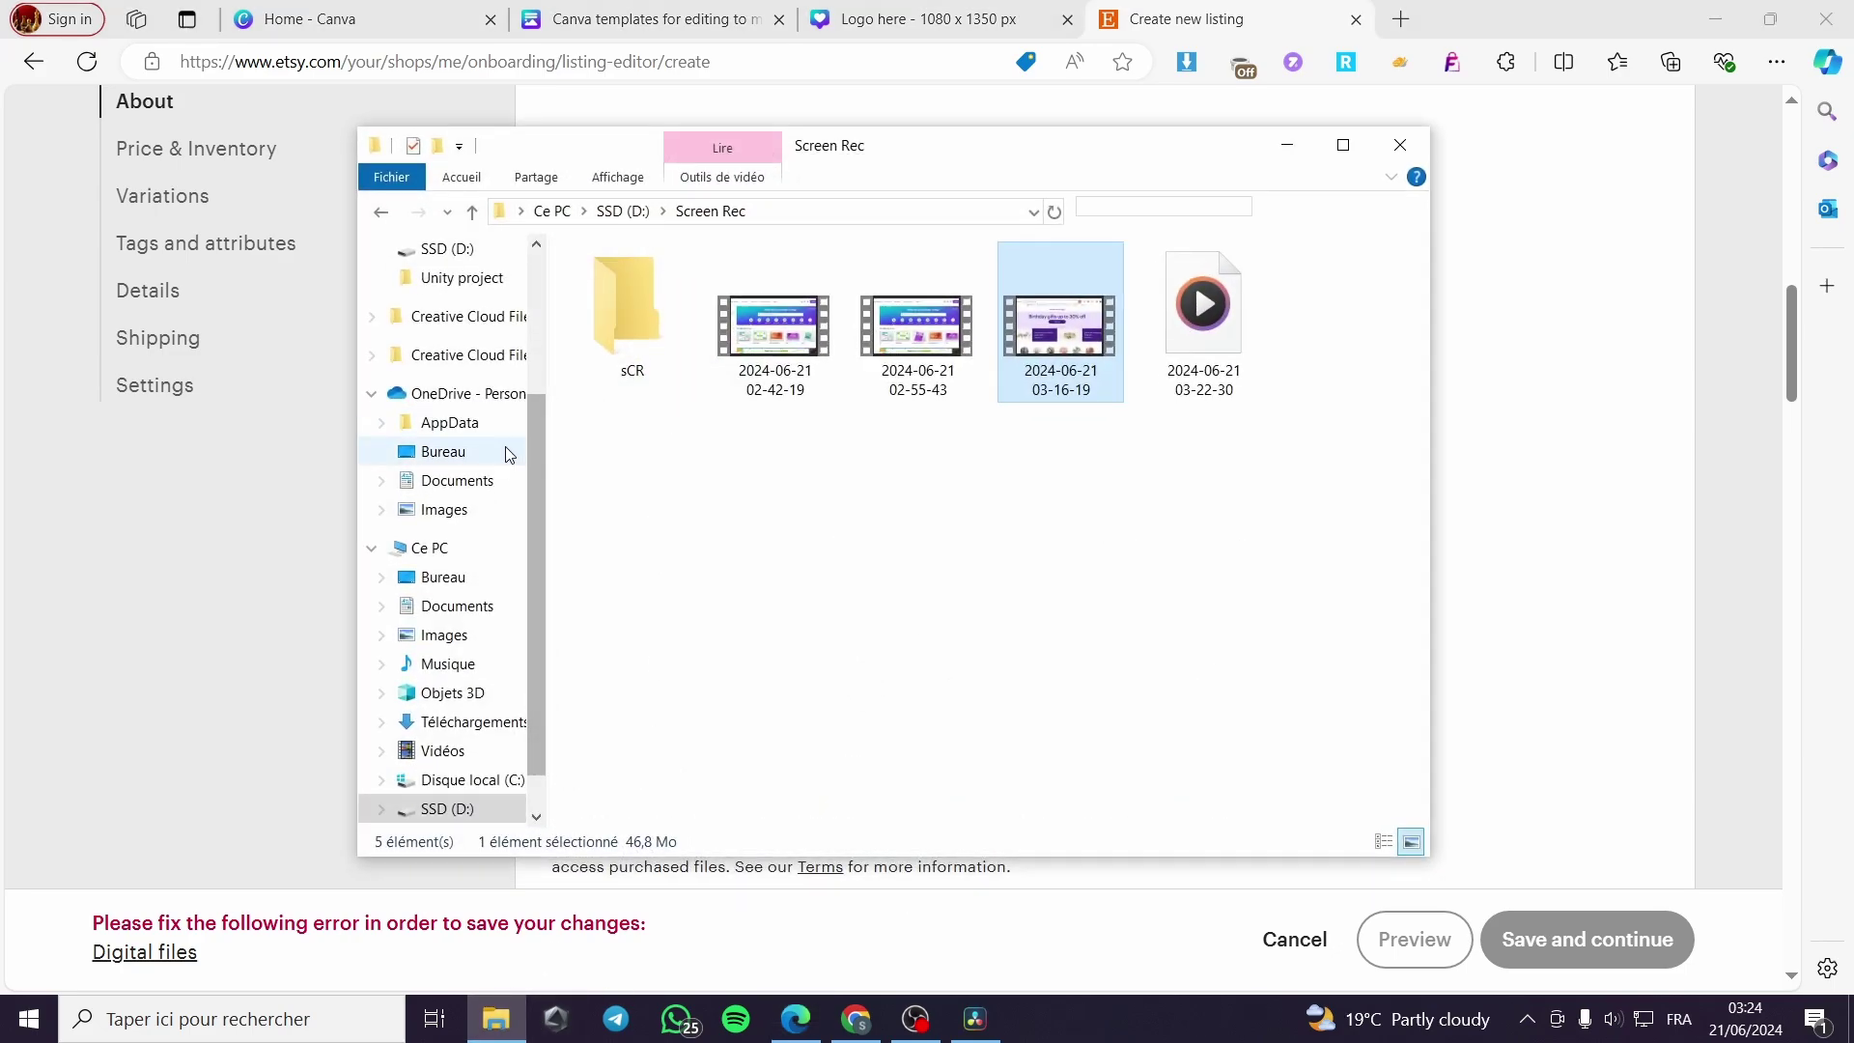
click(463, 721)
click(673, 353)
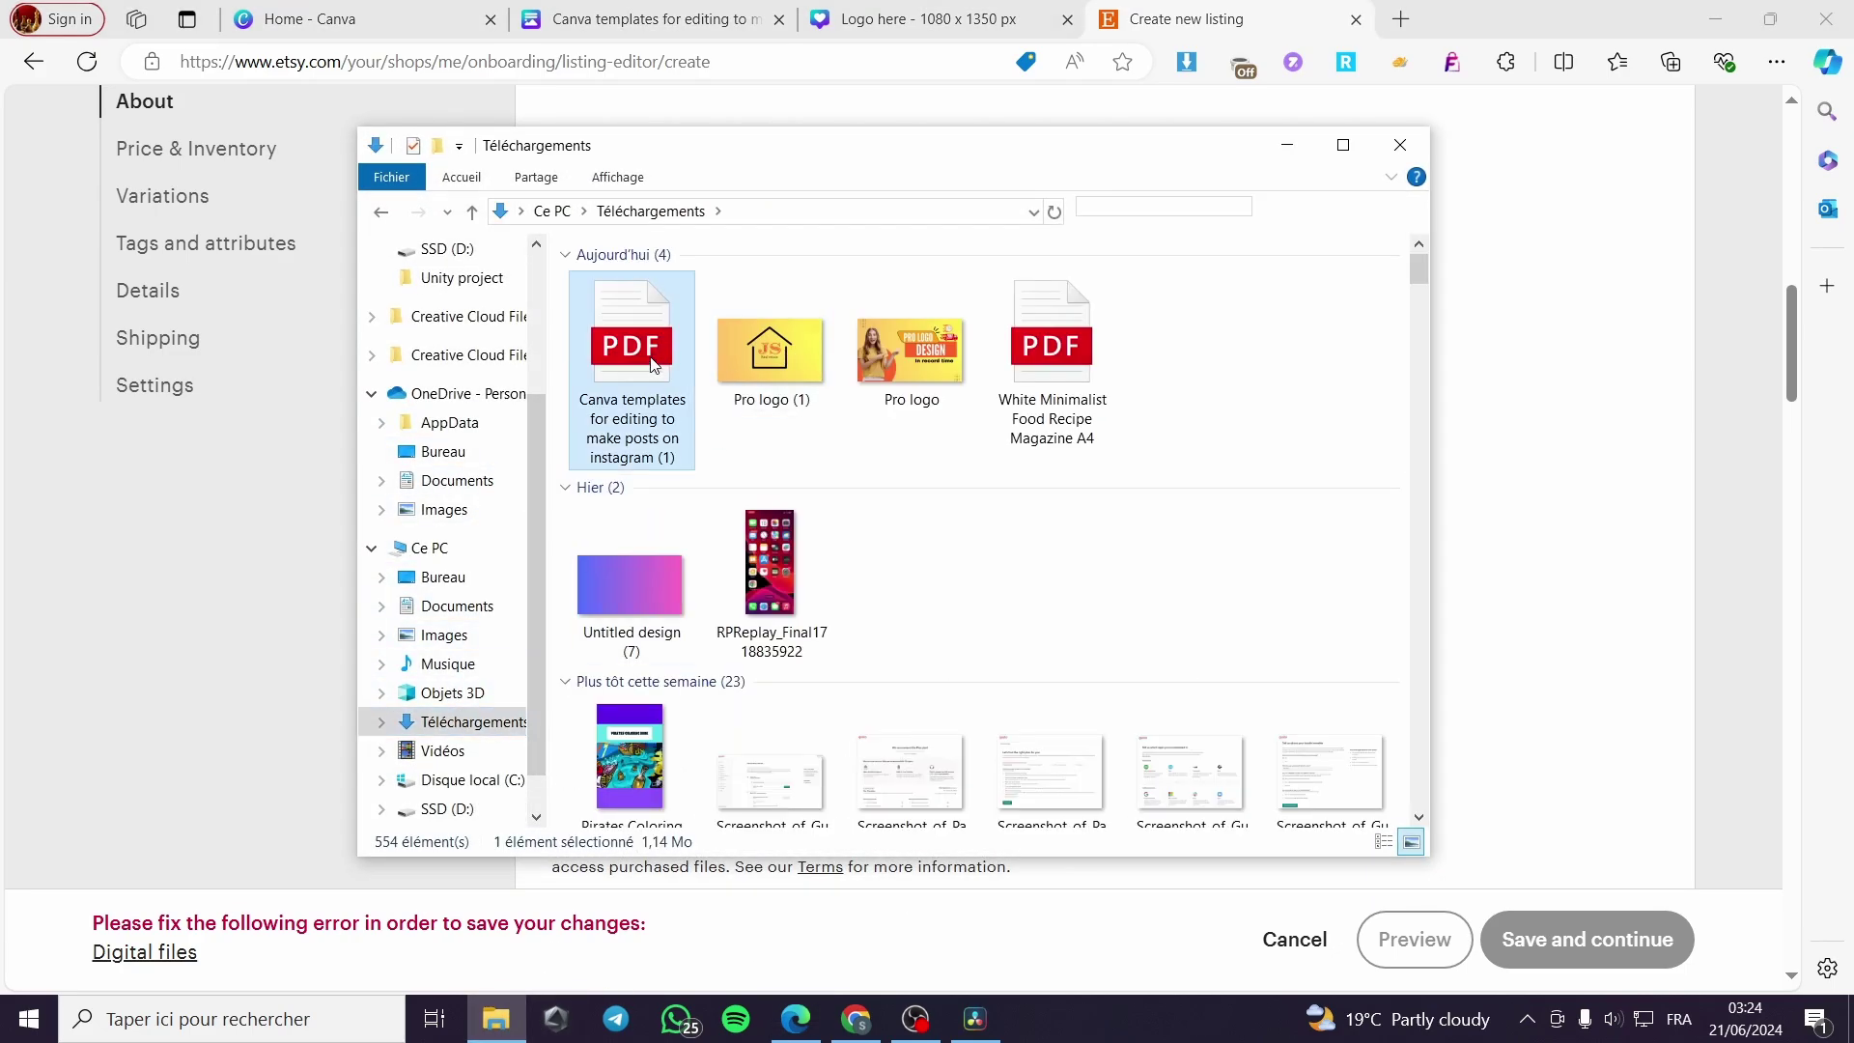
right_click(648, 360)
click(723, 845)
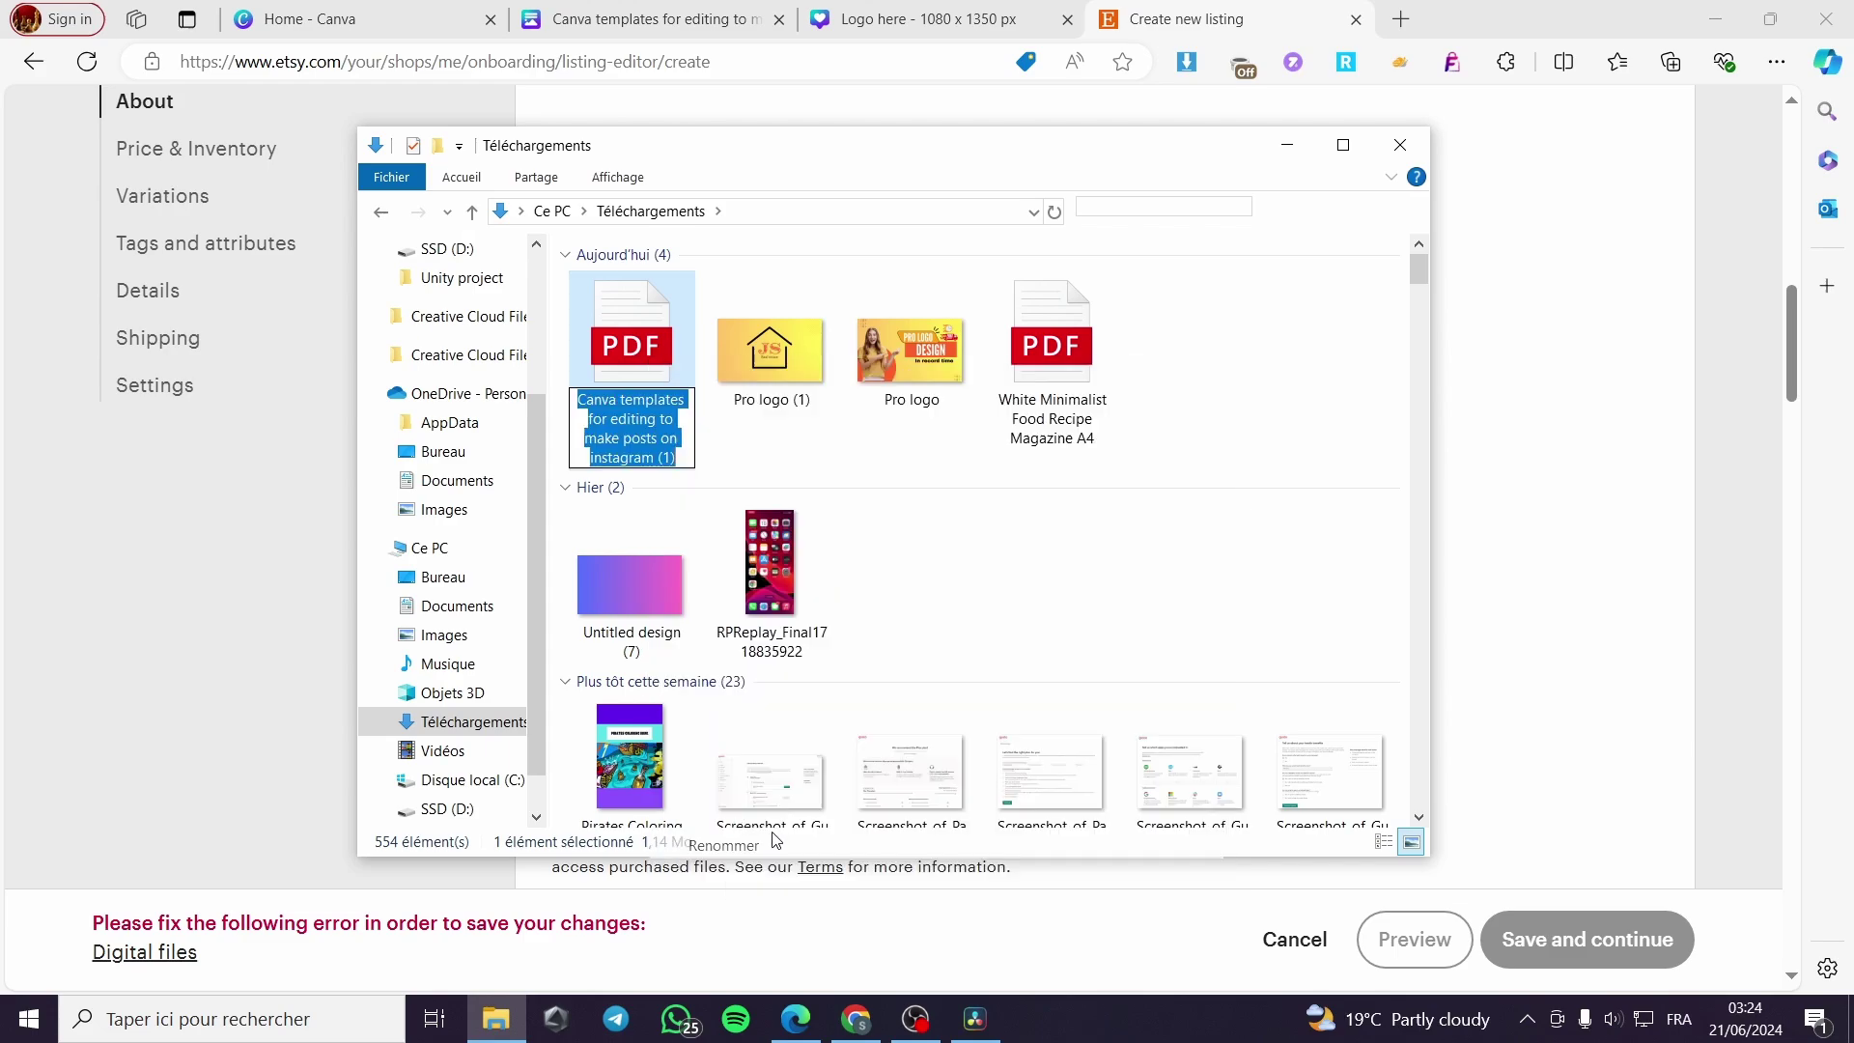
drag(670, 454, 591, 439)
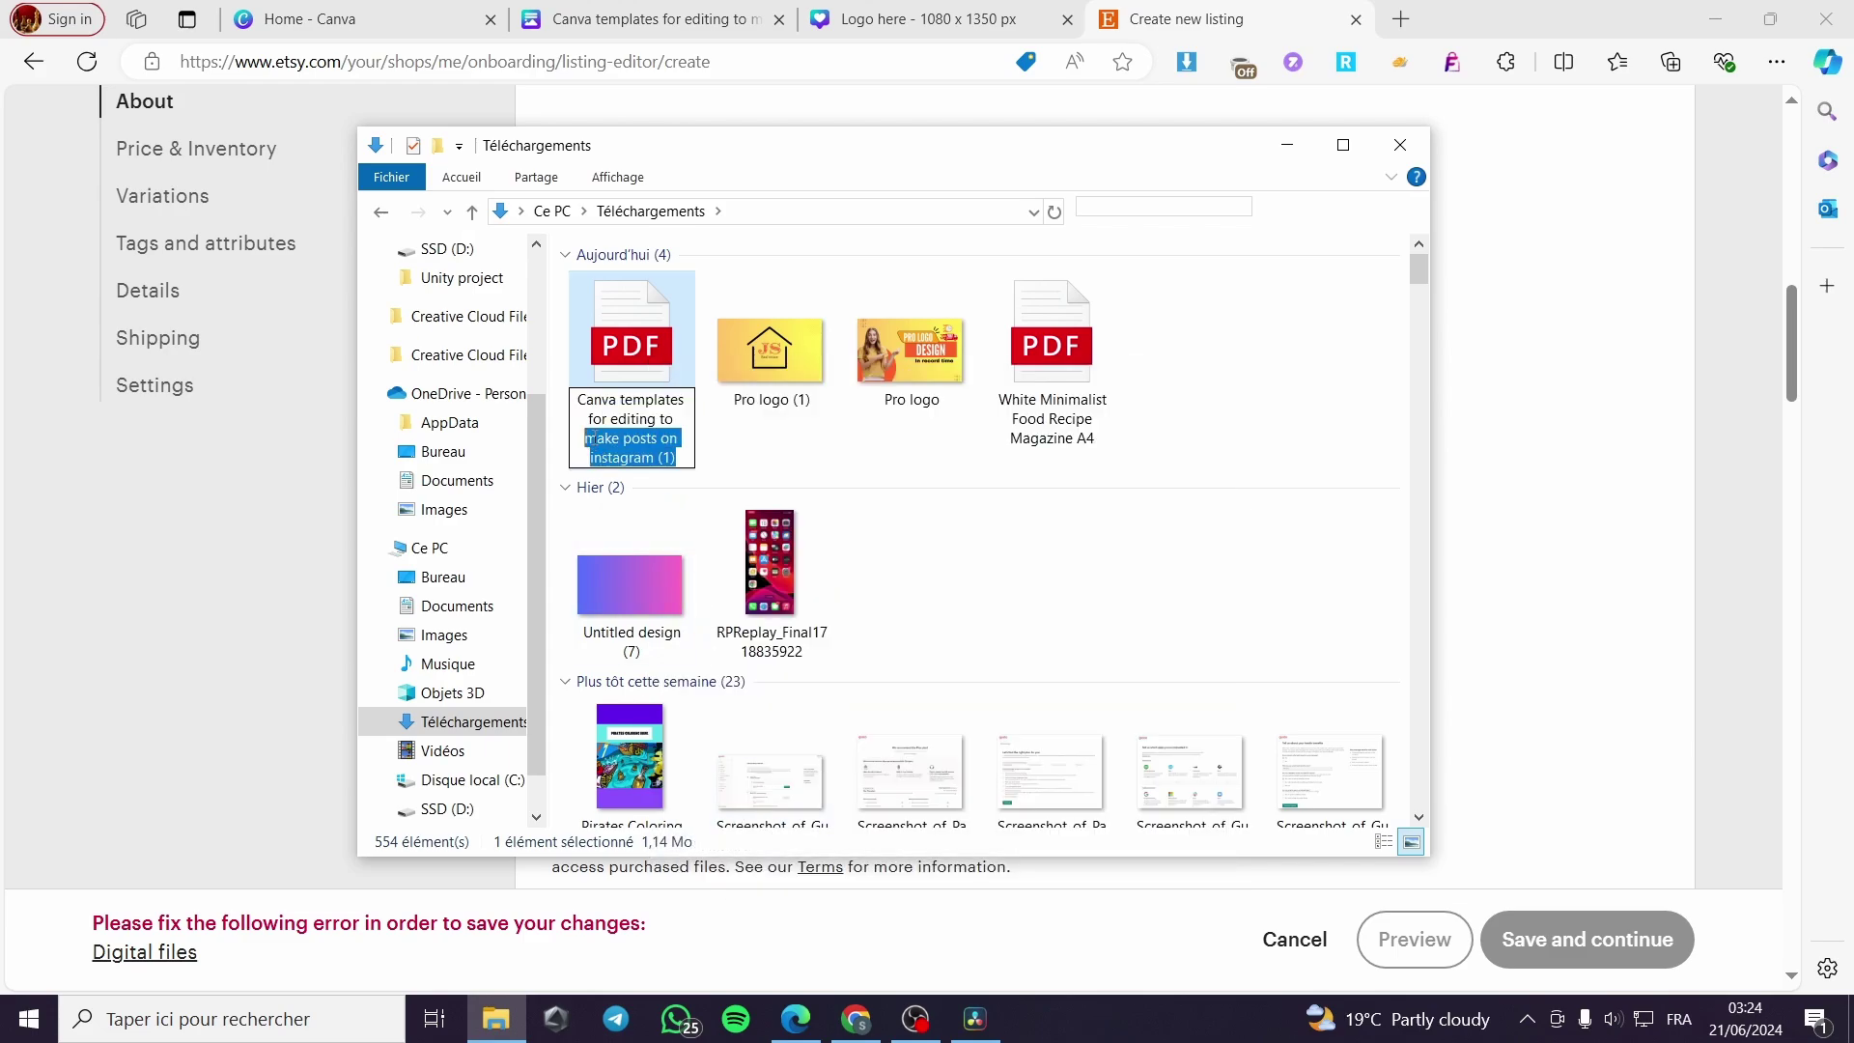
key(BackSpace)
key(BackSpace)
key(BackSpace)
key(BackSpace)
key(BackSpace)
key(Return)
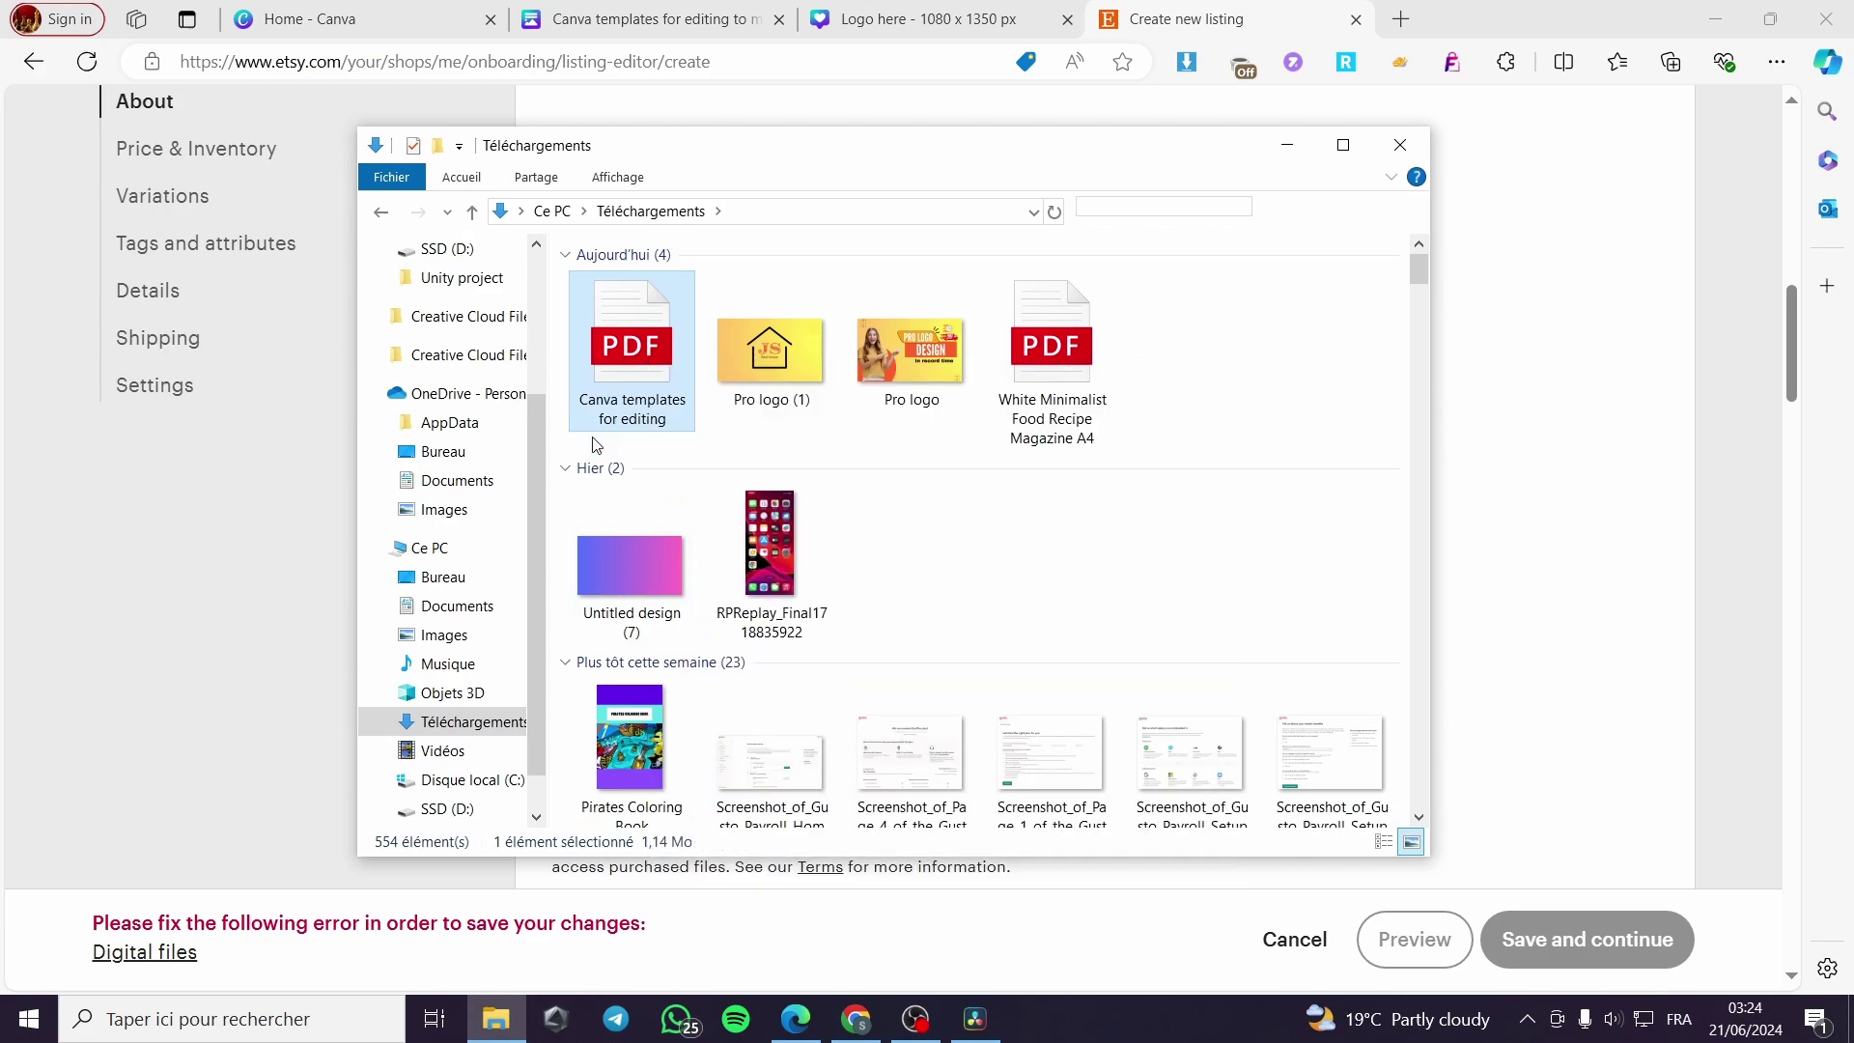
Add the Canva templates for editing PDF to the Etsy listing's digital files
drag(667, 360, 1539, 668)
click(902, 700)
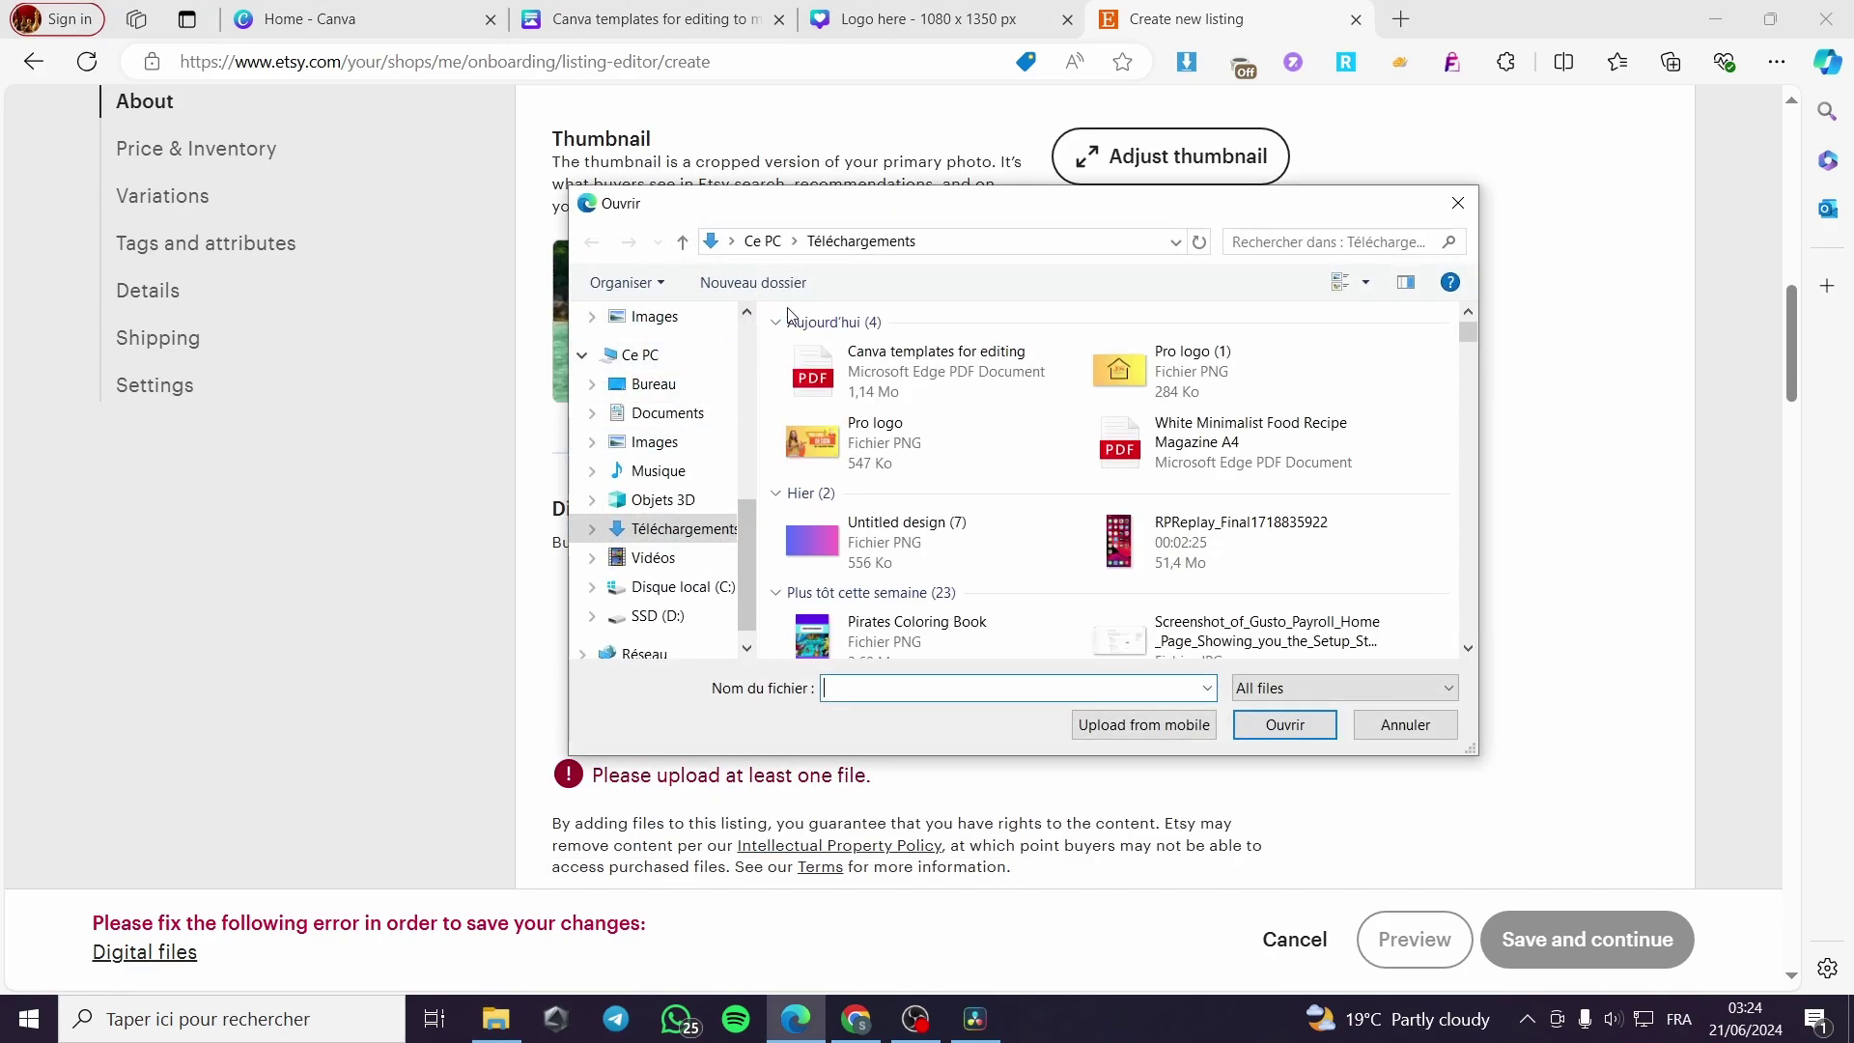
click(867, 379)
double_click(867, 380)
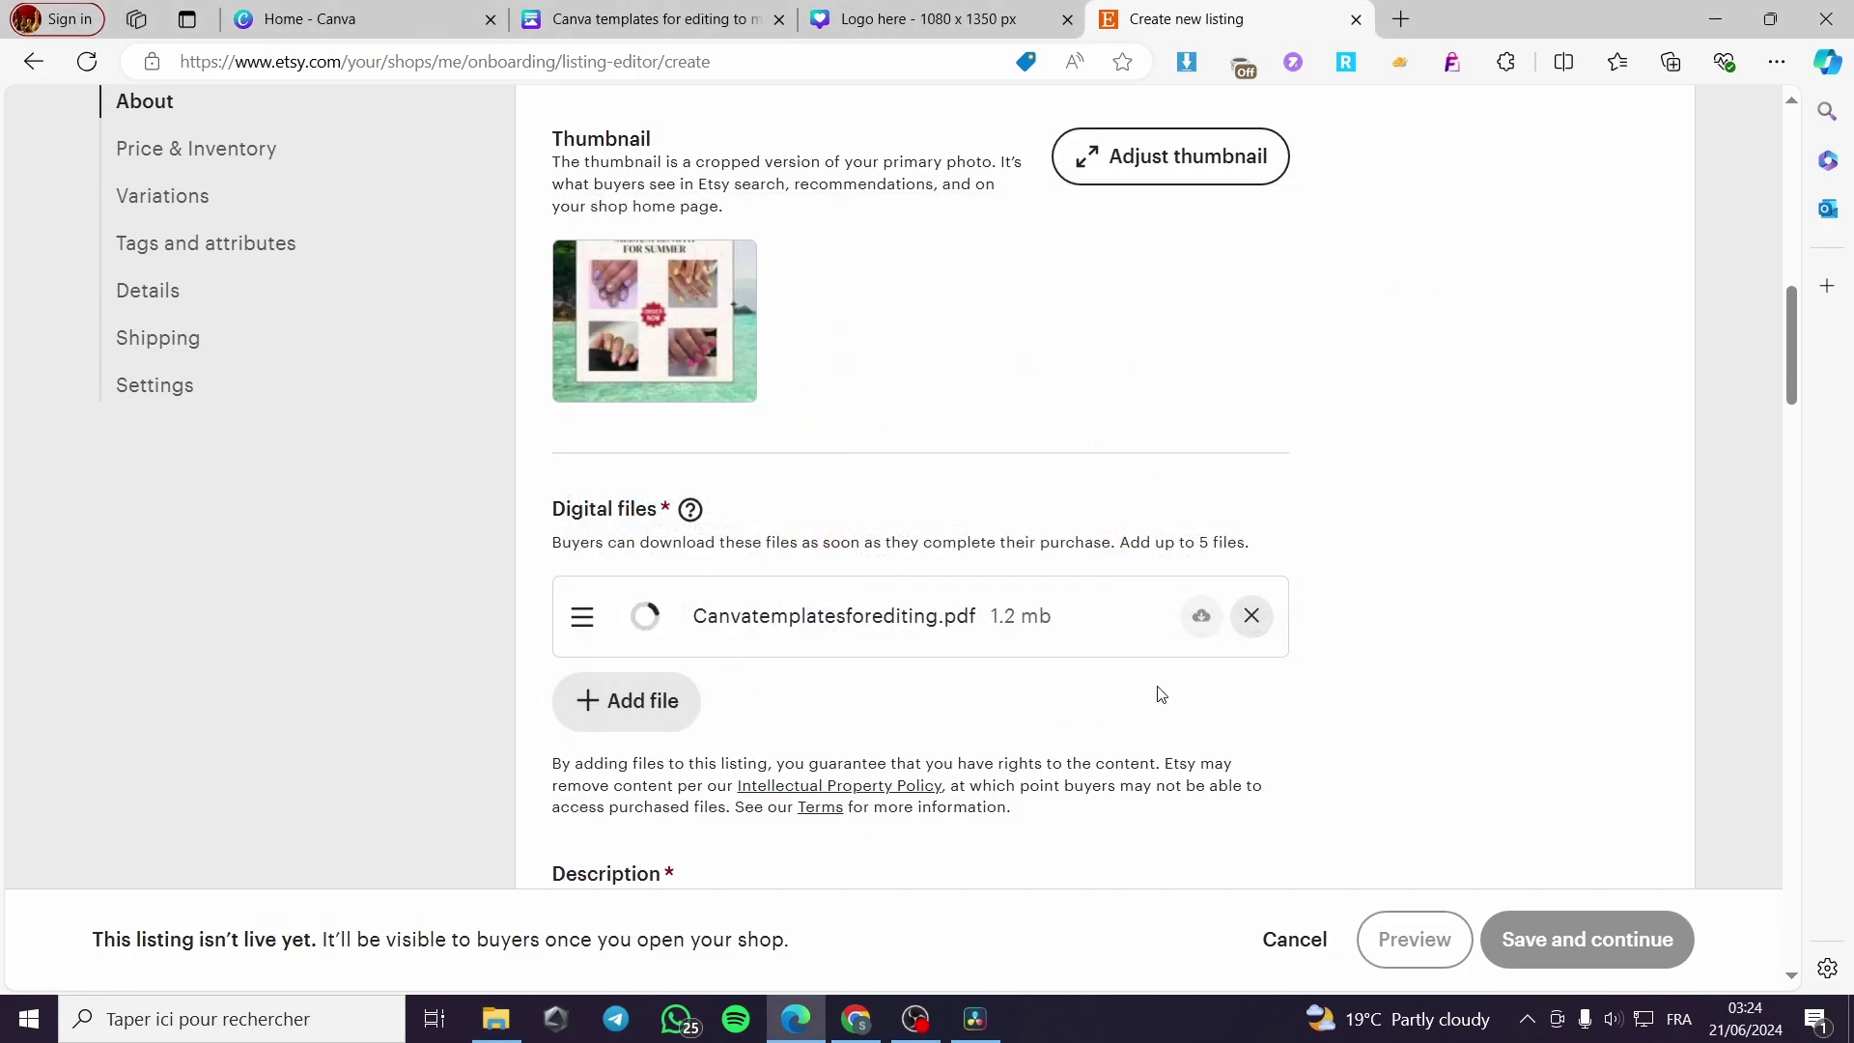
Enter the listing description "3 canva templates to be edited for social media."
scroll(923, 744, down, 5)
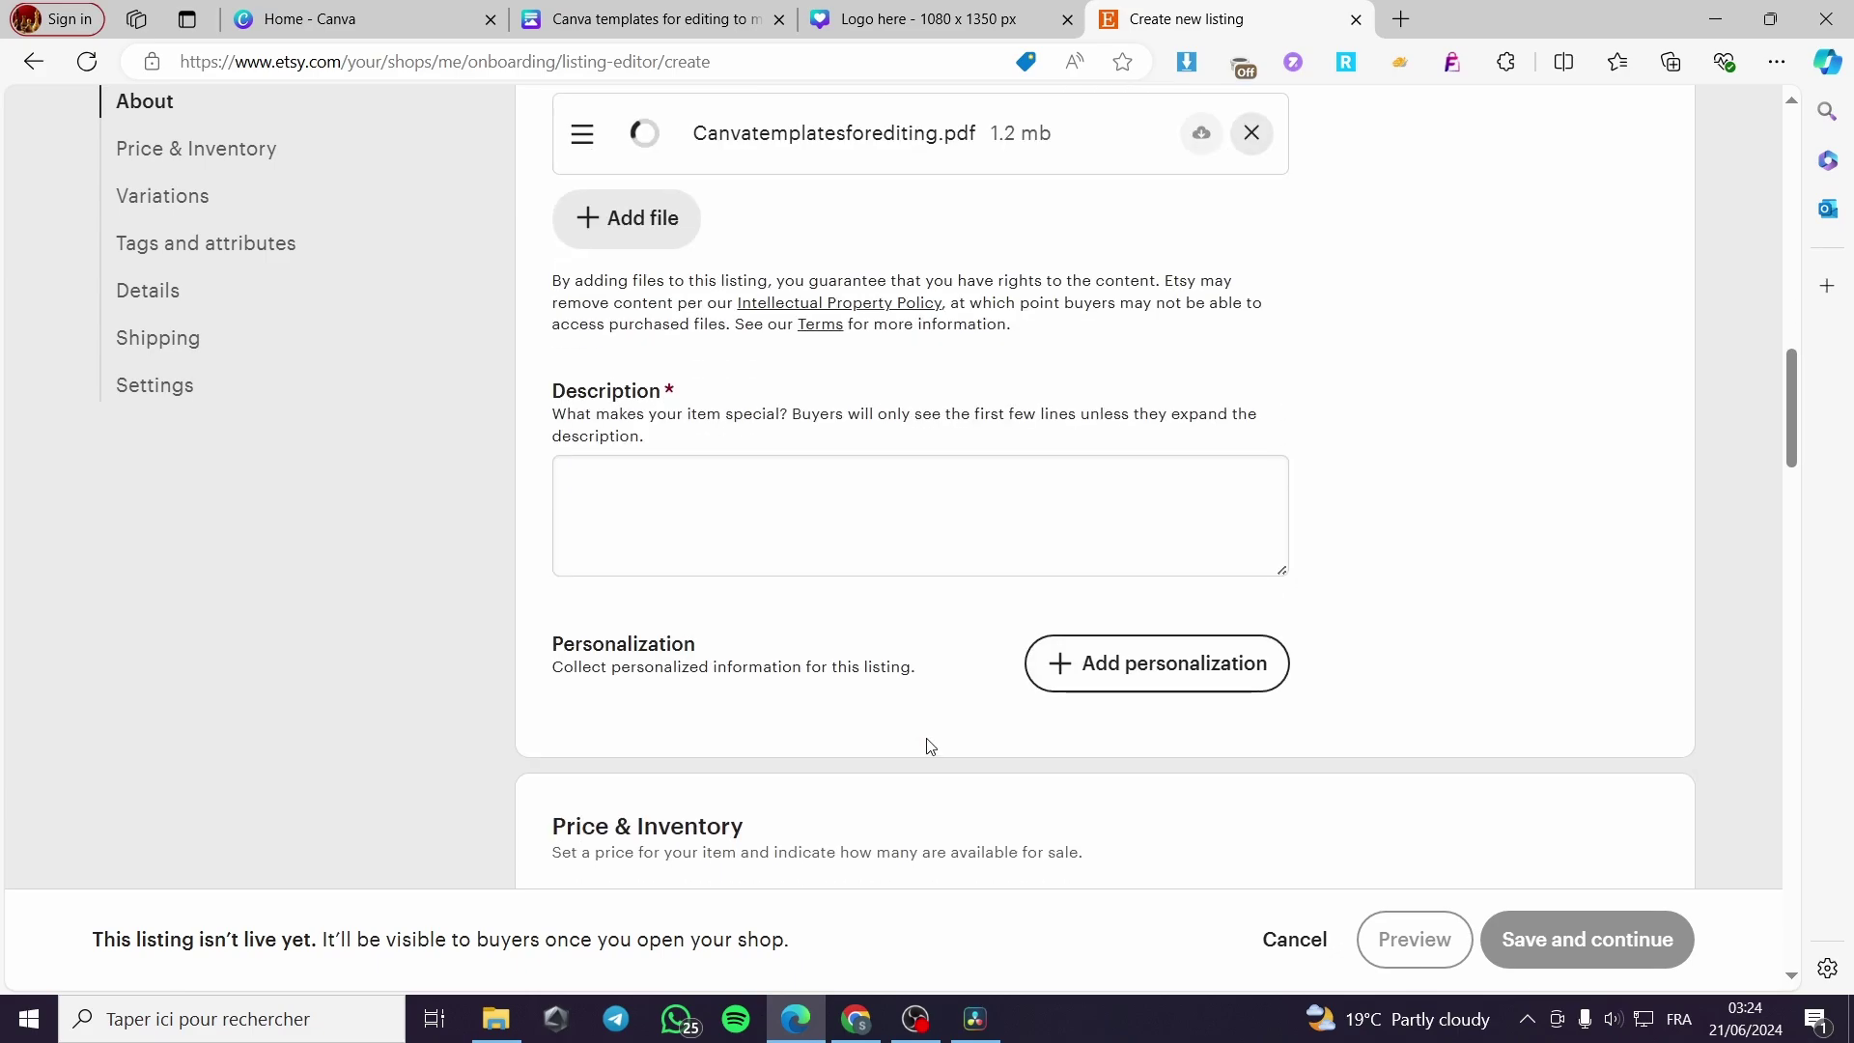
click(691, 496)
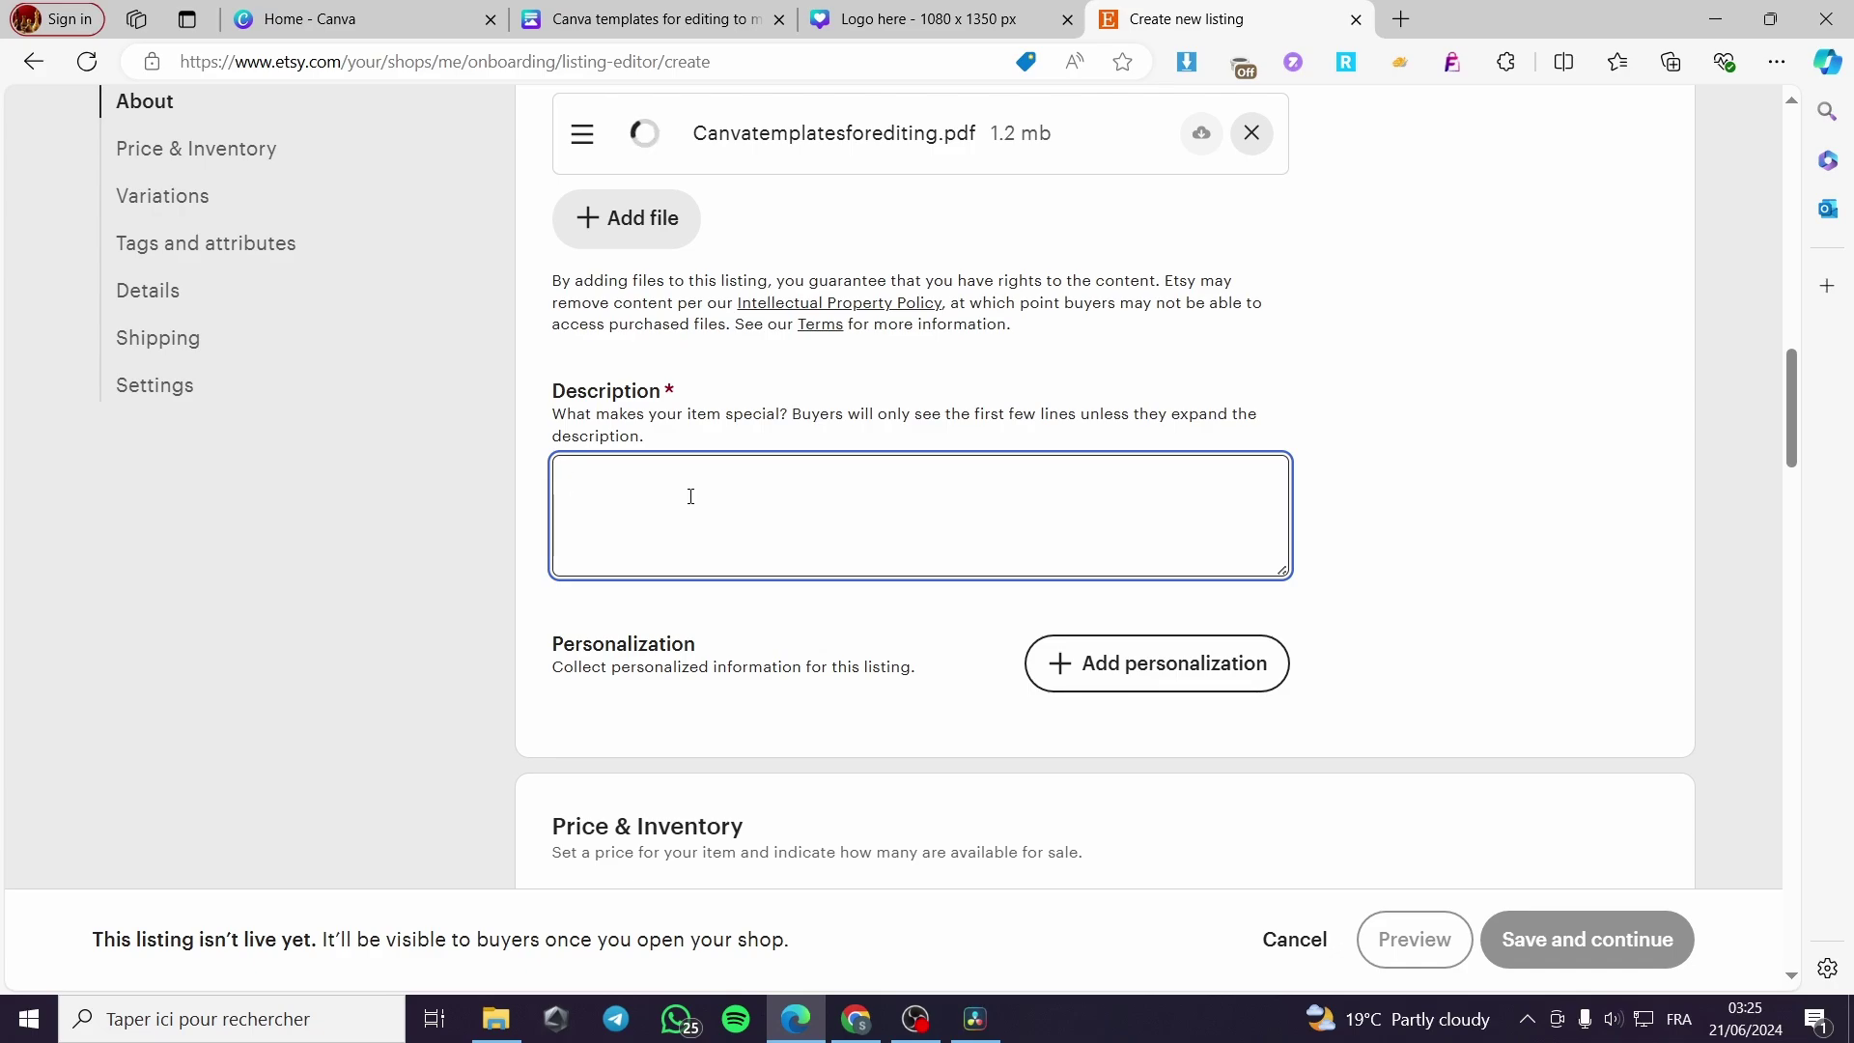
text(3c)
key(BackSpace)
text(canva templa)
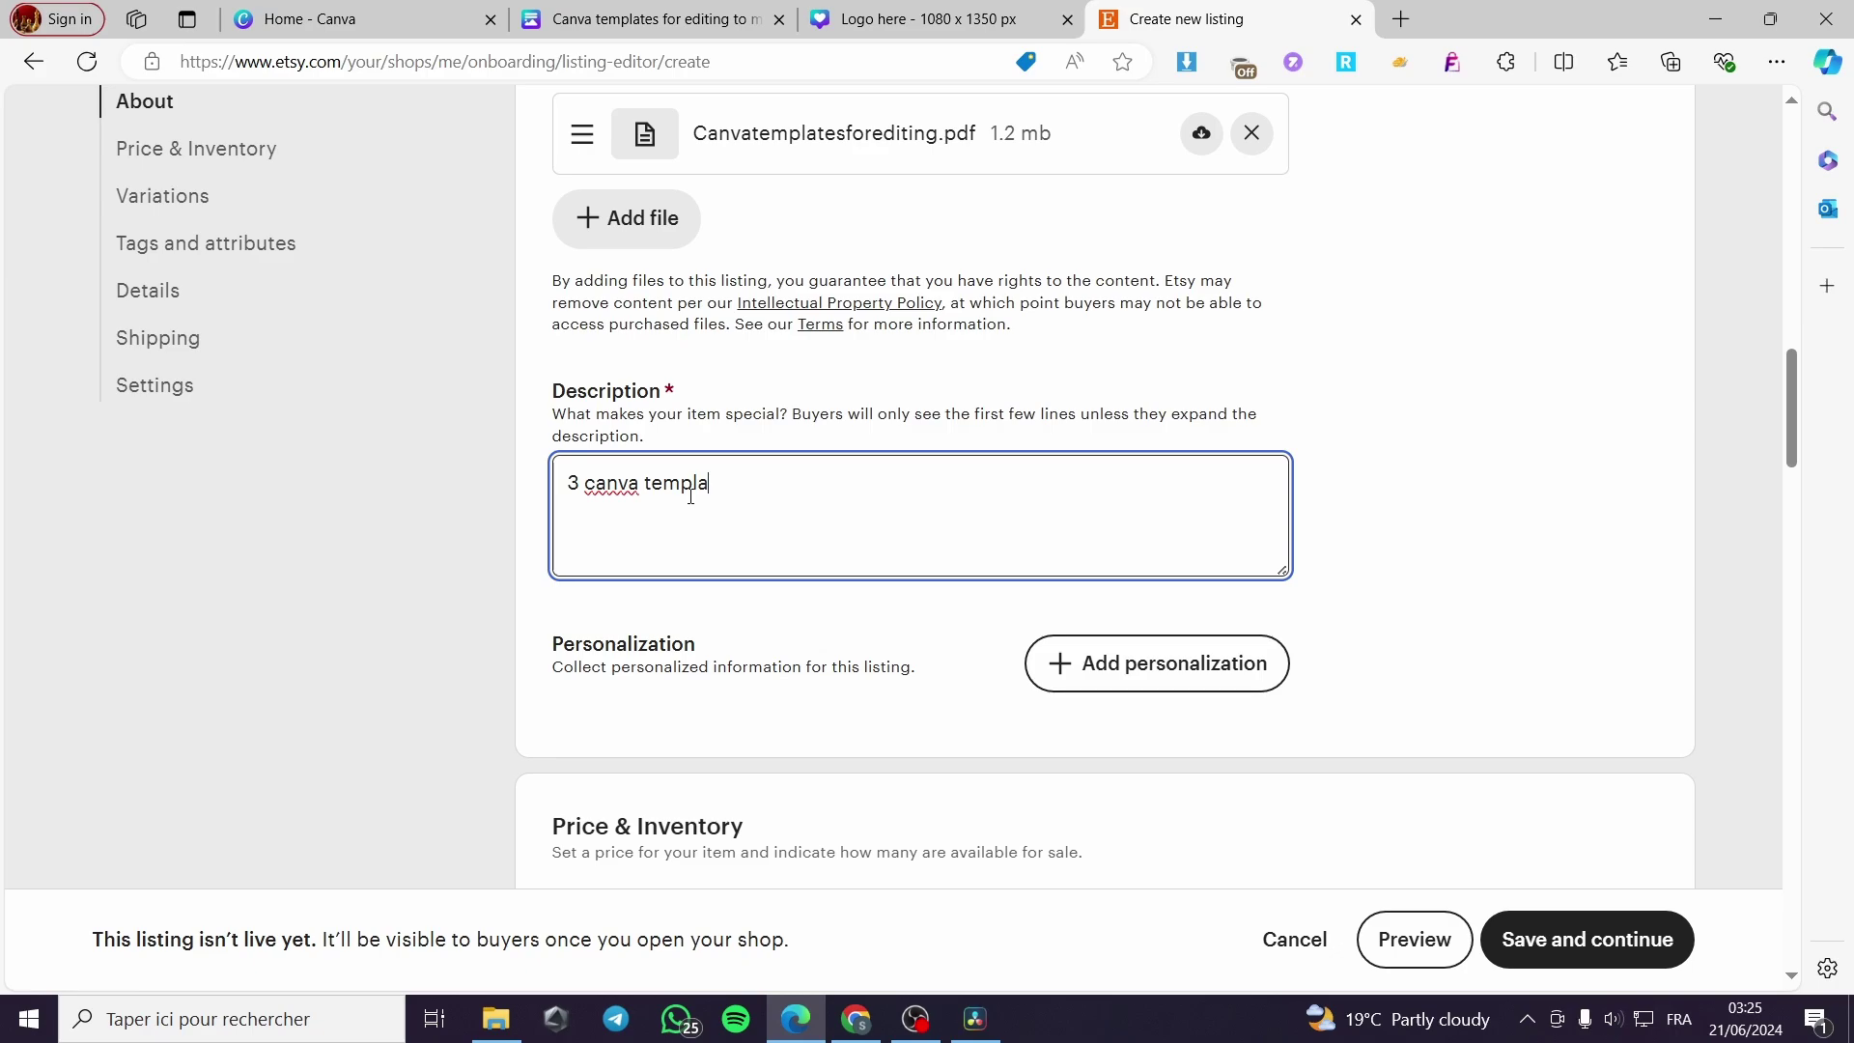
text(tes to be edited )
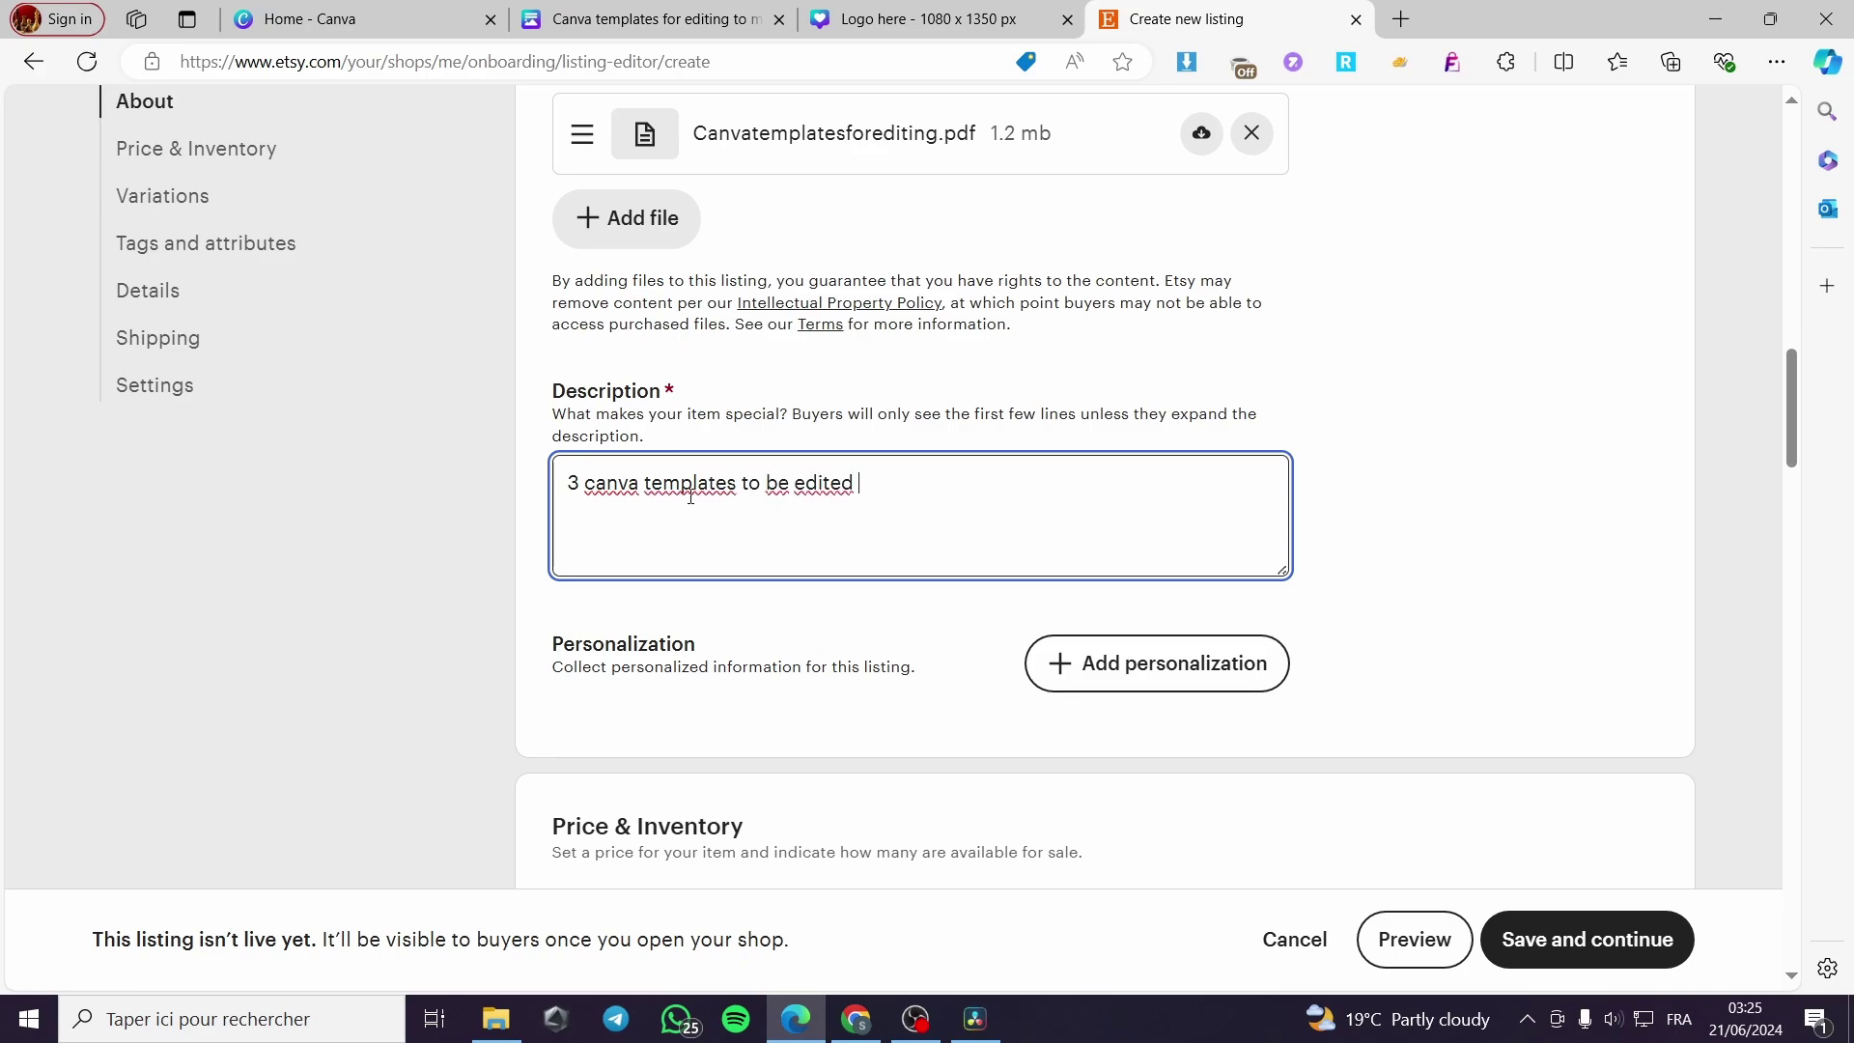
text(for social media.)
Set the listing price to $29.99 and check the estimated profit breakdown
scroll(1146, 534, down, 4)
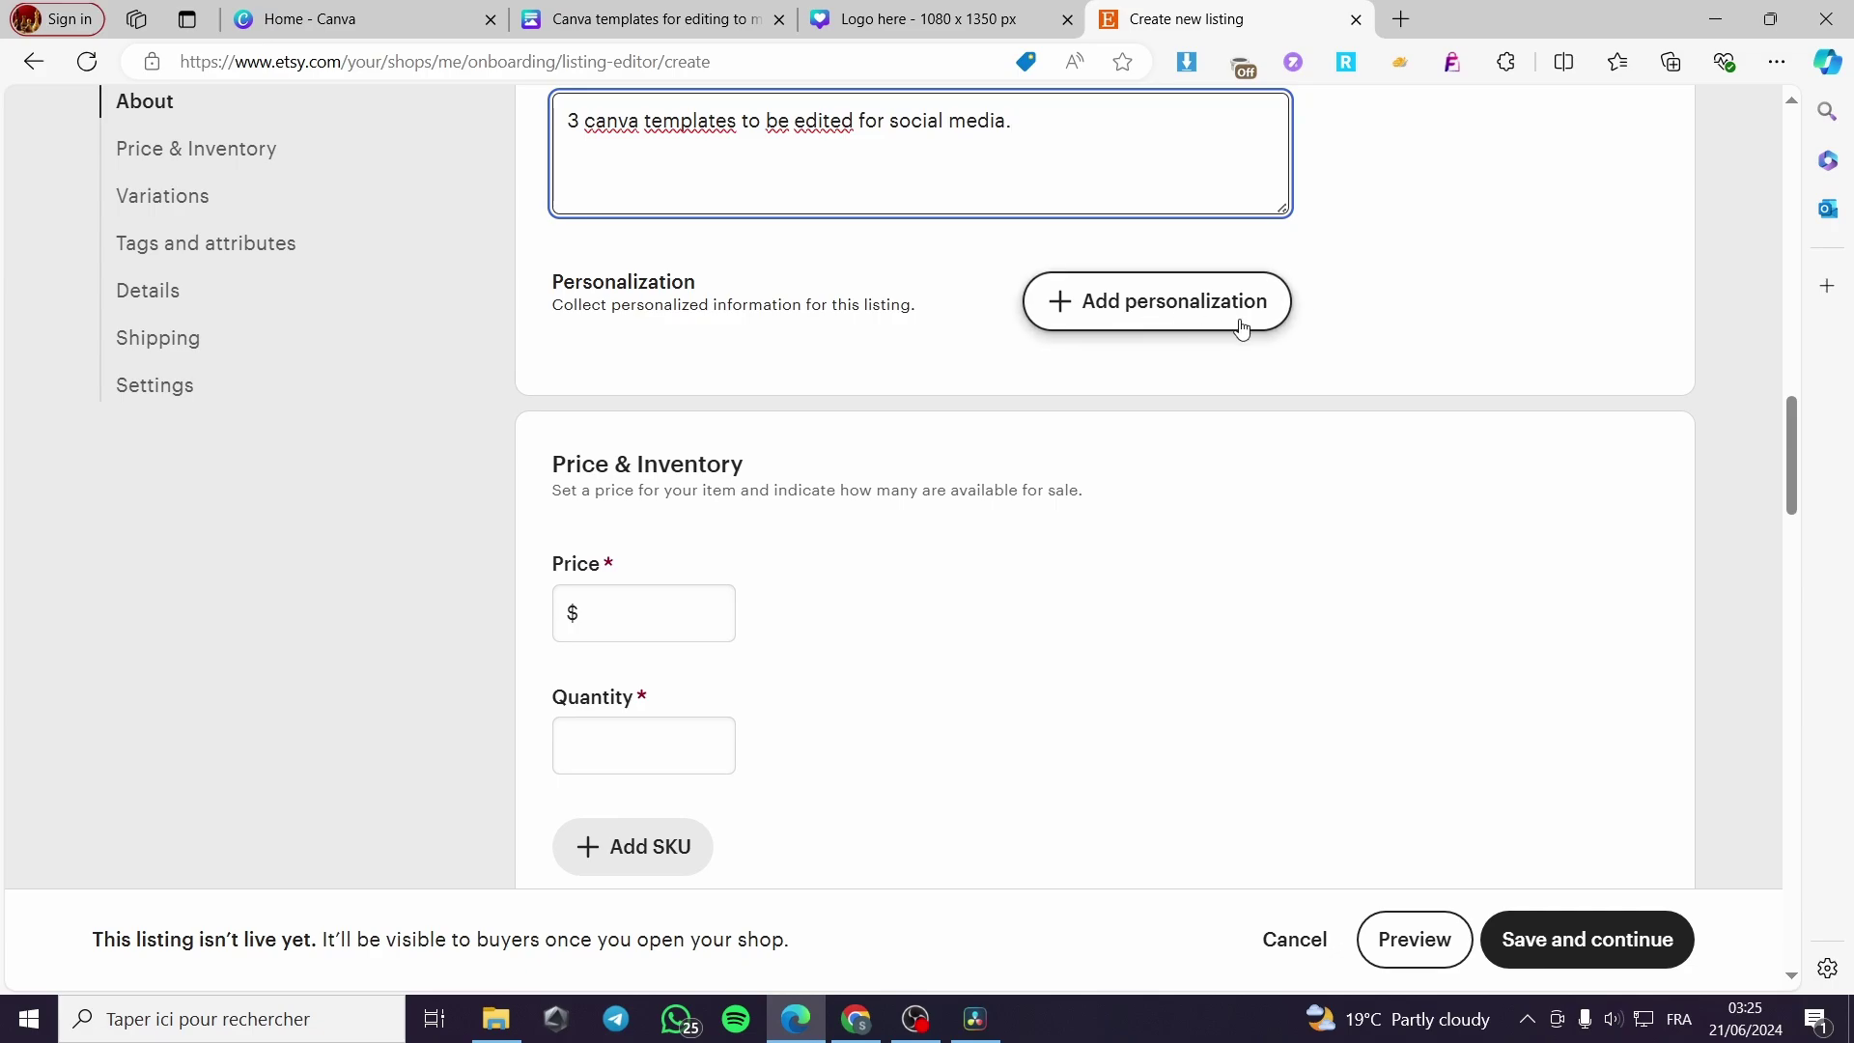
scroll(906, 518, down, 1)
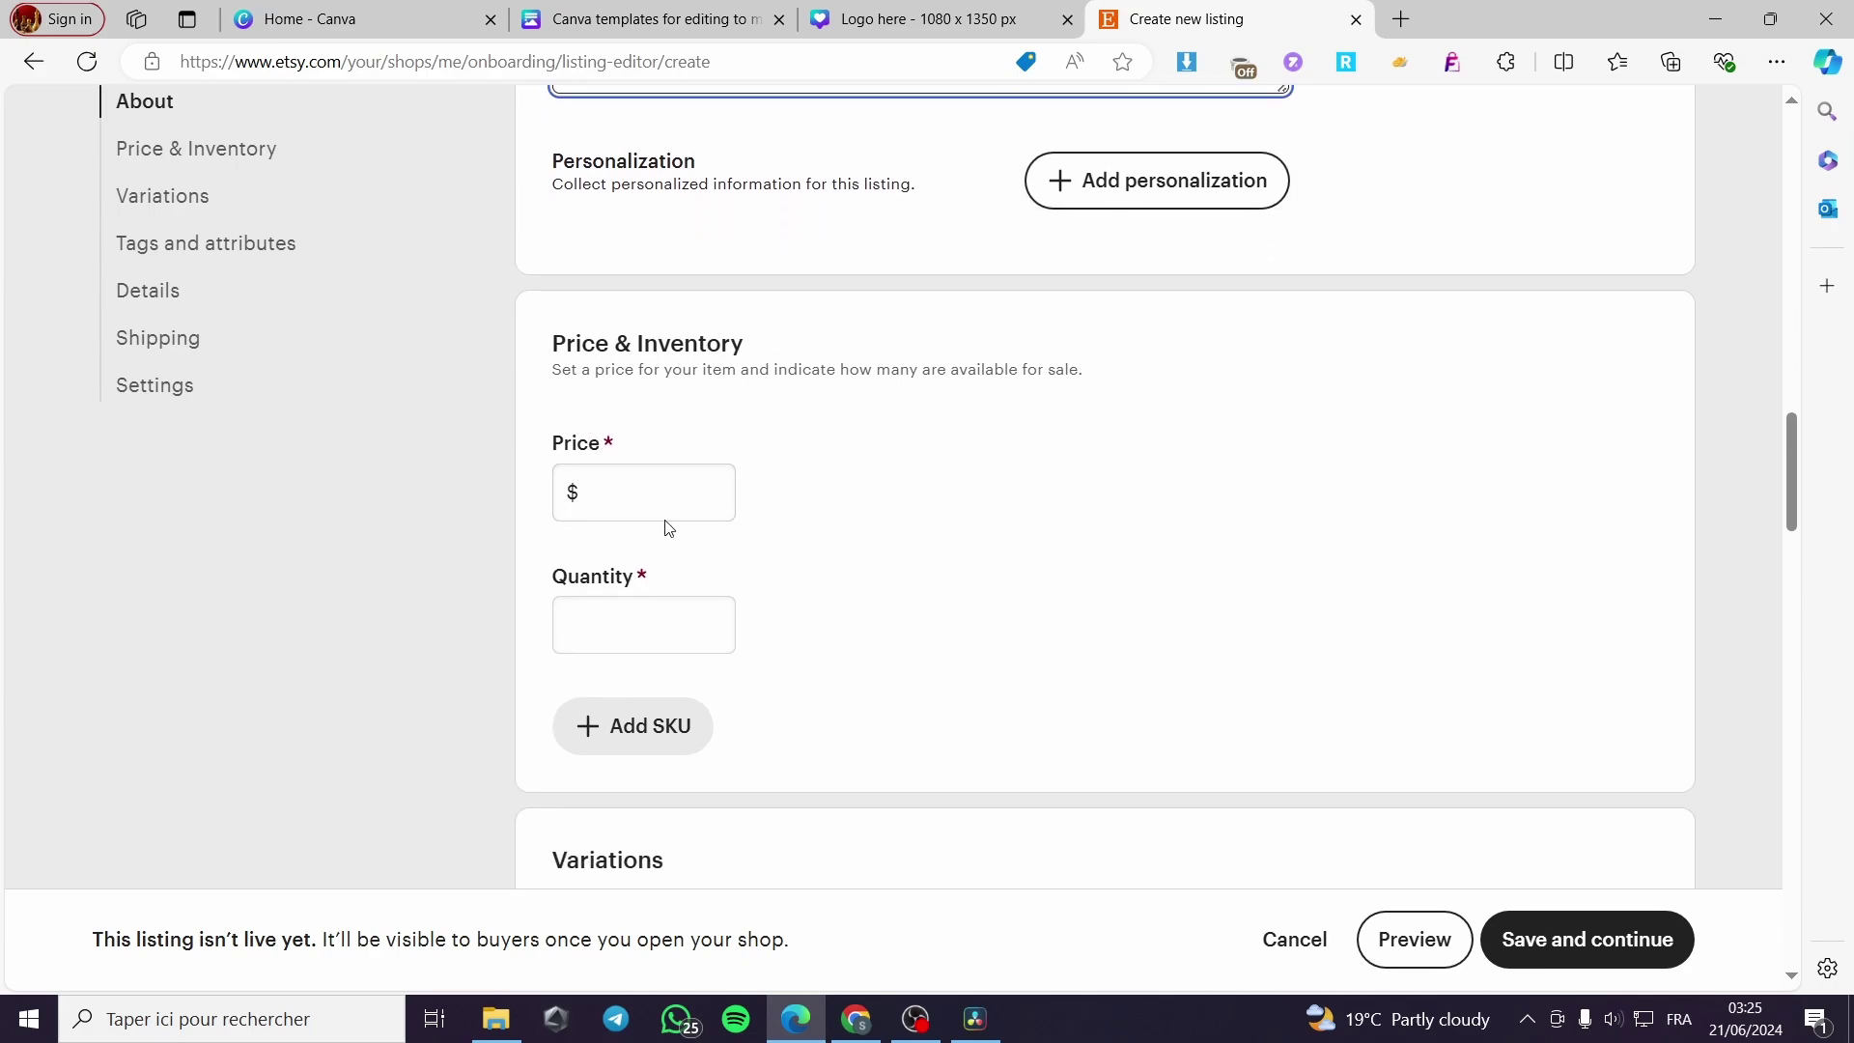
click(659, 495)
text(29.99)
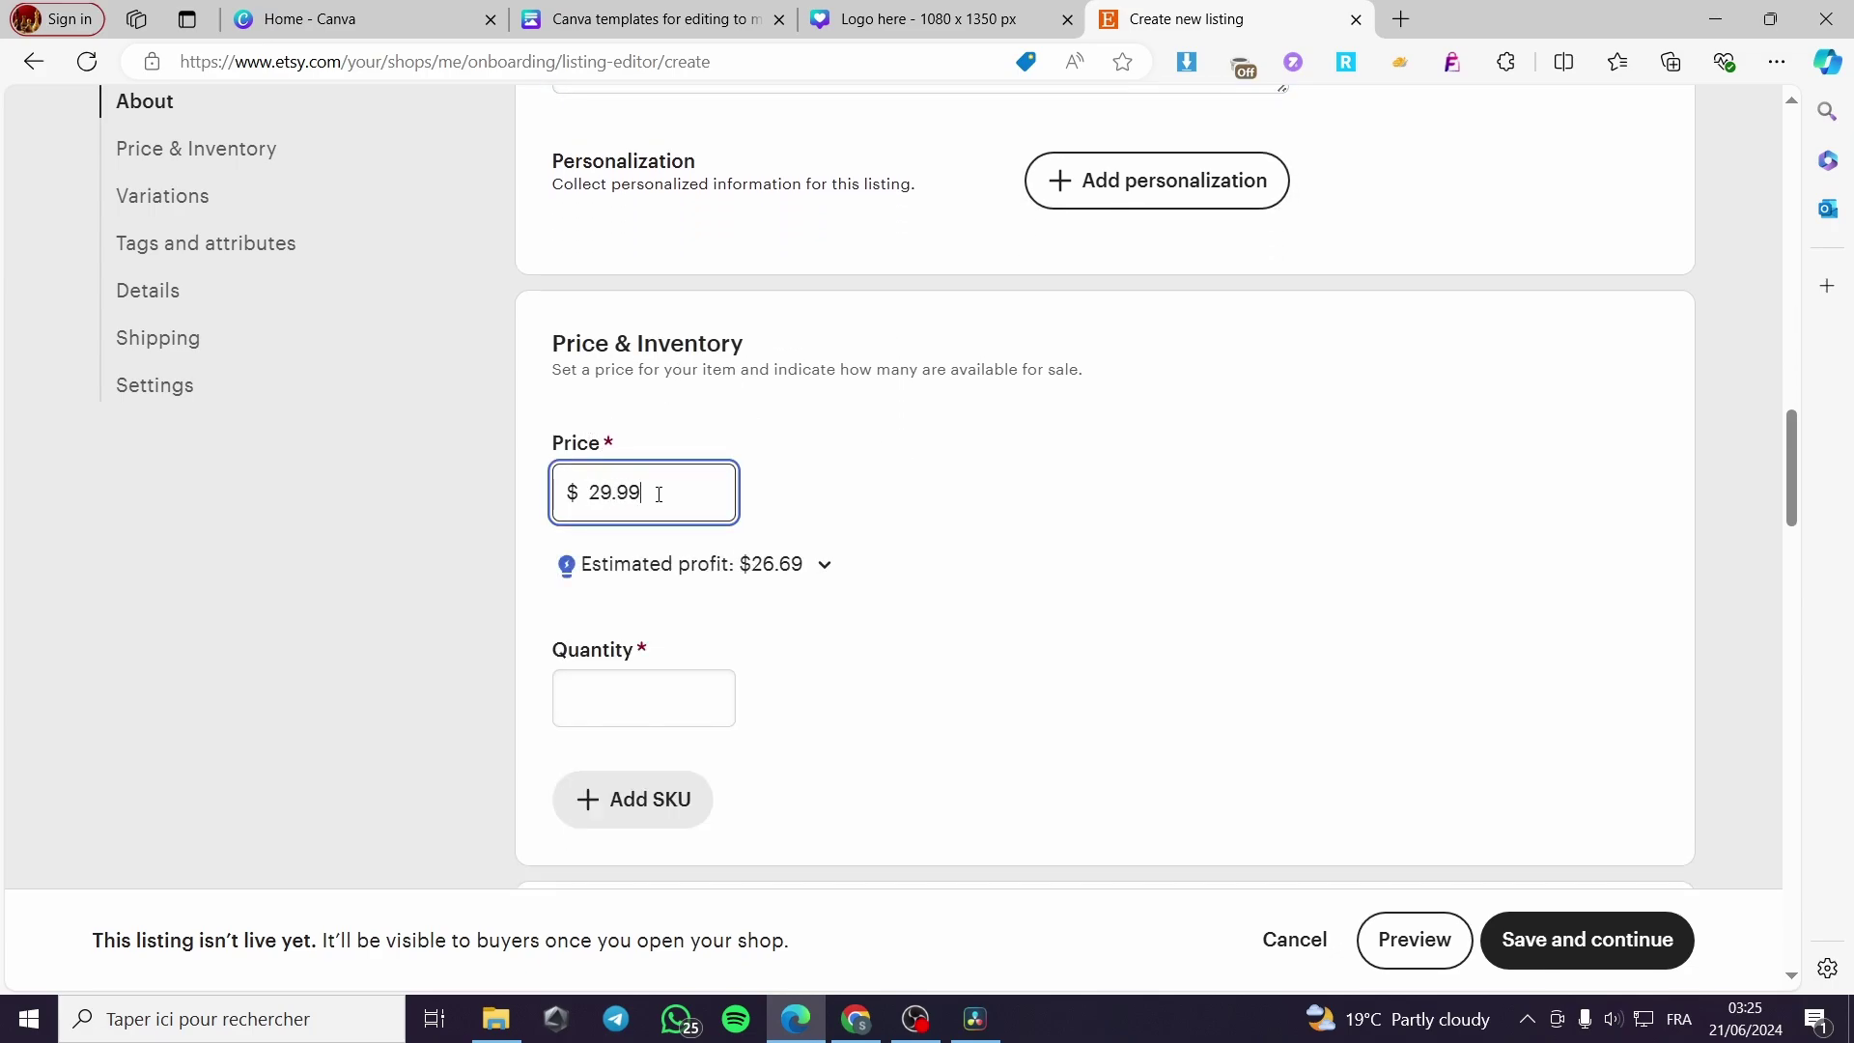
click(1080, 619)
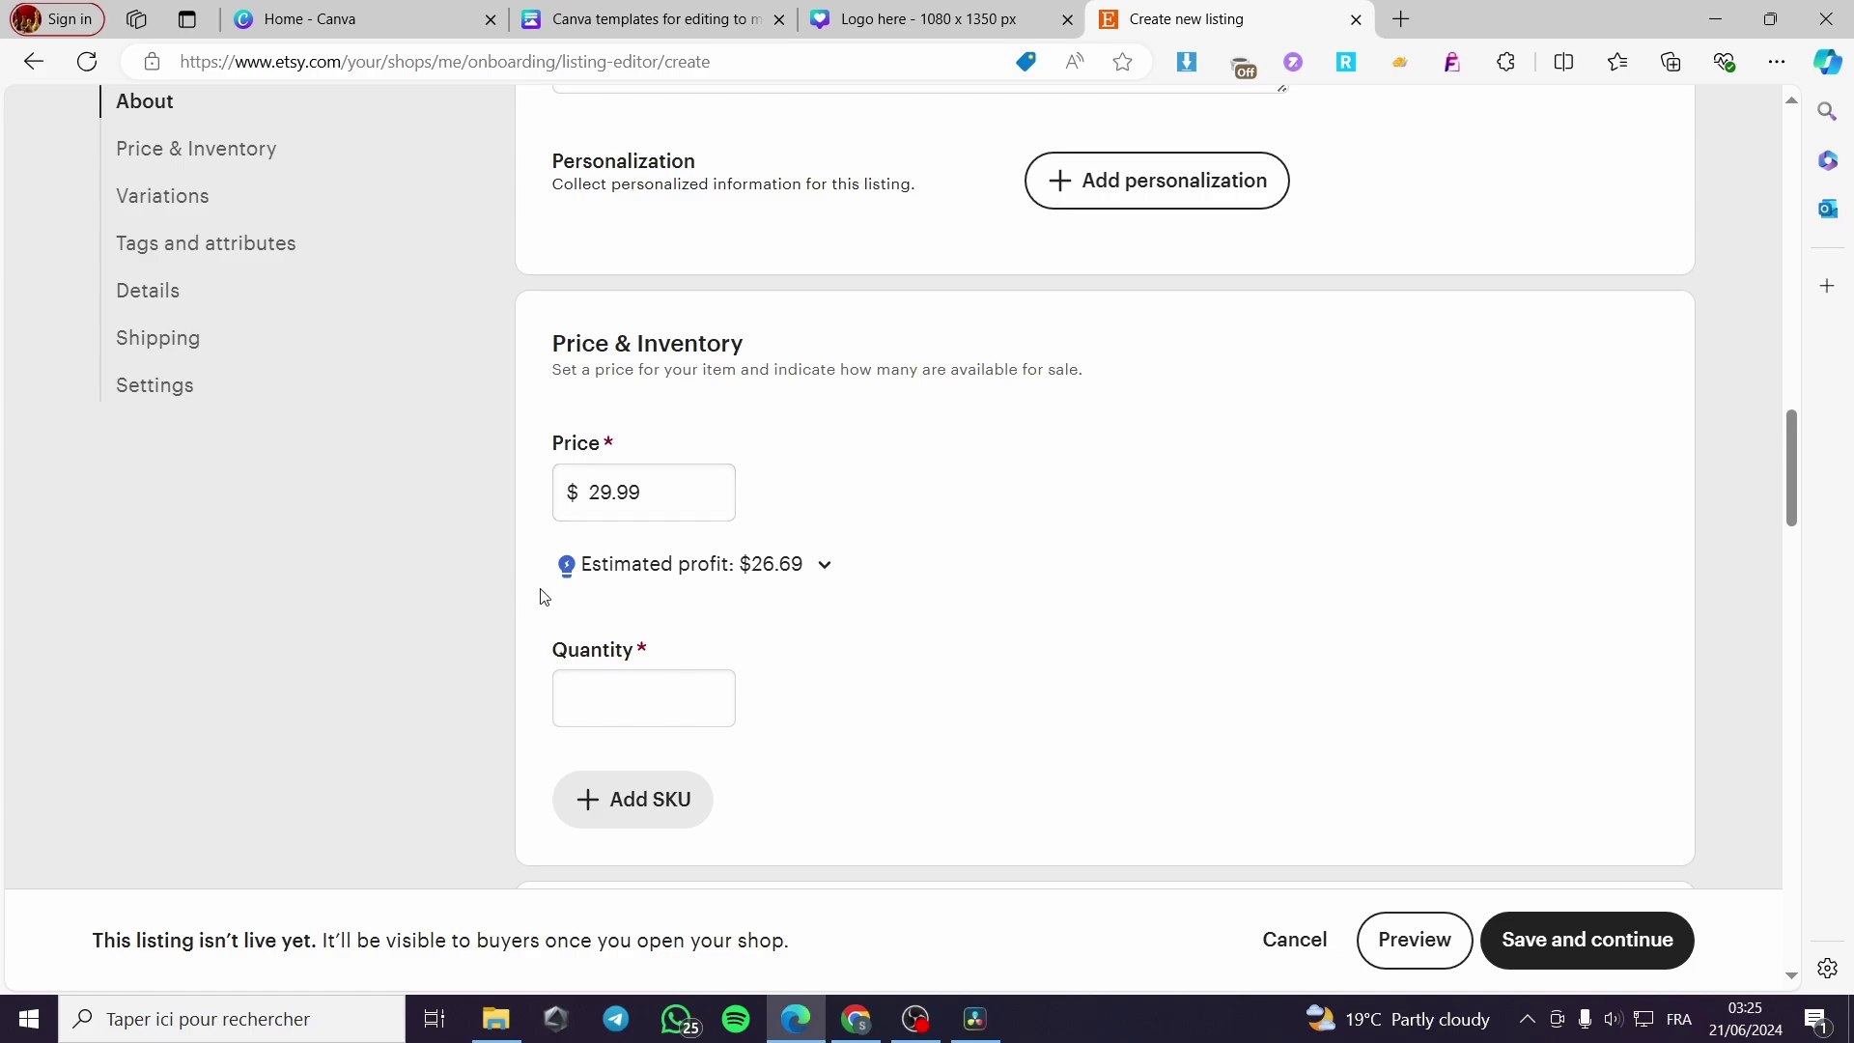
click(744, 573)
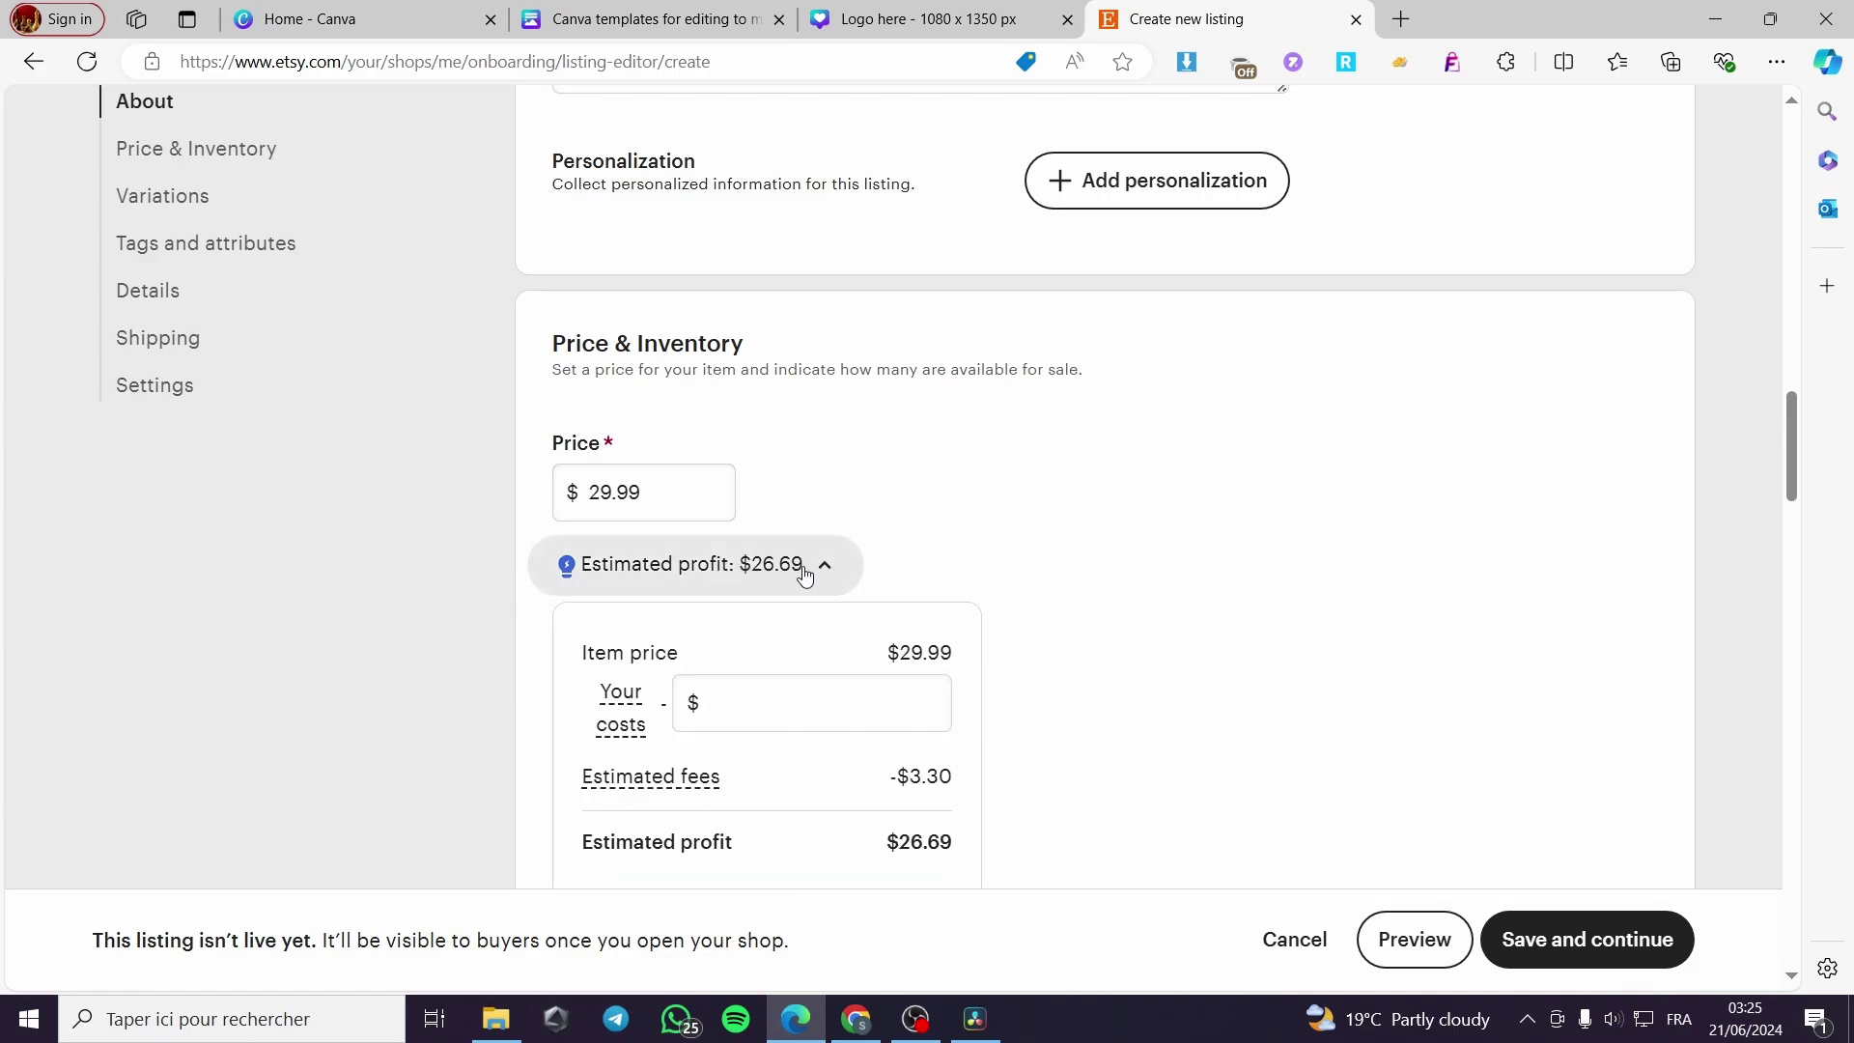
click(710, 577)
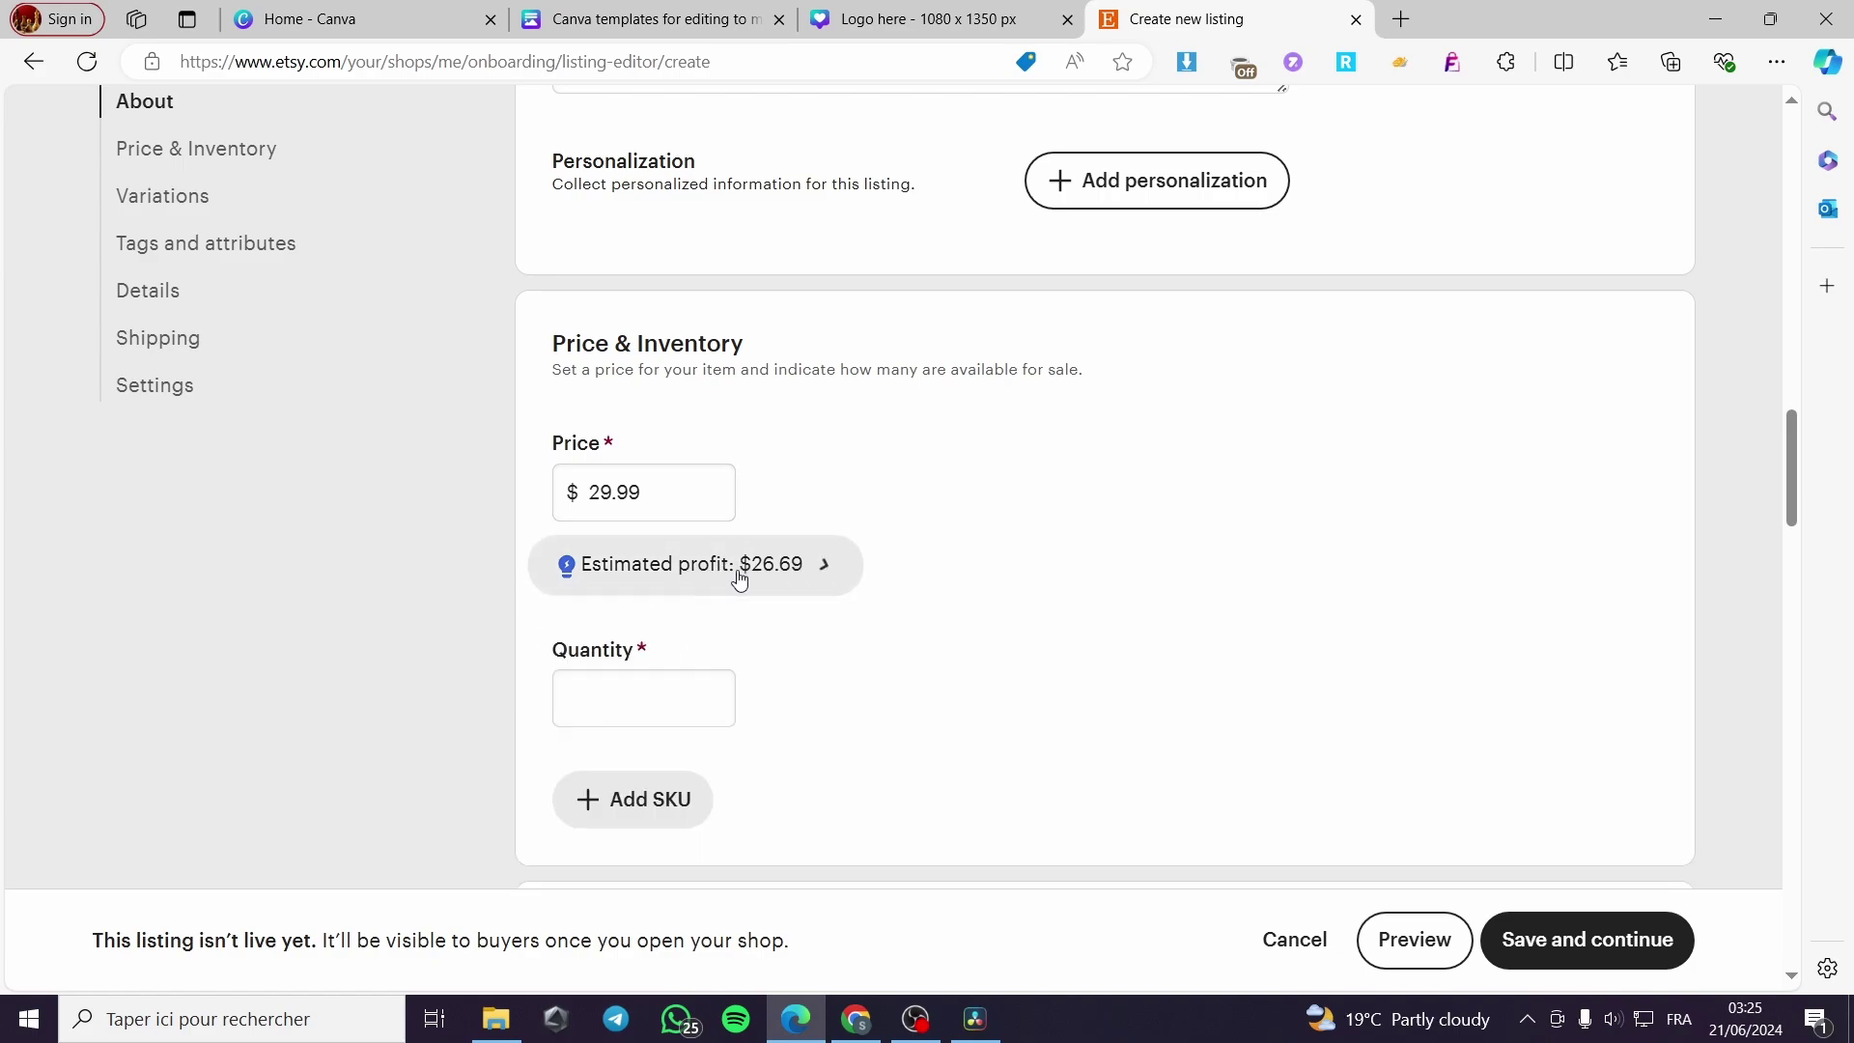
Set the listing's available quantity to 999
scroll(695, 598, down, 1)
click(639, 579)
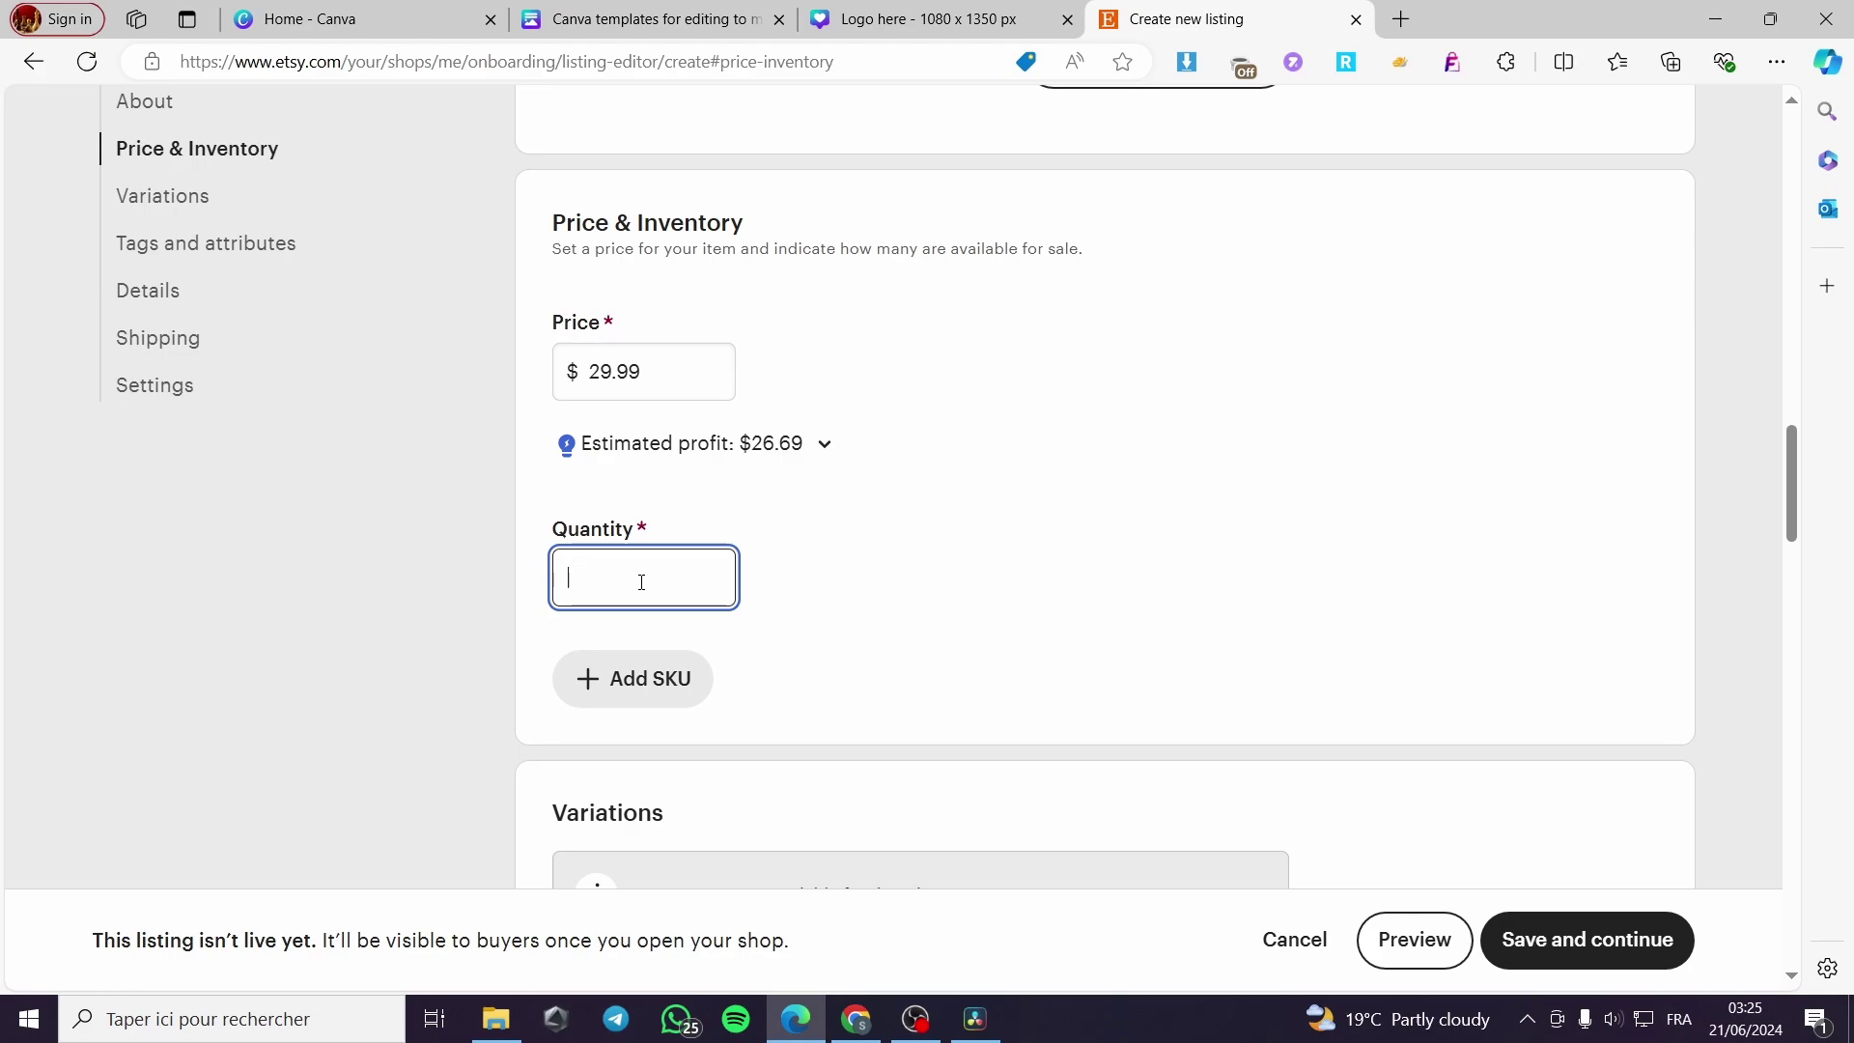
text(999)
click(1055, 578)
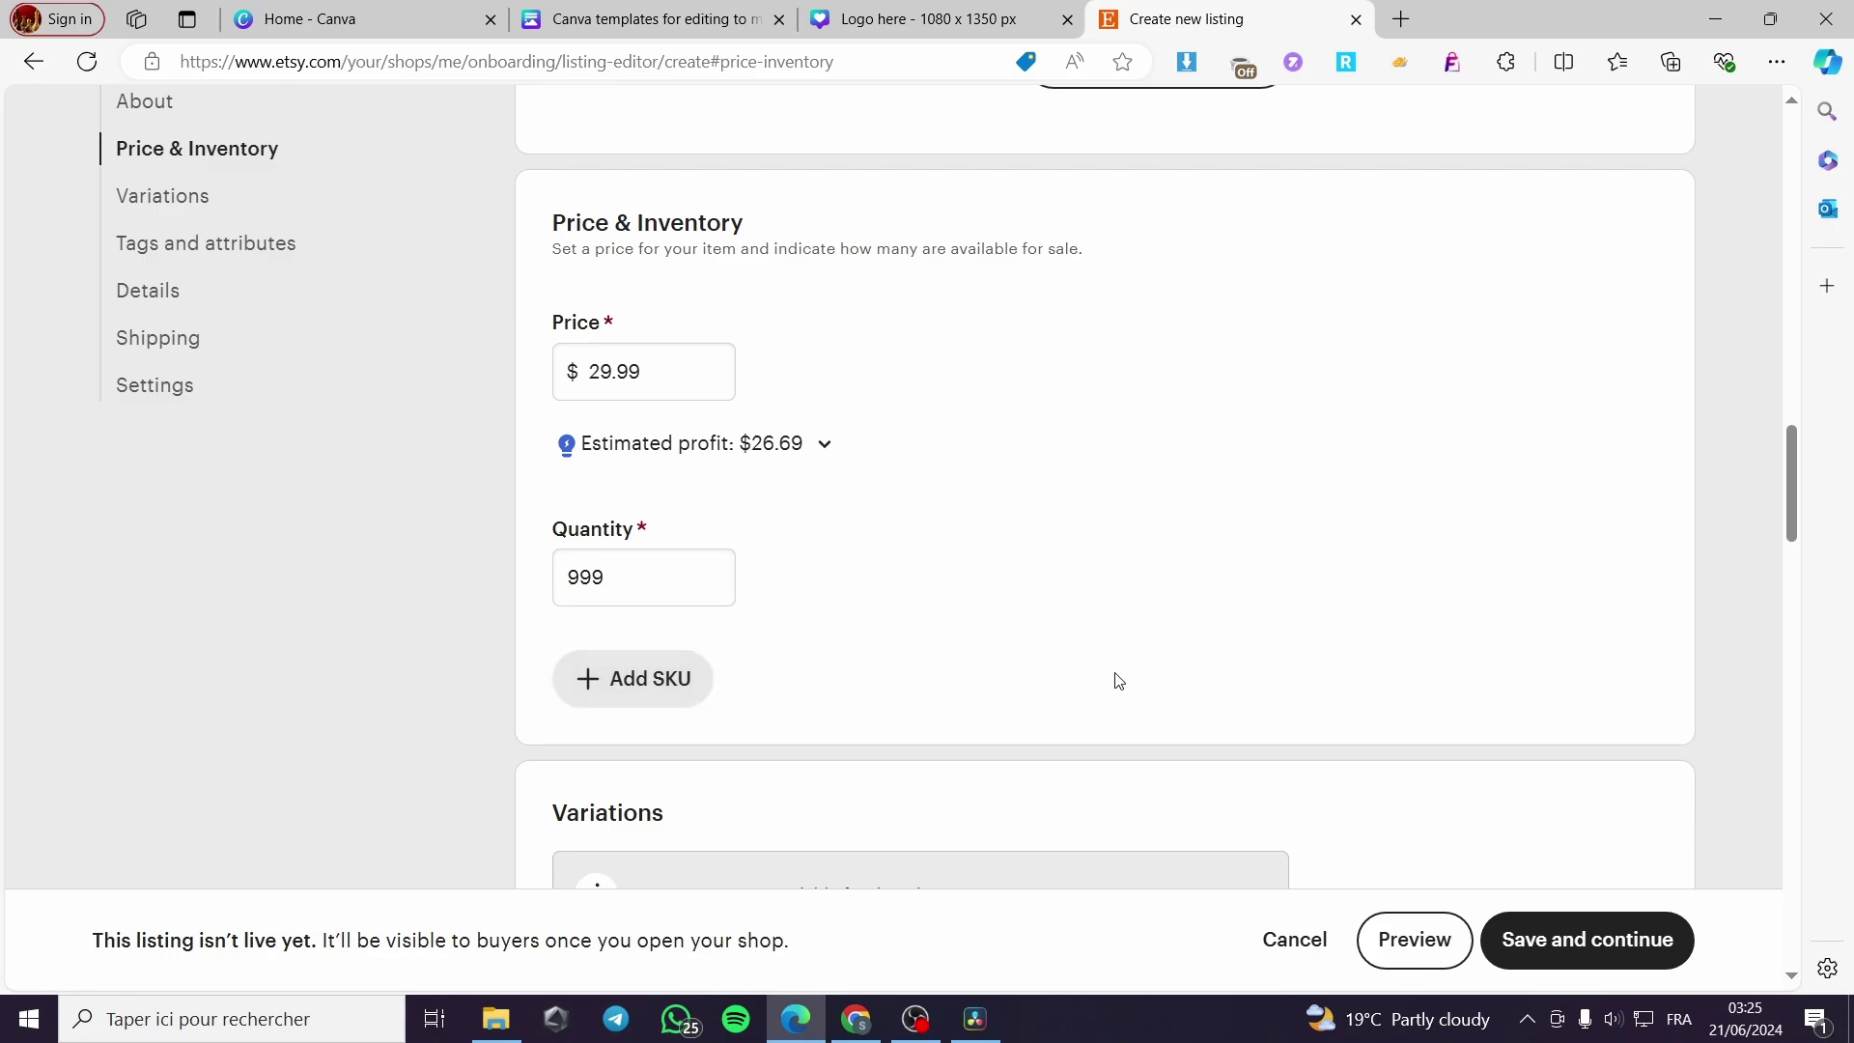
Add the tag "logo" to the listing and remove the mistyped tag "log"
scroll(877, 634, down, 3)
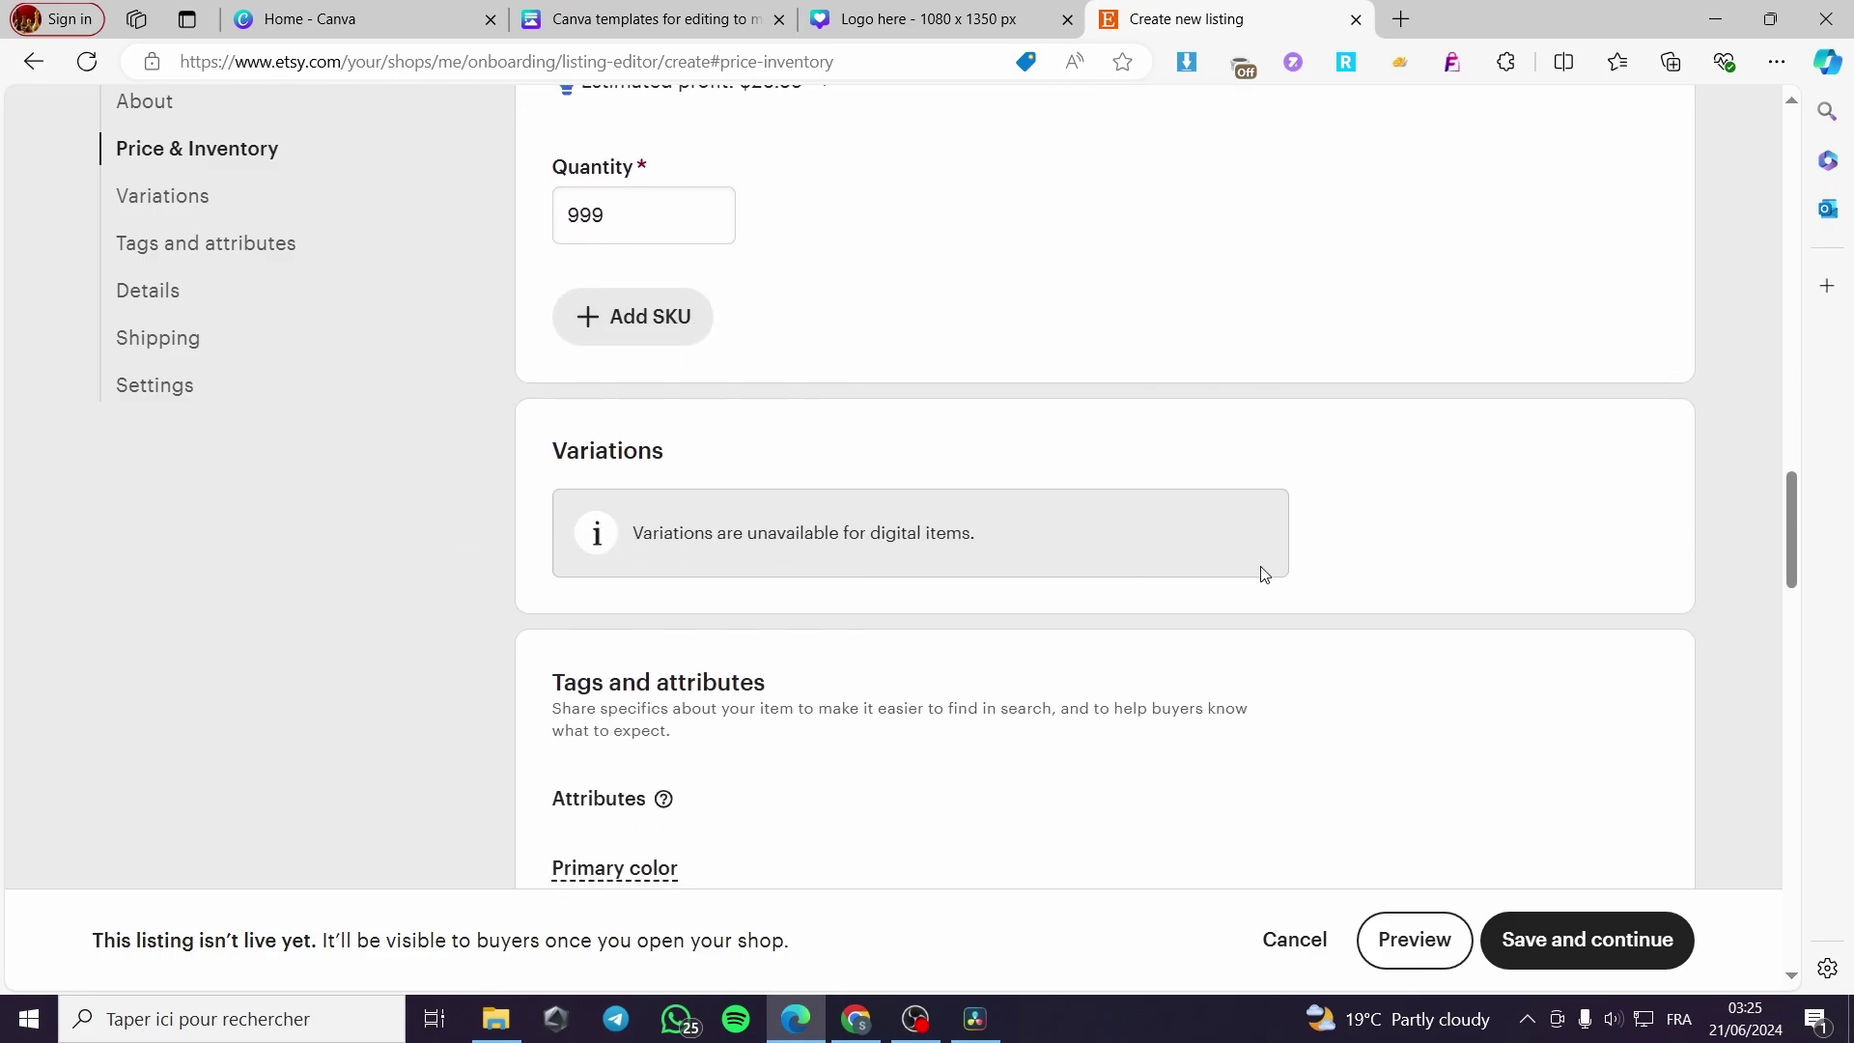
scroll(752, 565, down, 5)
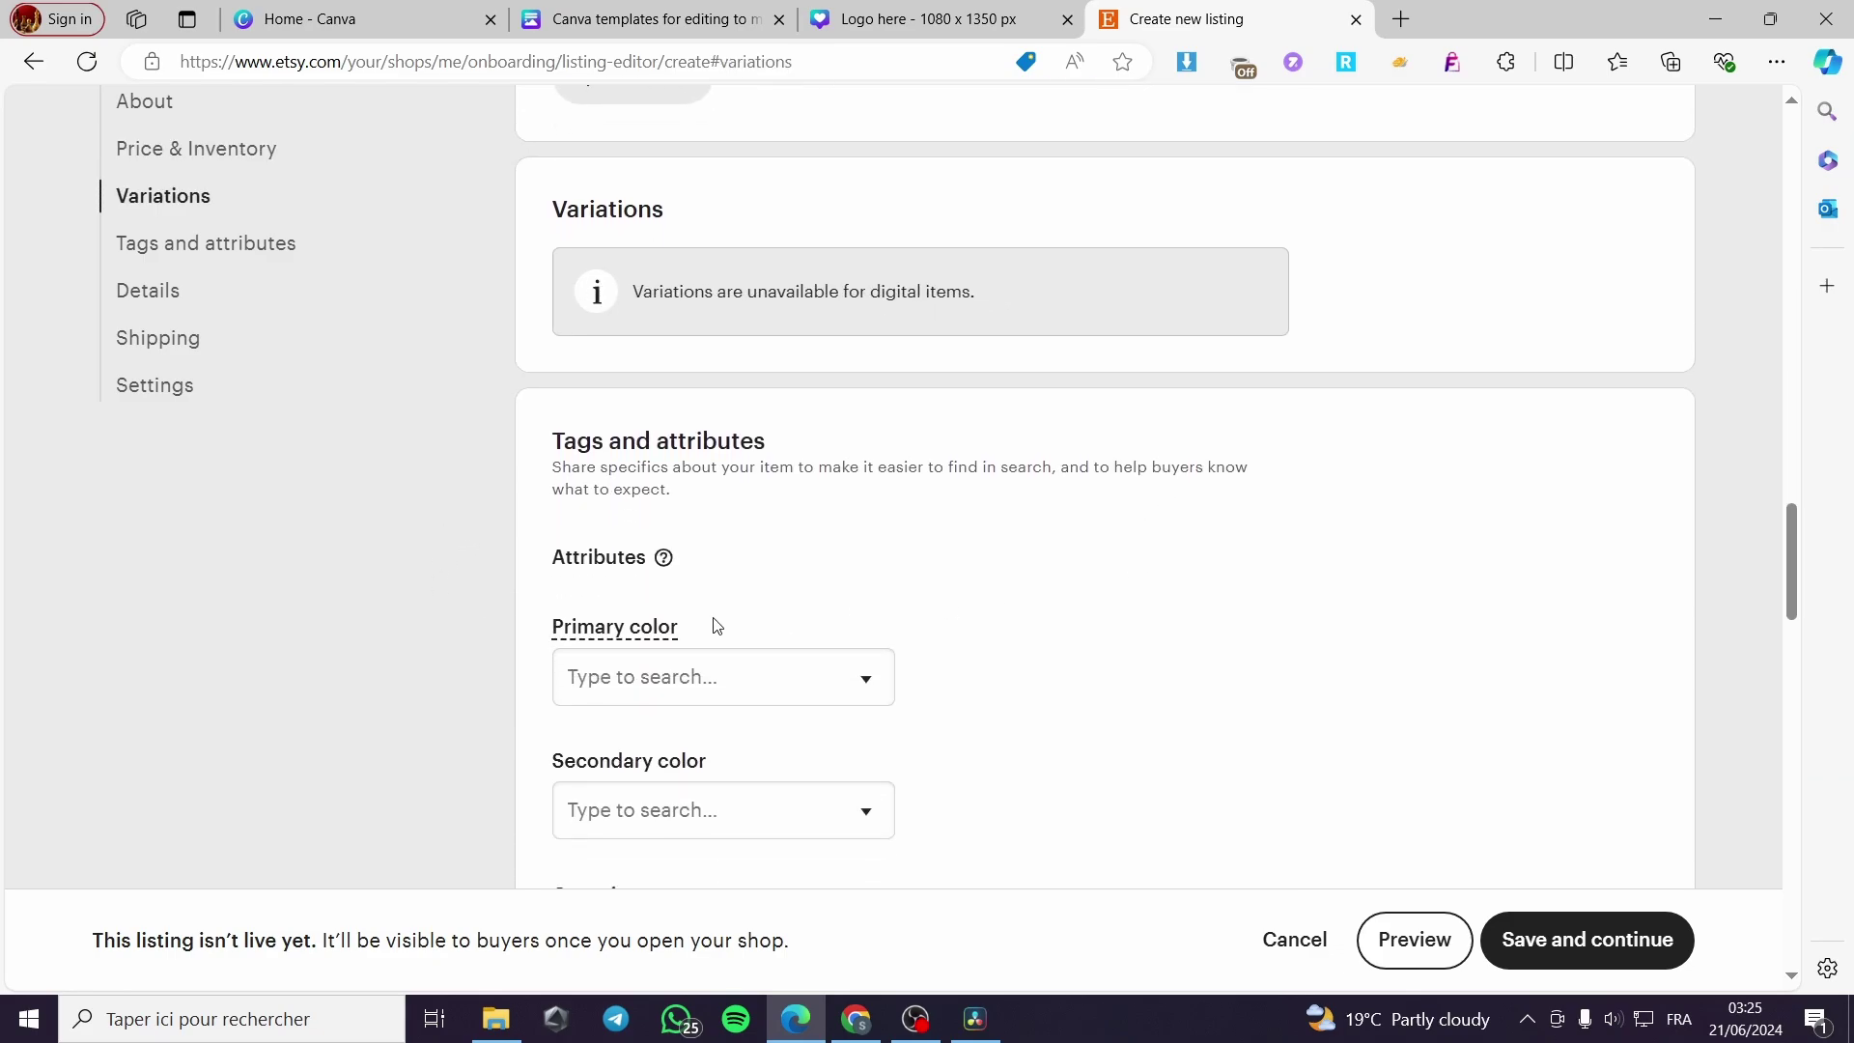
scroll(827, 575, down, 3)
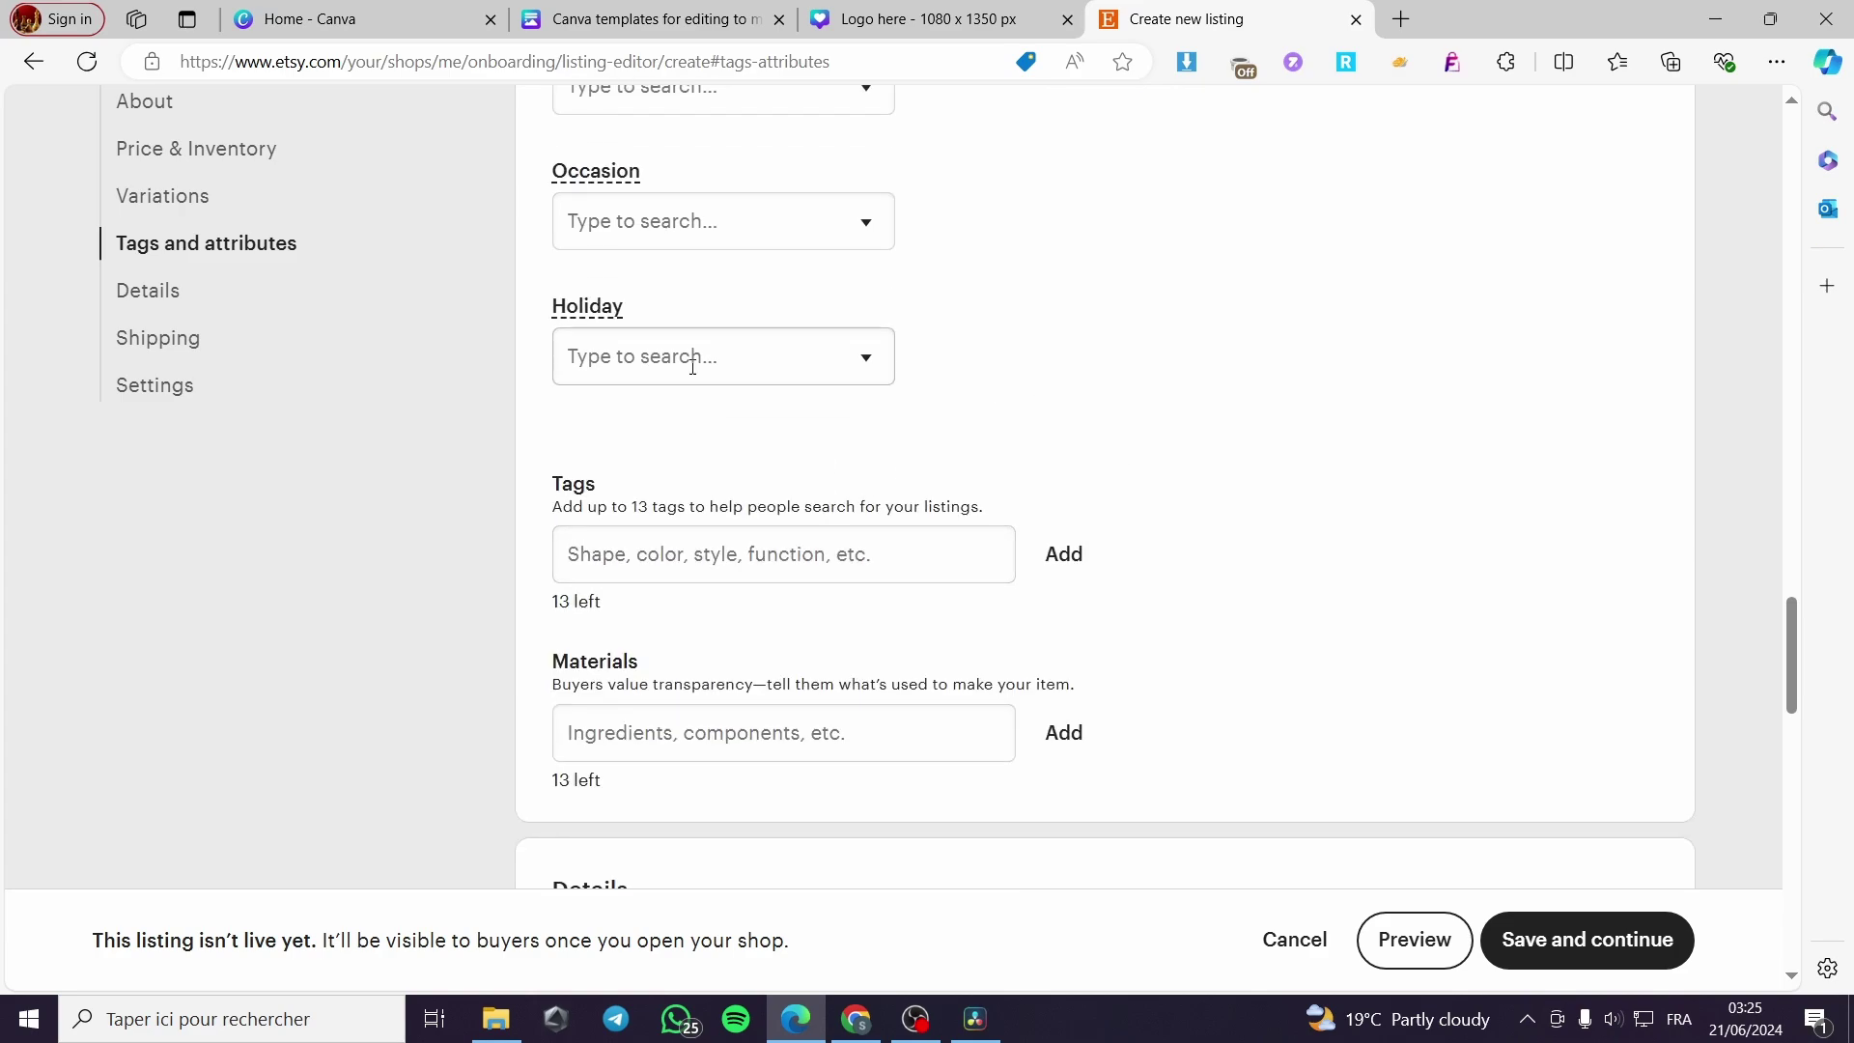
click(658, 530)
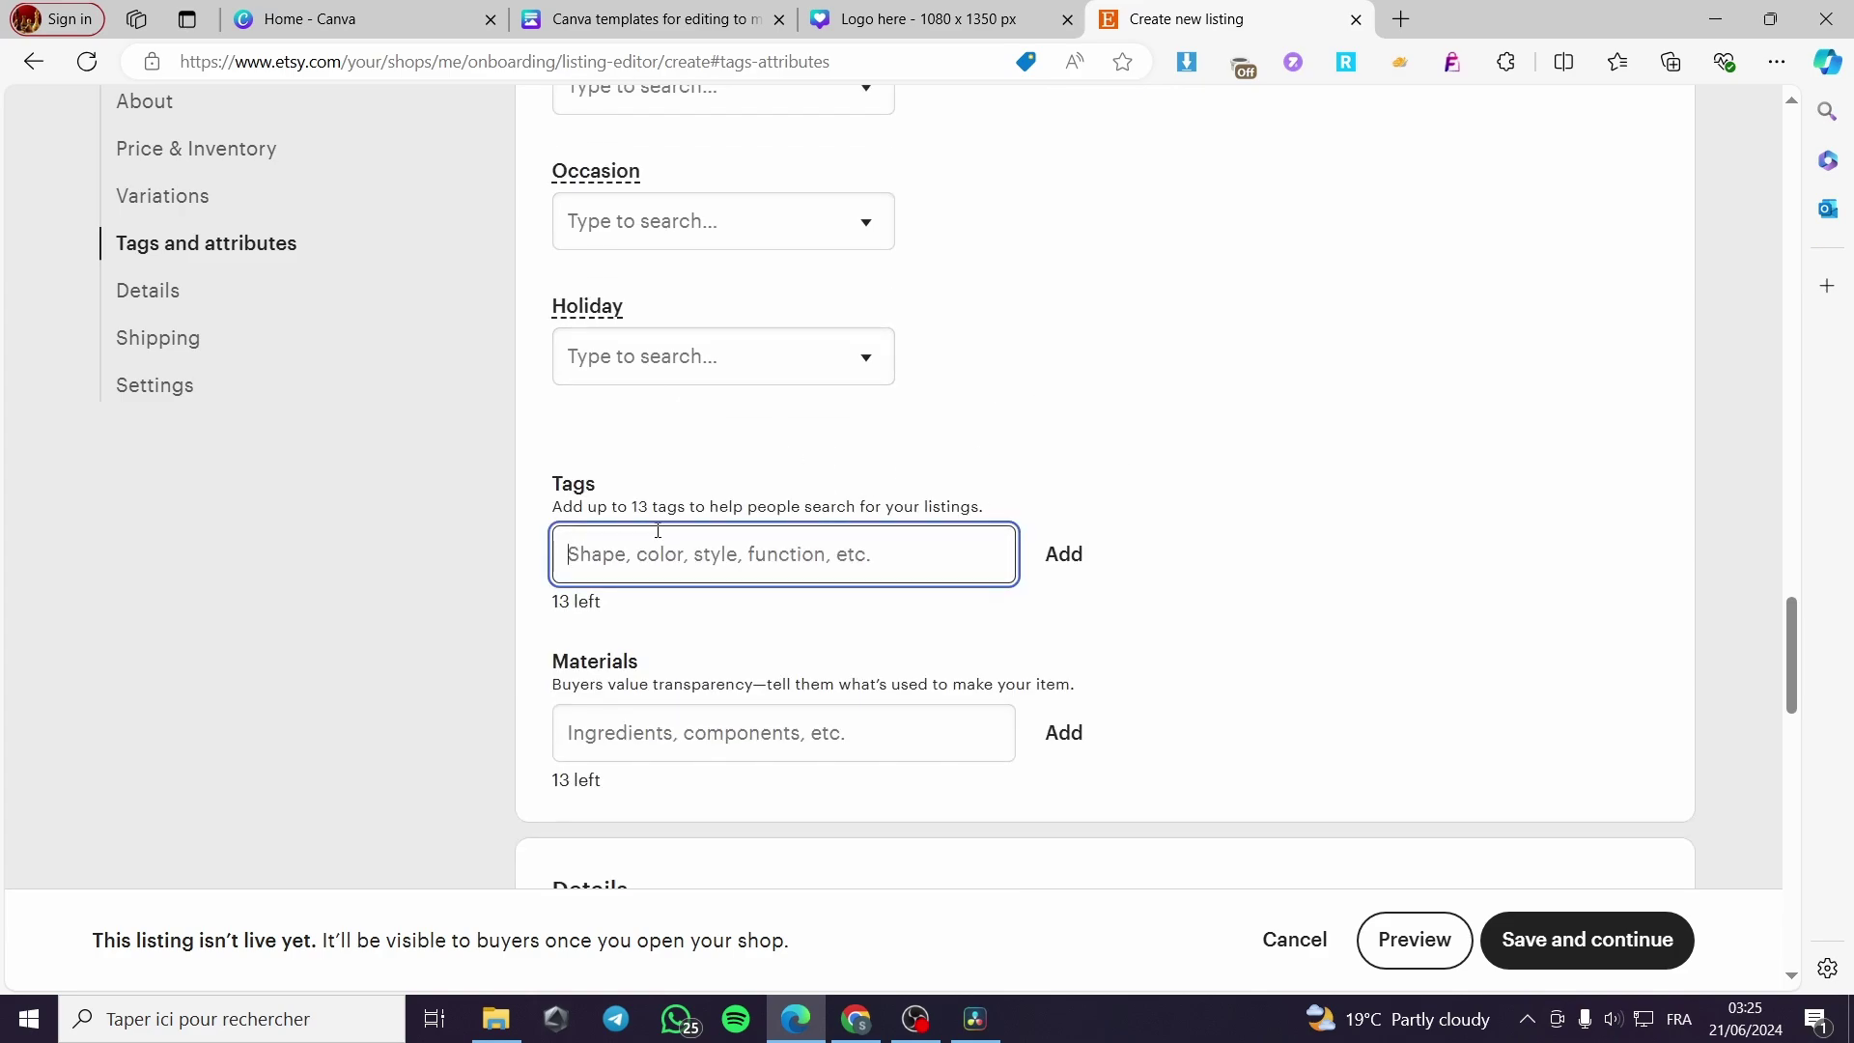
text(K)
key(BackSpace)
text(I)
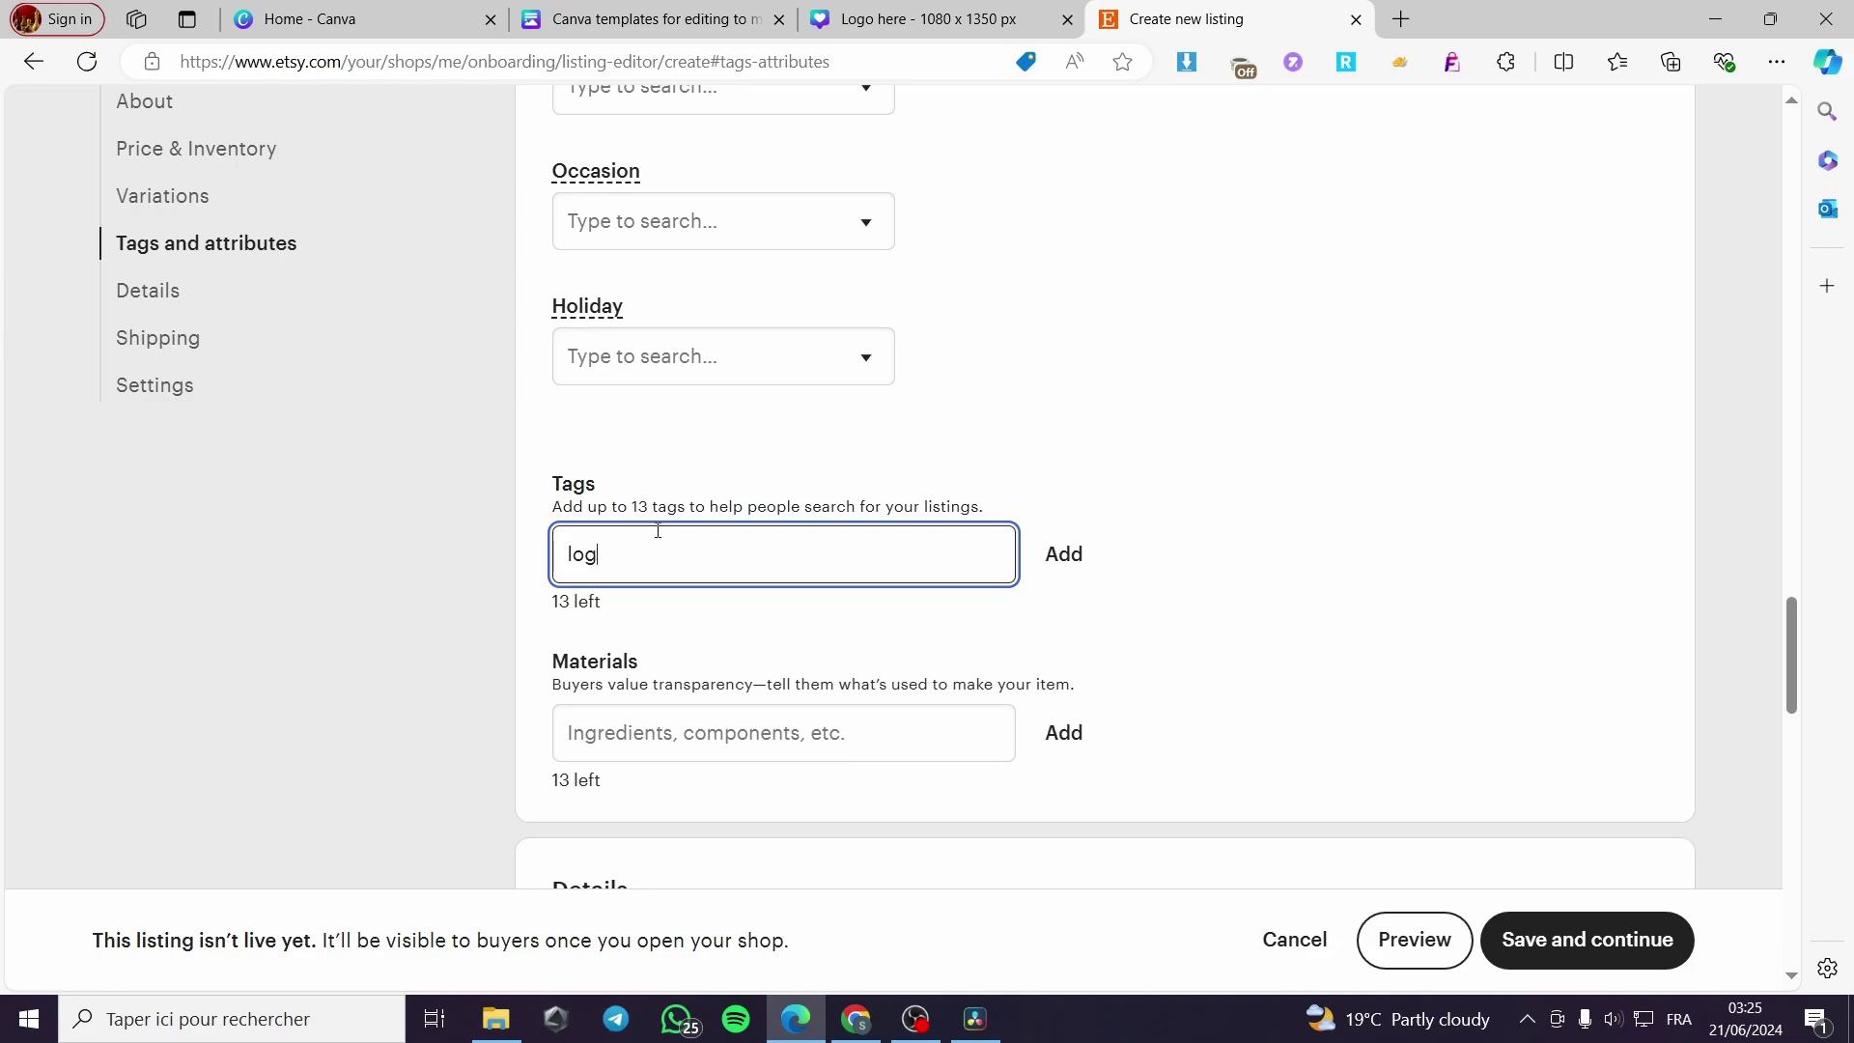
key(Return)
text(l)
key(BackSpace)
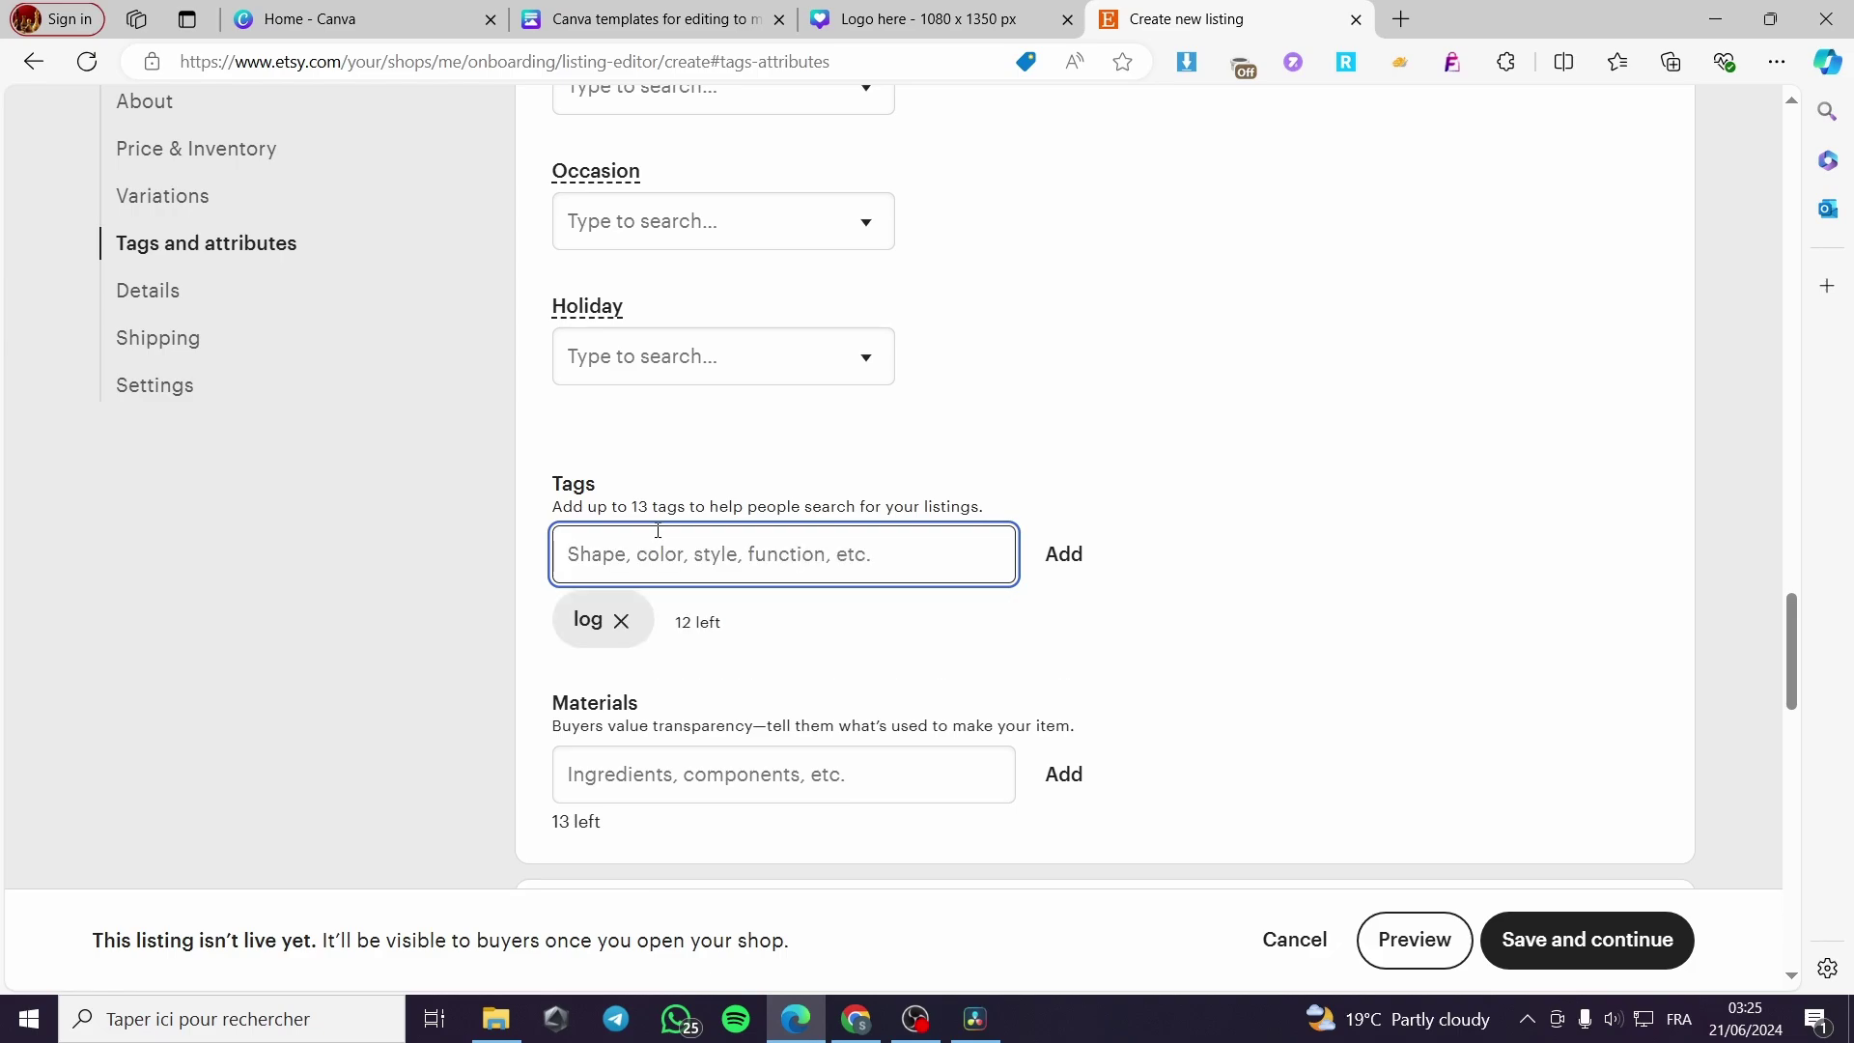
text(logo)
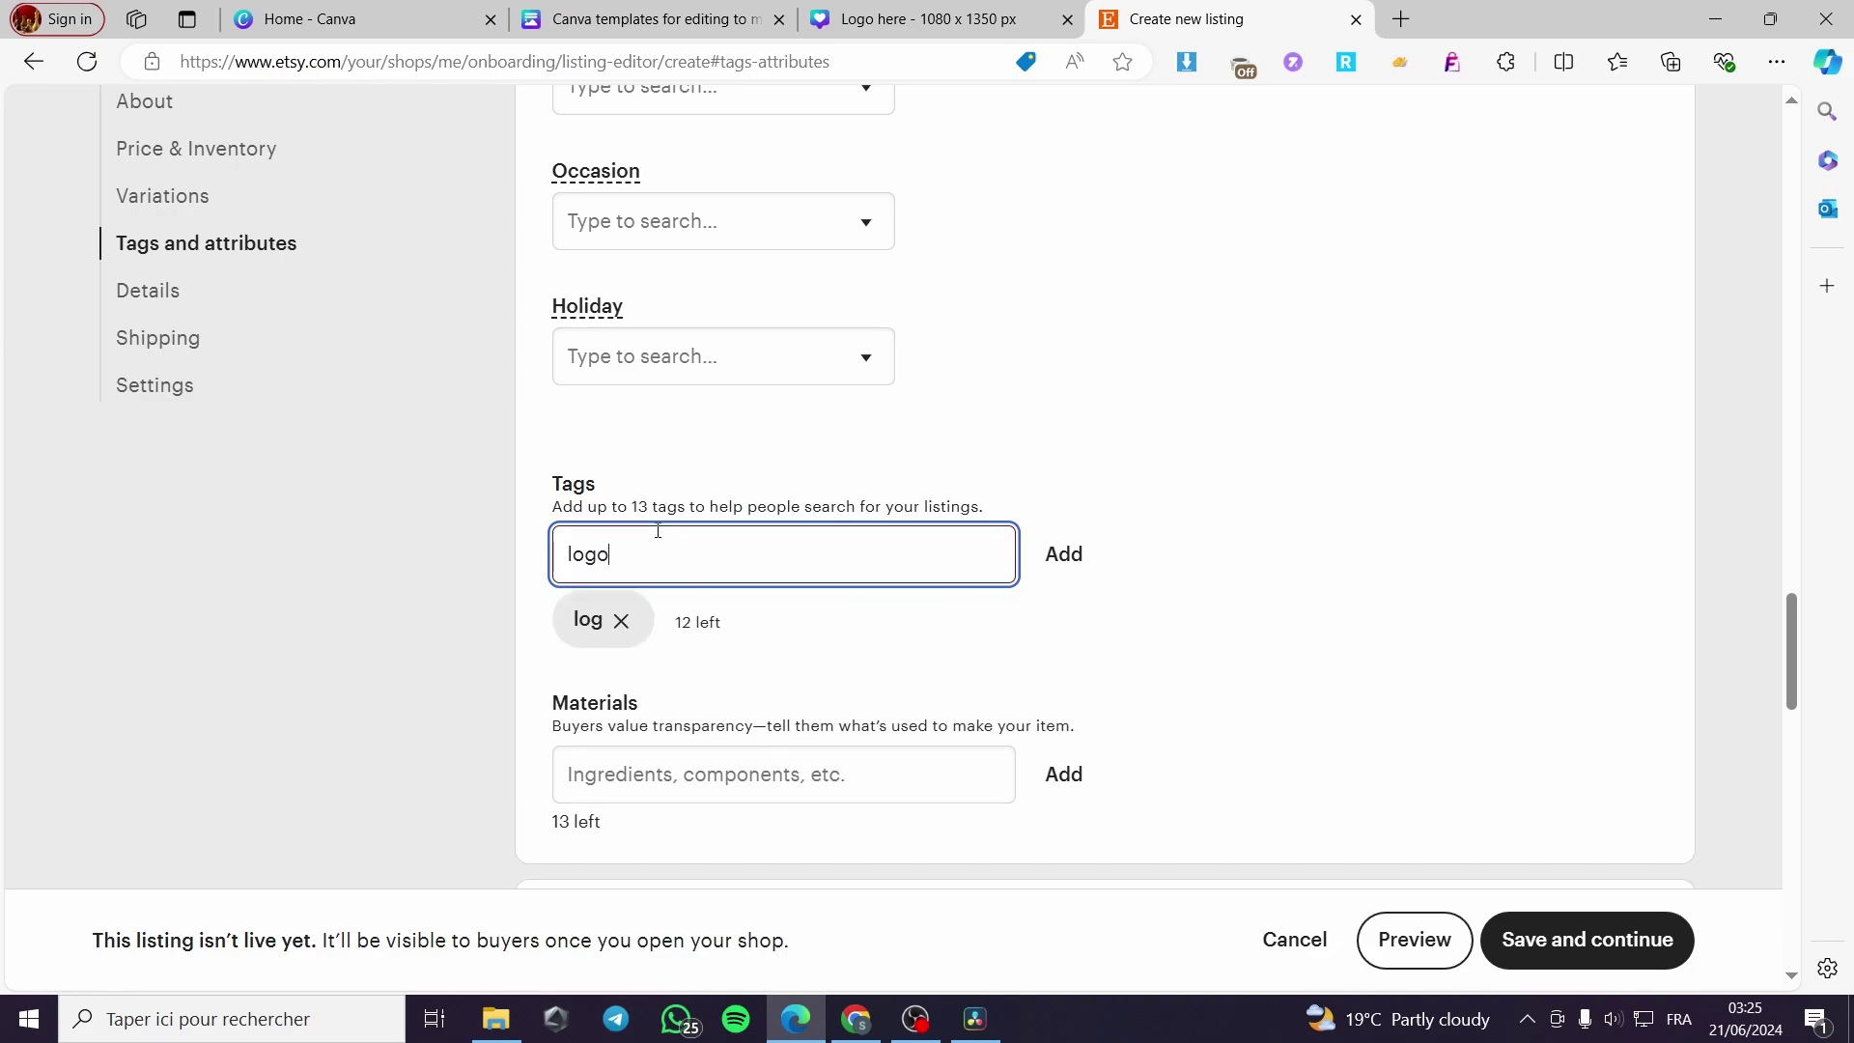
key(Return)
click(621, 623)
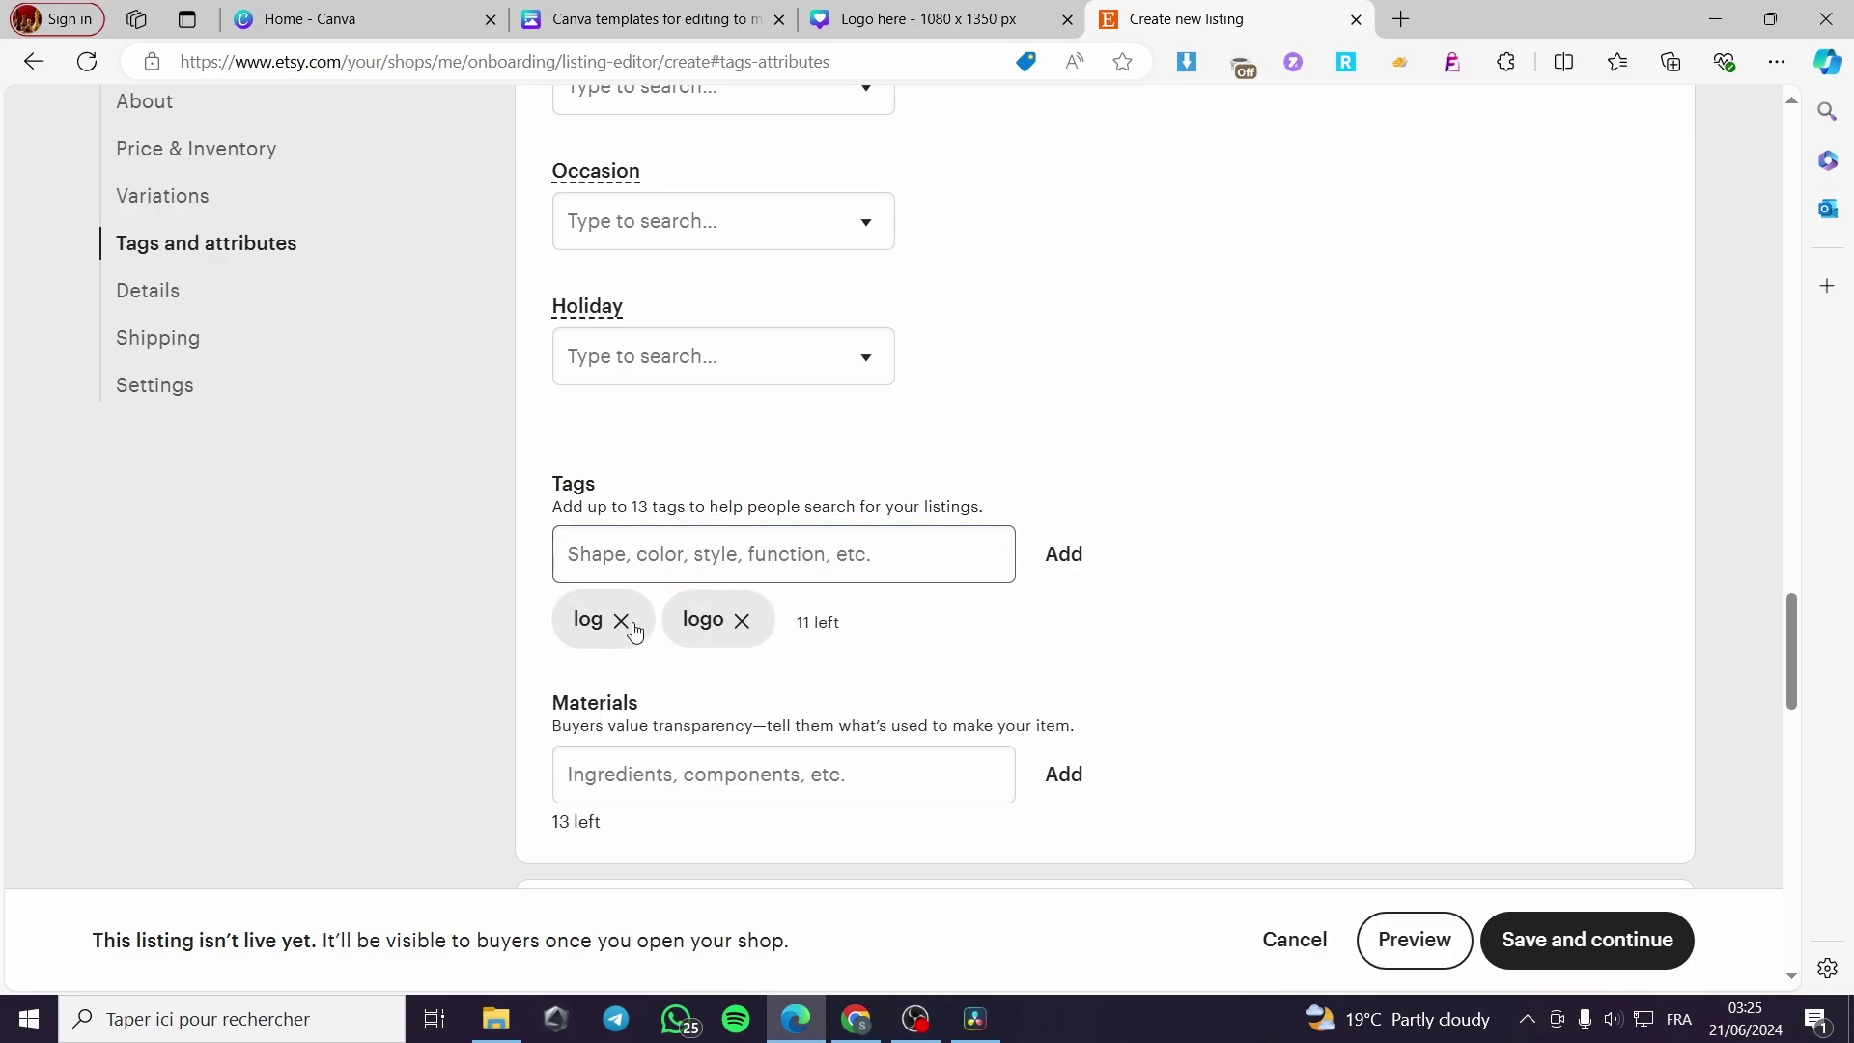
Add the tags "template" and "social media" to the listing
click(768, 562)
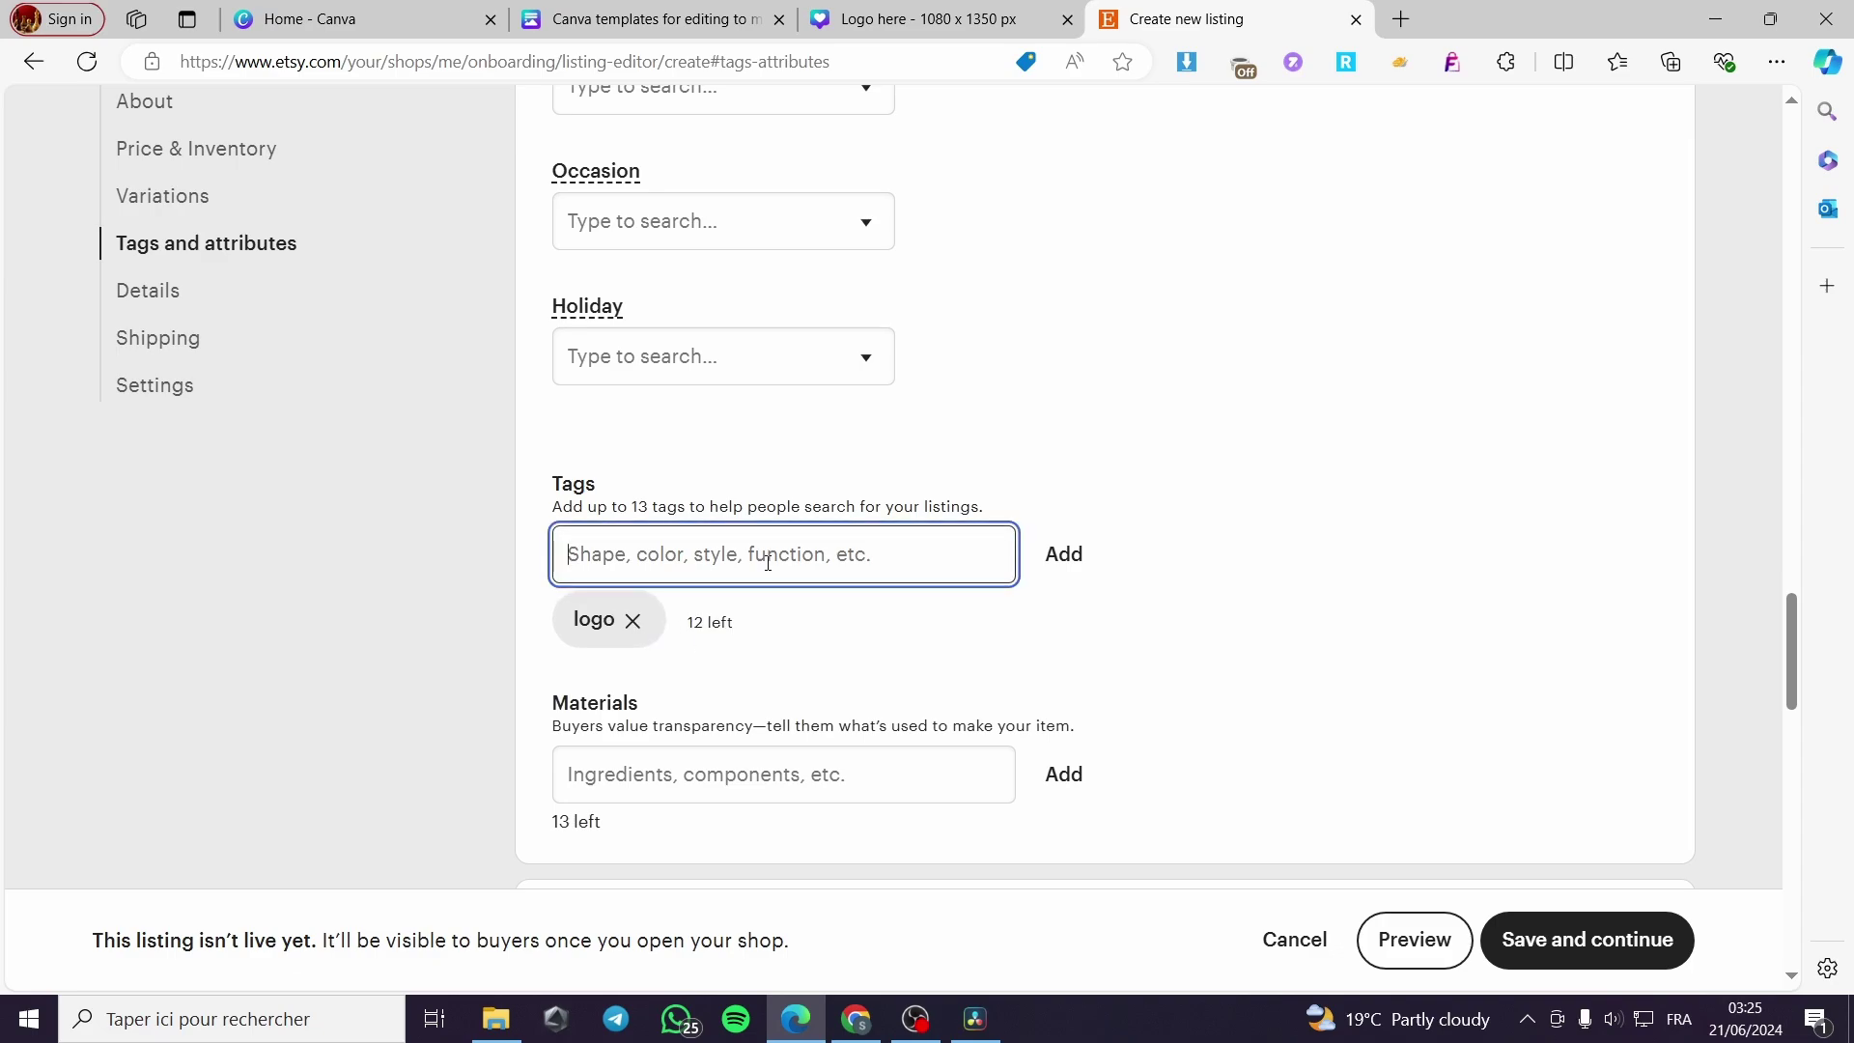
text(tel)
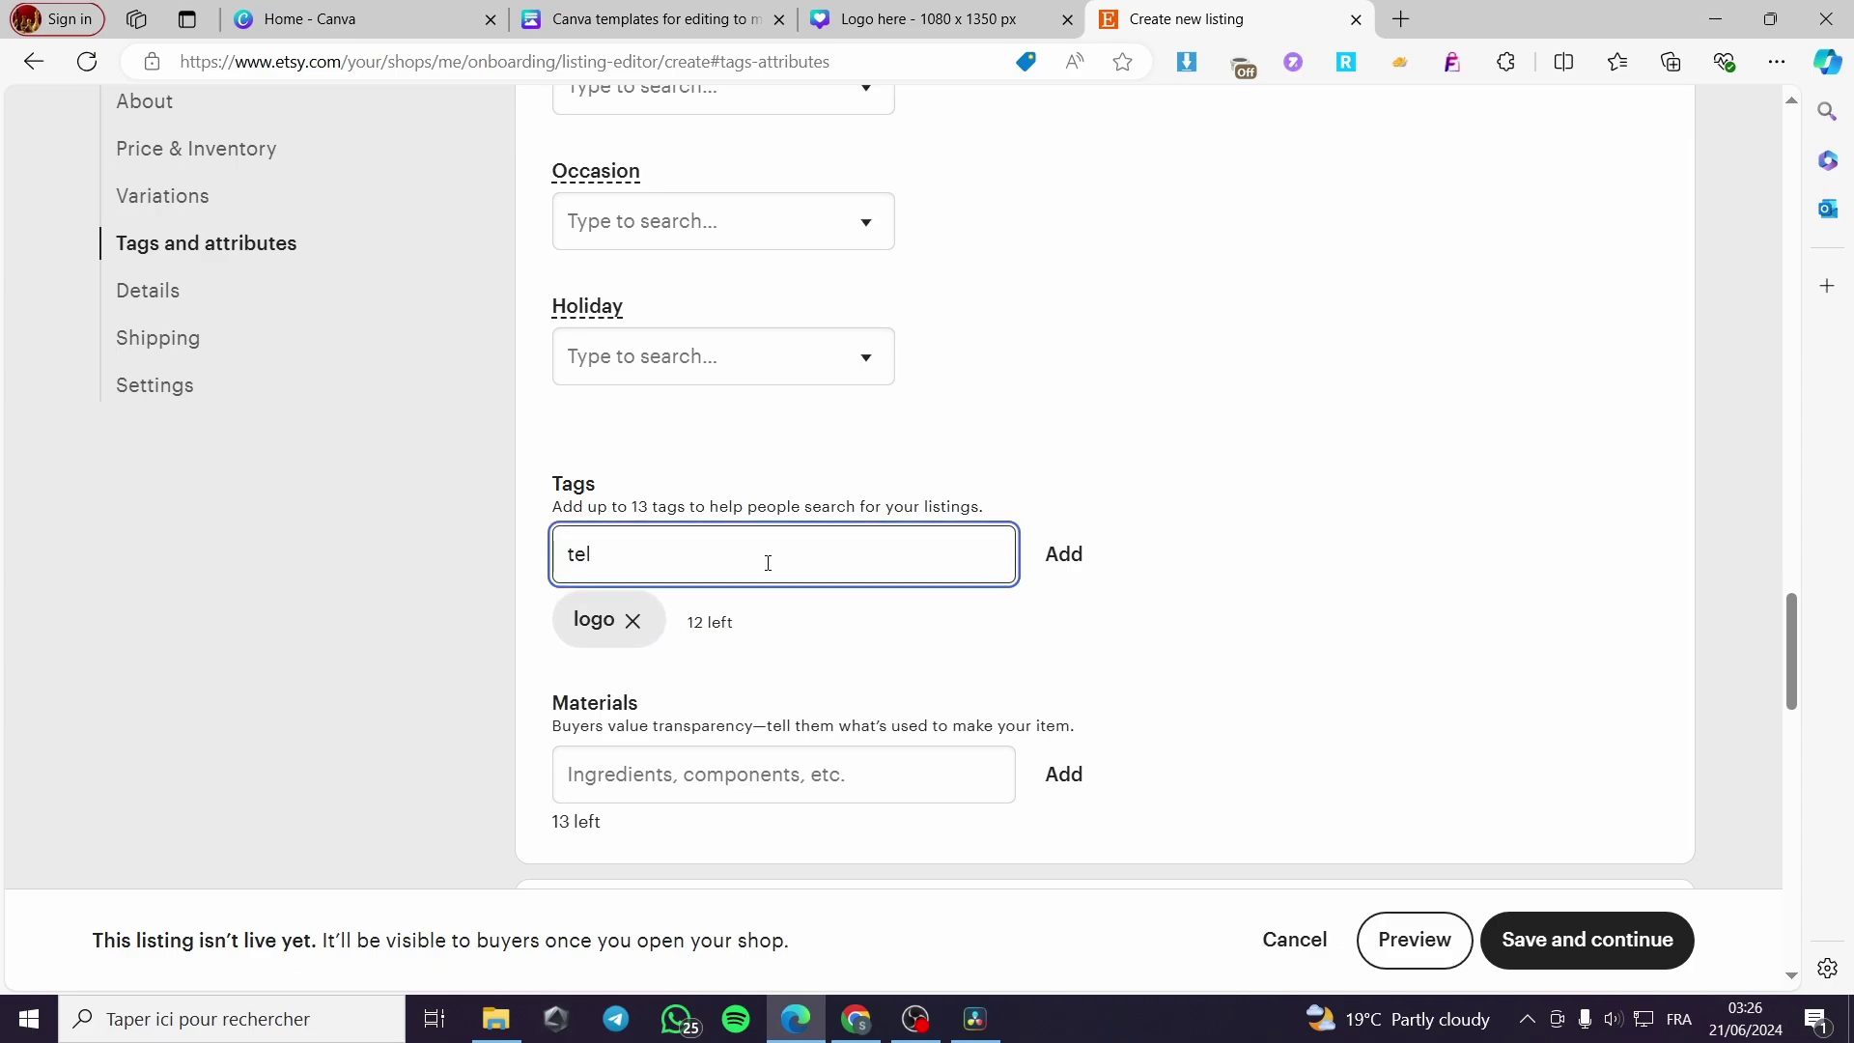
text(plate)
key(Return)
text(socia)
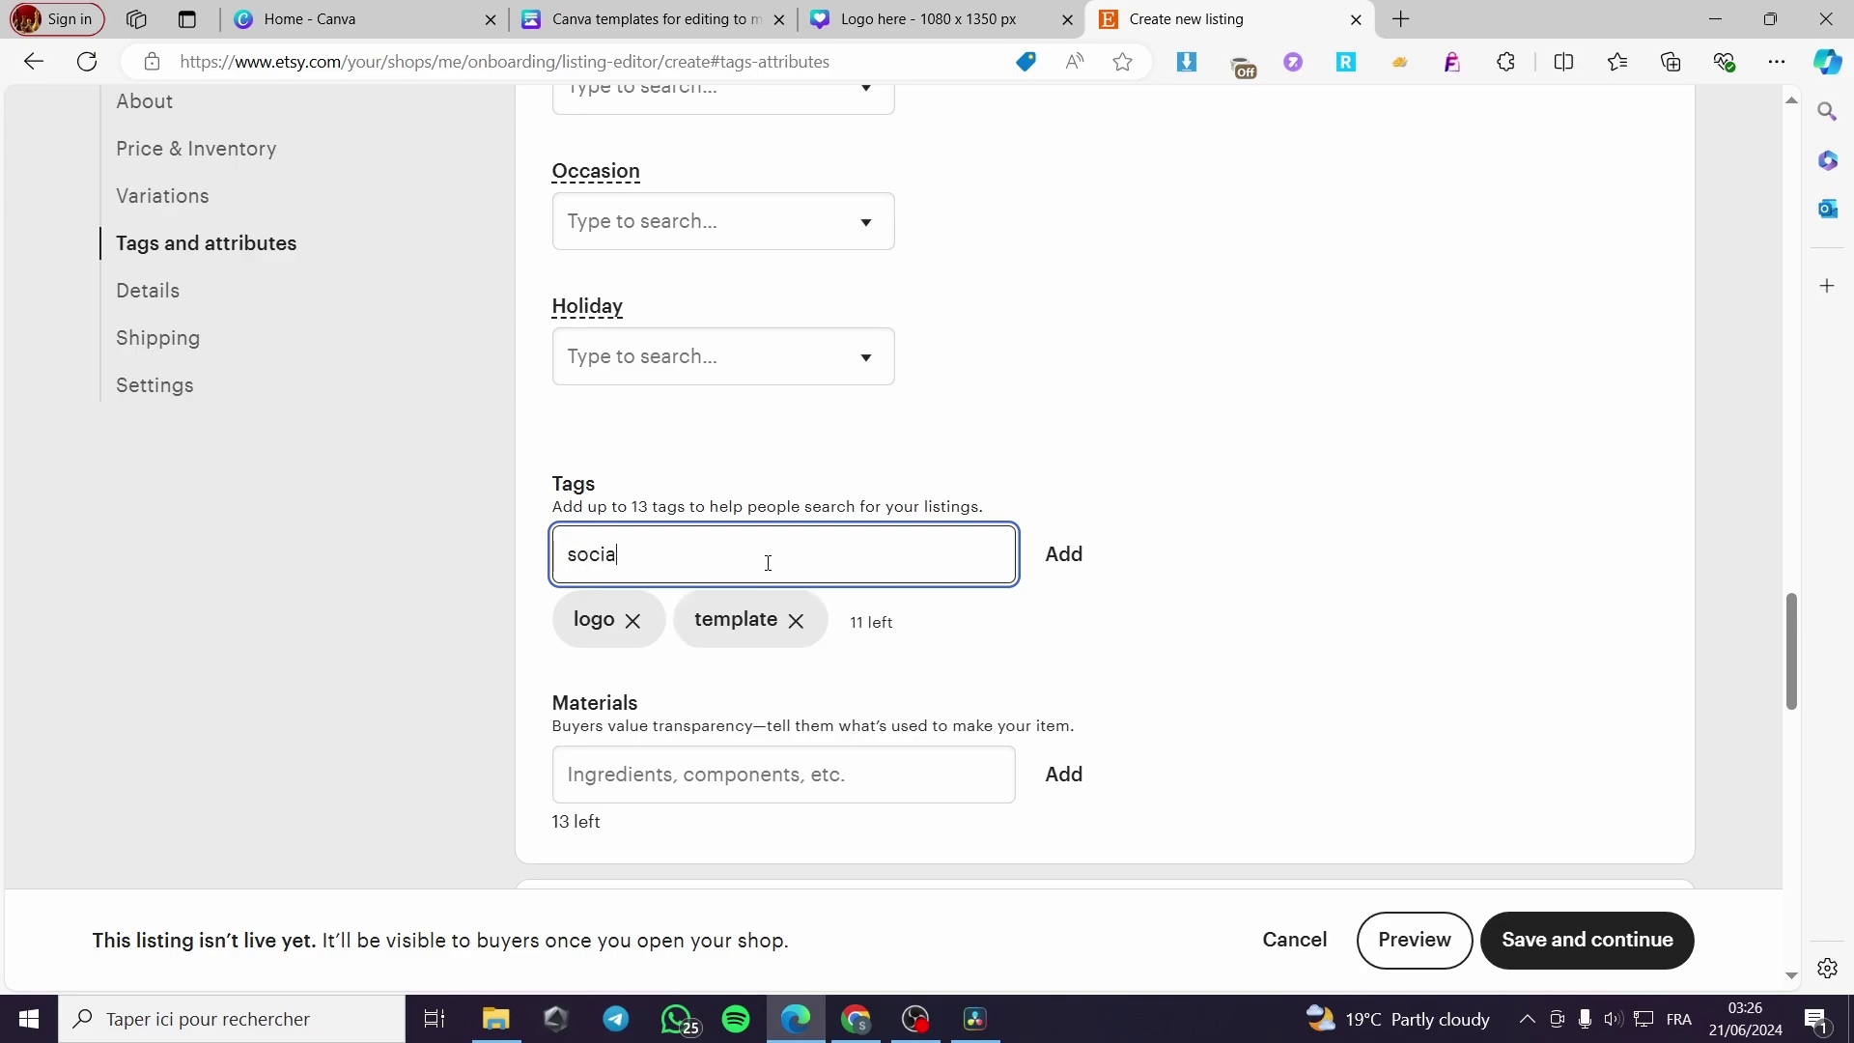
text(l media)
key(Return)
Review the listing's core details, category, shipping, returns, shop section and renewal options
scroll(707, 729, down, 2)
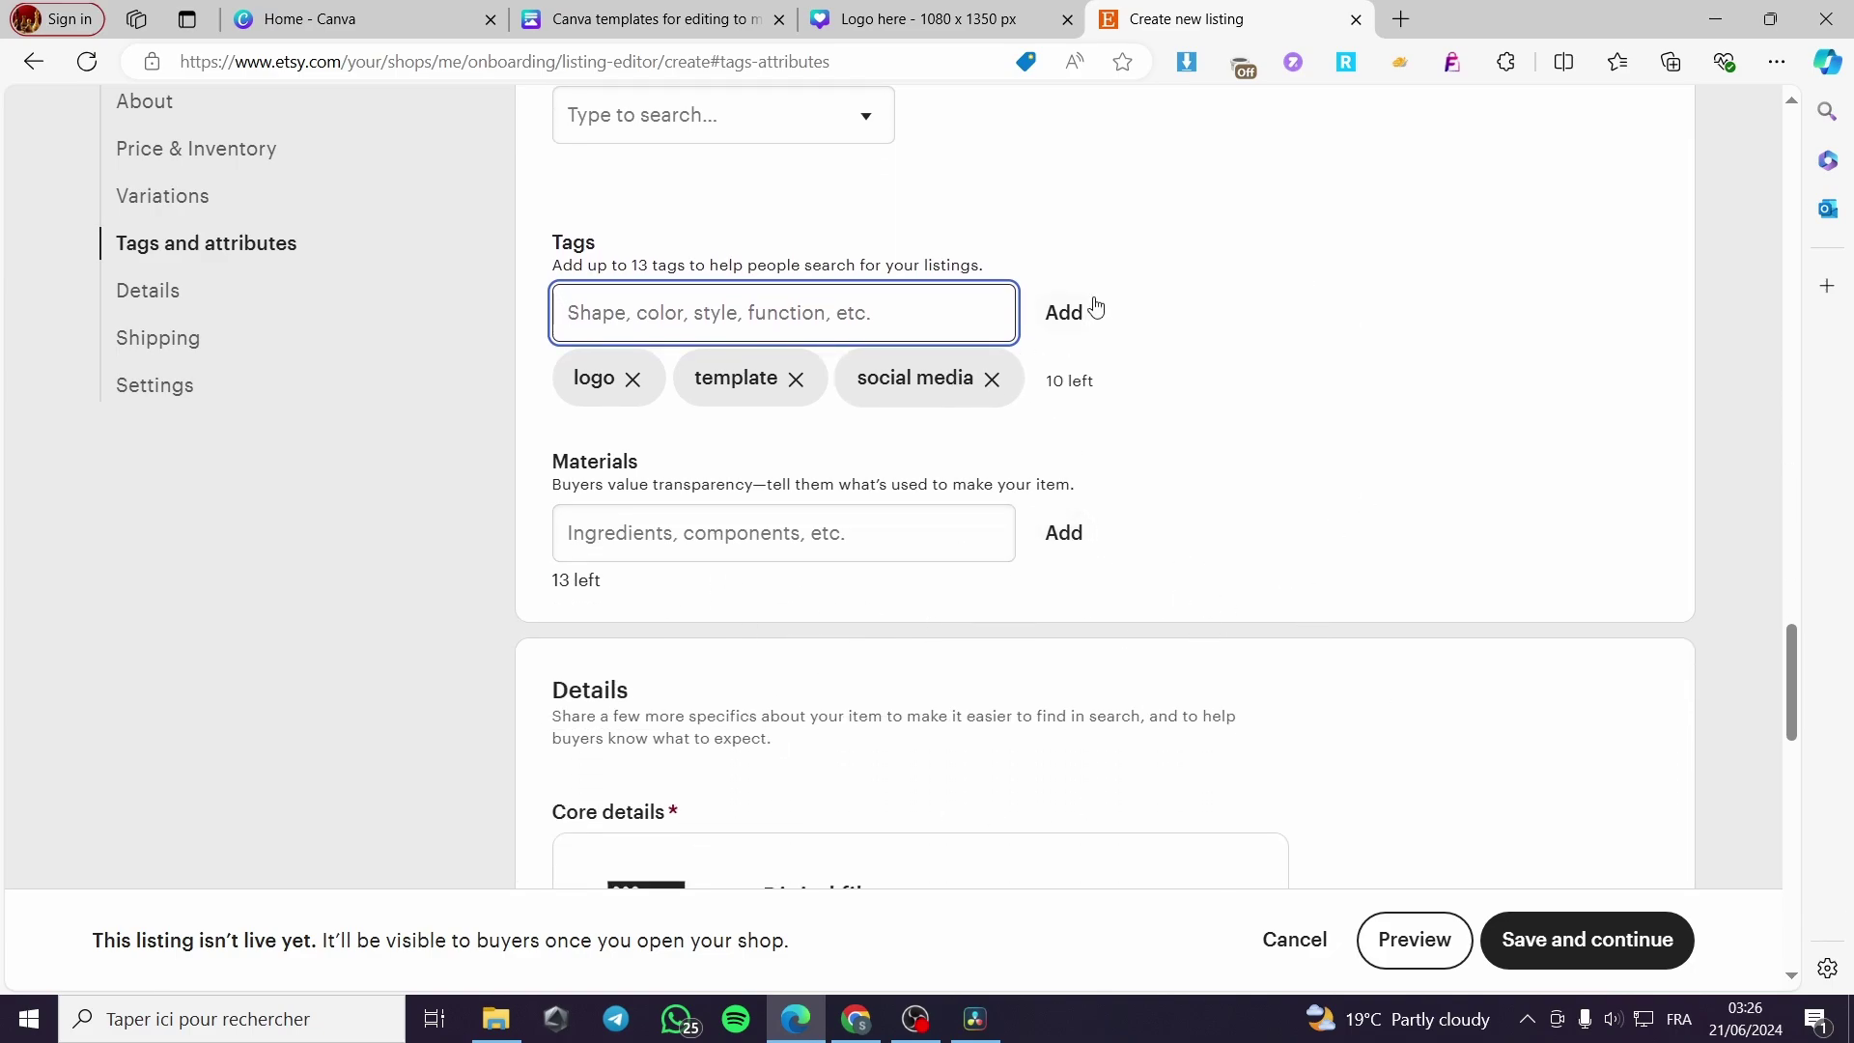
scroll(811, 691, down, 4)
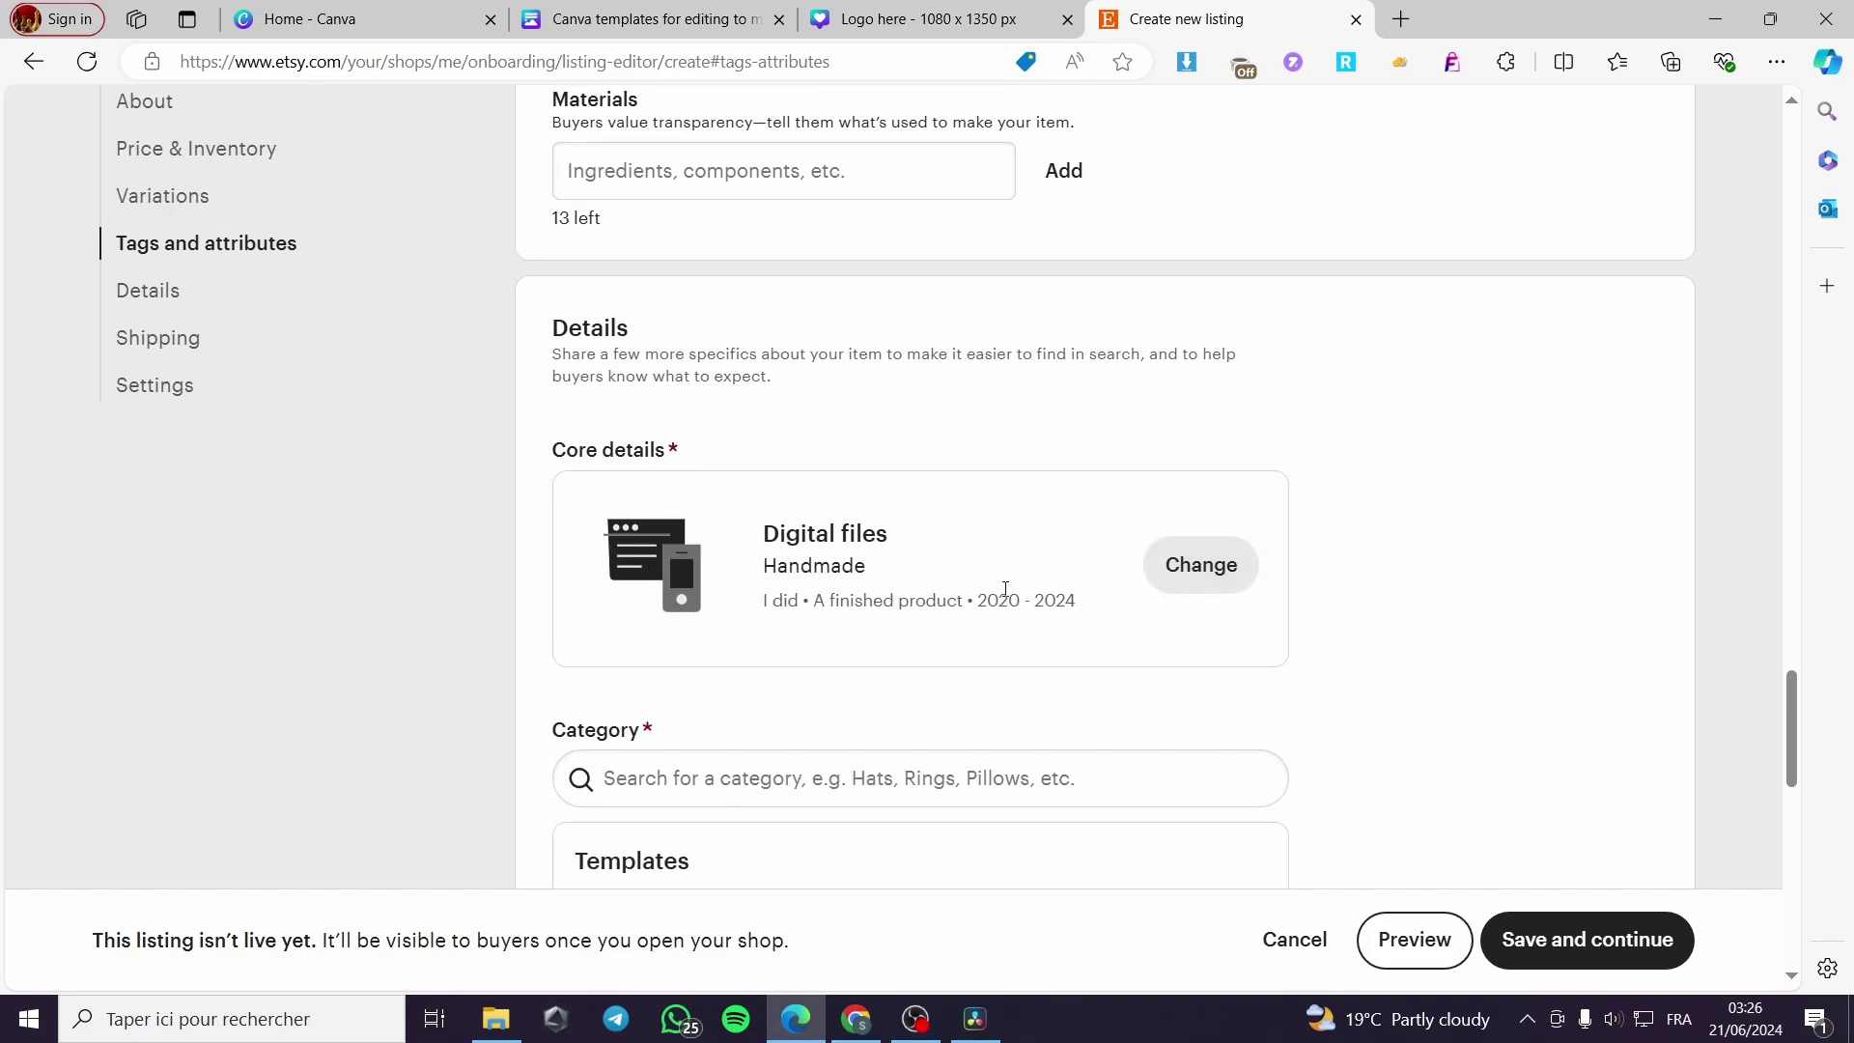
scroll(715, 532, down, 4)
scroll(849, 530, down, 4)
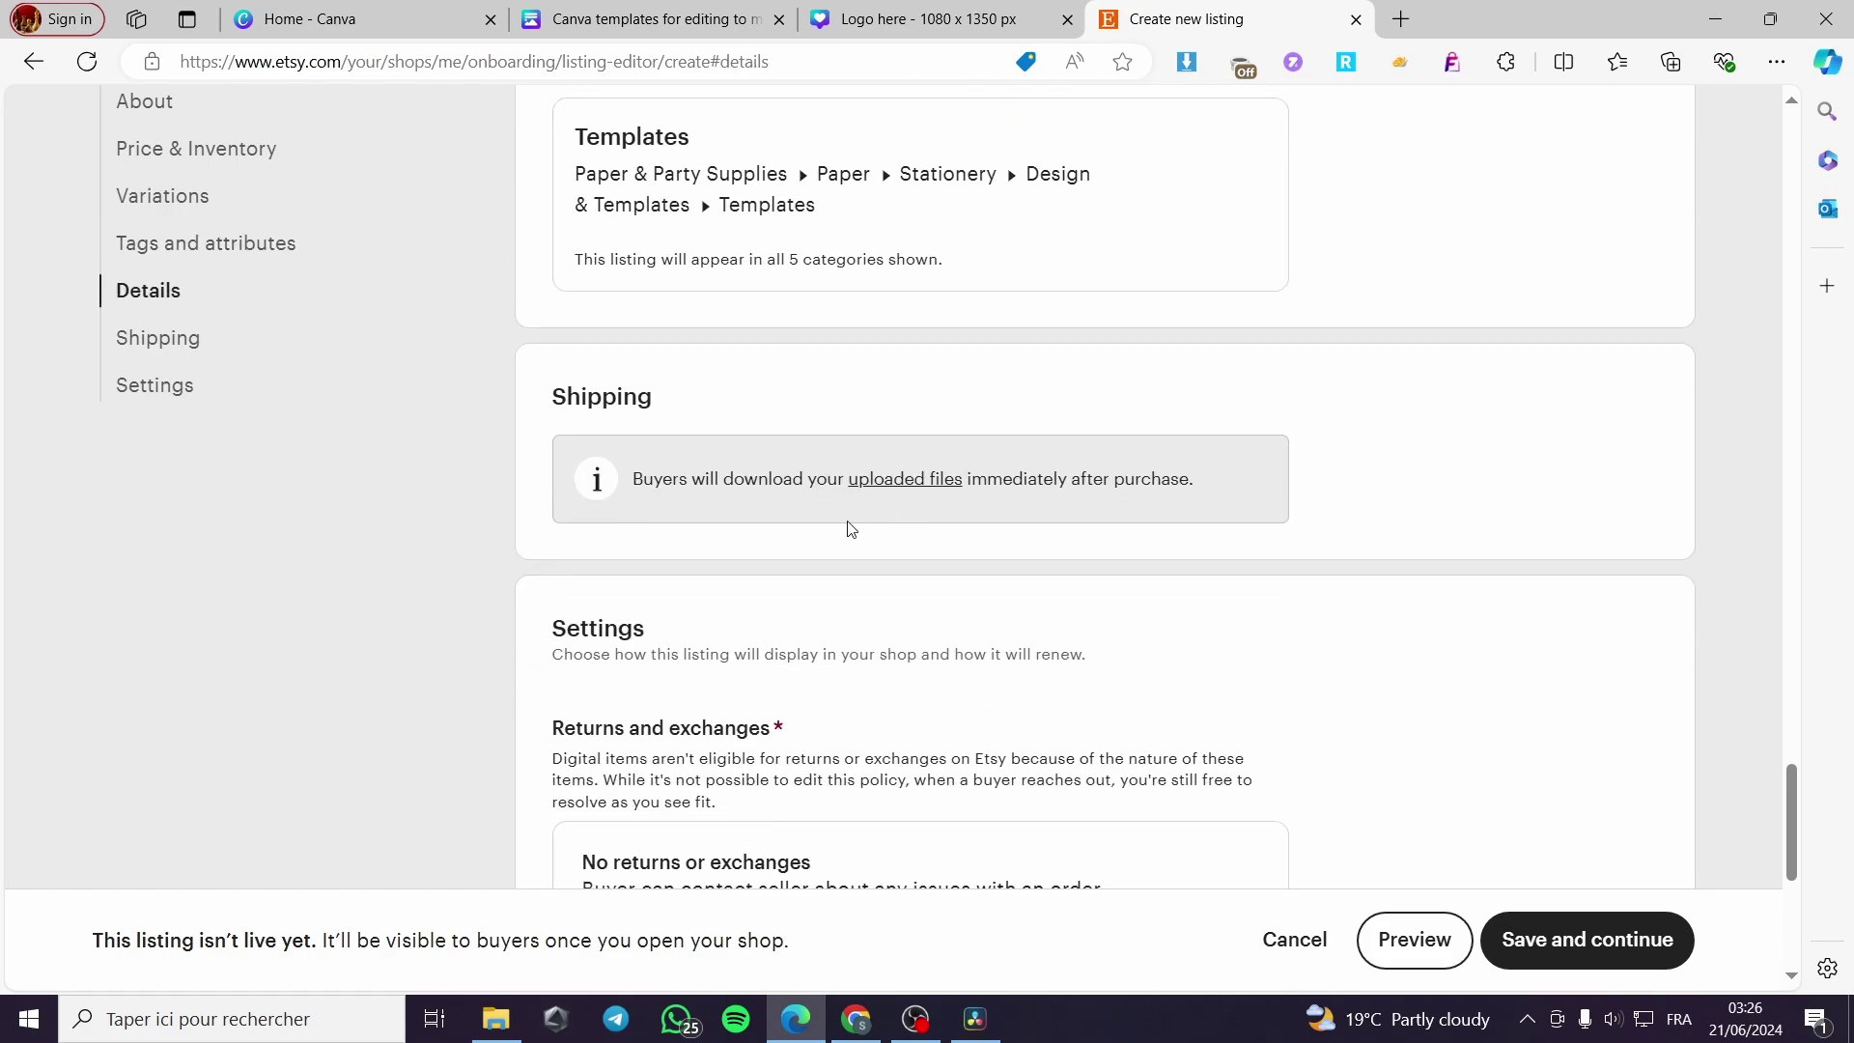
scroll(1291, 608, down, 1)
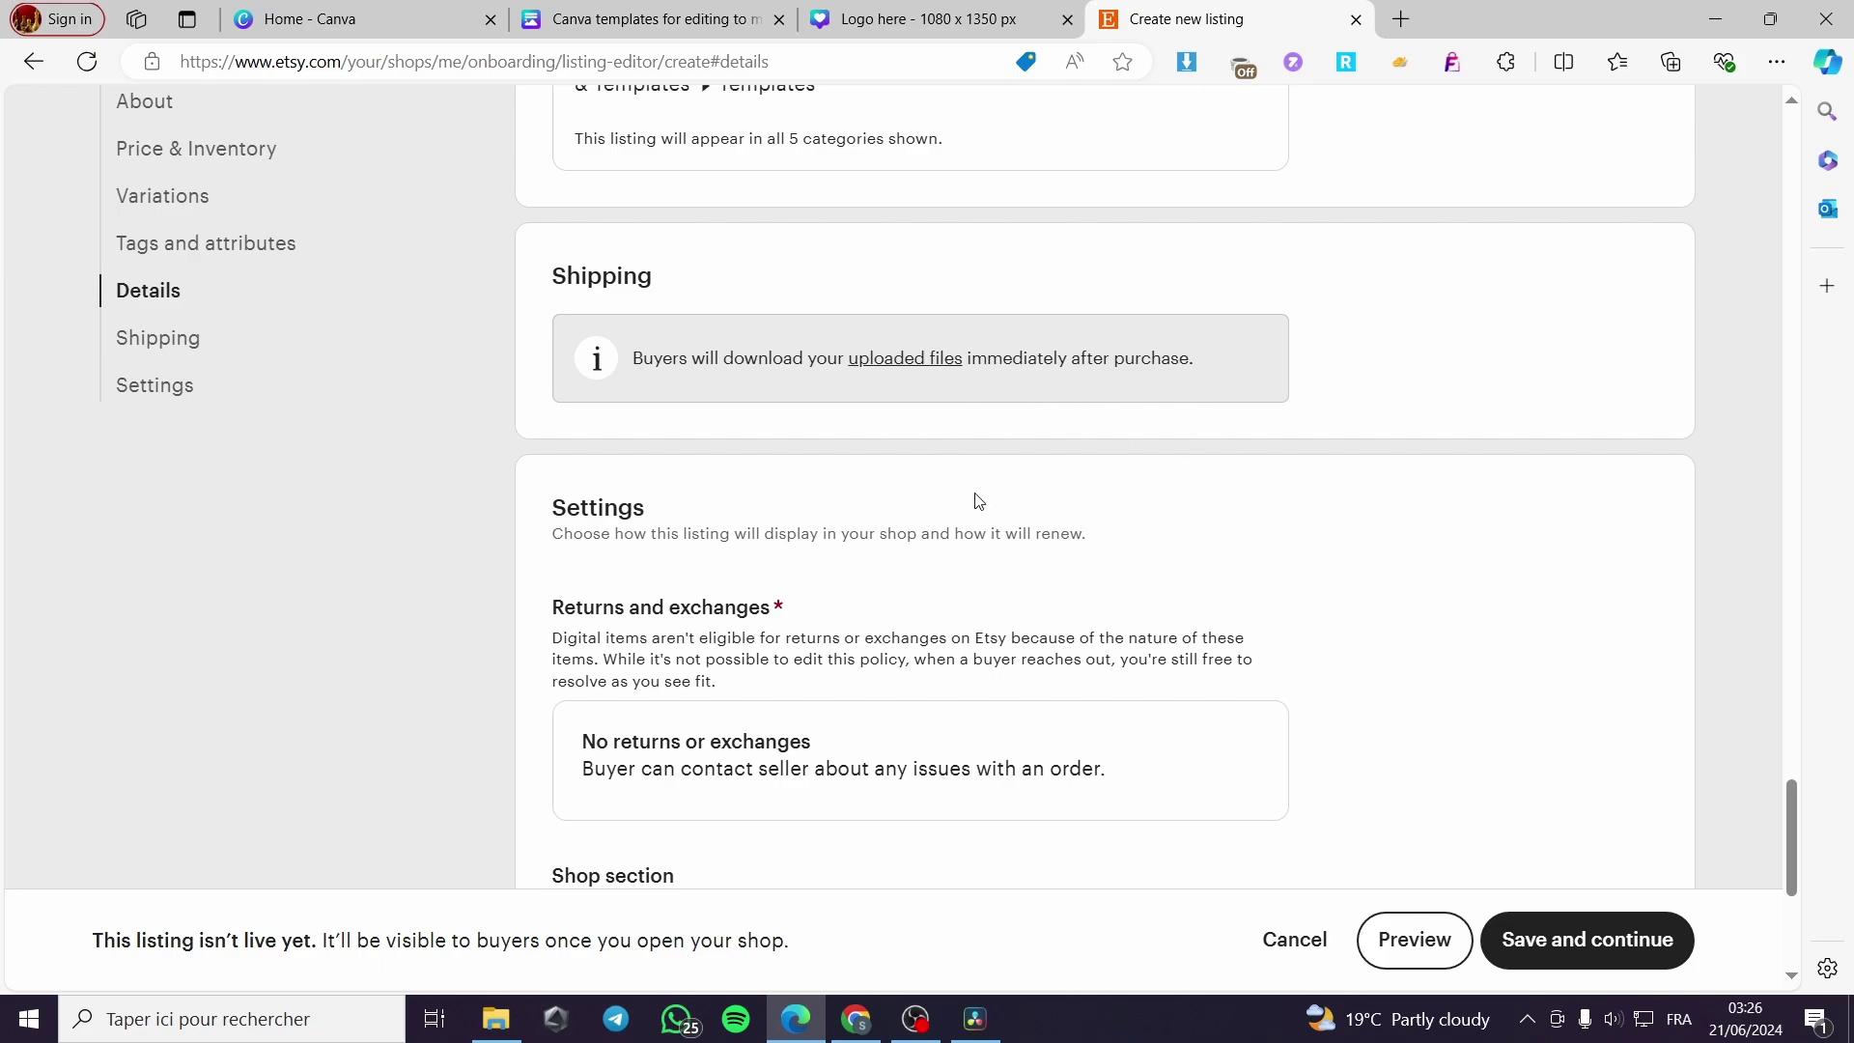
scroll(985, 584, down, 3)
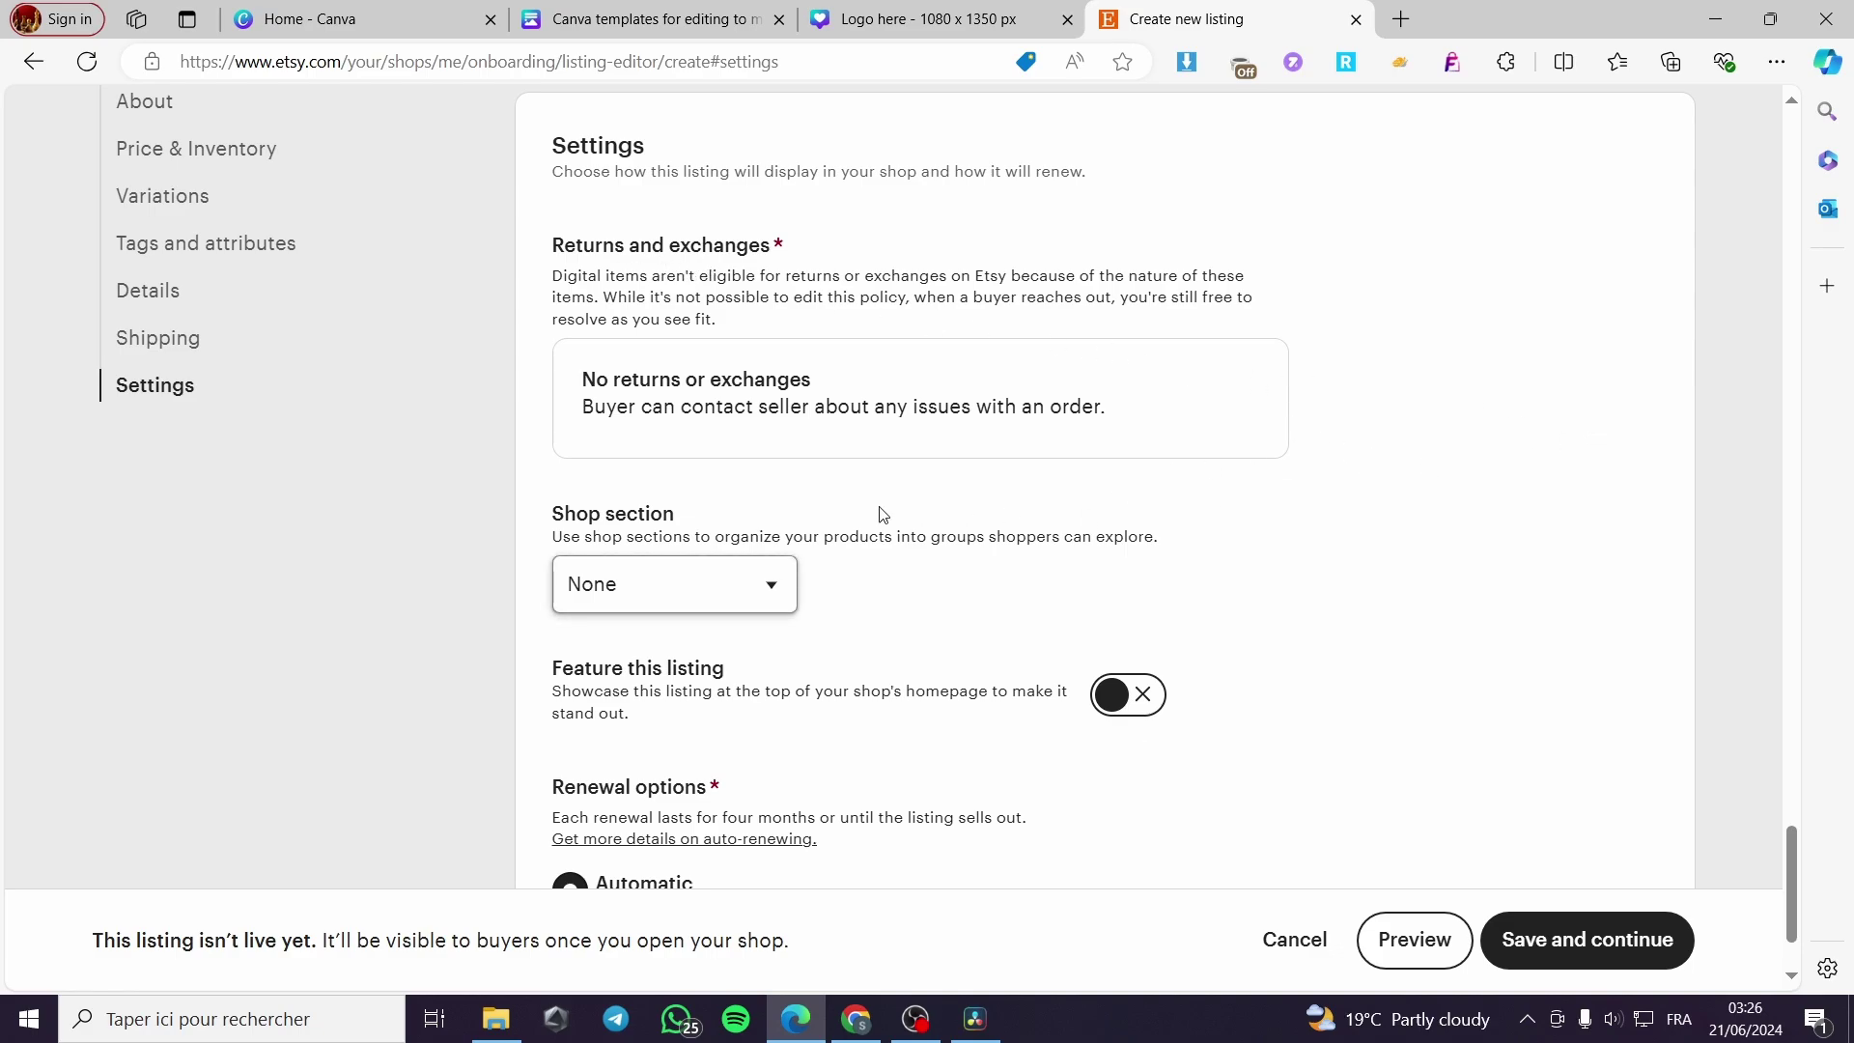
scroll(877, 513, down, 2)
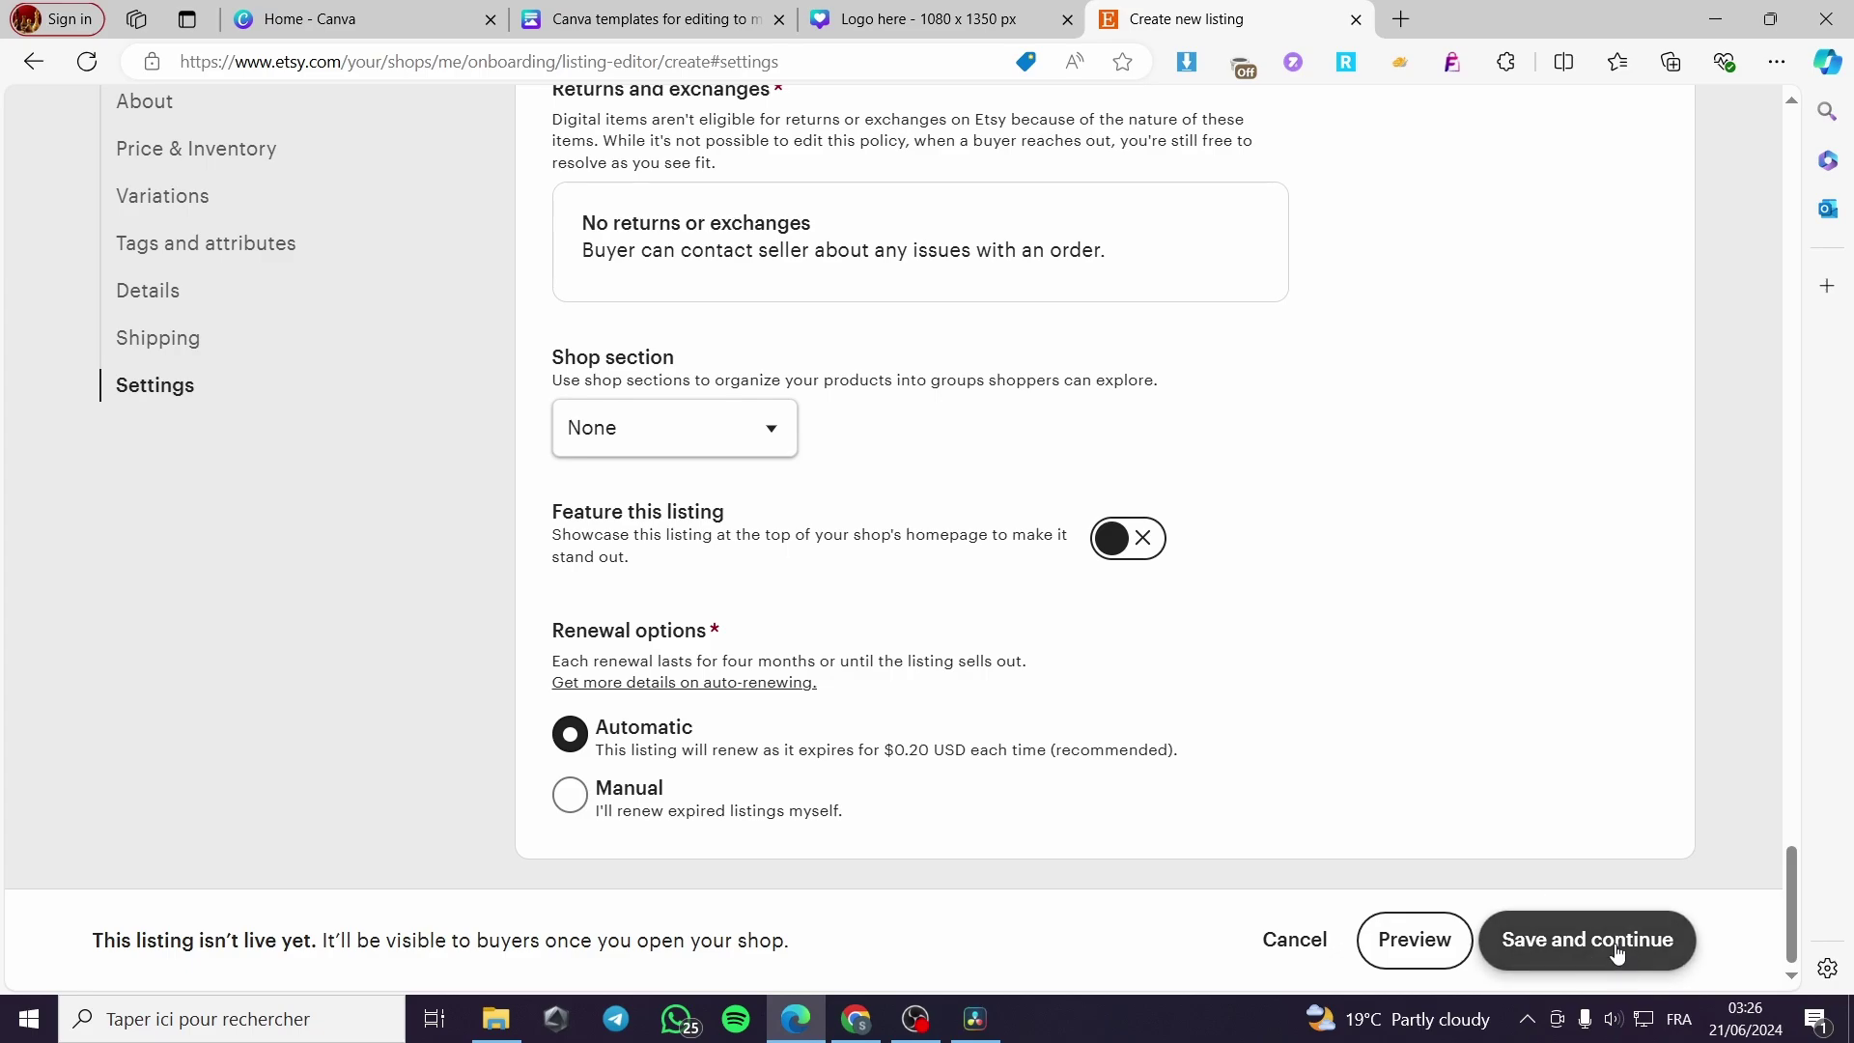
Preview the listing, including how shoppers will see it in search results, and close the preview
click(1410, 941)
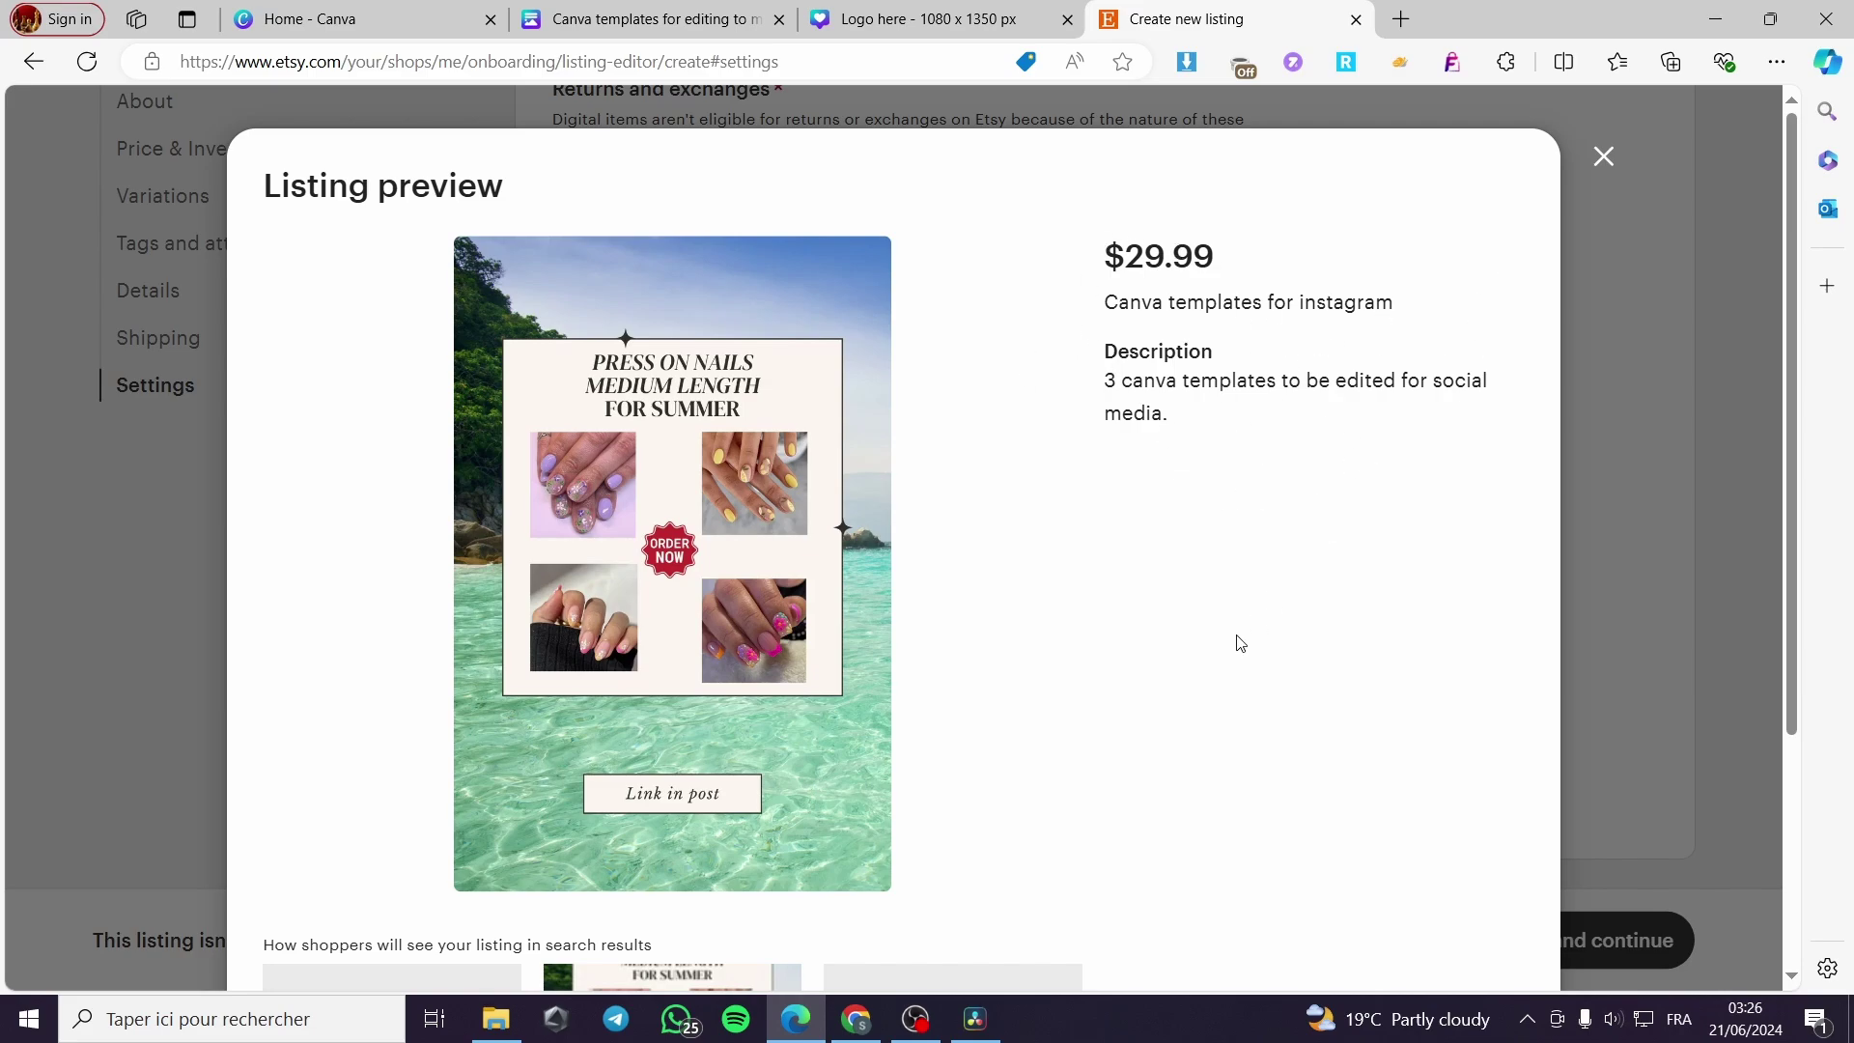
scroll(1160, 632, down, 1)
scroll(1160, 632, down, 2)
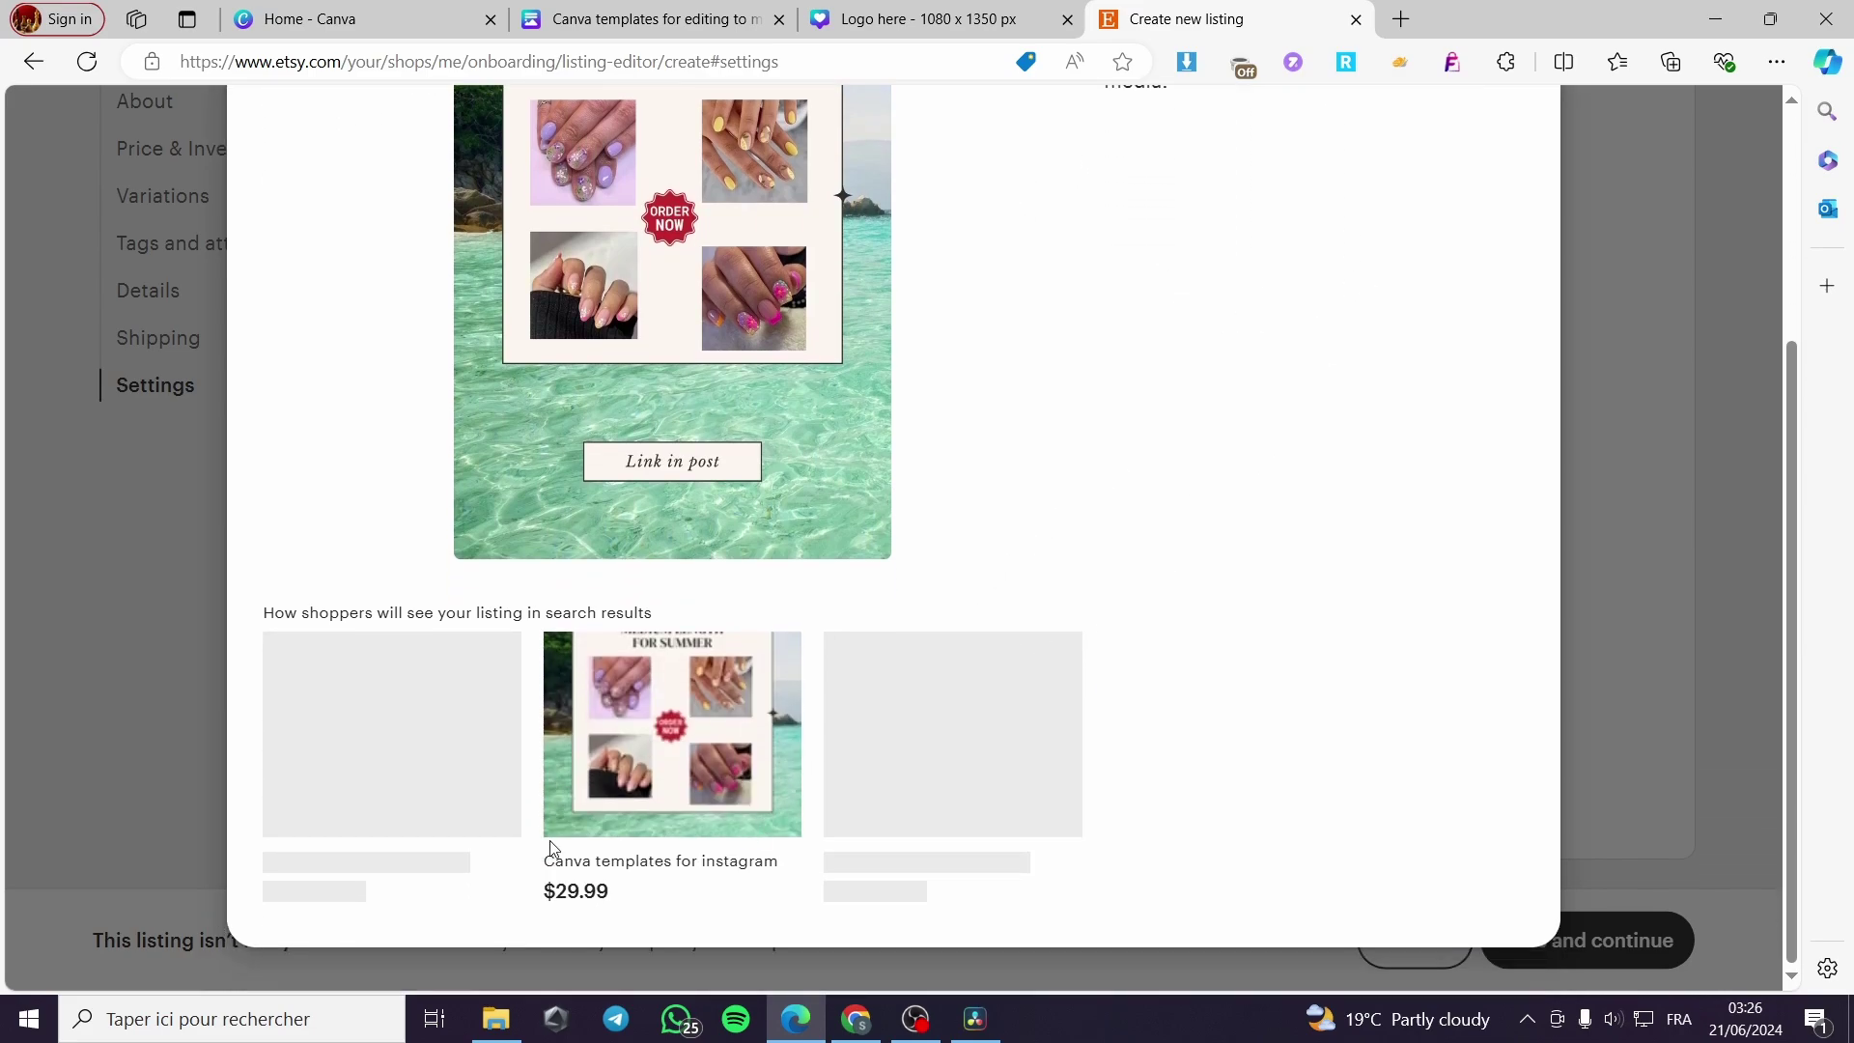
scroll(1452, 220, up, 4)
click(1601, 152)
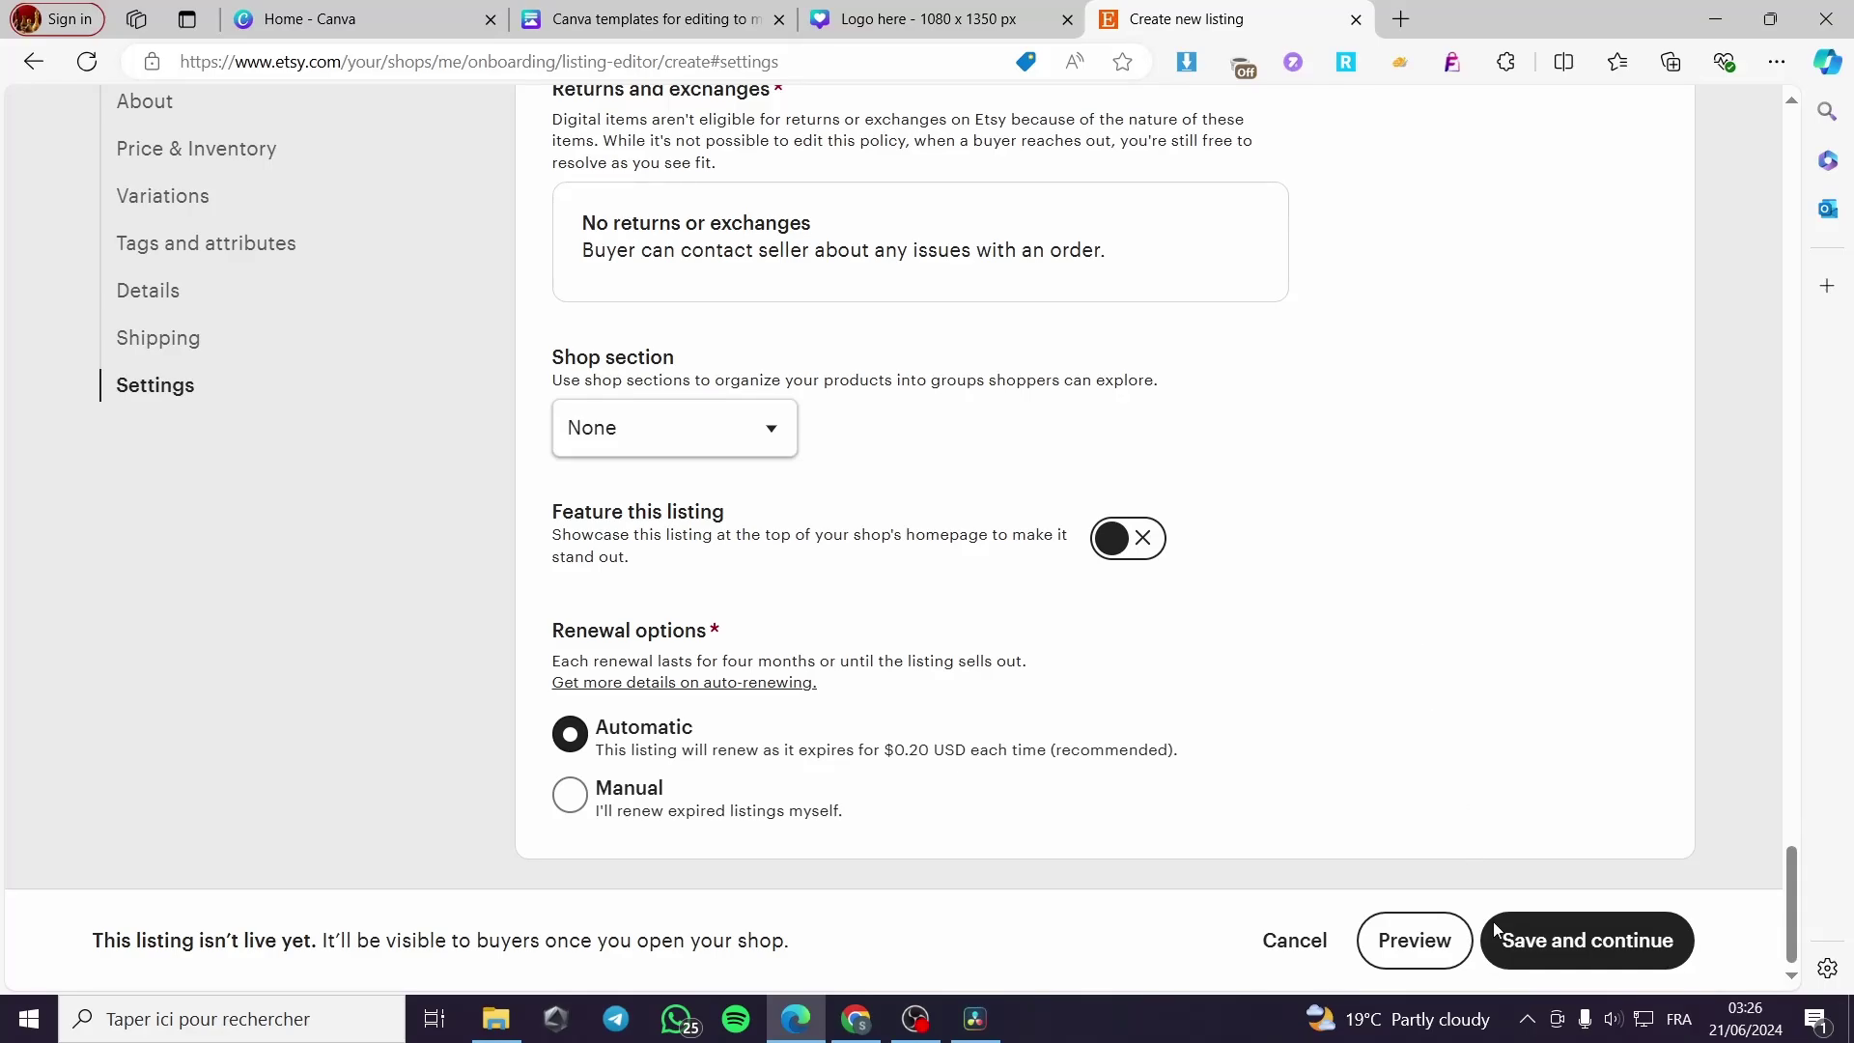
Save the listing and proceed to the How you'll get paid stage of the shop setup
click(1568, 956)
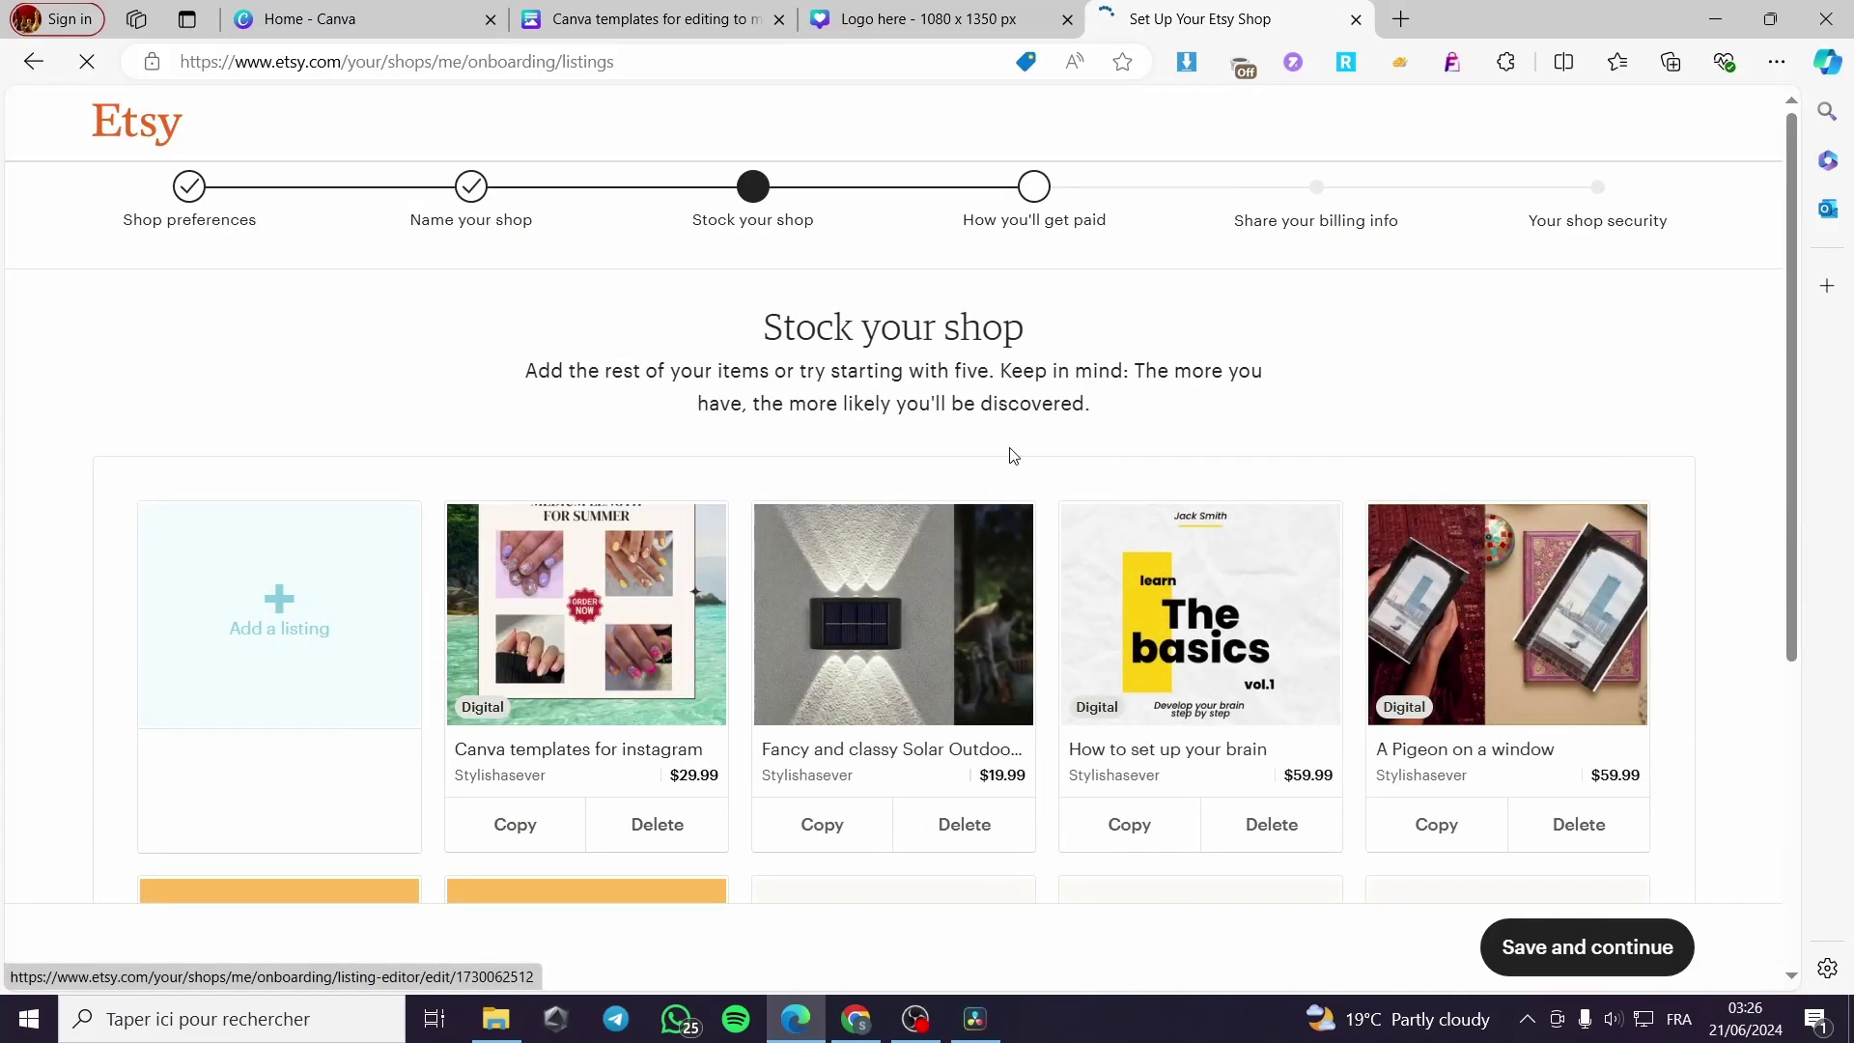
click(1024, 211)
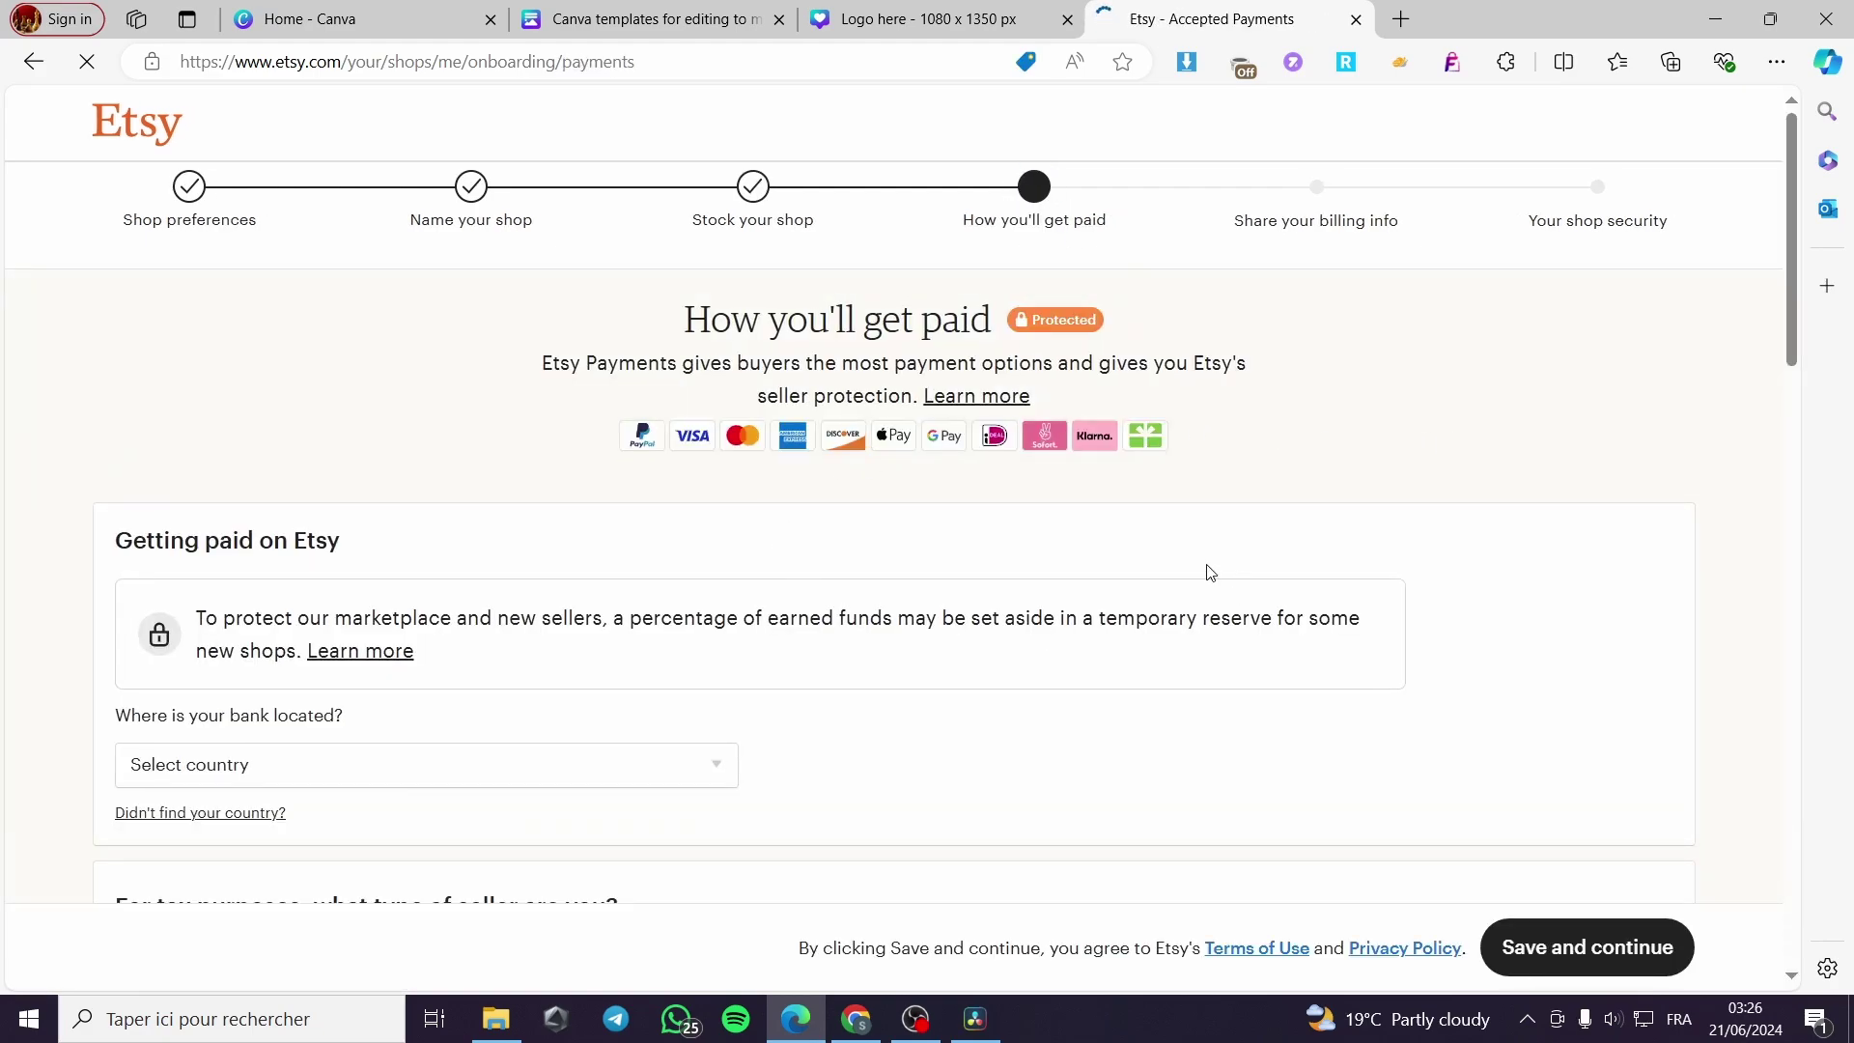
Examine the payment setup form, from the bank location and seller type to the personal details and residence history questions
scroll(927, 572, down, 4)
scroll(437, 564, up, 4)
scroll(449, 562, down, 10)
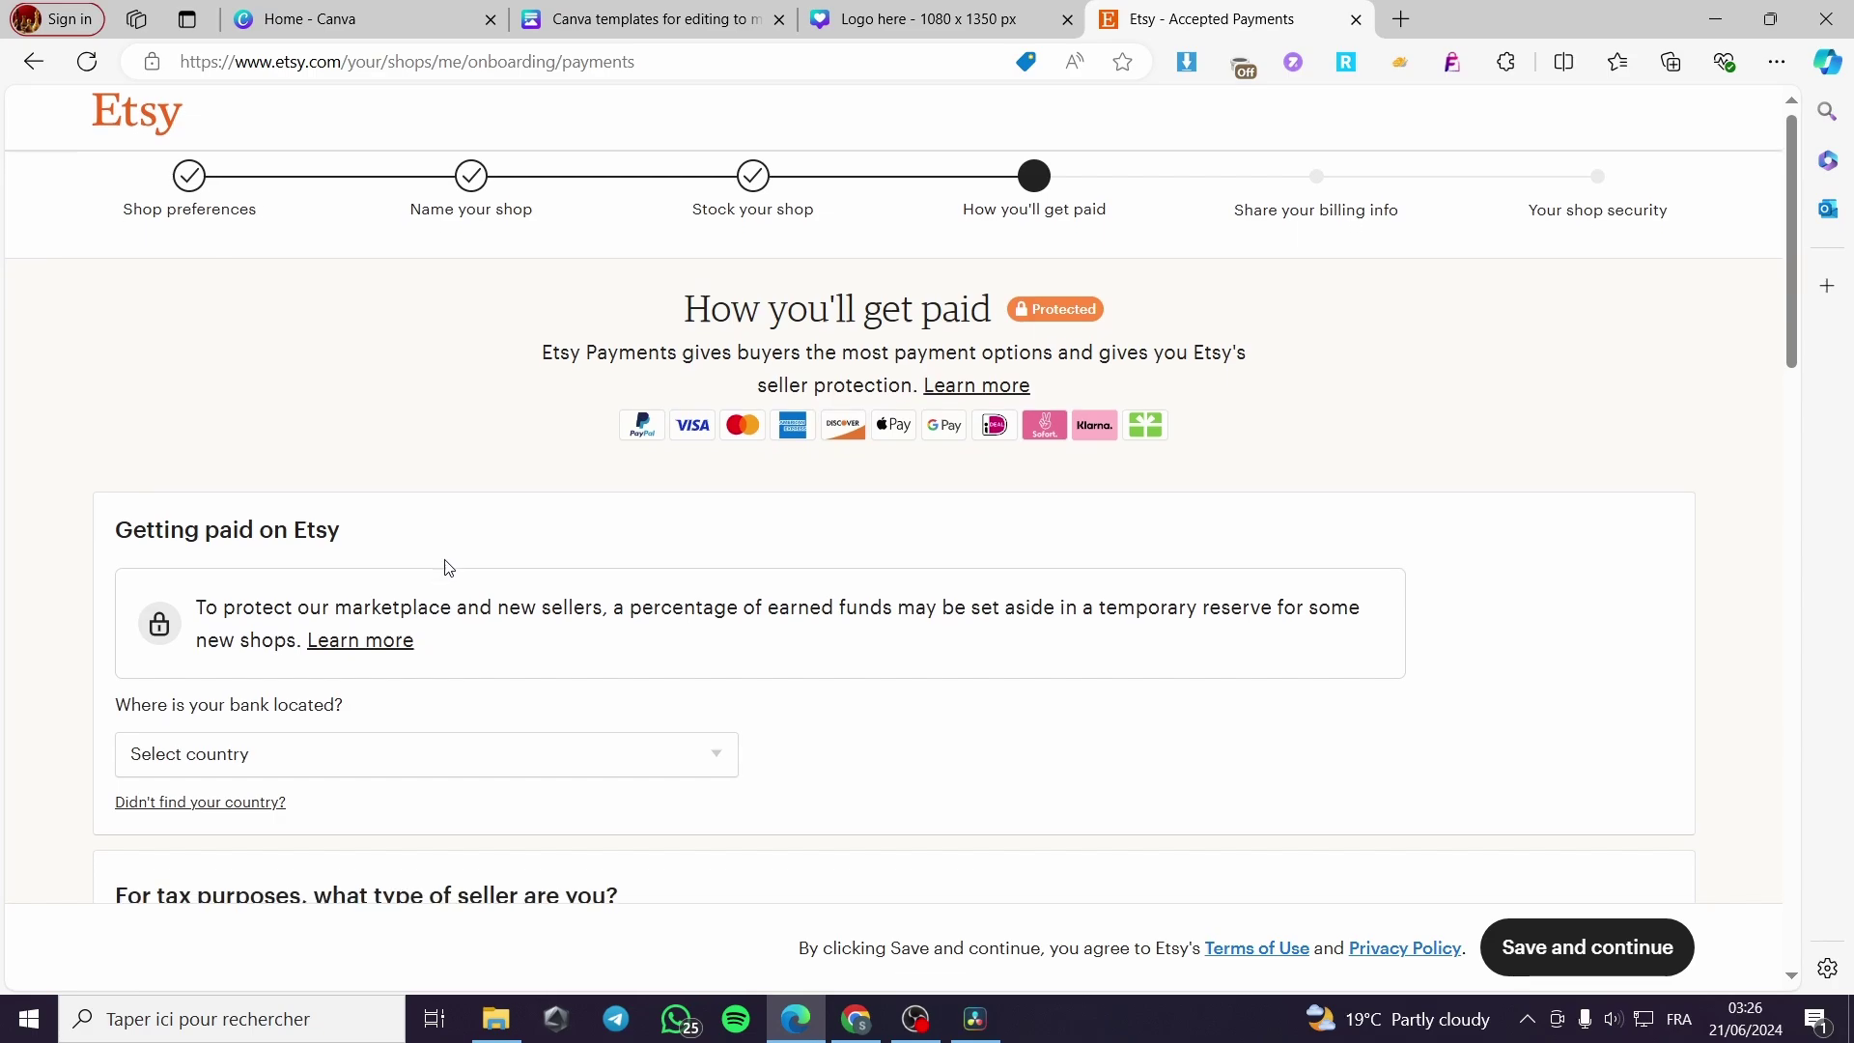
scroll(451, 563, up, 5)
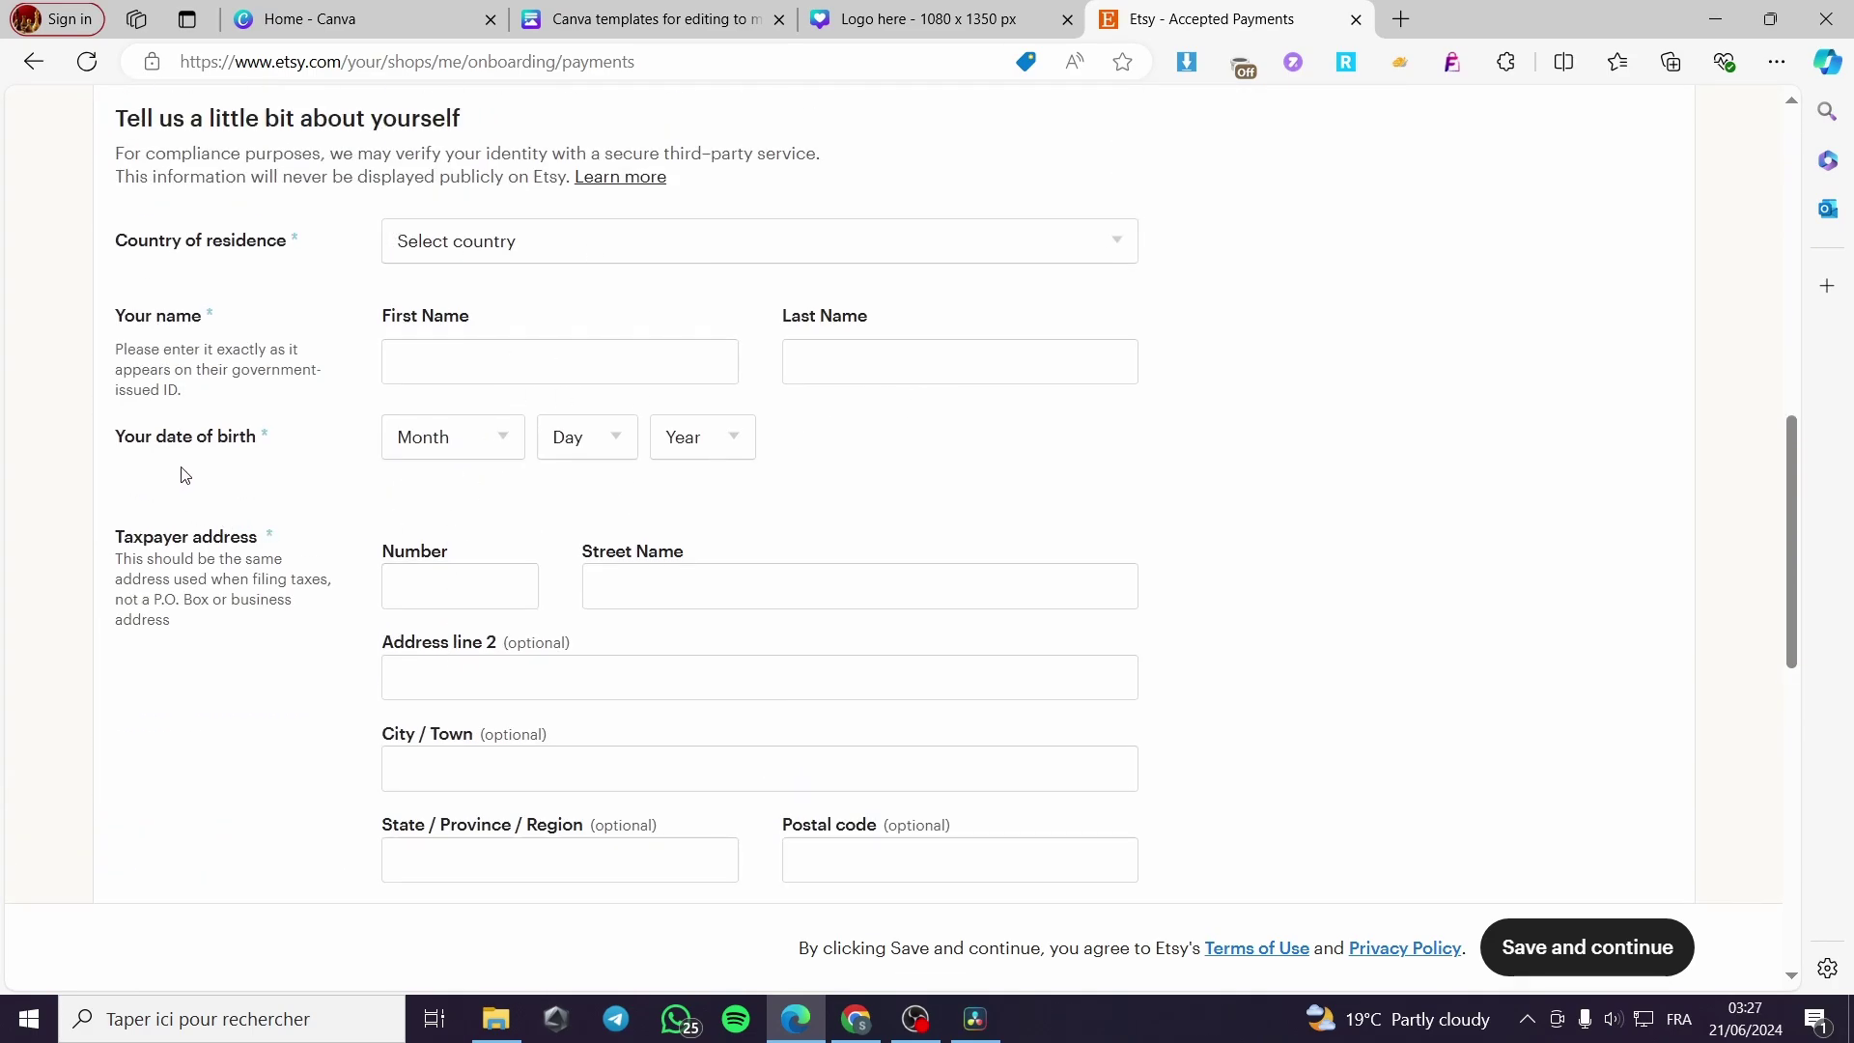
scroll(501, 587, down, 5)
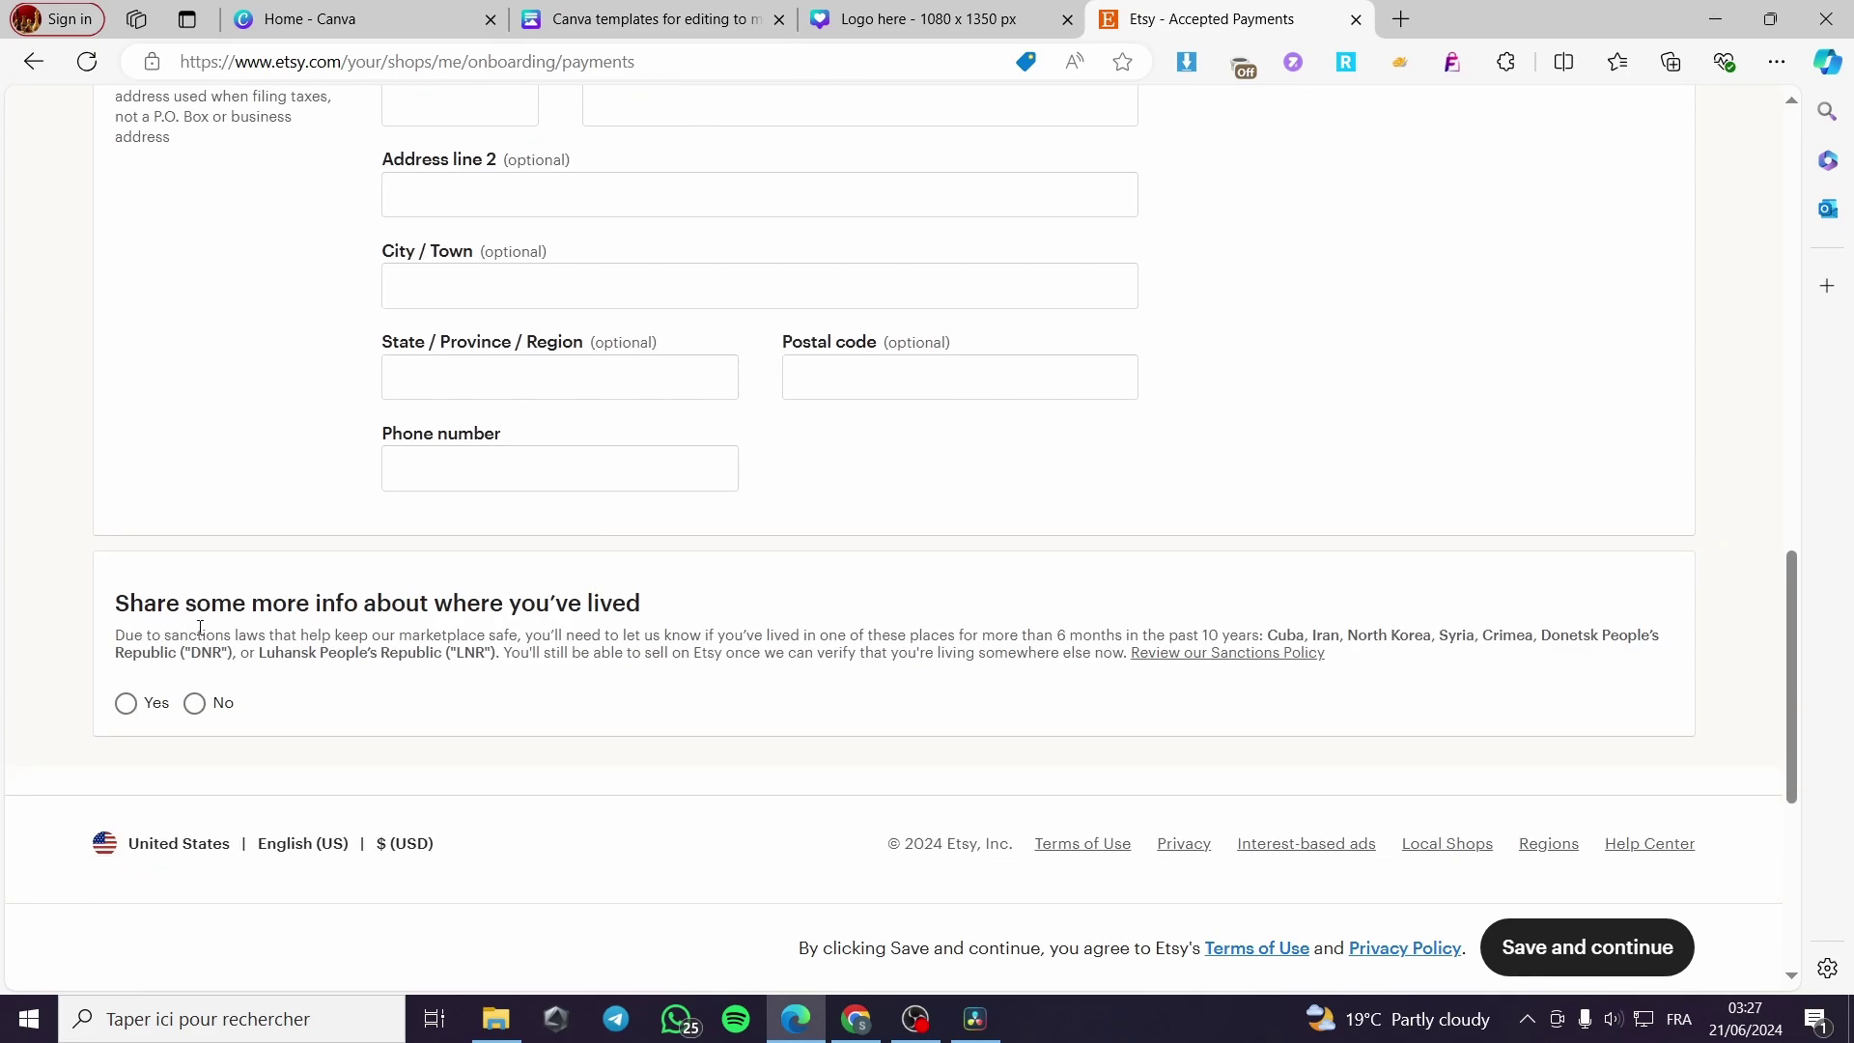
scroll(529, 633, up, 15)
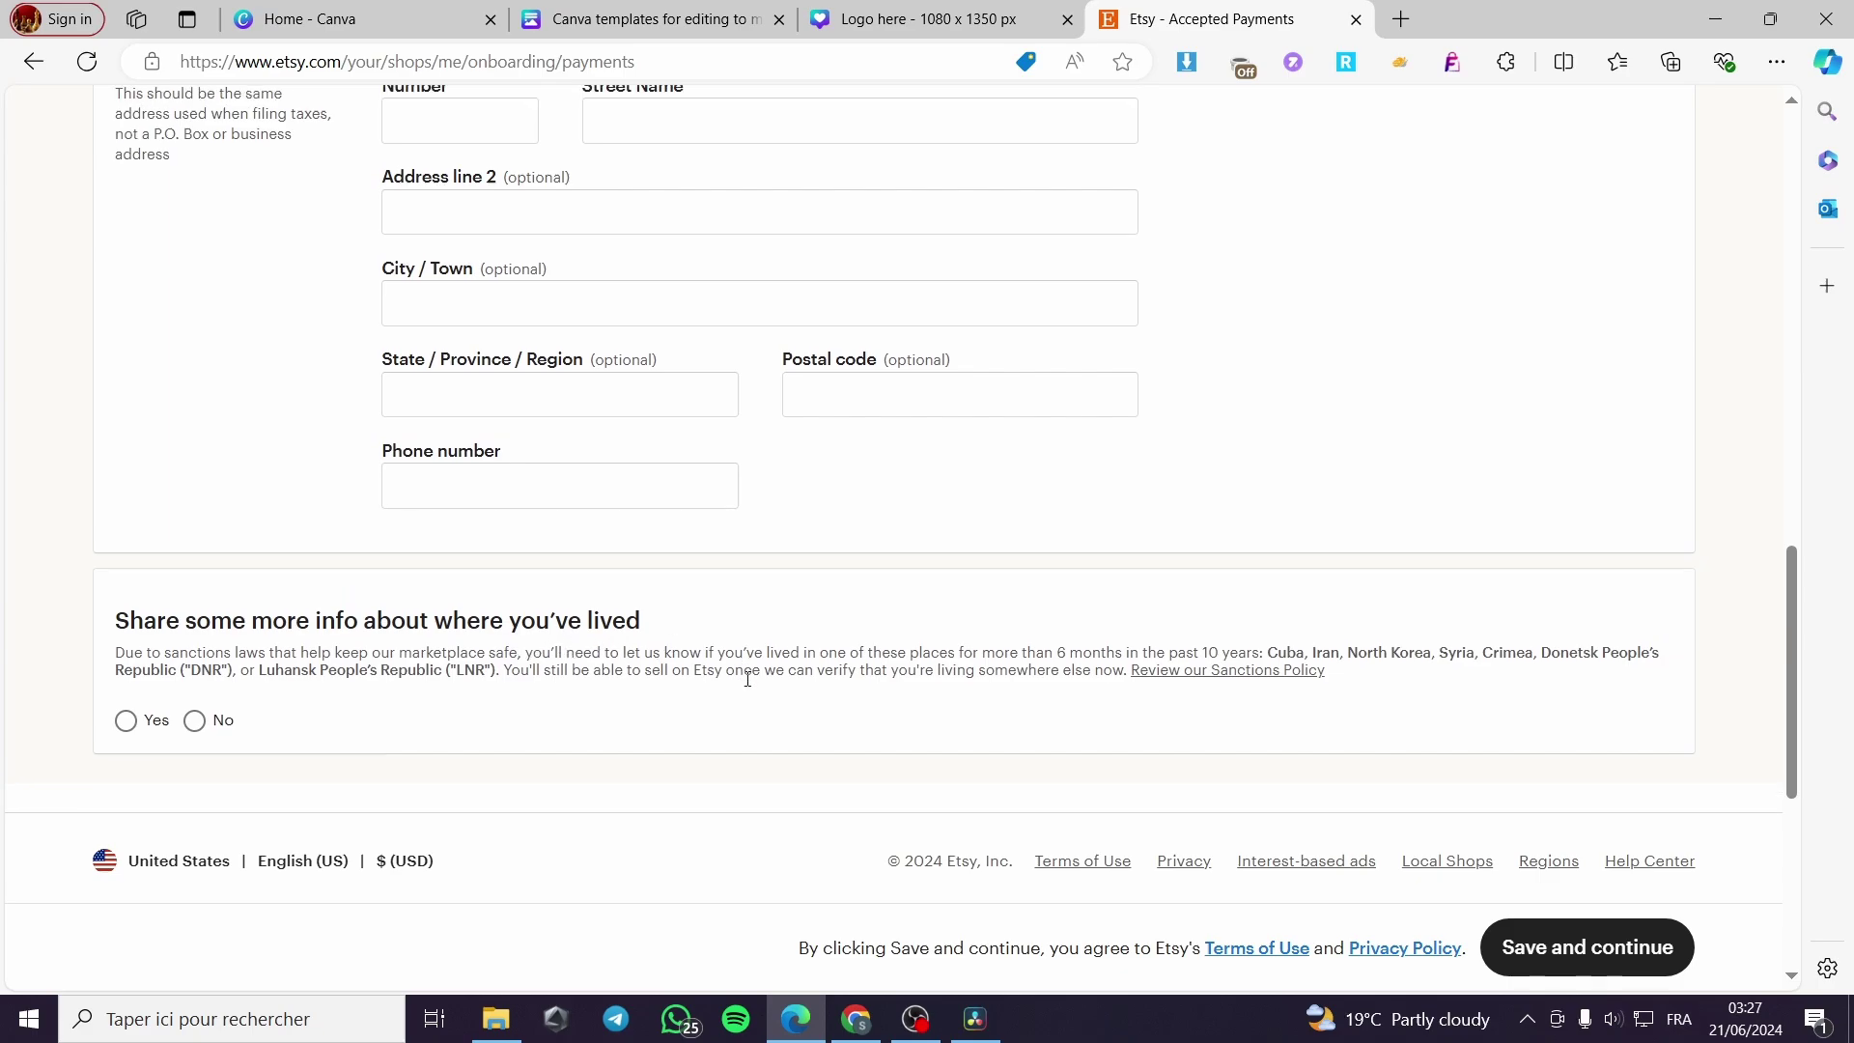